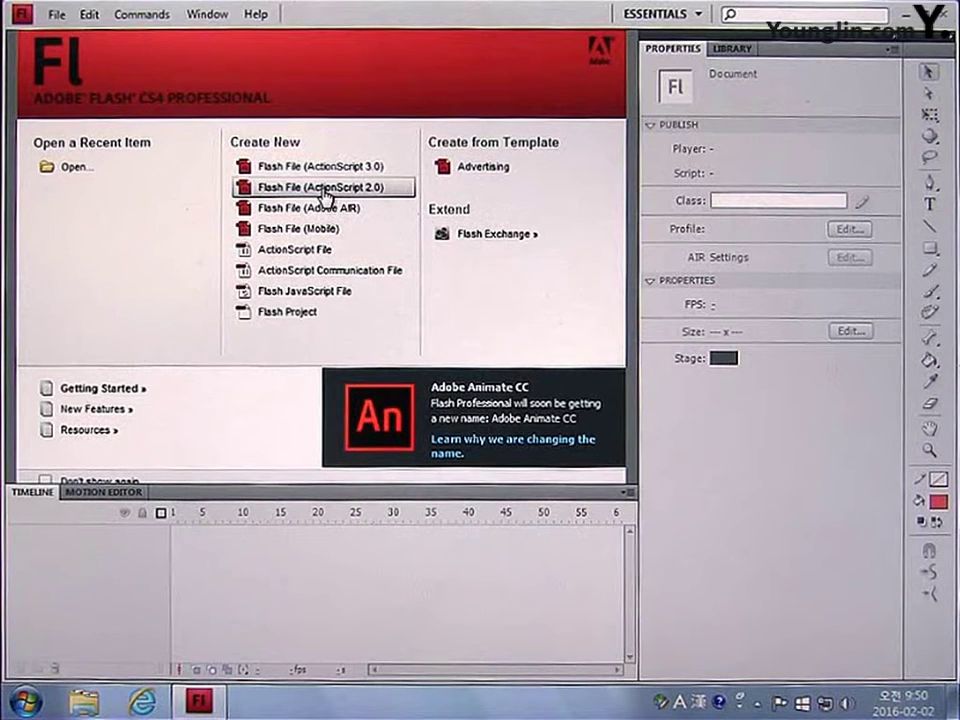
# Step: Create a new Flash File (ActionScript 2.0) and draw a red circle about 147 px wide on the left half of the stage
pyautogui.click(323, 190)
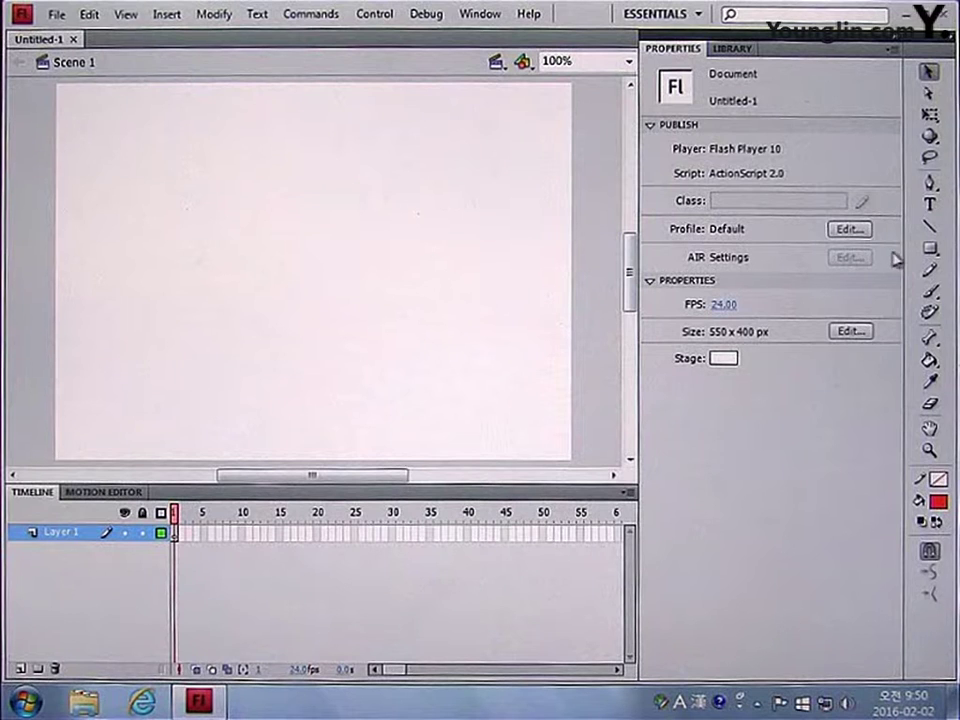
pyautogui.click(928, 249)
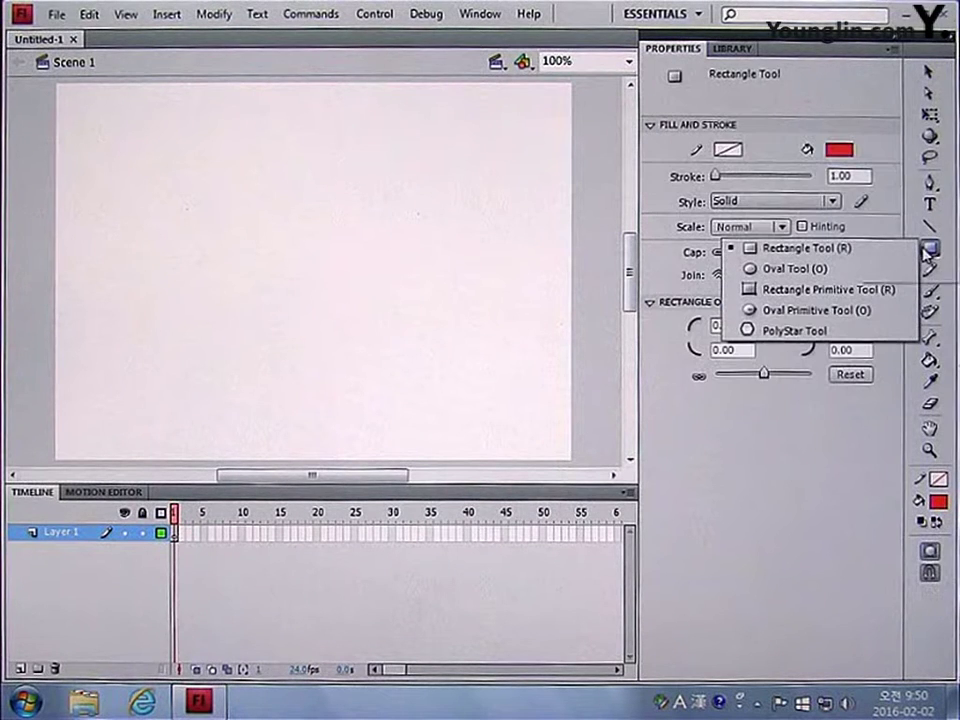
pyautogui.click(851, 269)
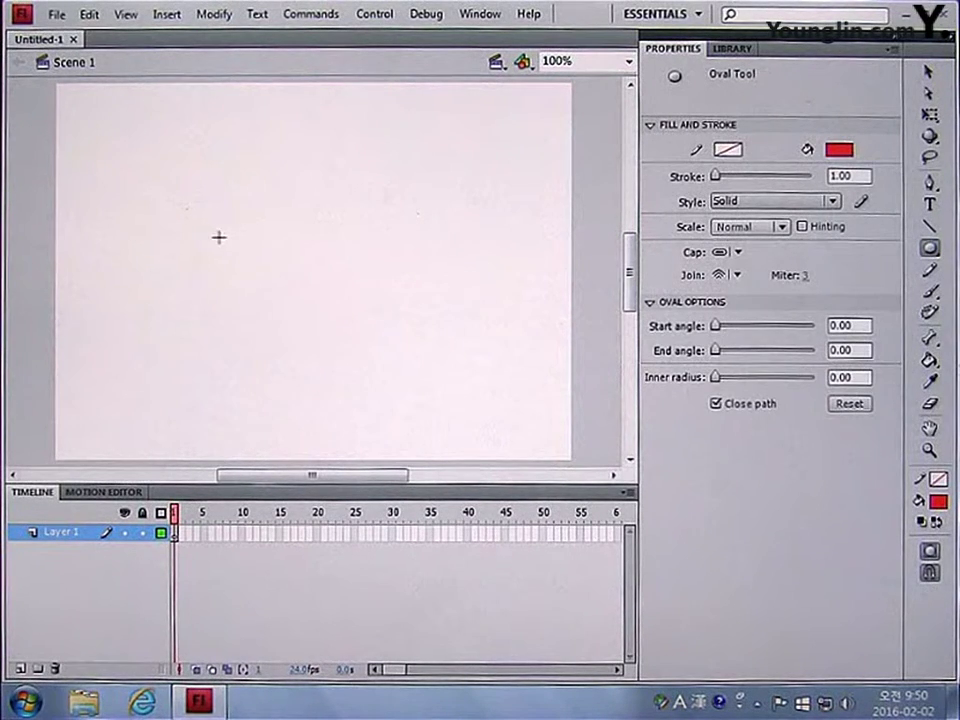
pyautogui.moveTo(125, 220)
pyautogui.mouseDown()
pyautogui.moveTo(229, 311)
pyautogui.moveTo(259, 355)
pyautogui.mouseUp()
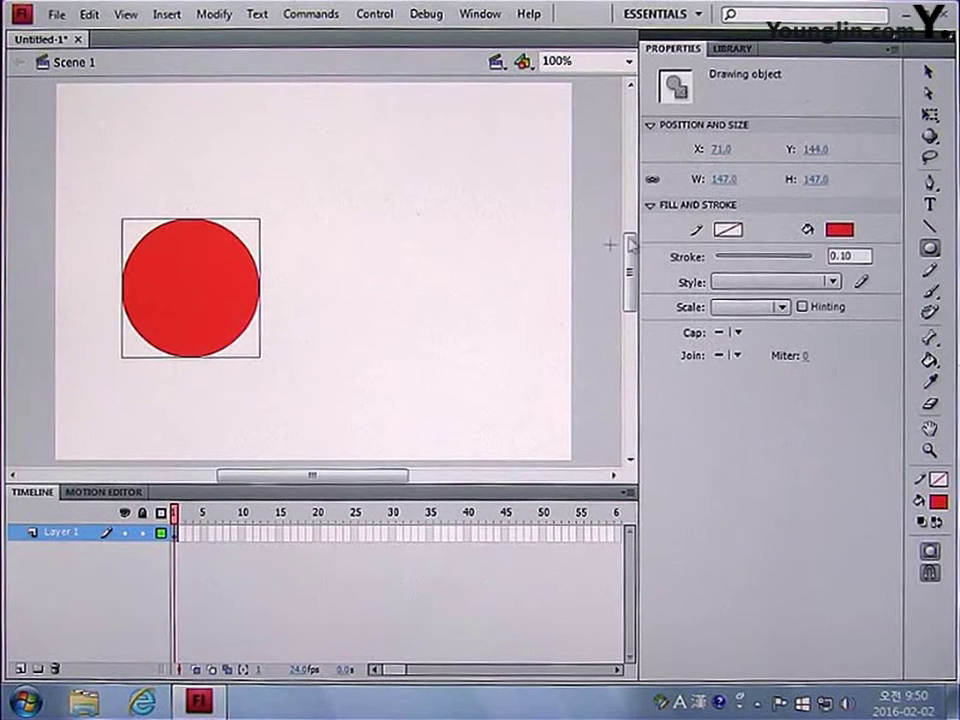
# Step: Convert the red circle to a graphic symbol named 원형
pyautogui.click(928, 72)
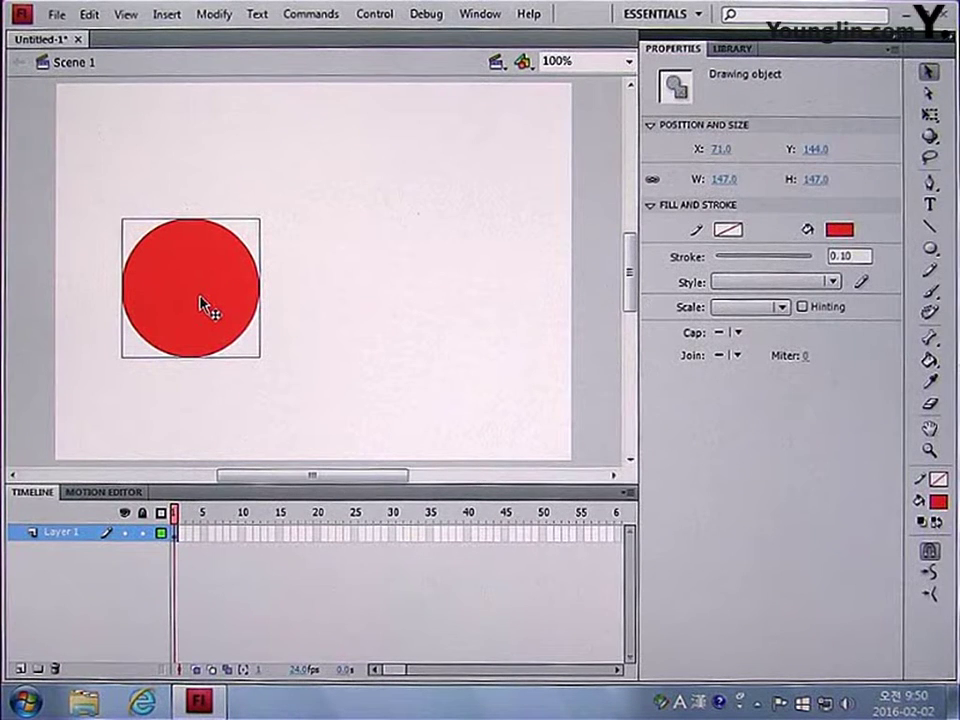
pyautogui.press('F8')
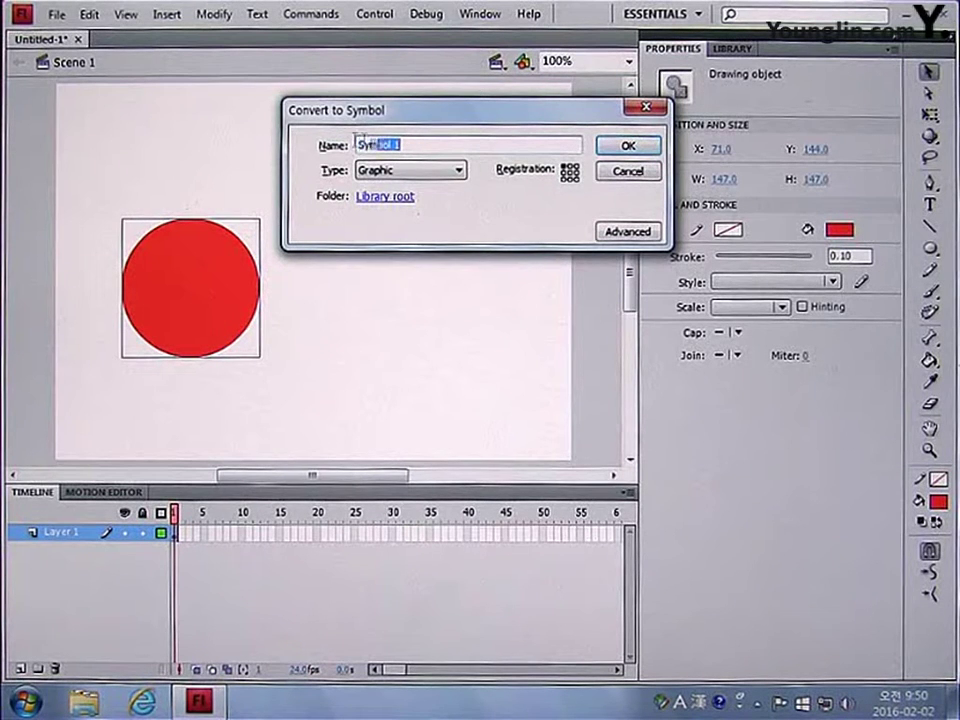
pyautogui.write('원형')
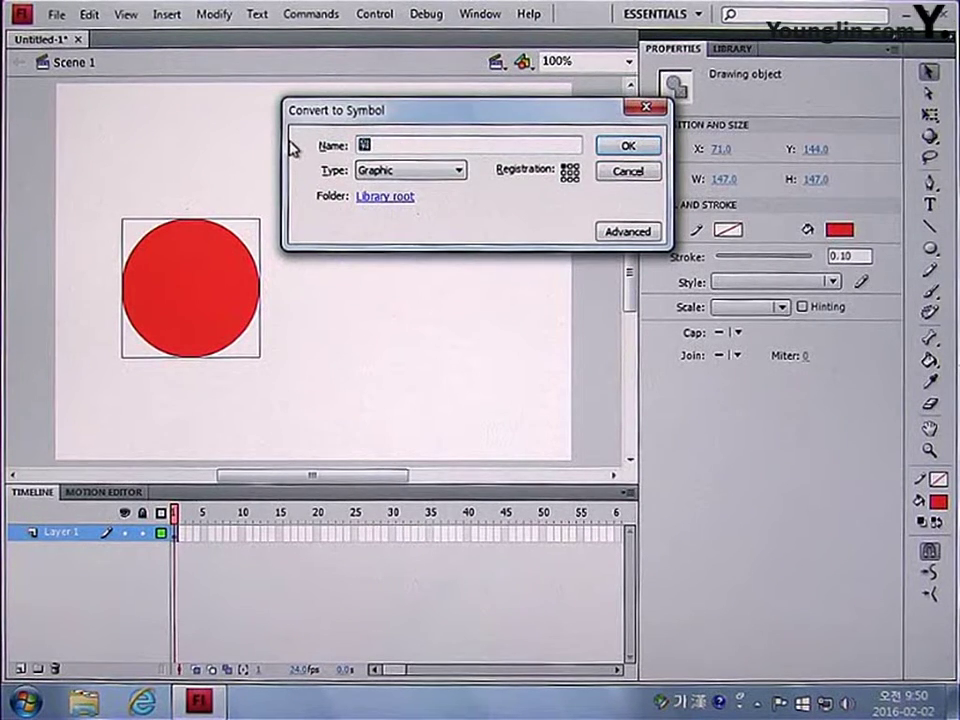
pyautogui.click(385, 172)
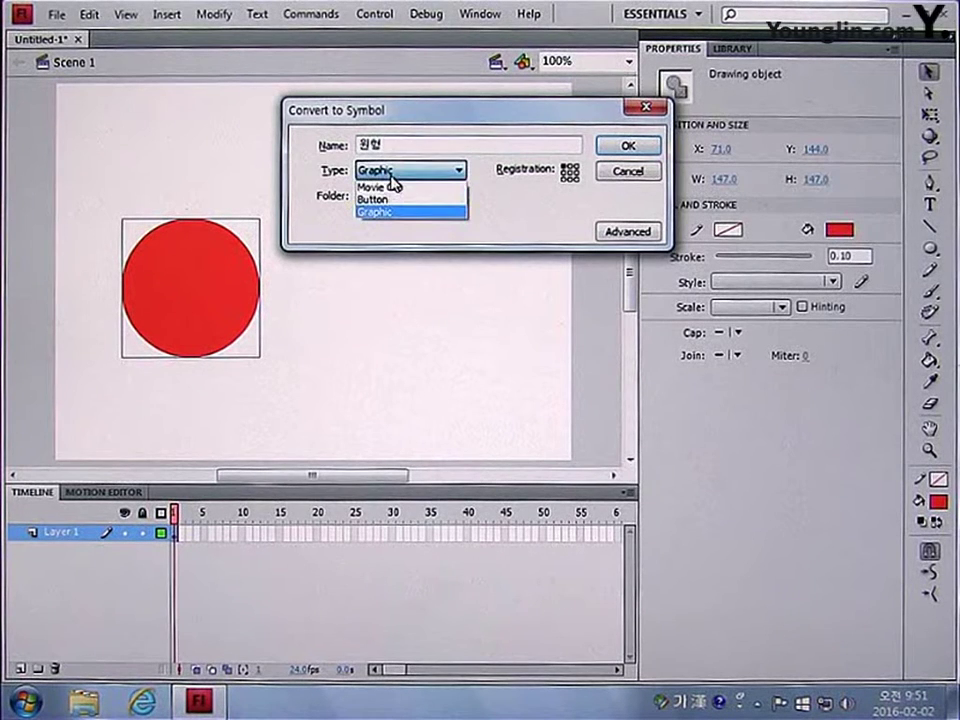
pyautogui.click(386, 212)
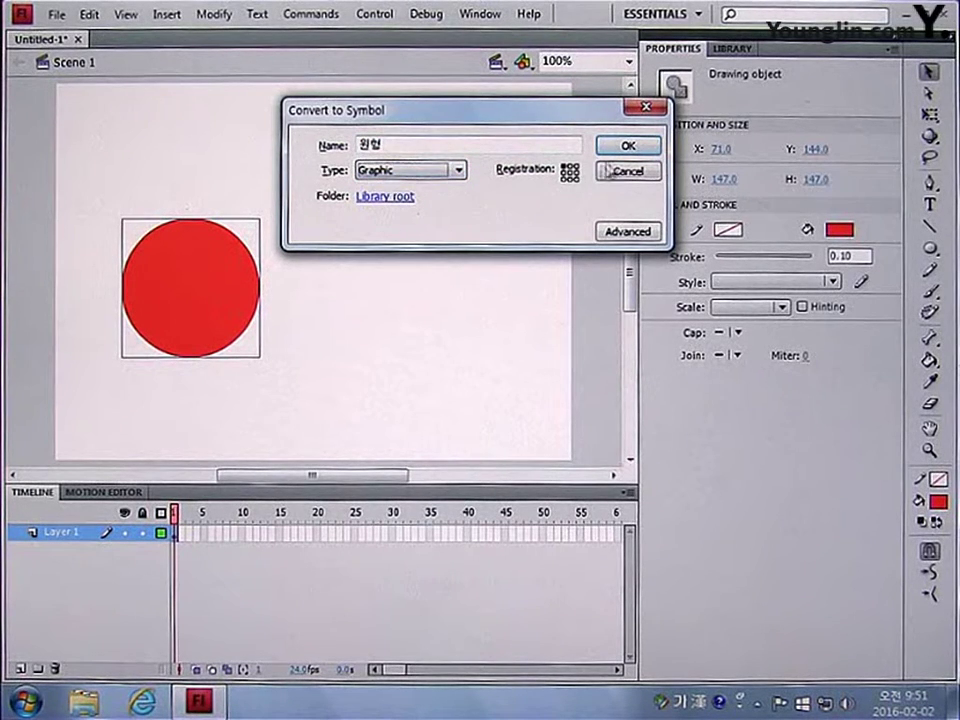
pyautogui.click(626, 146)
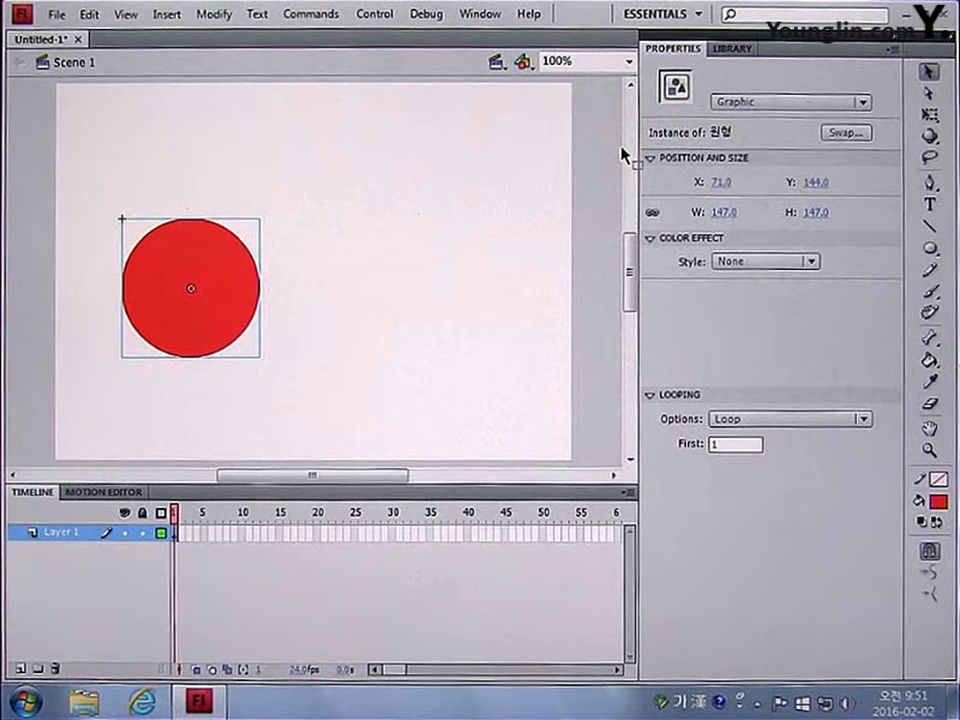
# Step: Insert a keyframe at frame 40 of Layer 1 and move the circle horizontally to the right side of the stage
pyautogui.click(469, 535)
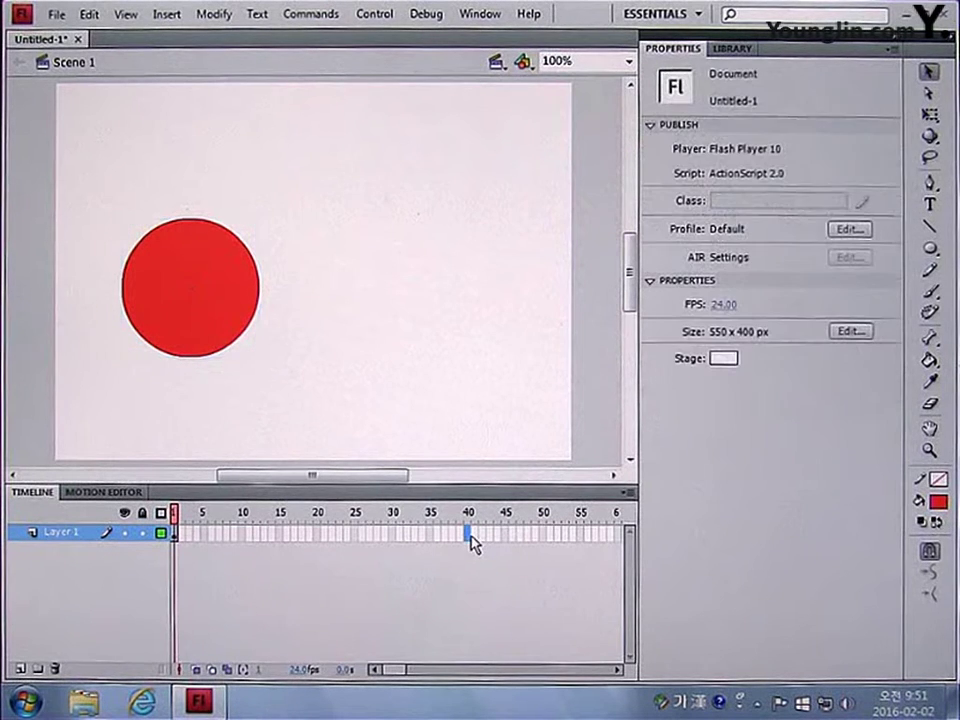
pyautogui.press('F6')
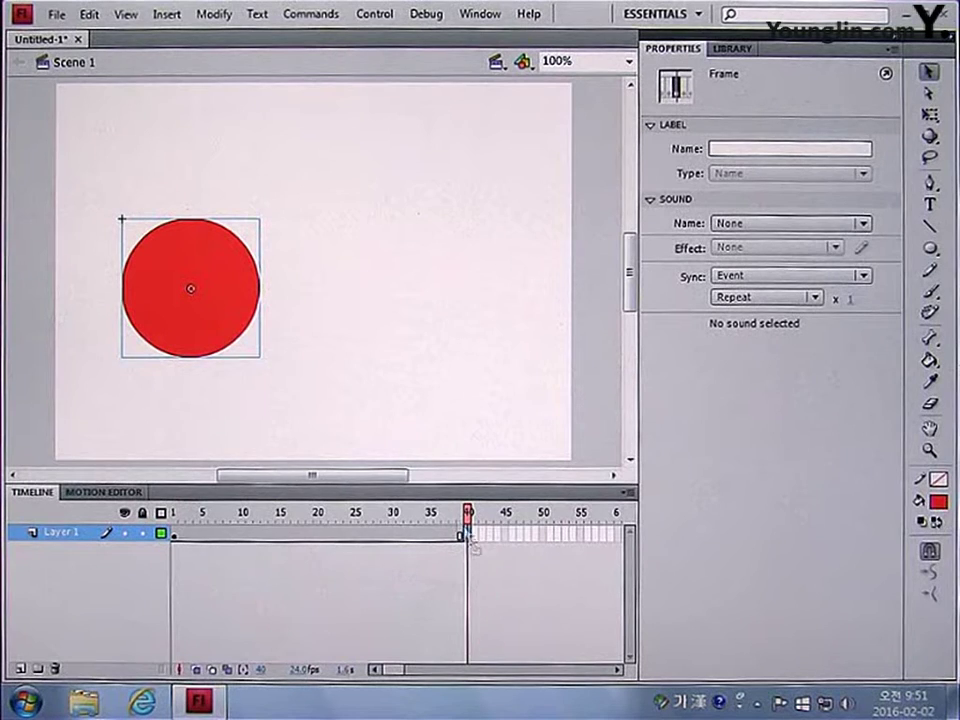
pyautogui.moveTo(240, 317); pyautogui.dragTo(518, 317)
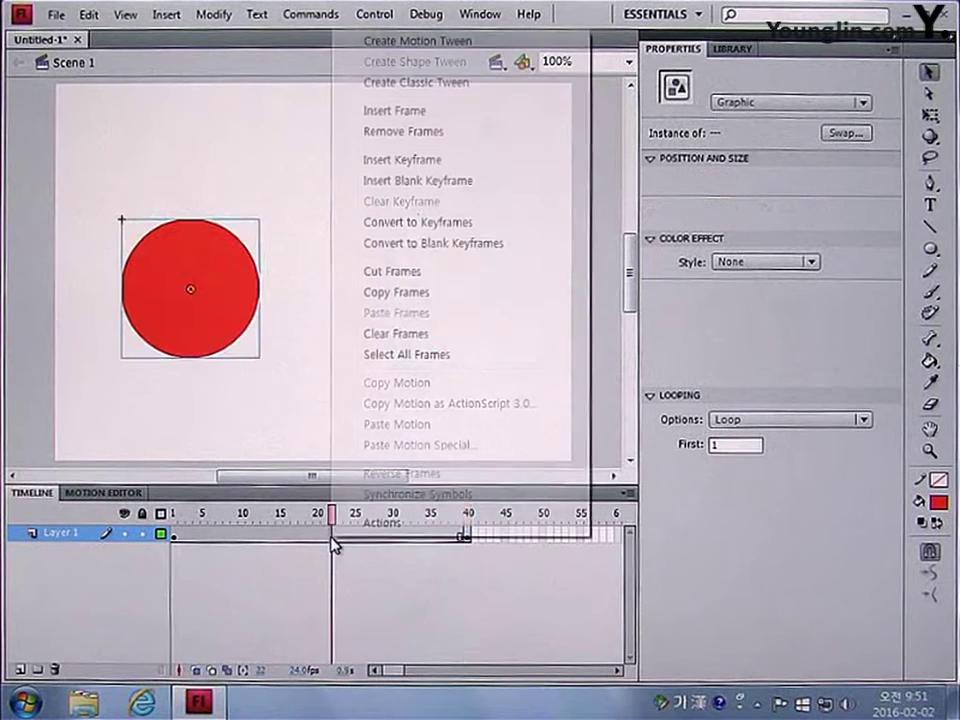
# Step: Create a classic tween between frames 1 and 40 of Layer 1 and test the movie
pyautogui.rightClick(332, 538)
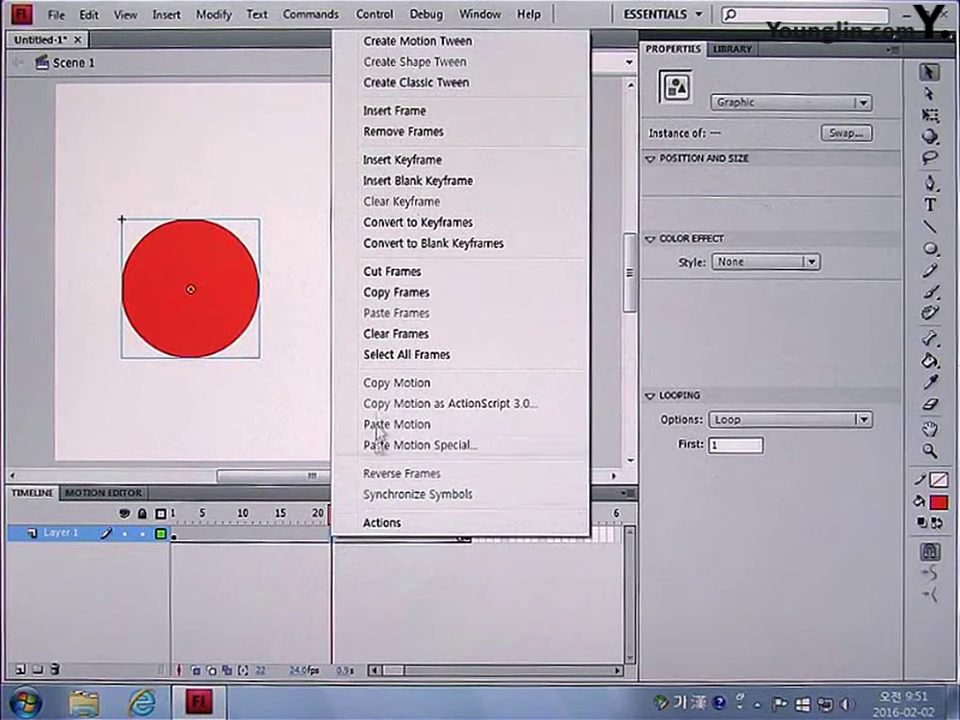
pyautogui.click(410, 83)
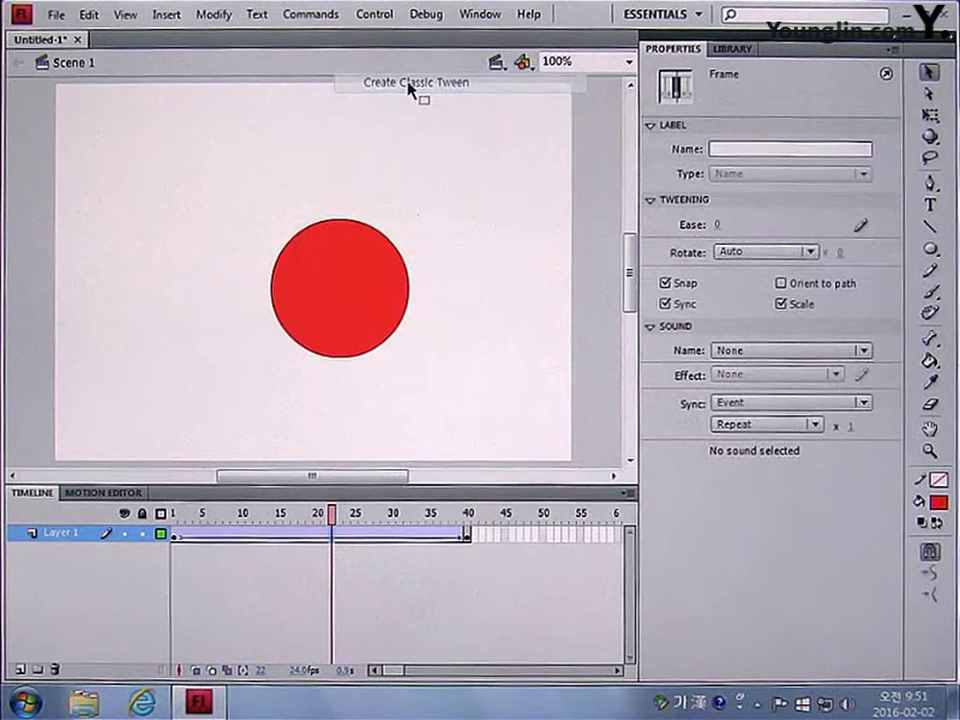
pyautogui.click(376, 22)
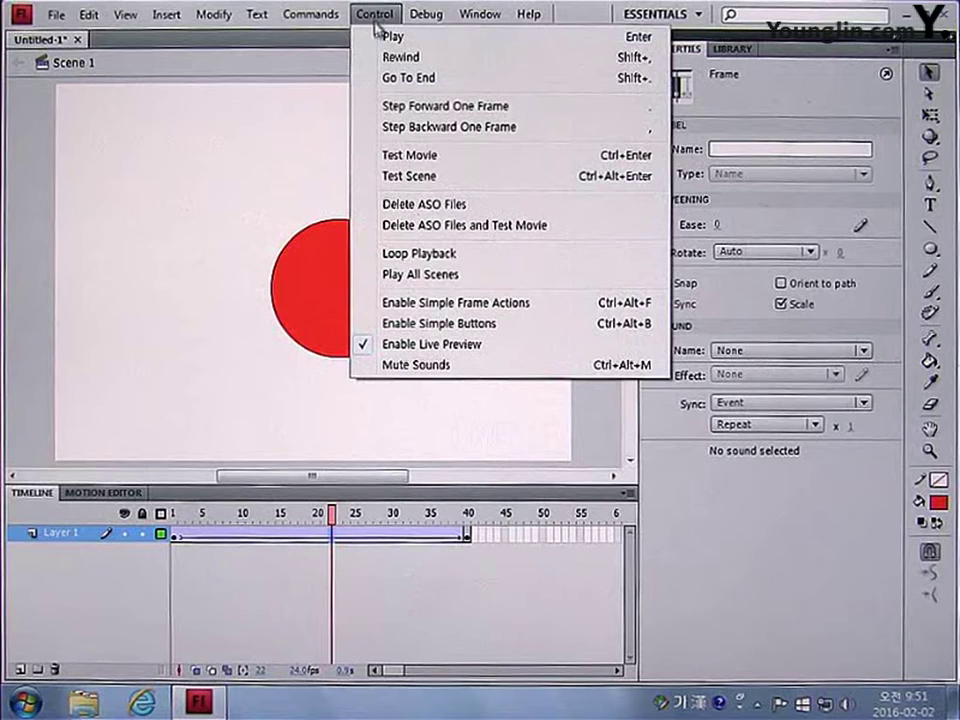
pyautogui.click(394, 158)
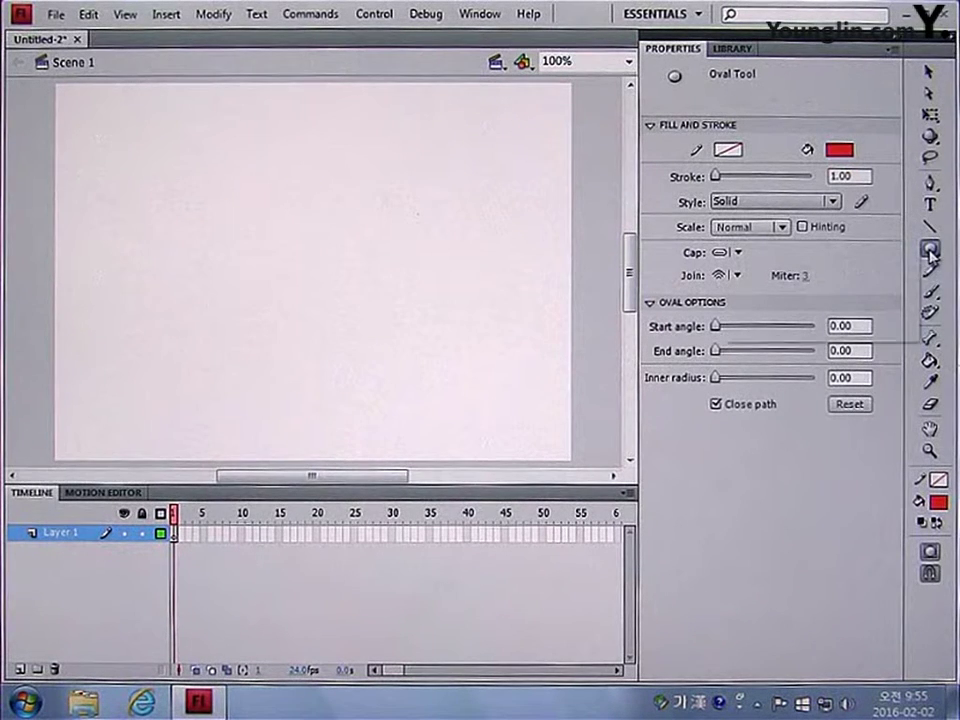
# Step: In the empty Untitled-2 document, draw a red circle about 89 px wide near the stage's left edge and insert a blank keyframe at frame 40
pyautogui.moveTo(929, 255); pyautogui.dragTo(835, 277)
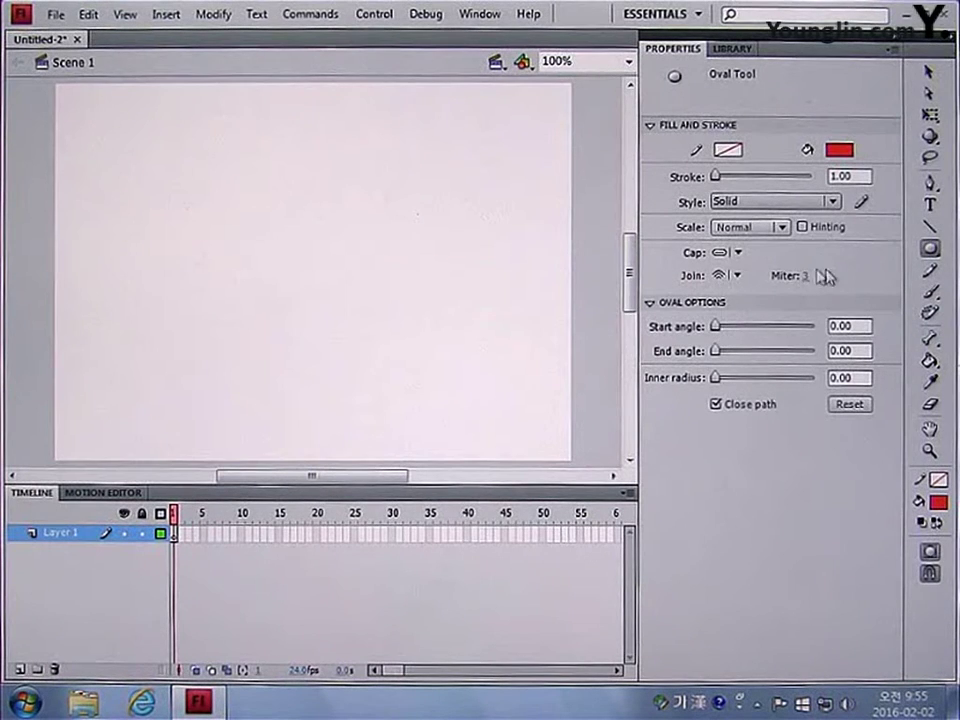
pyautogui.moveTo(82, 220); pyautogui.dragTo(166, 296)
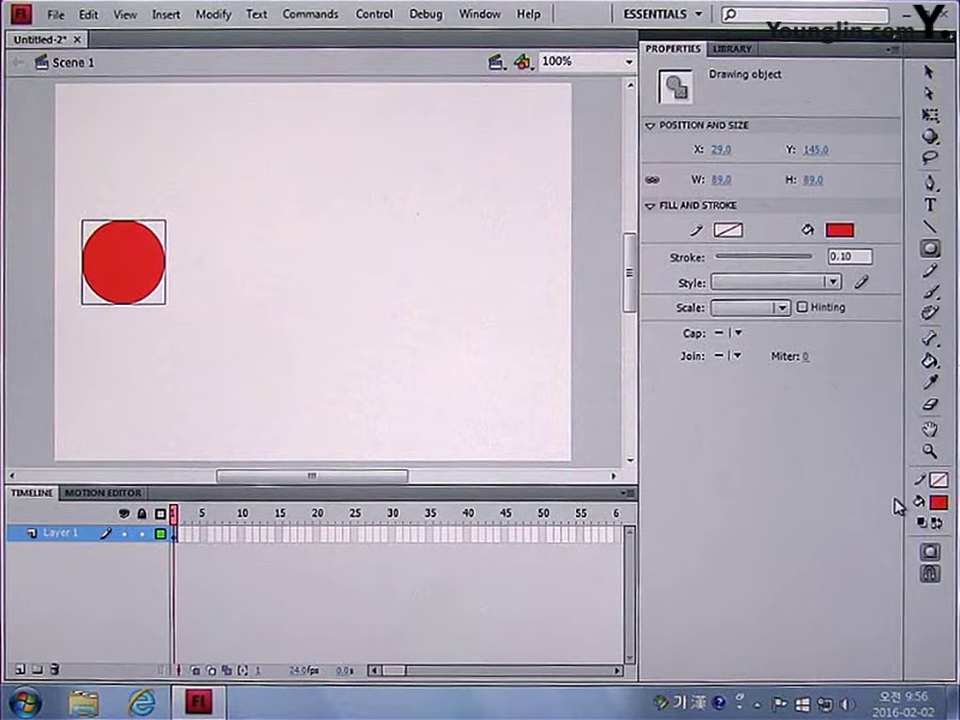
pyautogui.click(468, 537)
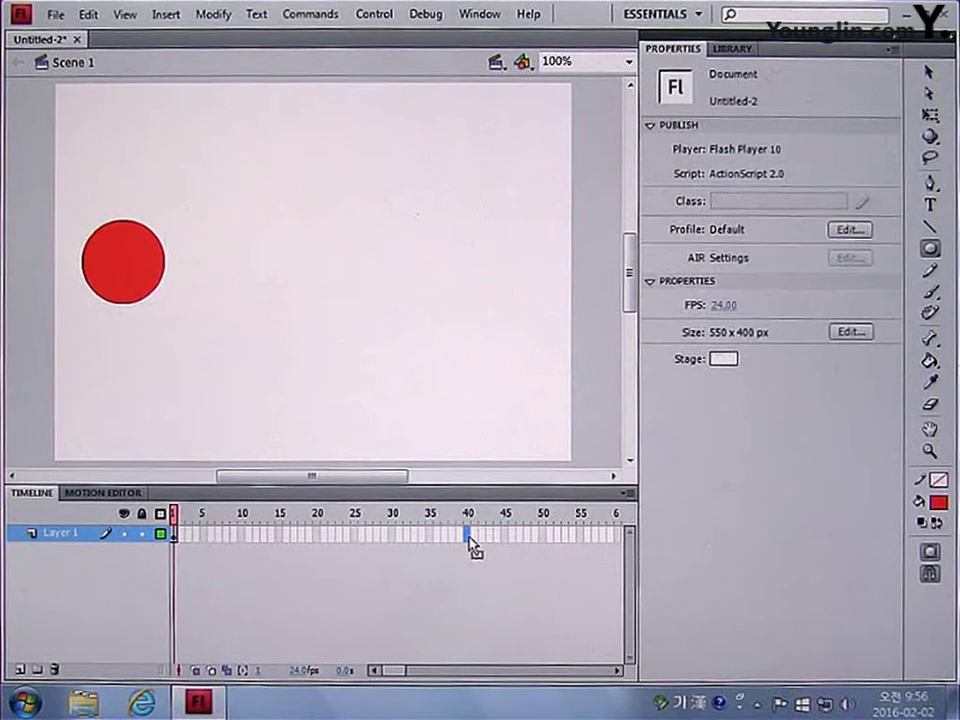
pyautogui.rightClick(470, 540)
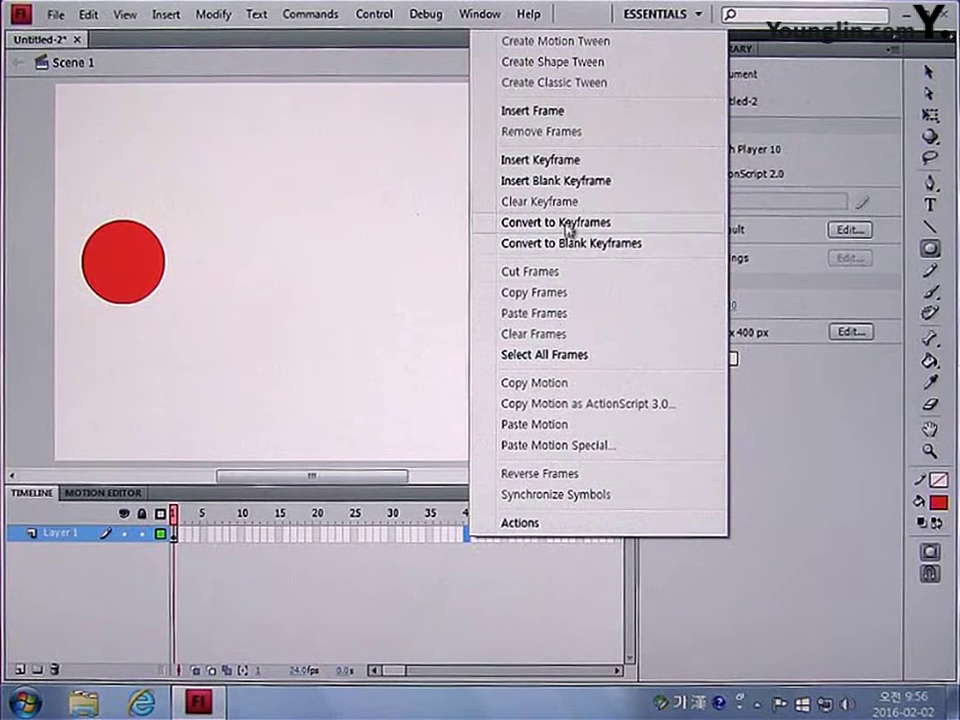
pyautogui.click(567, 185)
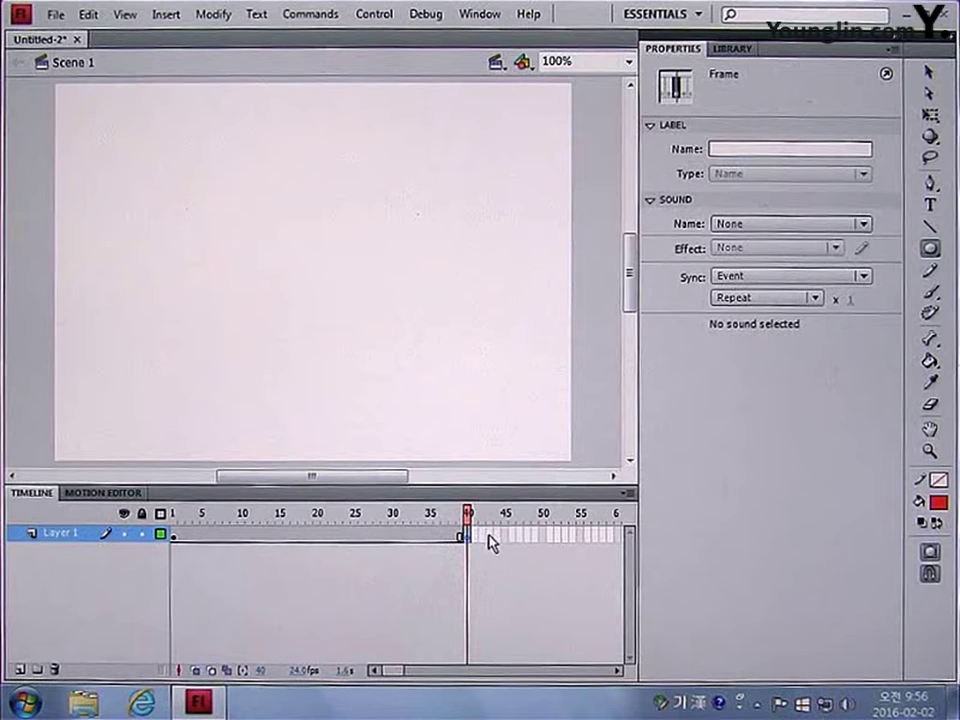
# Step: Draw a red square about 140 px wide on the right side of the stage in frame 40
pyautogui.click(929, 248)
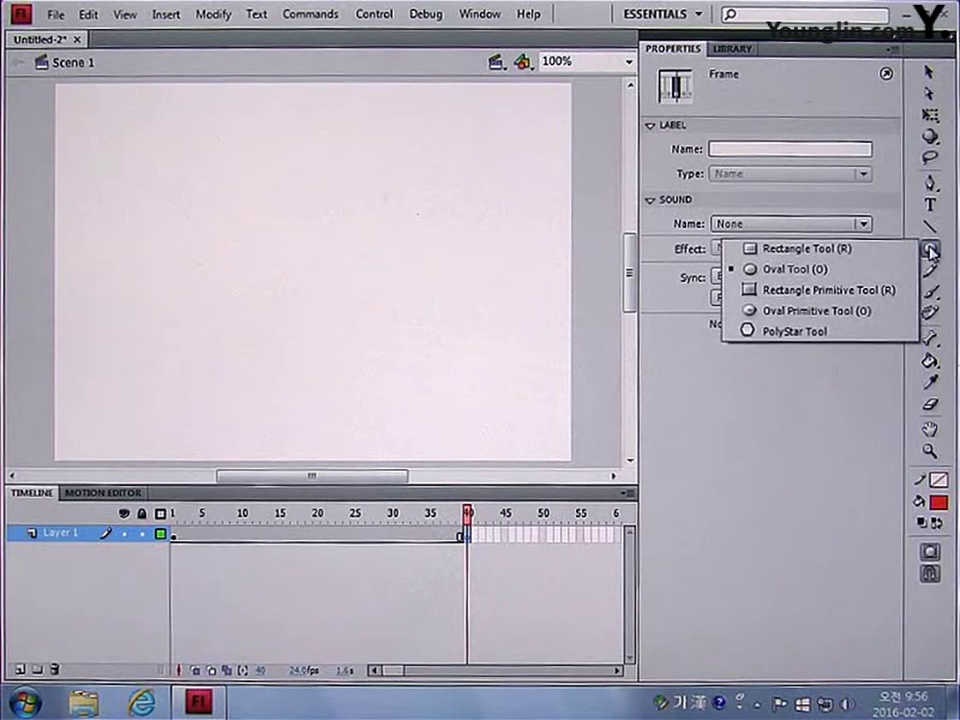
pyautogui.click(878, 252)
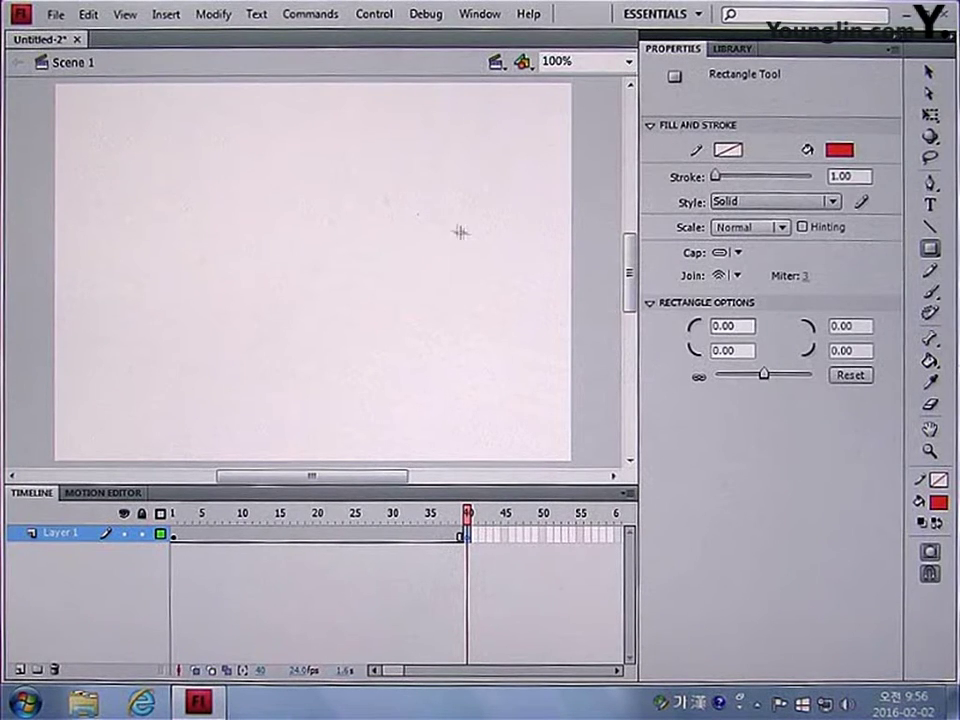
pyautogui.moveTo(416, 206)
pyautogui.mouseDown()
pyautogui.moveTo(486, 259)
pyautogui.moveTo(548, 336)
pyautogui.mouseUp()
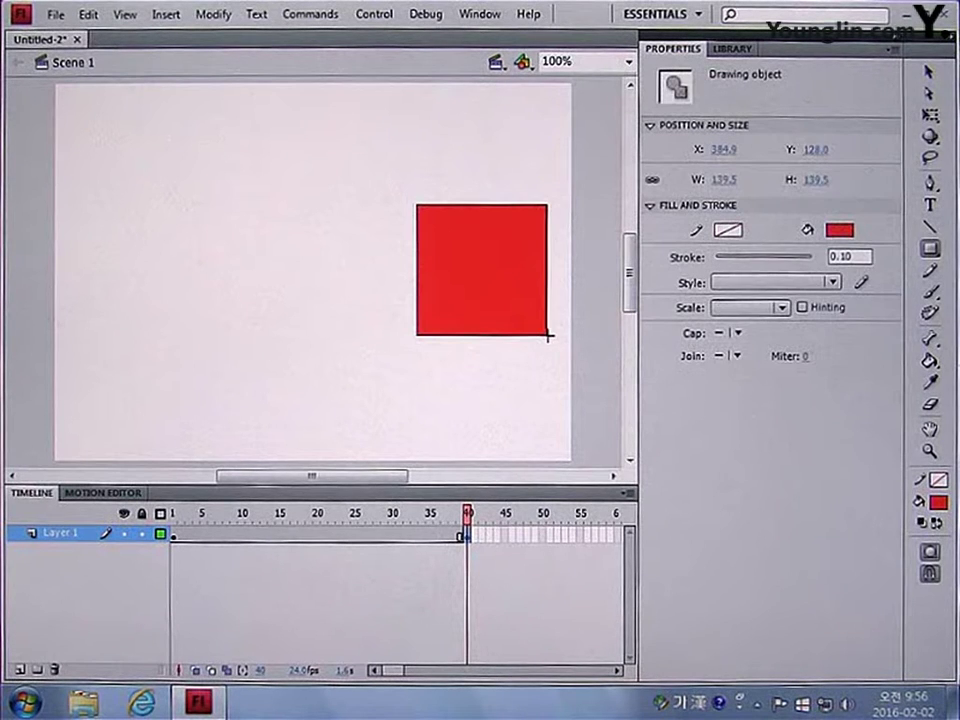
# Step: Create a shape tween from the circle to the square on Layer 1 and test the movie
pyautogui.rightClick(349, 541)
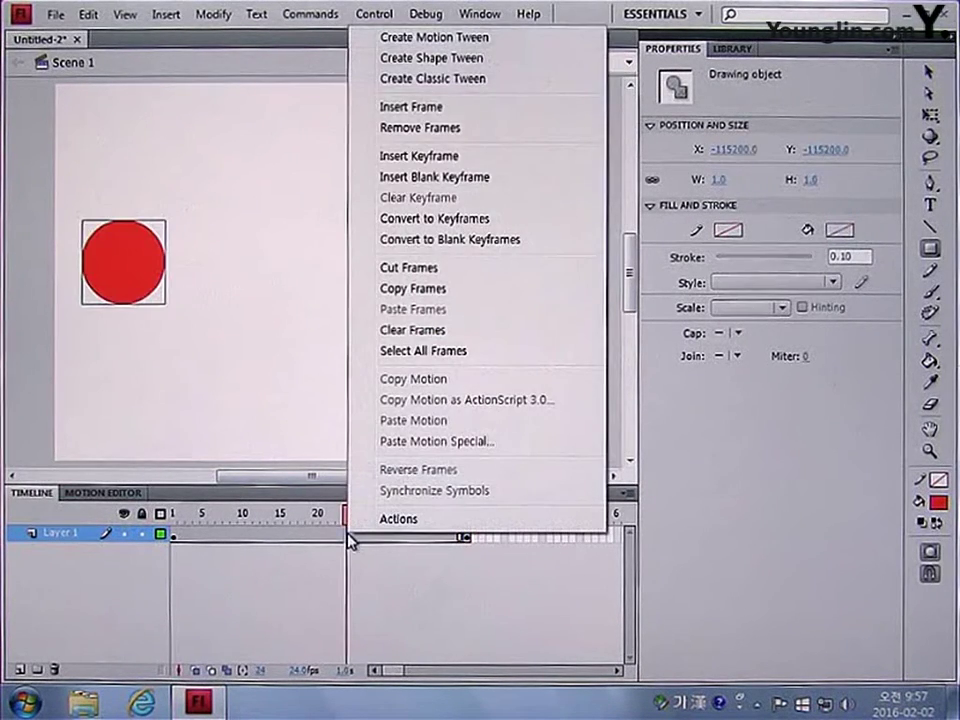
pyautogui.click(399, 58)
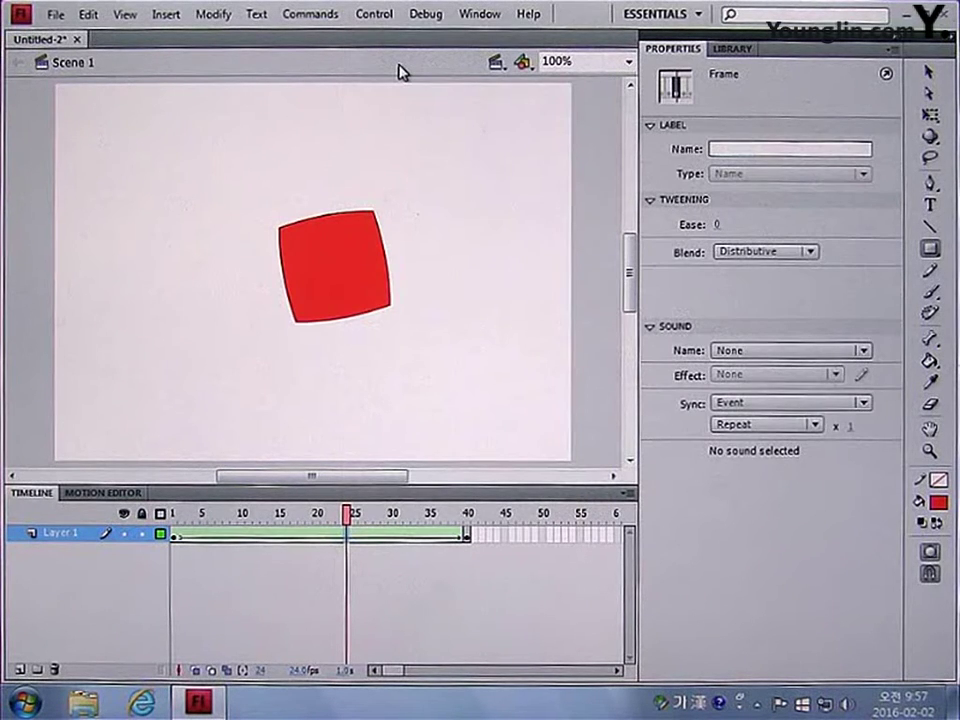
pyautogui.hotkey('ctrl', 'Return')
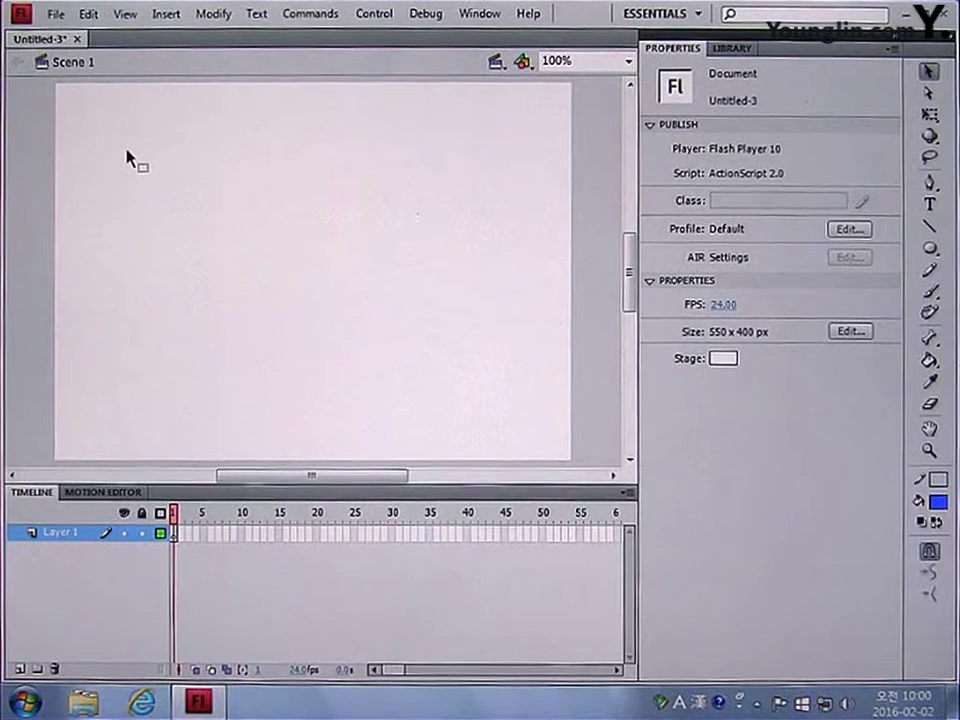
# Step: In Untitled-3, draw a blue oval about 67 by 98 px in the stage's lower-left corner and convert it to a graphic symbol named 가이드
pyautogui.click(929, 250)
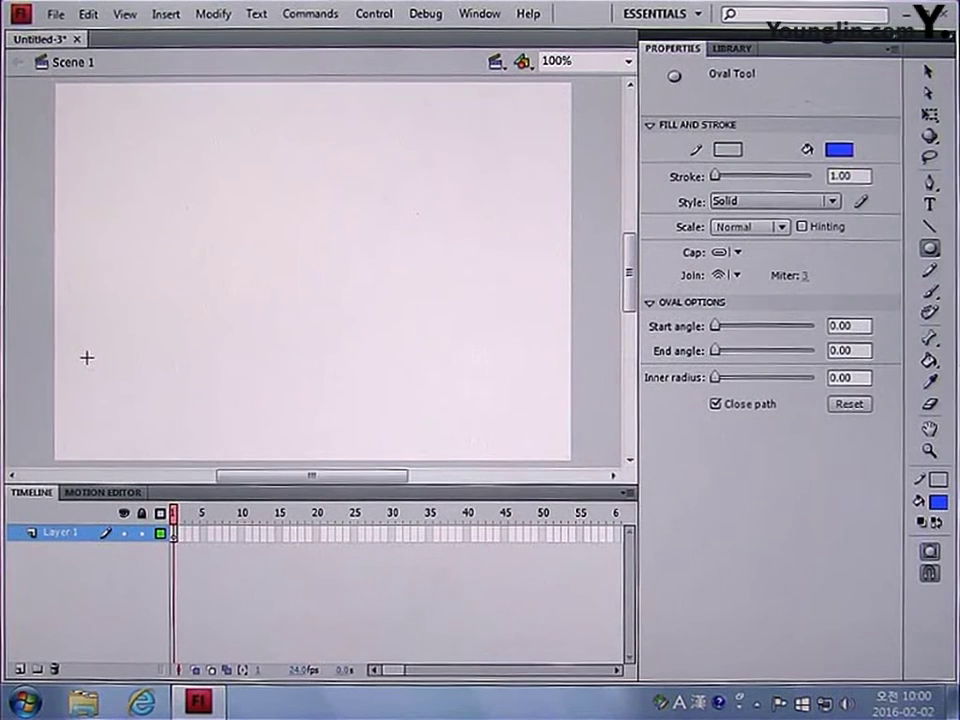
pyautogui.moveTo(86, 356); pyautogui.dragTo(149, 450)
pyautogui.press('F8')
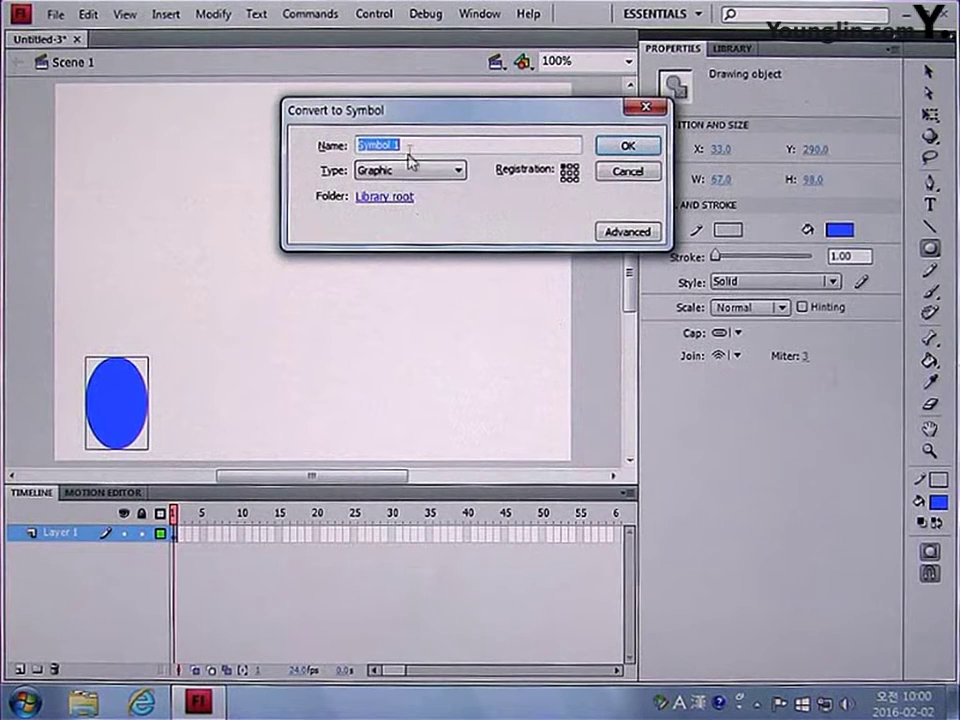
pyautogui.write('가이드')
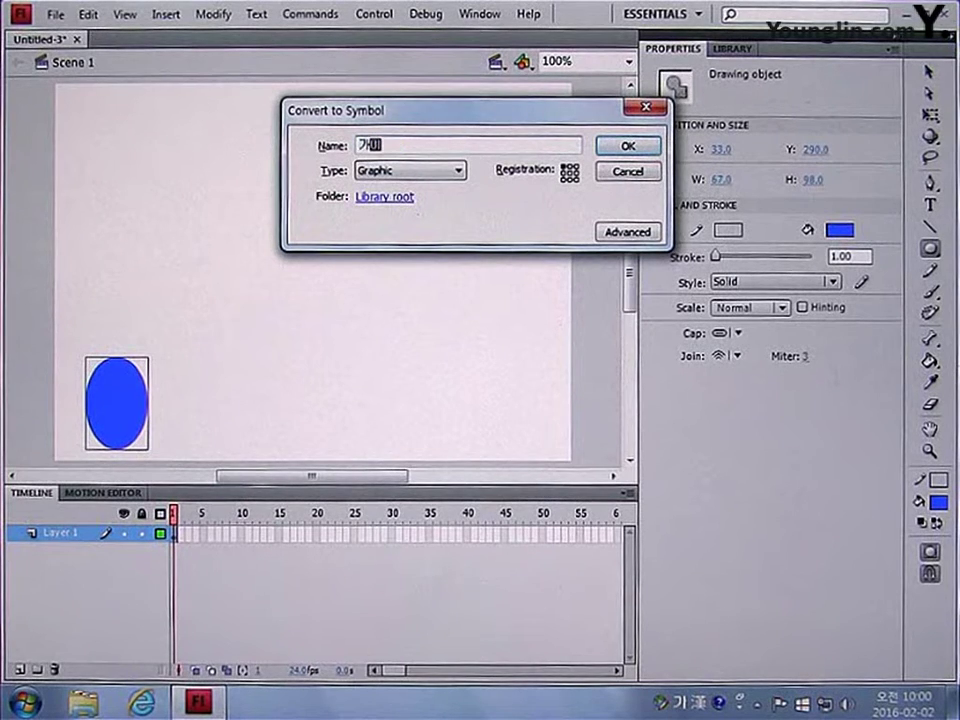
pyautogui.click(375, 168)
pyautogui.click(381, 214)
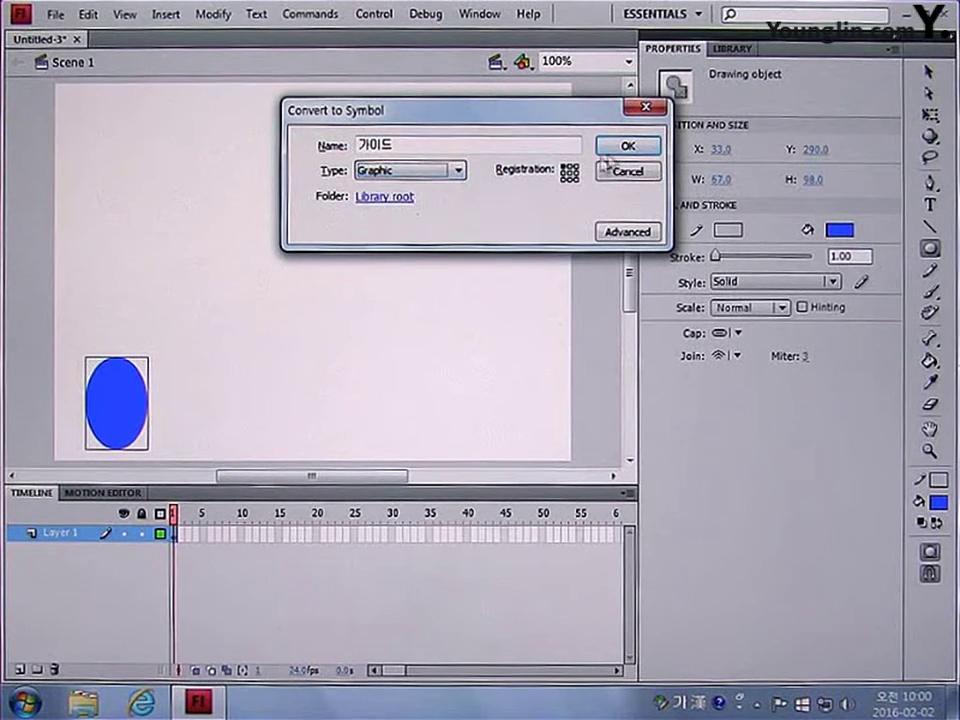
pyautogui.click(626, 147)
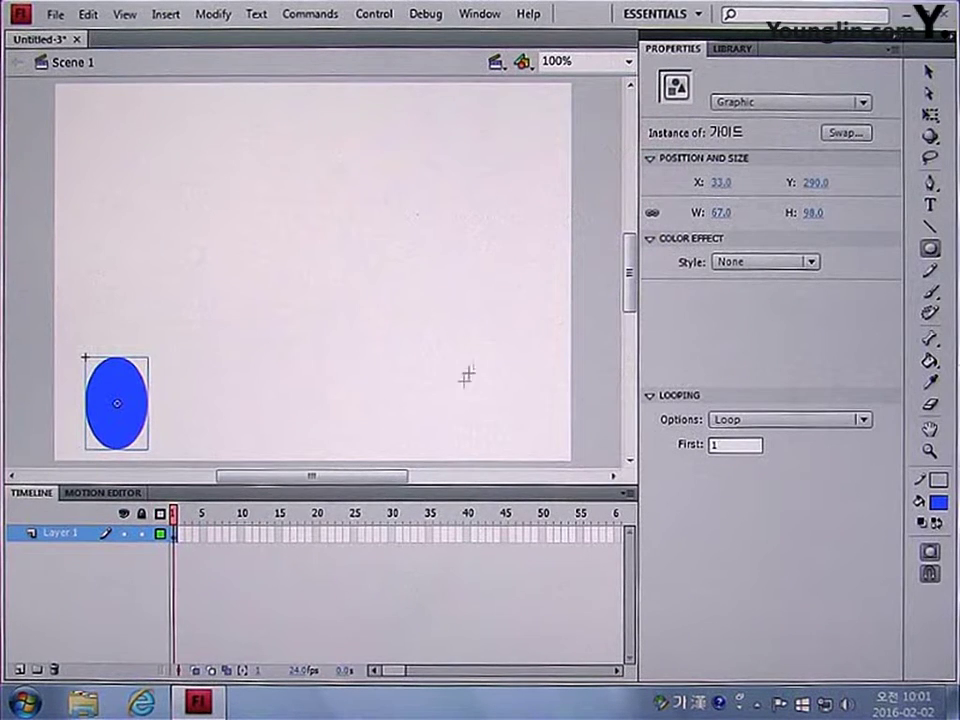
# Step: Insert a keyframe at frame 30 of Layer 1 for the blue oval
pyautogui.click(392, 536)
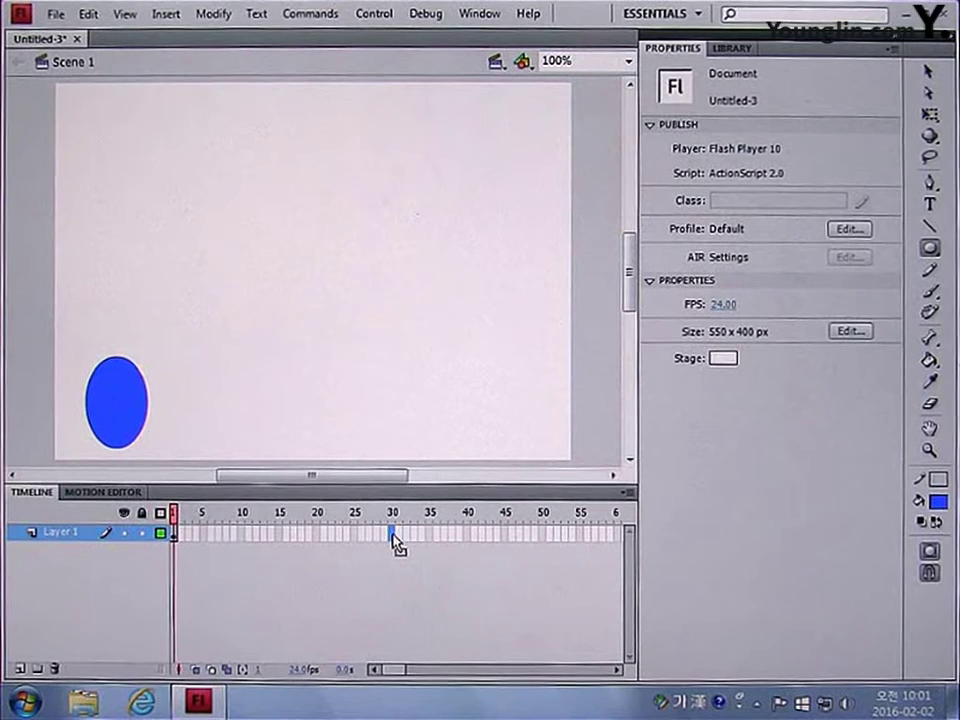
pyautogui.press('F5')
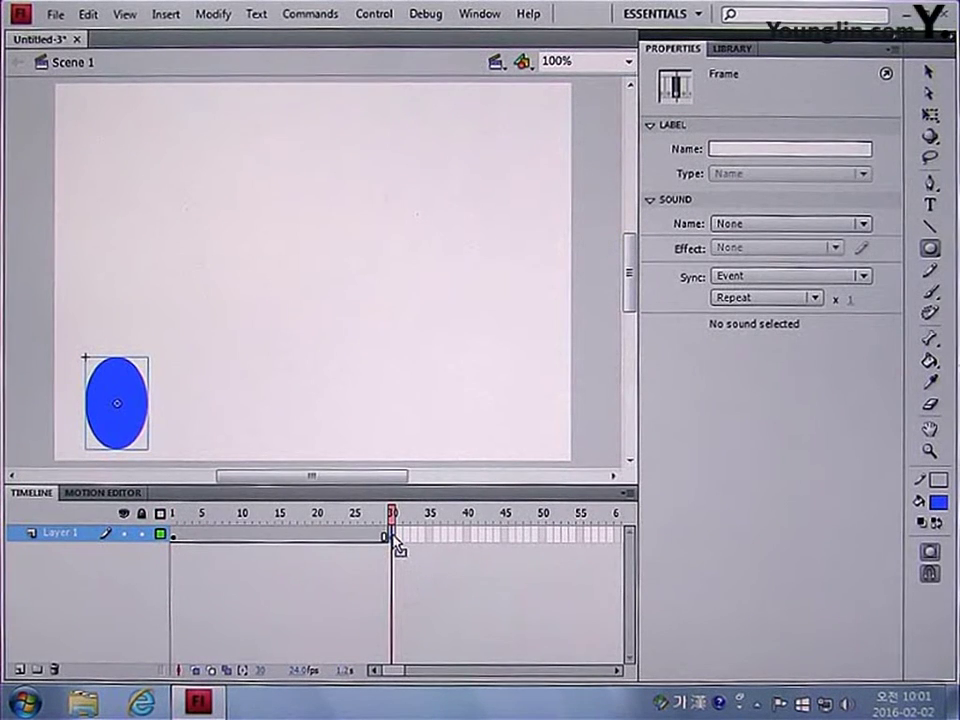
# Step: Create a classic tween between frames 1 and 30 of Layer 1 and add a classic motion guide layer above it
pyautogui.rightClick(282, 538)
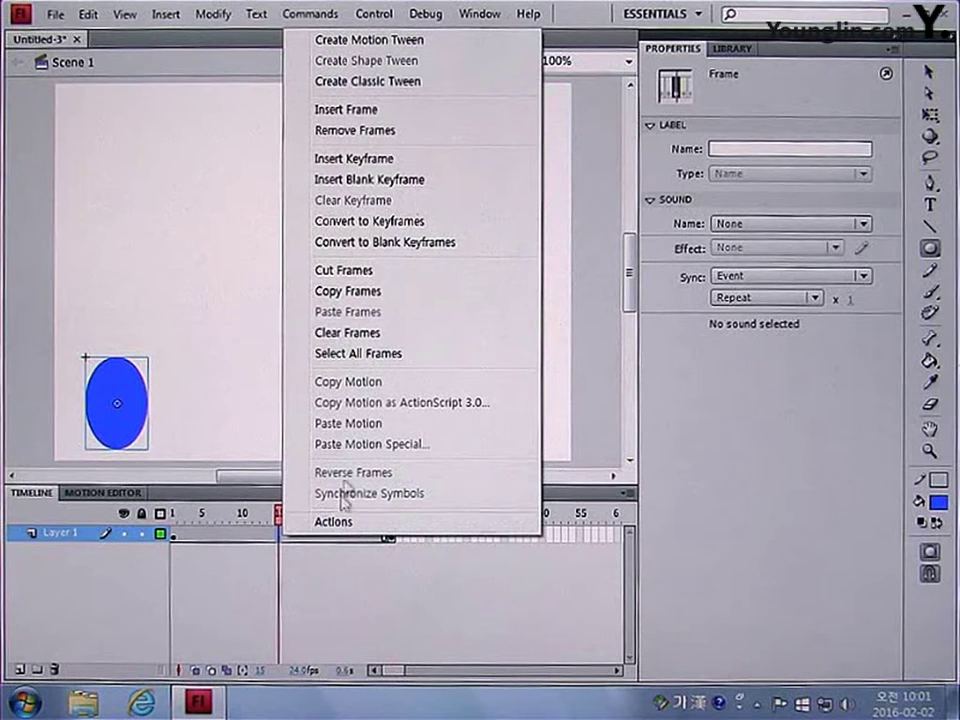
pyautogui.click(347, 82)
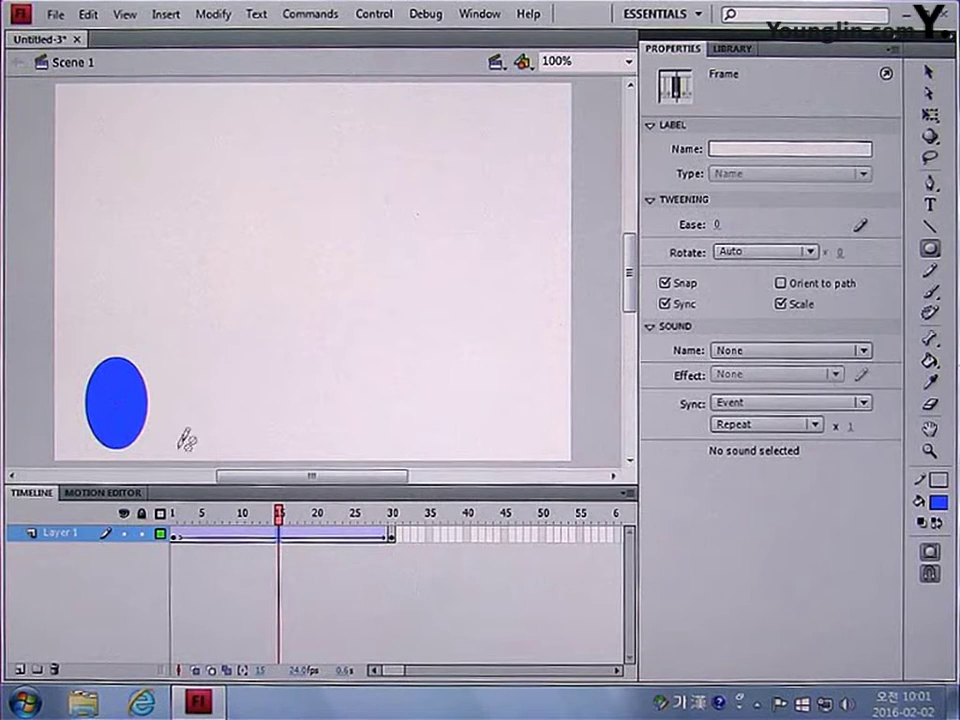
pyautogui.rightClick(92, 542)
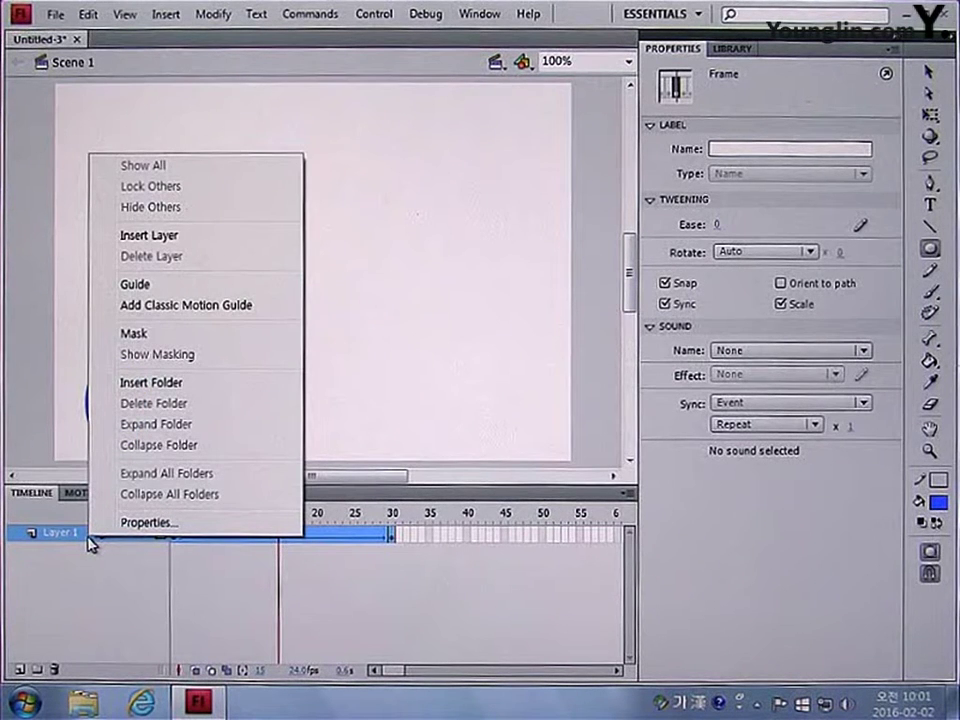
pyautogui.click(204, 323)
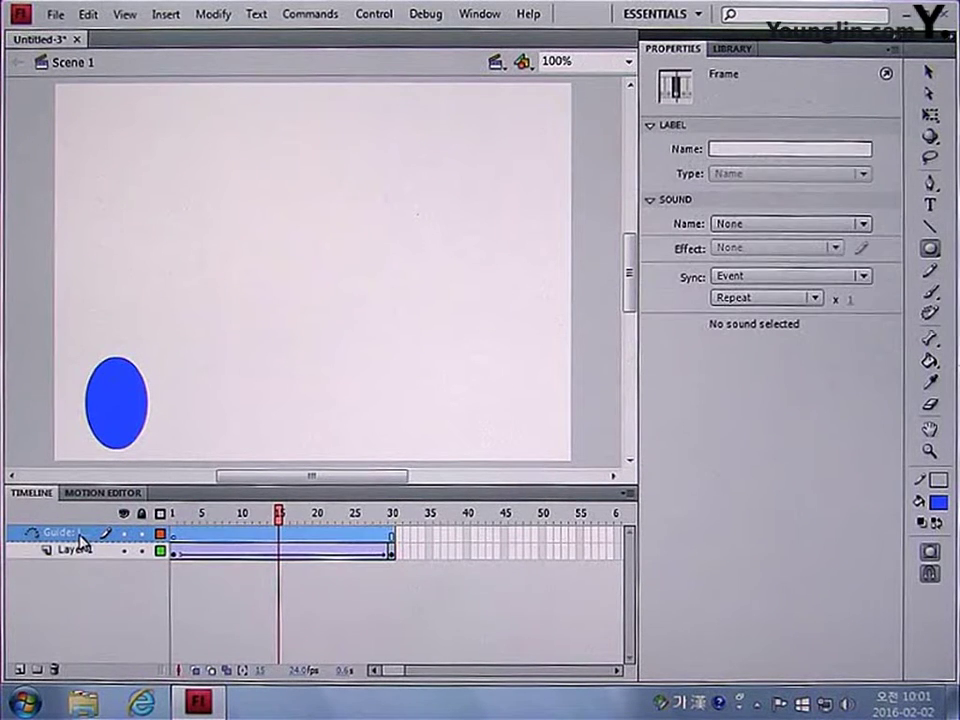
# Step: On the guide layer, draw a smooth black pencil curve about 403 by 231 px rising to the upper right and align its start with the oval's center
pyautogui.click(929, 271)
pyautogui.click(930, 574)
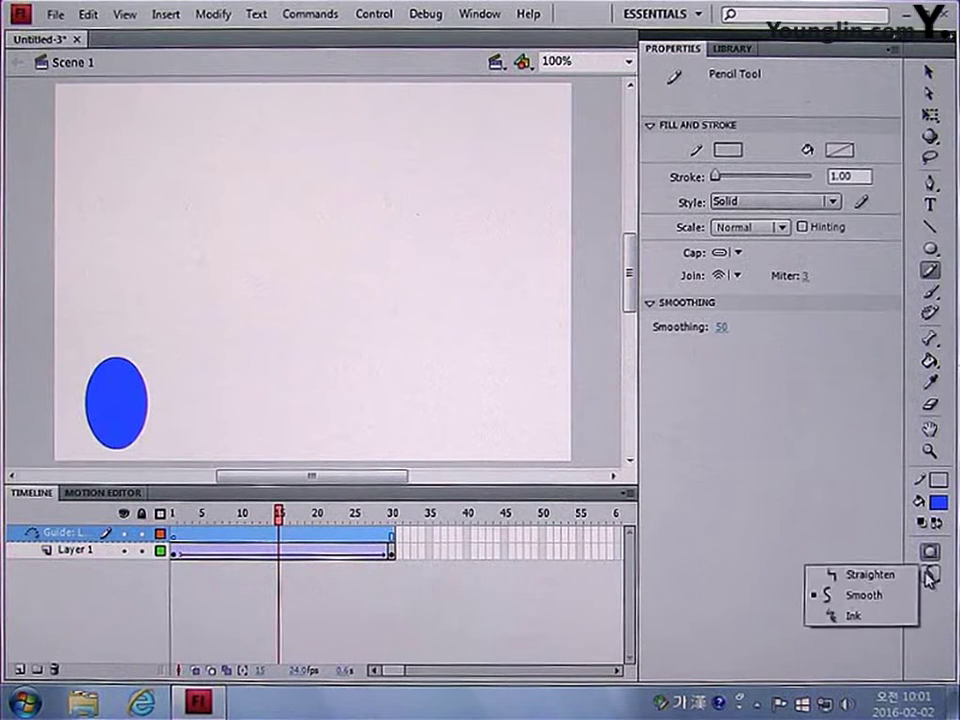
pyautogui.click(858, 596)
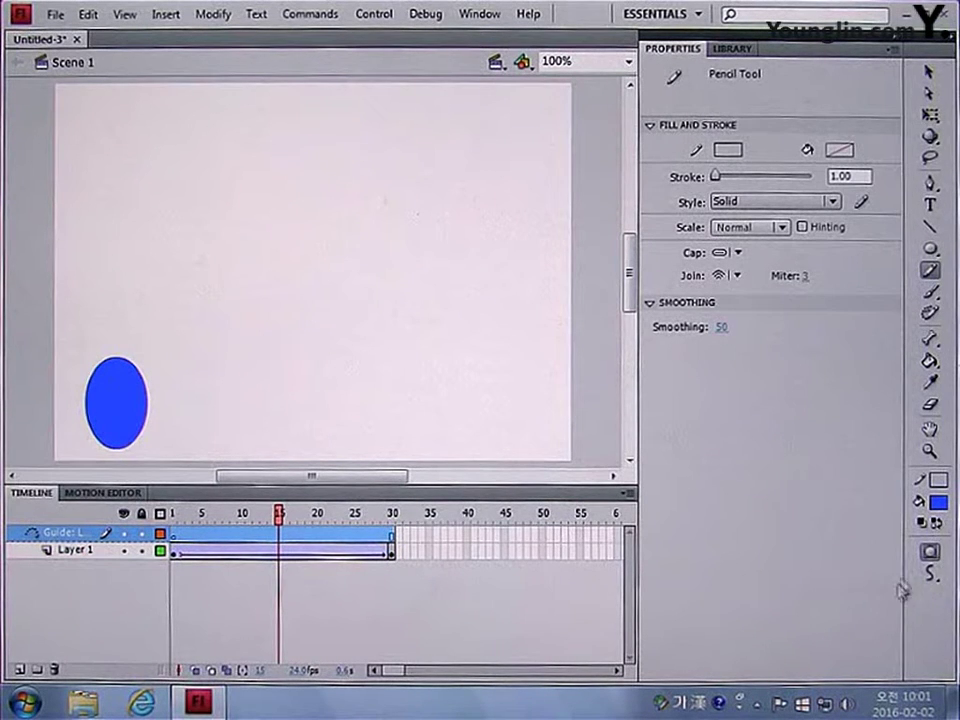
pyautogui.click(940, 483)
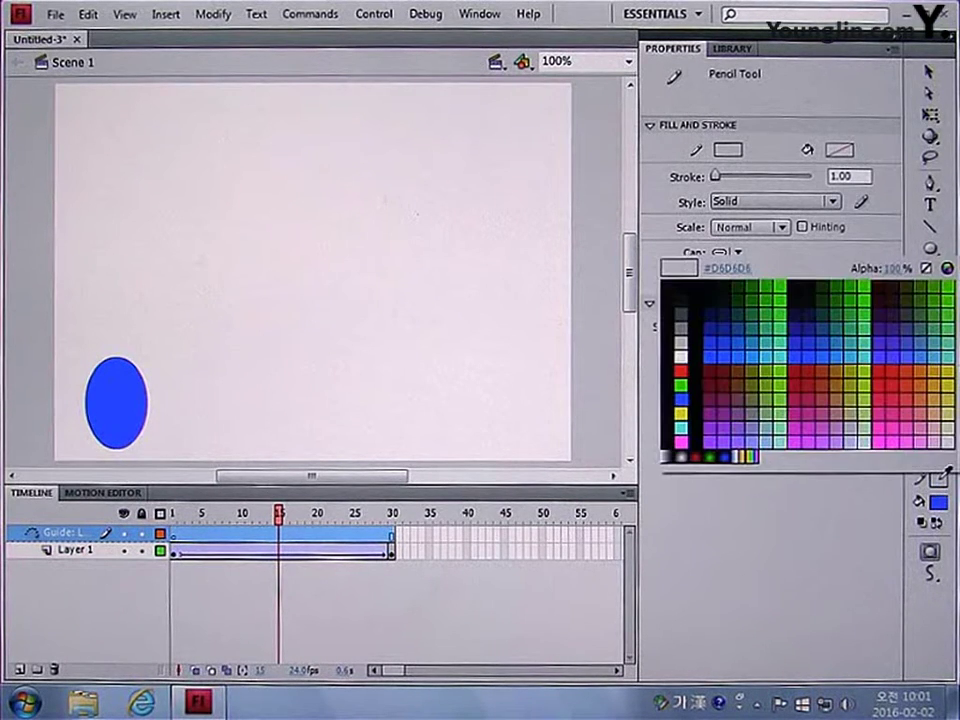
pyautogui.click(684, 293)
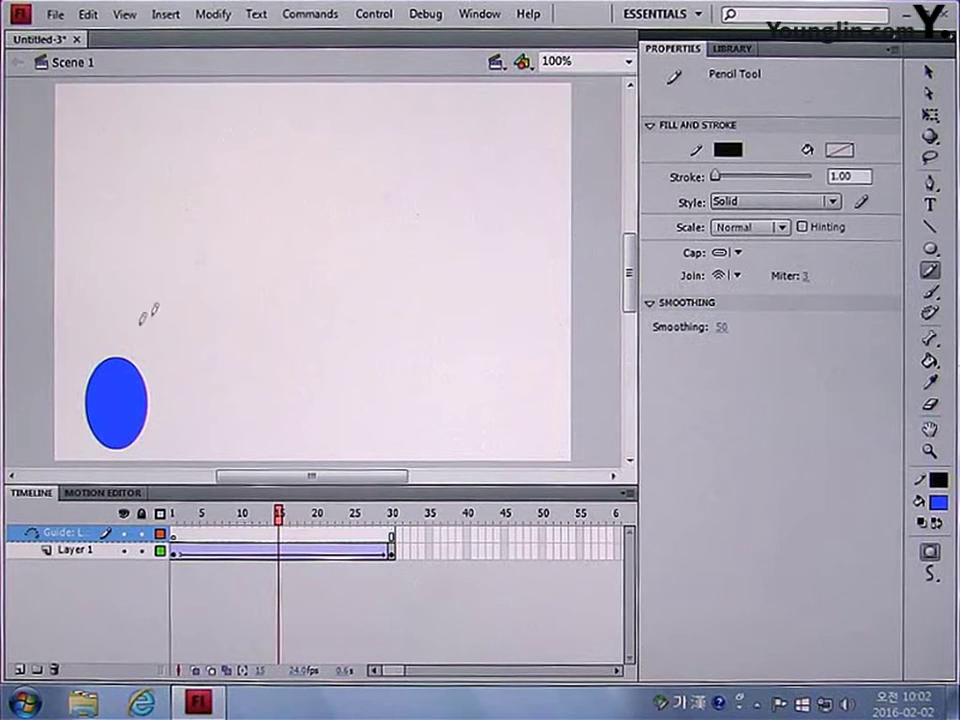
pyautogui.moveTo(128, 354)
pyautogui.mouseDown()
pyautogui.moveTo(262, 283)
pyautogui.moveTo(405, 308)
pyautogui.moveTo(505, 177)
pyautogui.mouseUp()
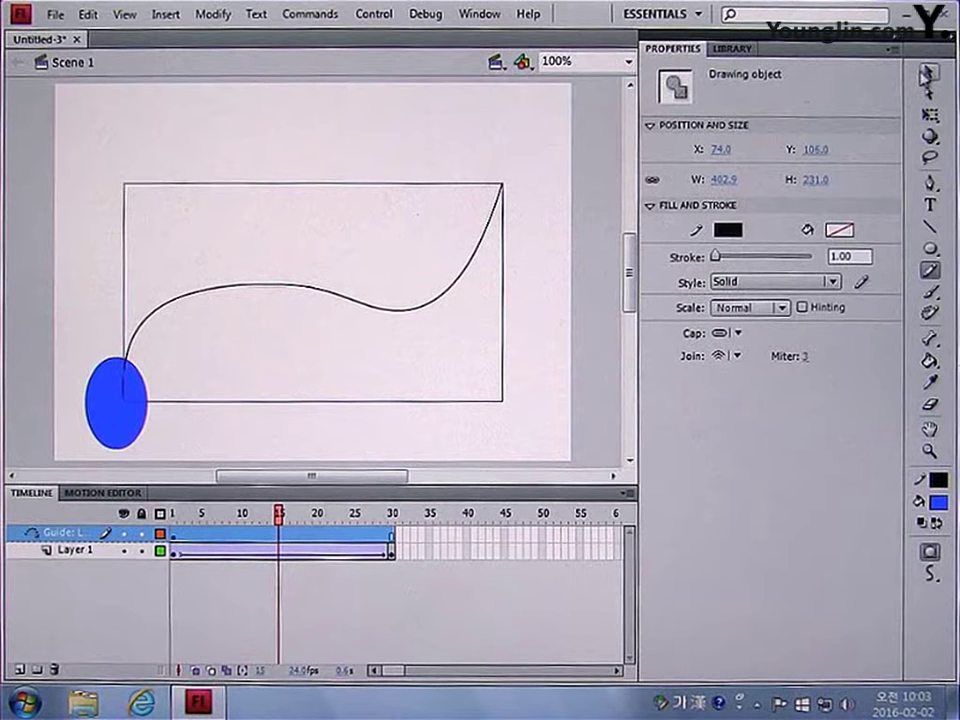
pyautogui.click(929, 72)
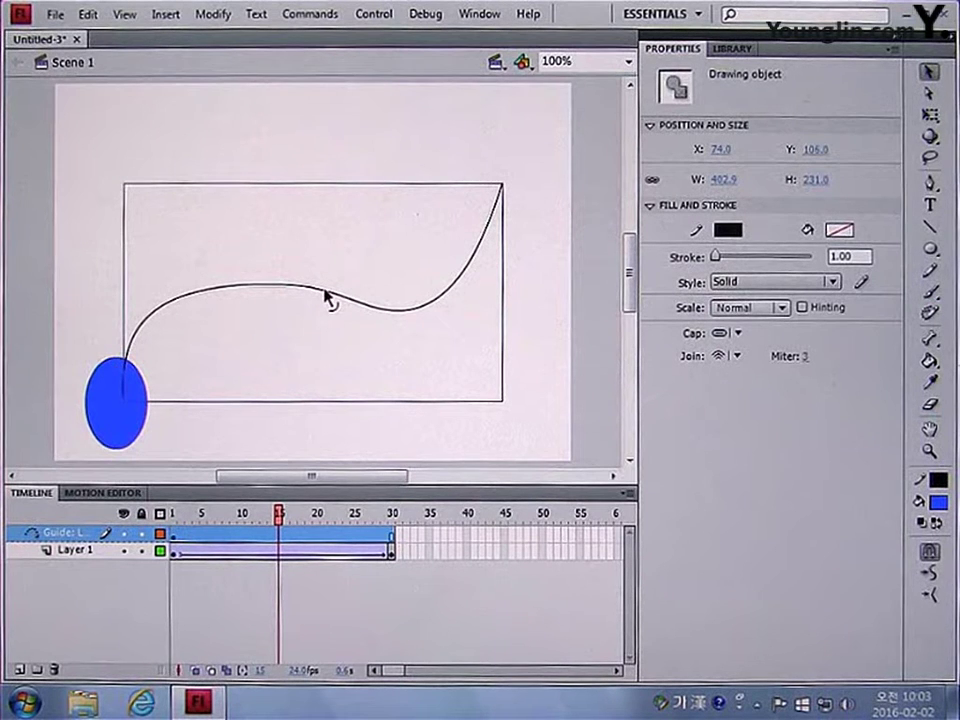
pyautogui.moveTo(325, 295); pyautogui.dragTo(315, 298)
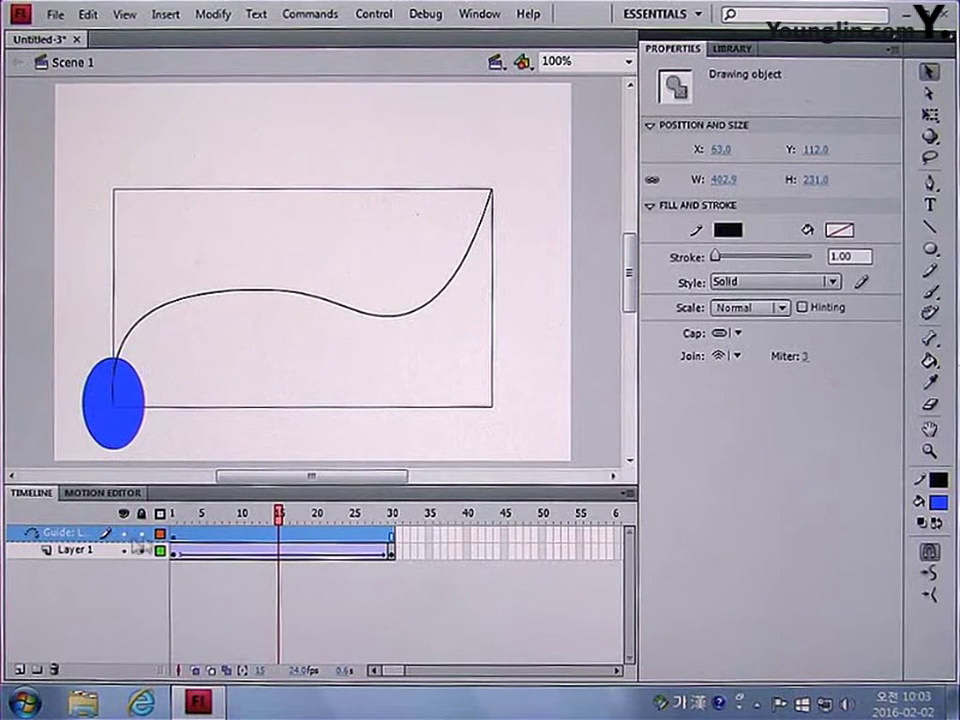
# Step: In frame 30, snap the blue oval's center to the upper-right end of the guide curve and test the movie
pyautogui.click(393, 536)
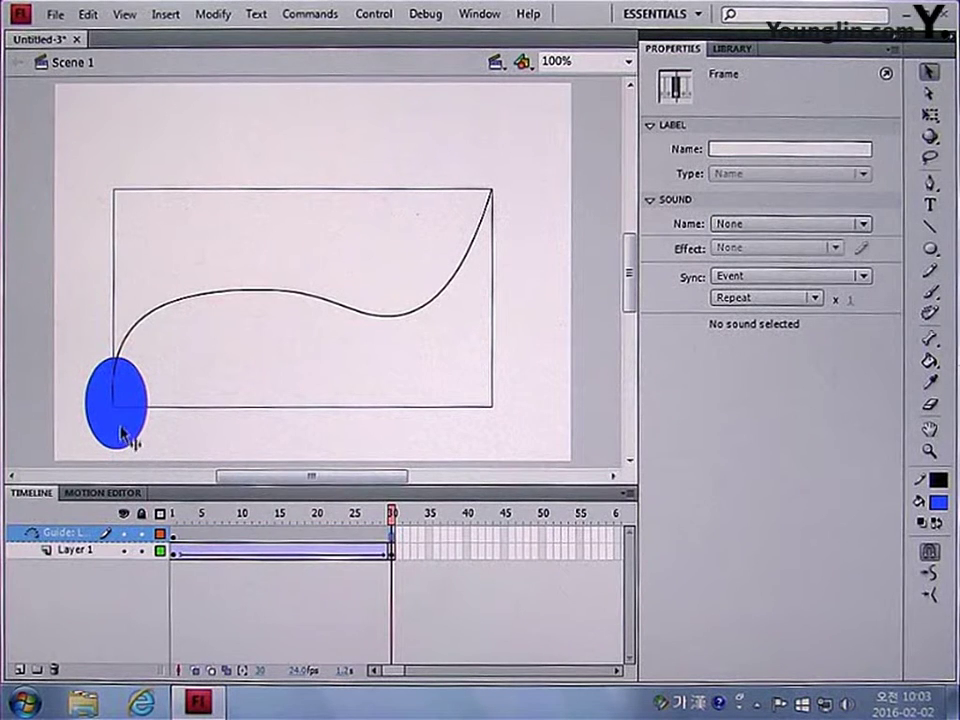
pyautogui.moveTo(121, 431); pyautogui.dragTo(495, 233)
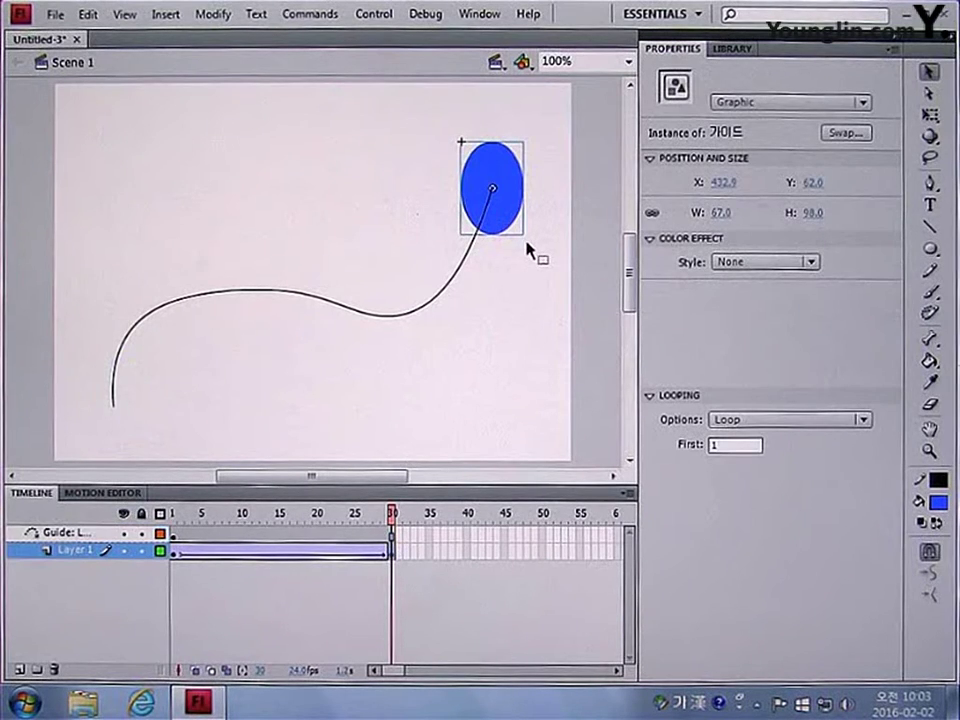
pyautogui.hotkey('ctrl', 'Return')
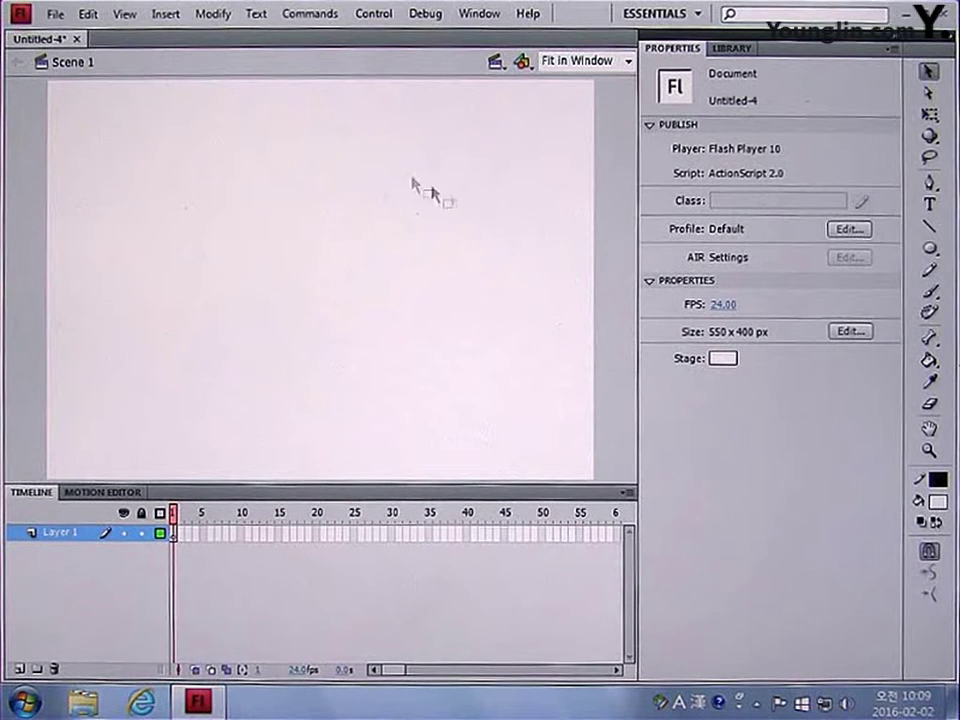
# Step: Import the image main02 onto the stage of Untitled-4
pyautogui.click(55, 14)
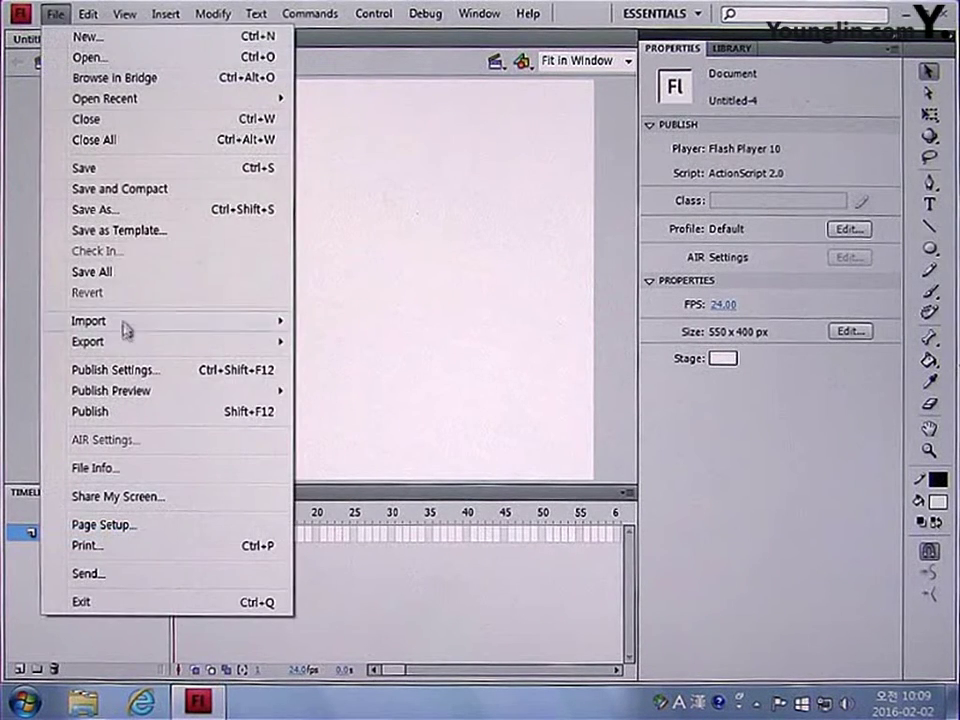
pyautogui.moveTo(124, 326)
pyautogui.click(349, 332)
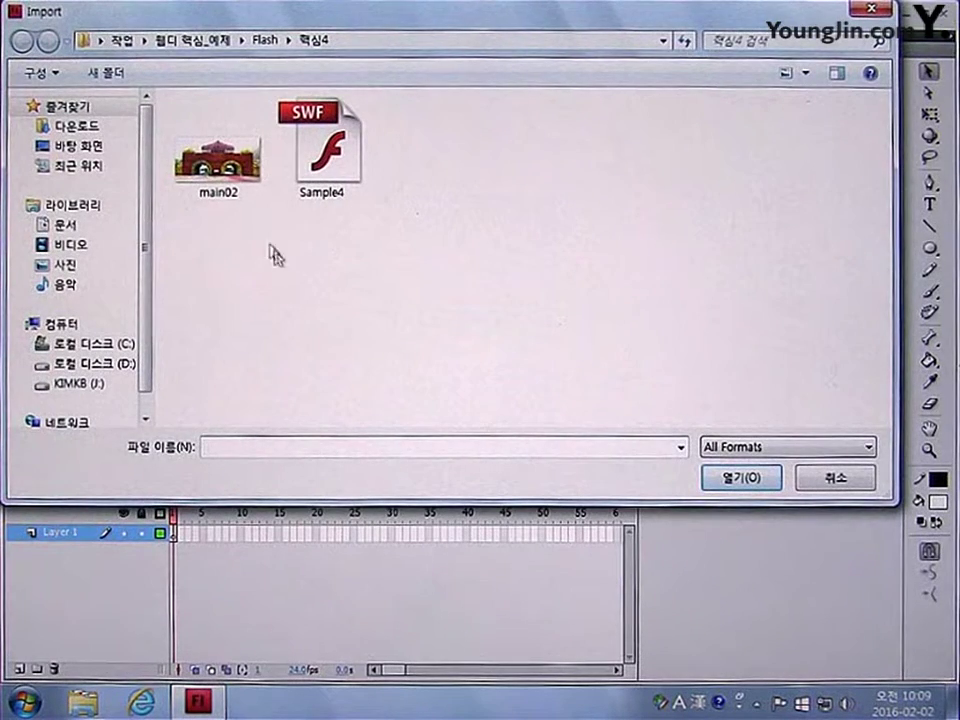
pyautogui.click(234, 176)
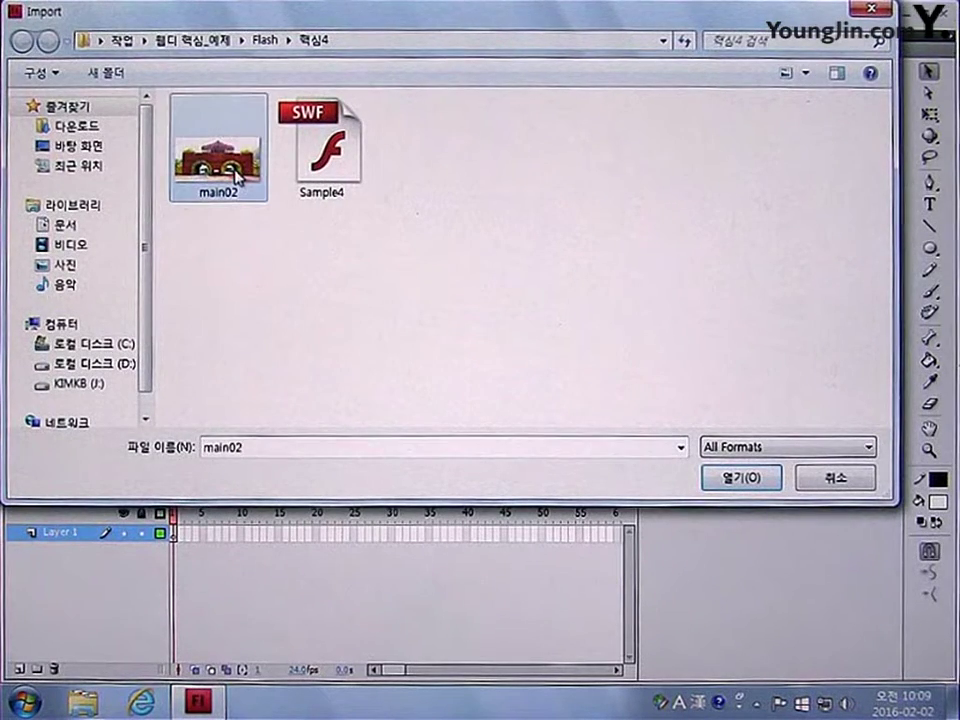
pyautogui.click(708, 478)
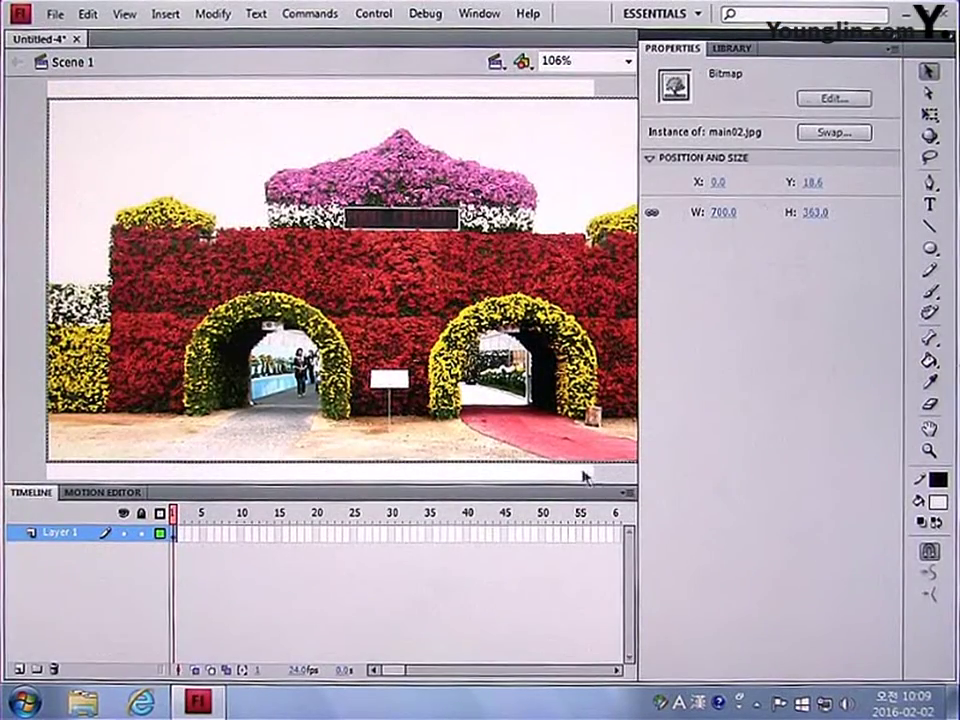
# Step: Match the document size to its contents, making the stage 700 x 363 px
pyautogui.click(583, 476)
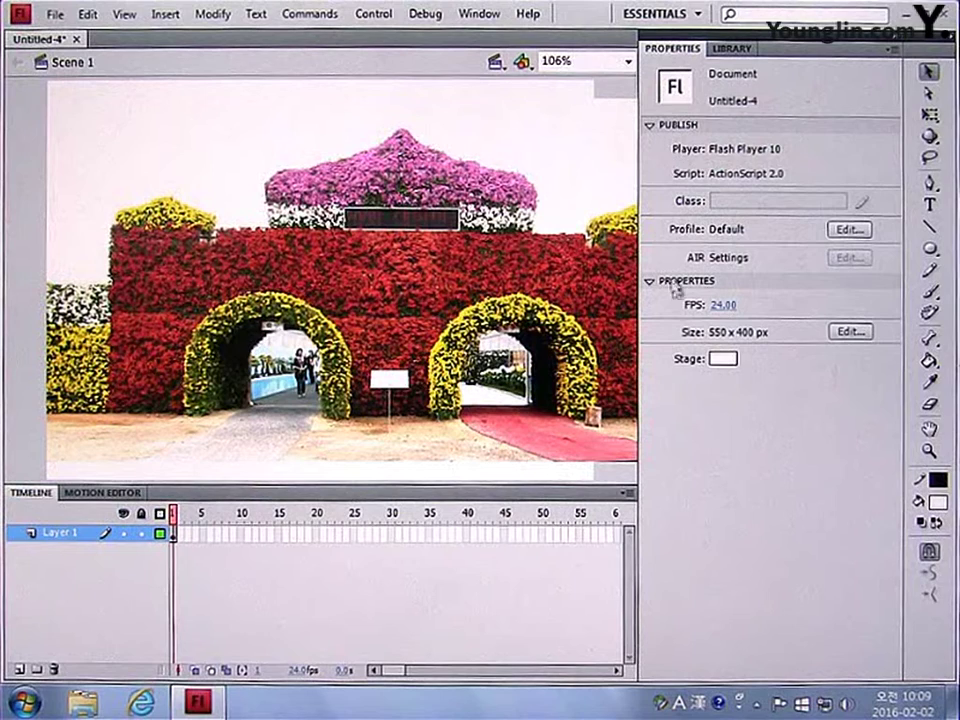
pyautogui.click(853, 335)
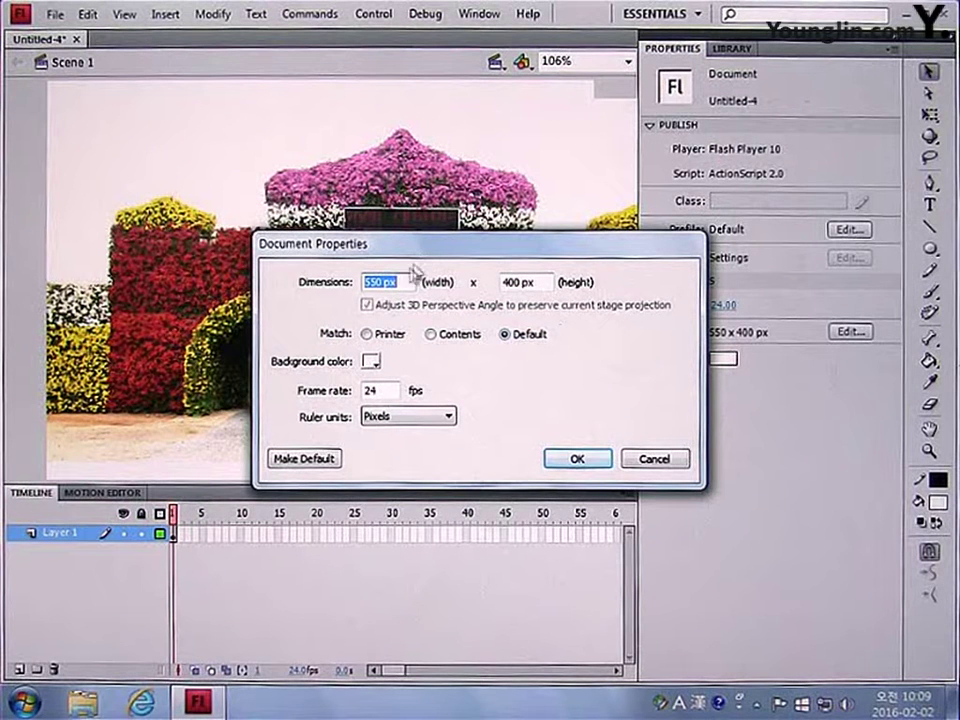
pyautogui.click(440, 344)
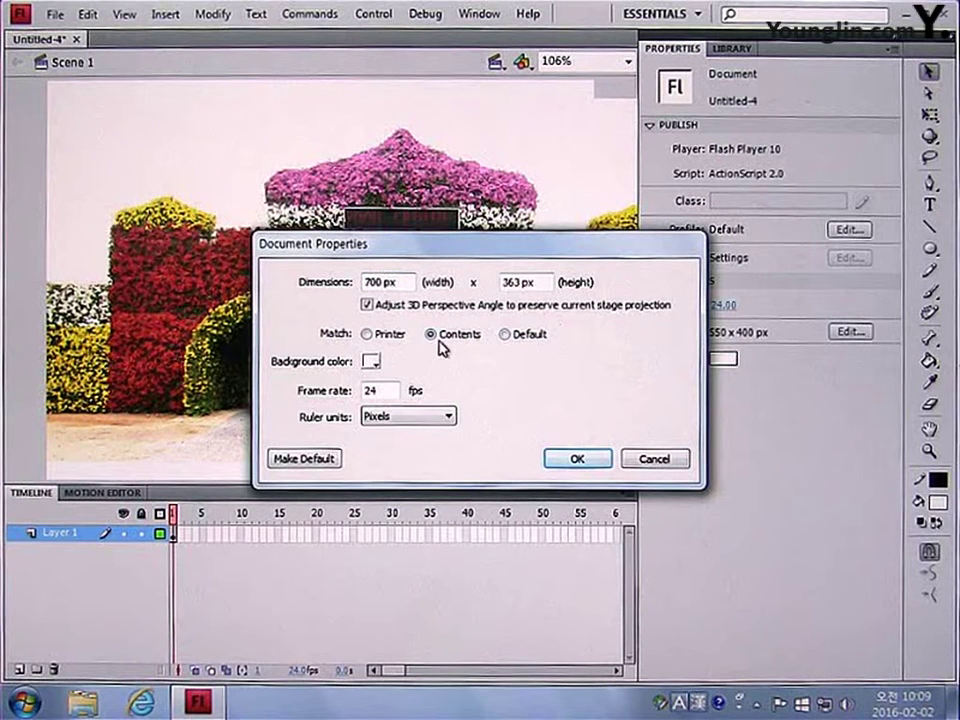
pyautogui.click(577, 460)
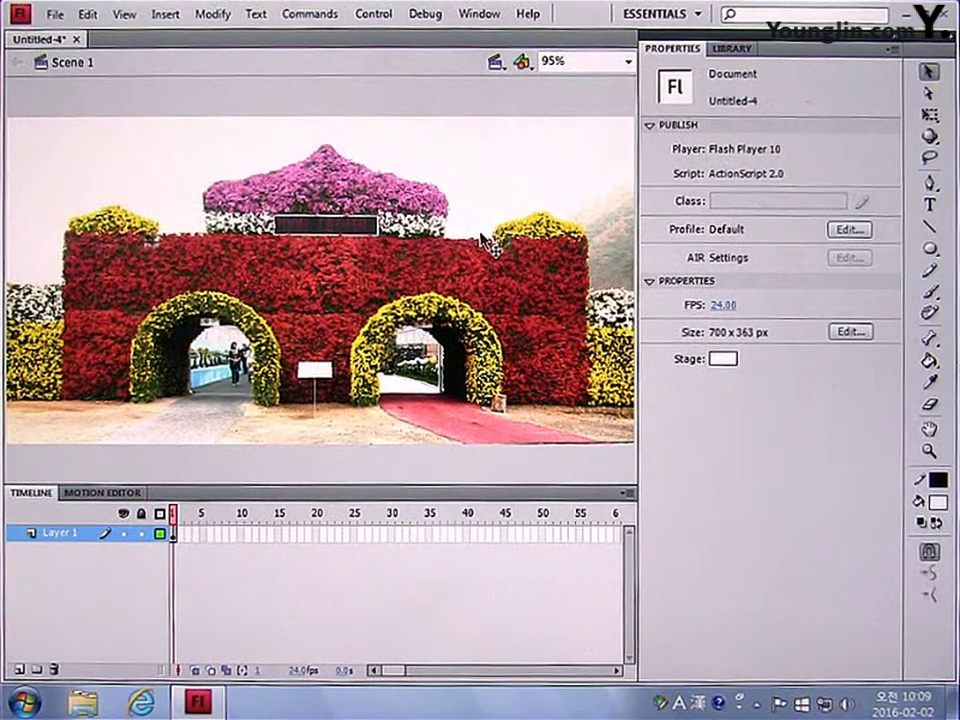
# Step: Rename Layer 1 as 배경 and add a new layer named 글씨 above it
pyautogui.doubleClick(60, 534)
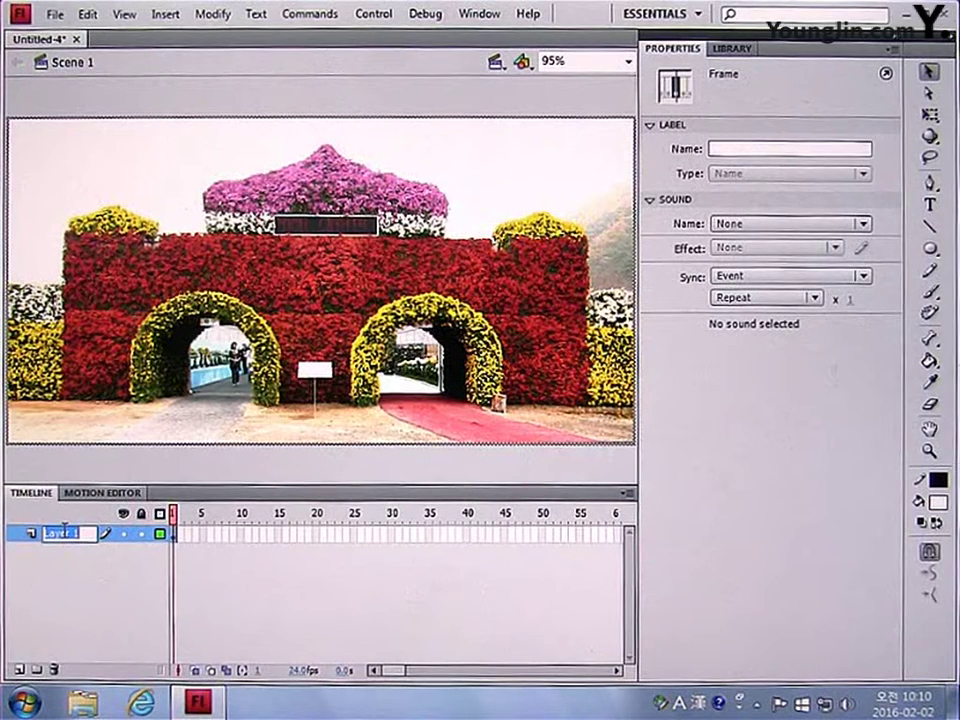
pyautogui.write('배경')
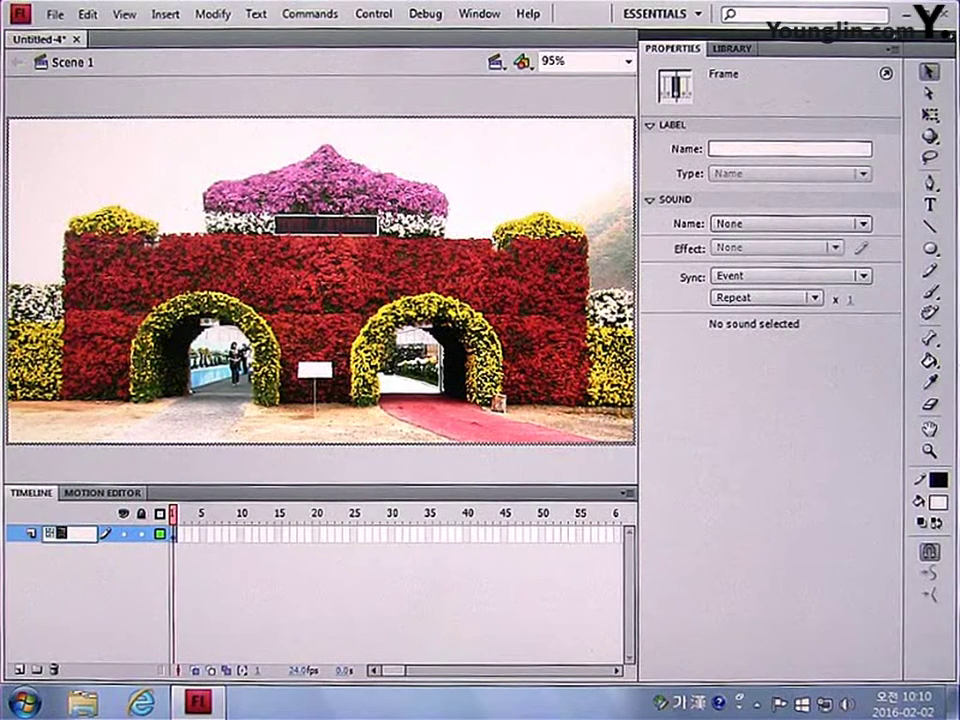
pyautogui.press('Return')
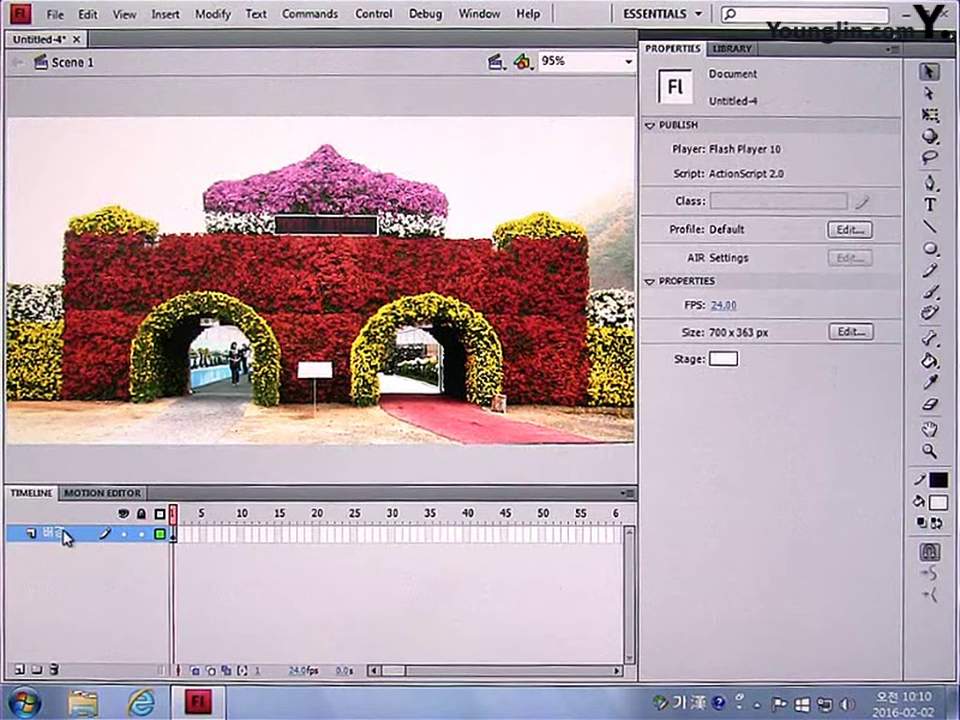
pyautogui.click(18, 670)
pyautogui.doubleClick(67, 540)
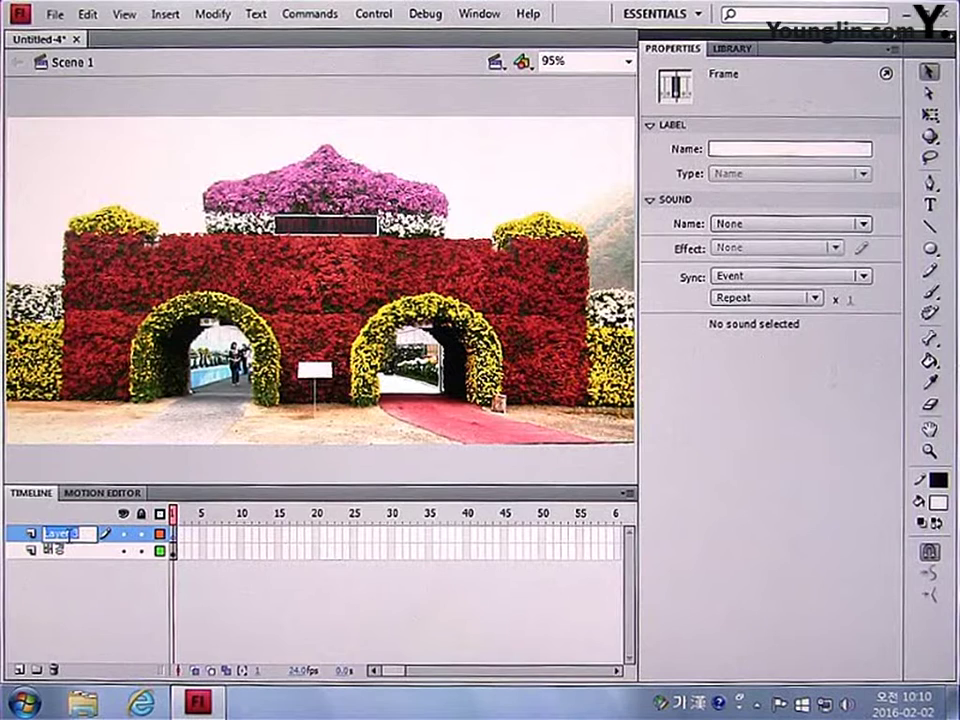
pyautogui.write('글씨')
pyautogui.press('Return')
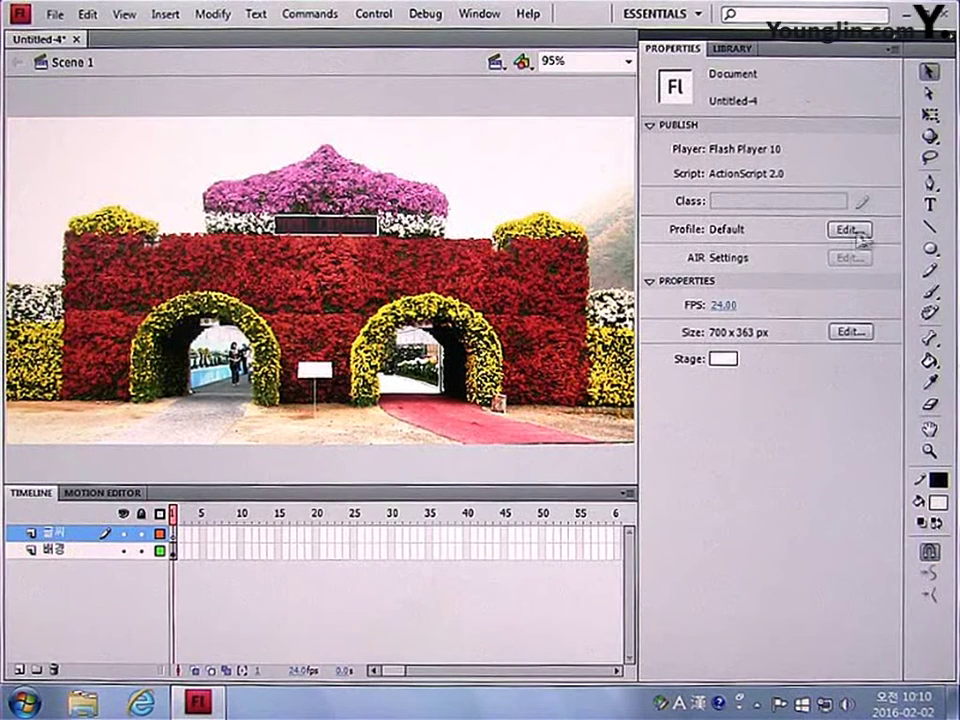
# Step: Add the static text WEBDESIGN on the 글씨 layer, on the flower wall above the left arch
pyautogui.click(929, 206)
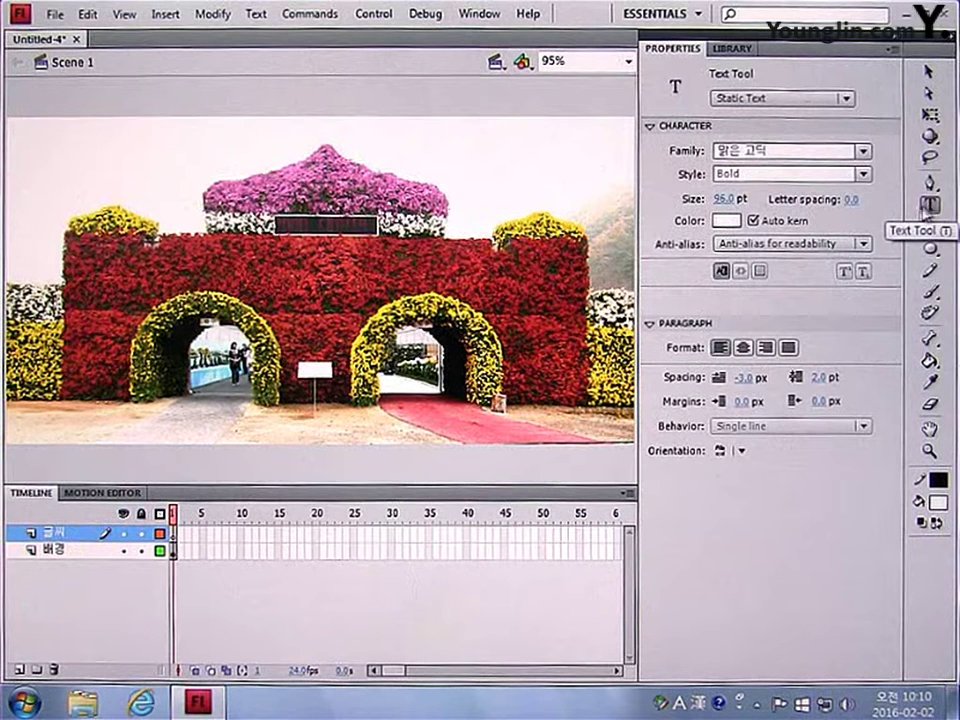
pyautogui.click(70, 283)
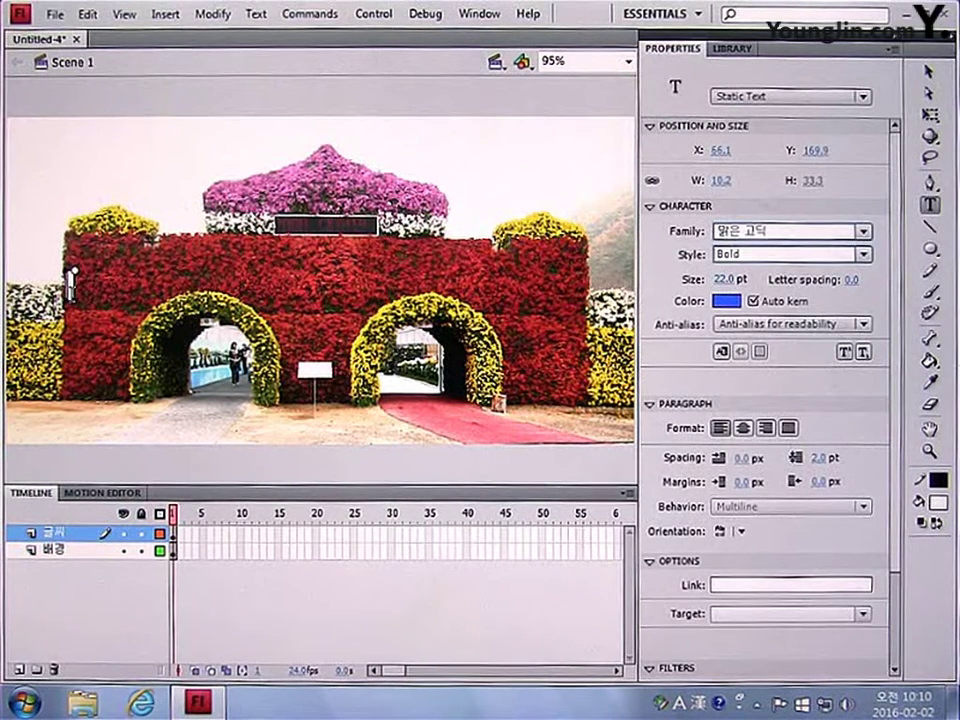
pyautogui.write('WEBDE')
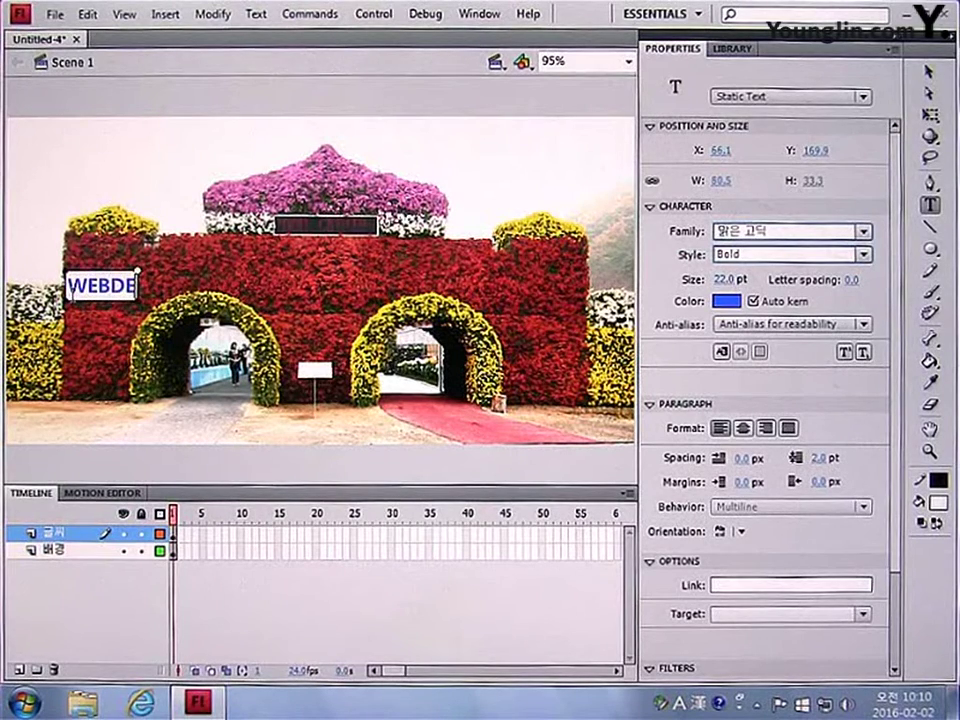
pyautogui.write('SIGN')
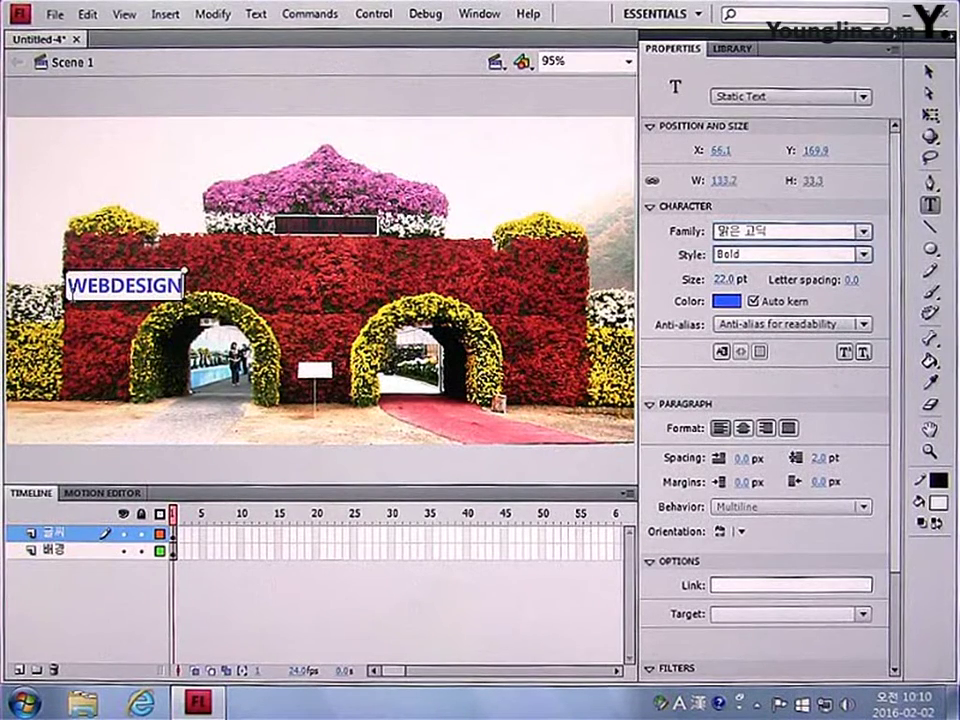
pyautogui.click(930, 72)
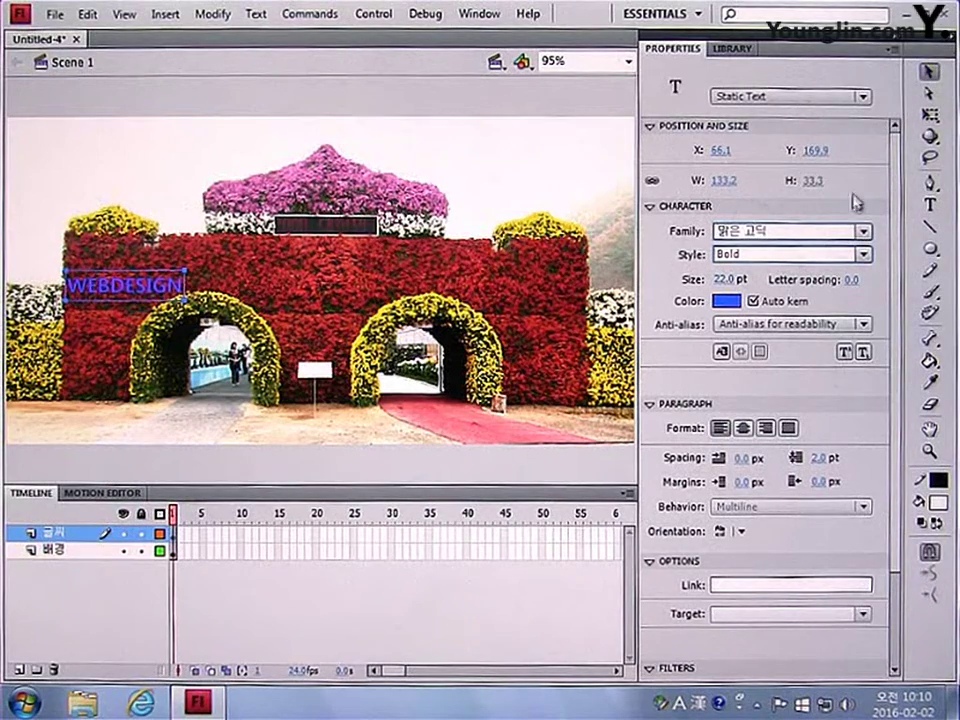
# Step: Set the font family of the WEBDESIGN text to Arial
pyautogui.click(864, 234)
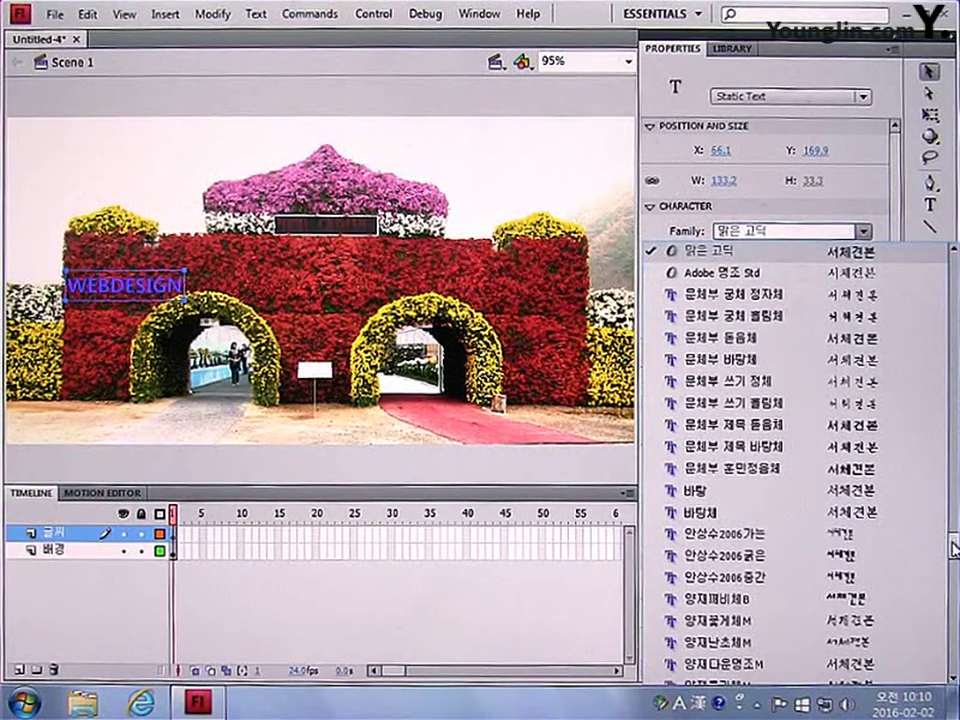
pyautogui.moveTo(954, 548); pyautogui.dragTo(954, 262)
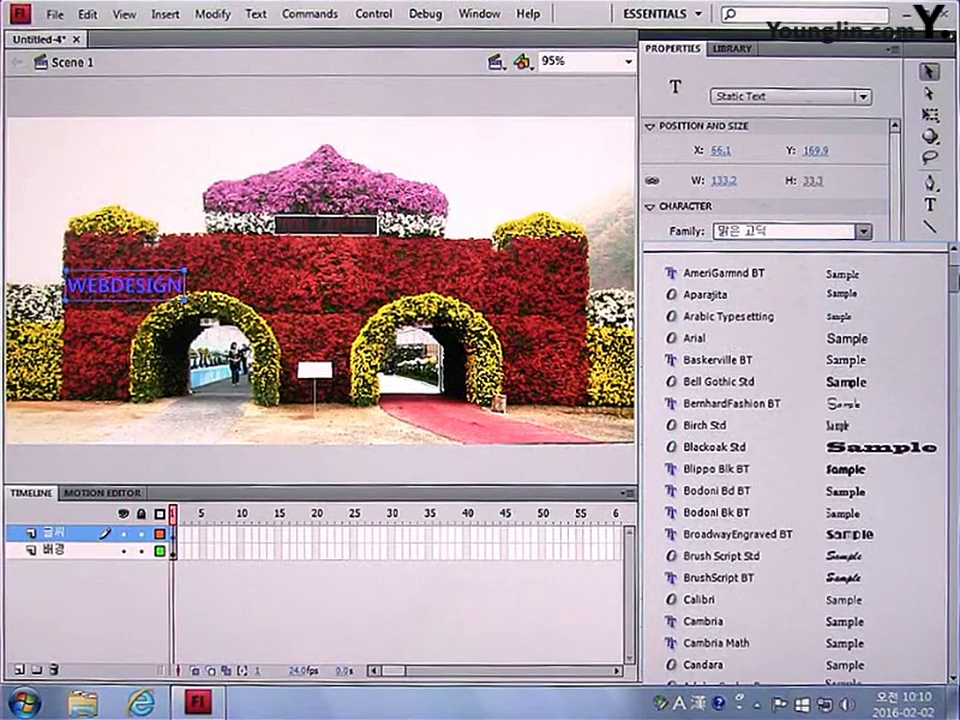
pyautogui.click(878, 339)
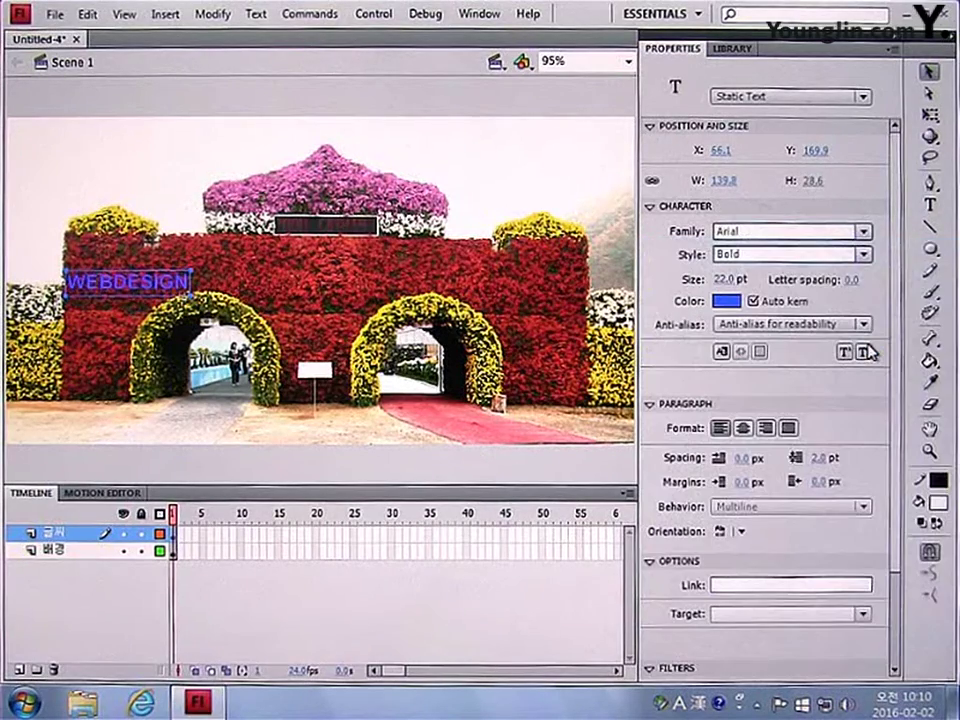
# Step: Format the WEBDESIGN text as Bold, 95 pt and white, and move it up to about X 64, Y 115.5
pyautogui.click(863, 254)
pyautogui.click(828, 310)
pyautogui.moveTo(727, 284); pyautogui.dragTo(790, 270)
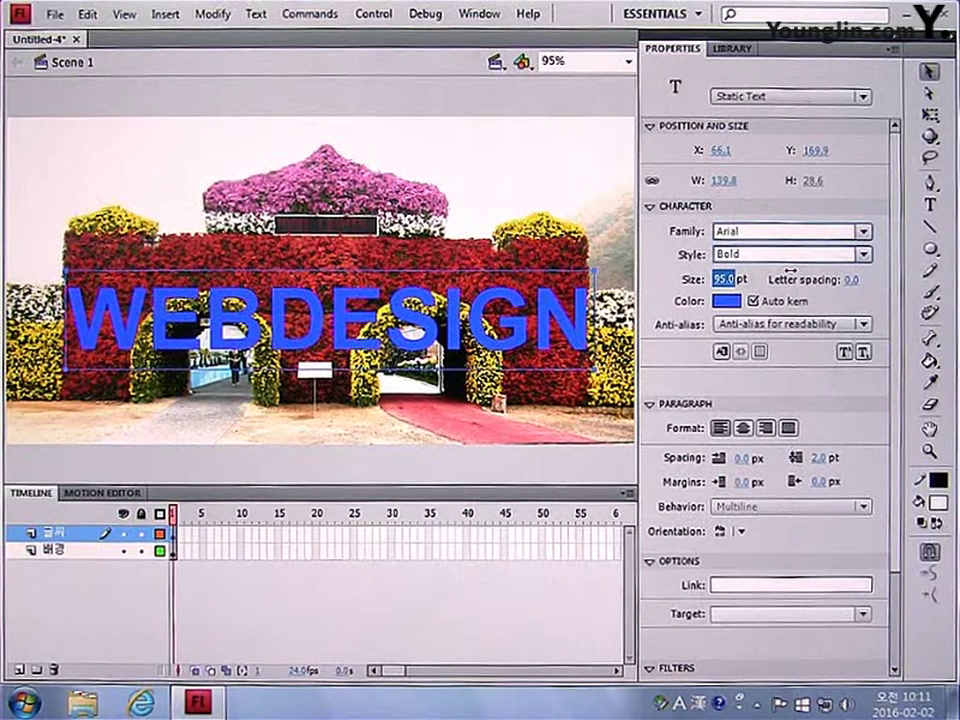
pyautogui.click(728, 300)
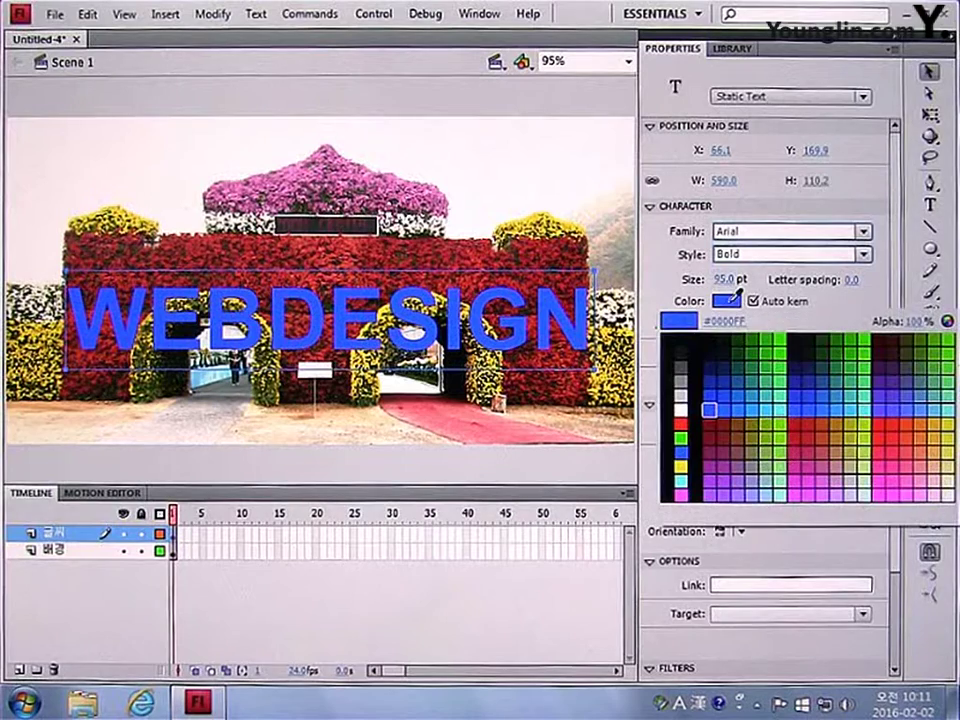
pyautogui.click(681, 410)
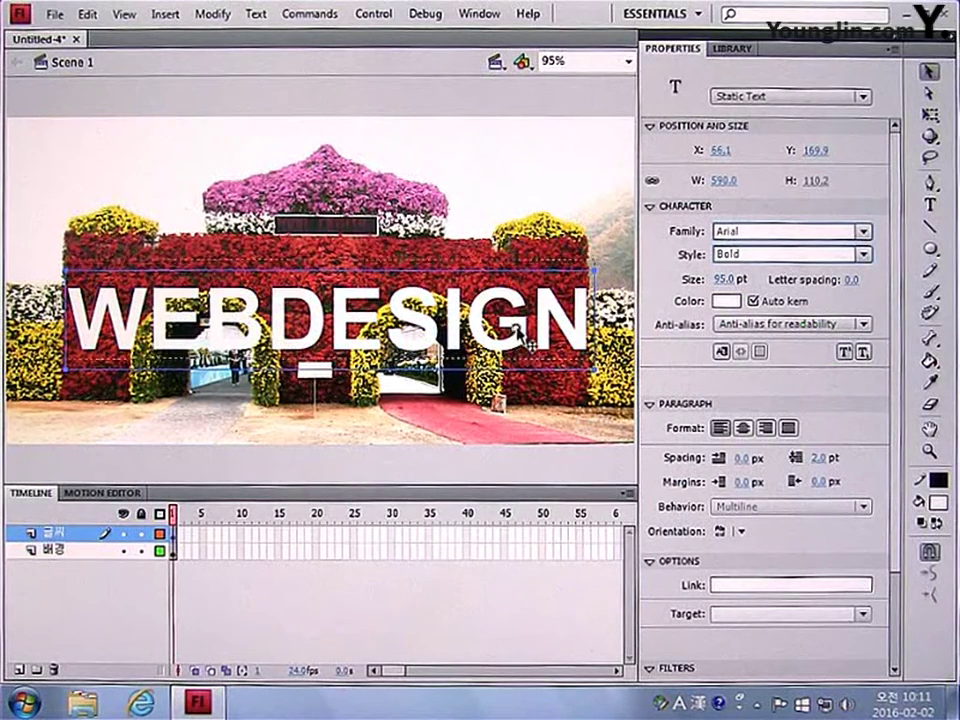
pyautogui.moveTo(518, 340); pyautogui.dragTo(519, 303)
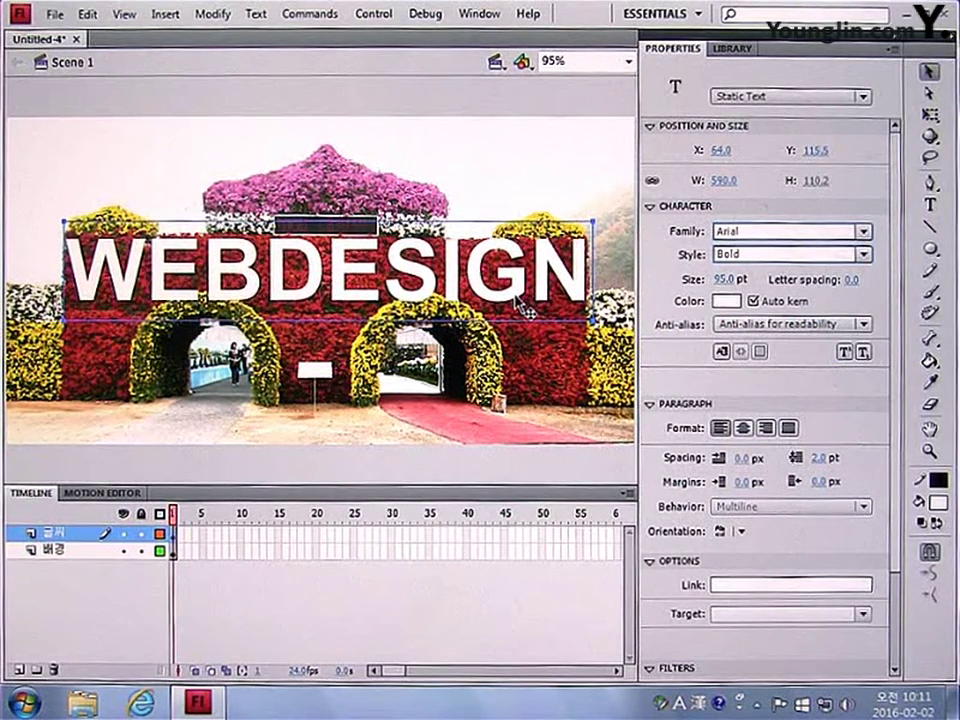
# Step: Convert the WEBDESIGN text to a Graphic symbol named 글씨
pyautogui.press('F8')
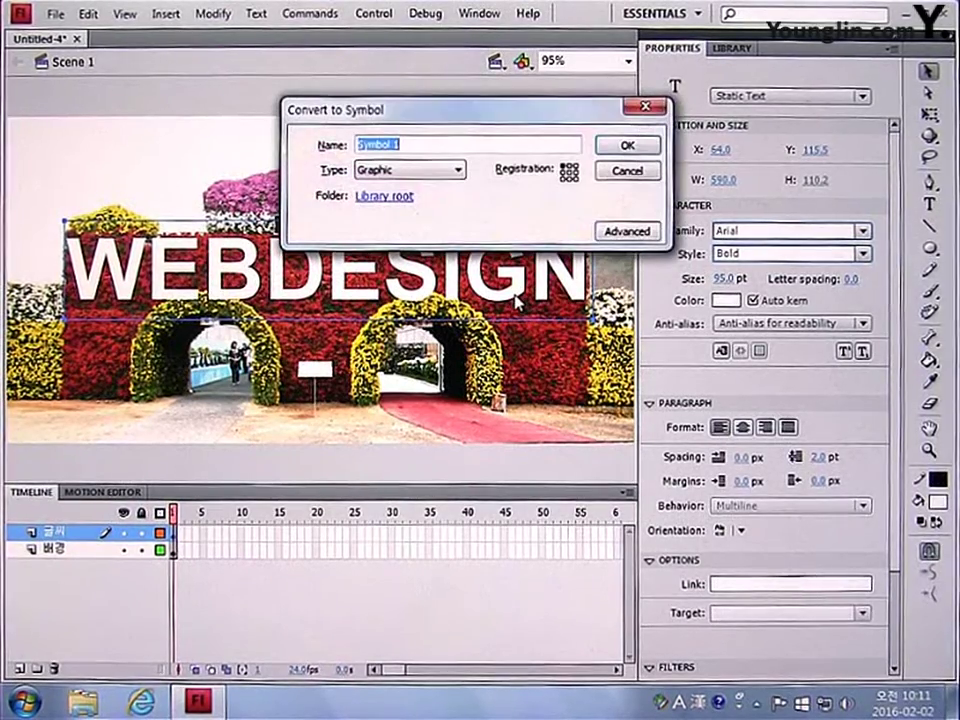
pyautogui.press('BackSpace')
pyautogui.press('Hangul')
pyautogui.write('글ㅆ')
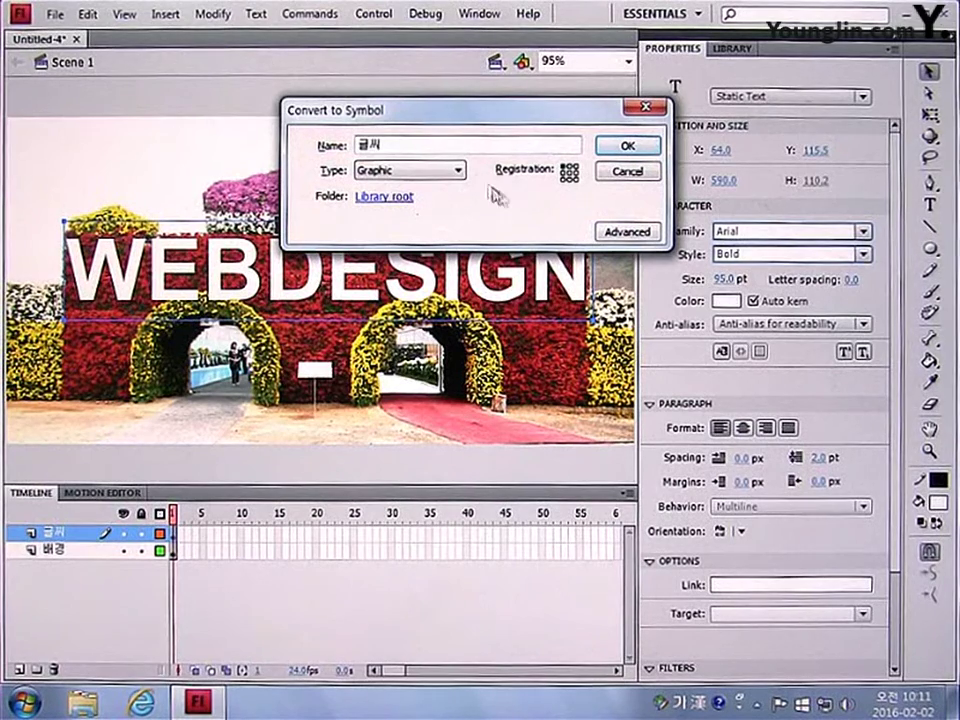
pyautogui.click(455, 172)
pyautogui.click(440, 212)
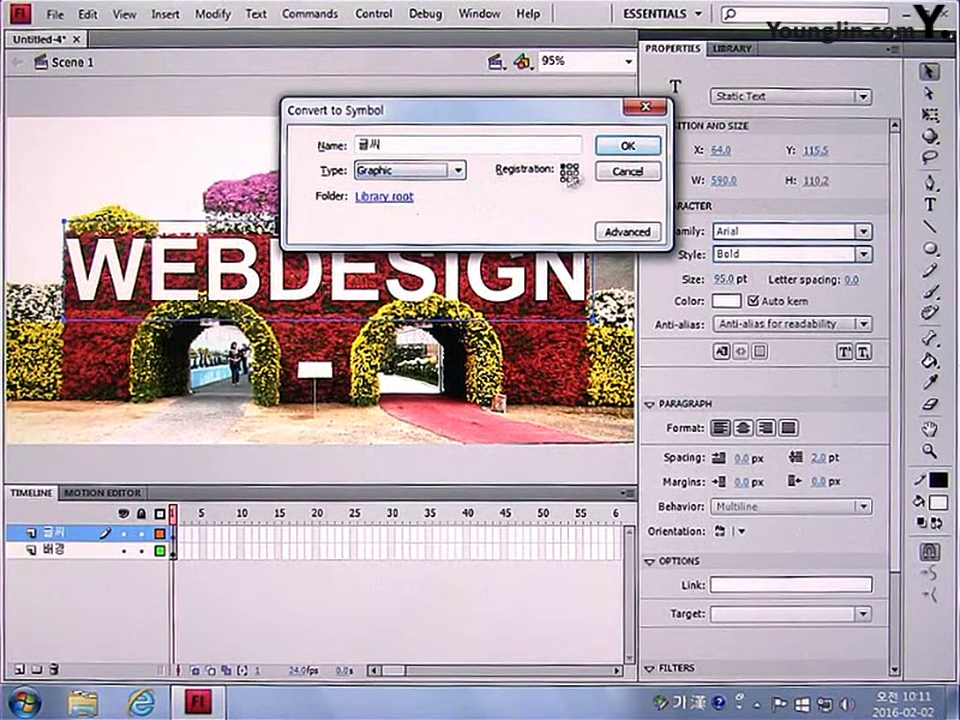
pyautogui.click(627, 146)
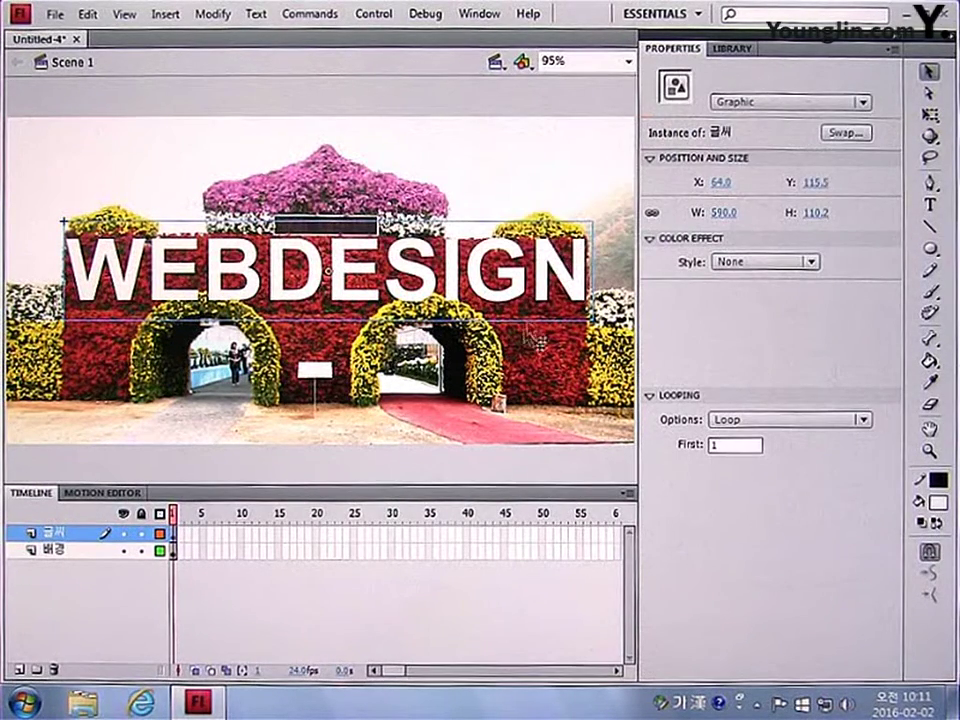
# Step: Extend the 배경 layer to frame 60 and add a 글씨 keyframe at frame 20 with the text raised to about Y 39
pyautogui.click(618, 551)
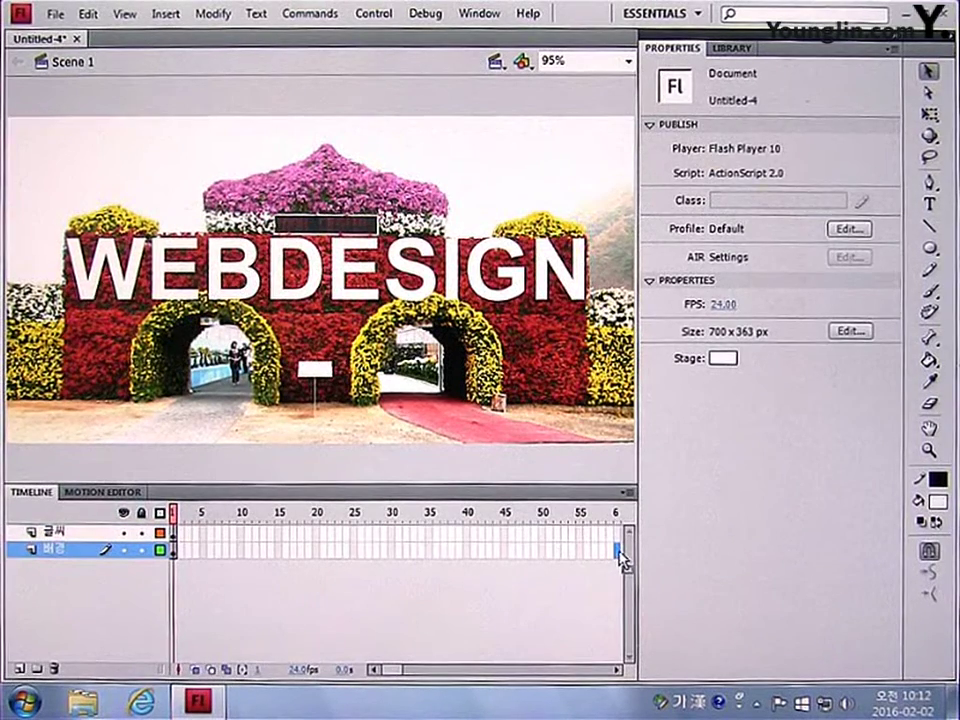
pyautogui.press('F5')
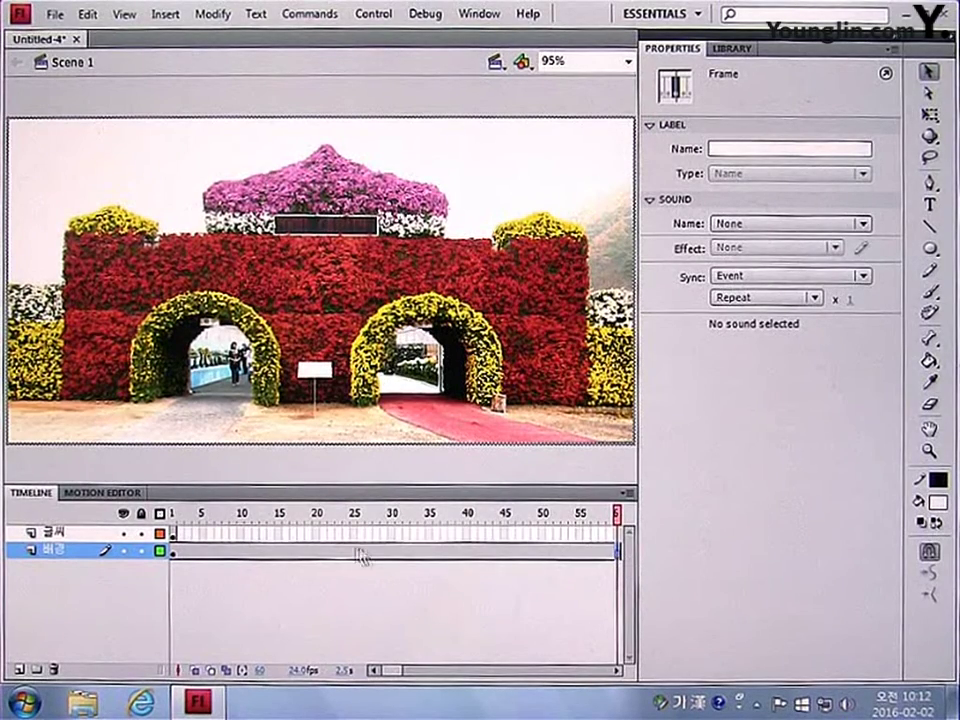
pyautogui.click(317, 540)
pyautogui.press('F6')
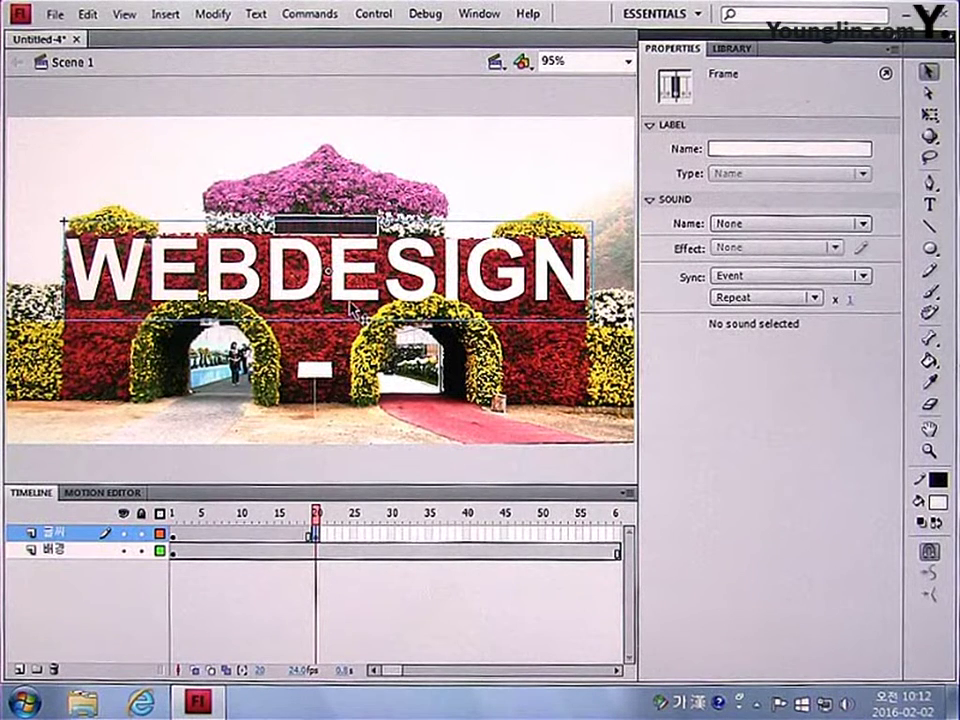
pyautogui.moveTo(355, 308); pyautogui.dragTo(360, 237)
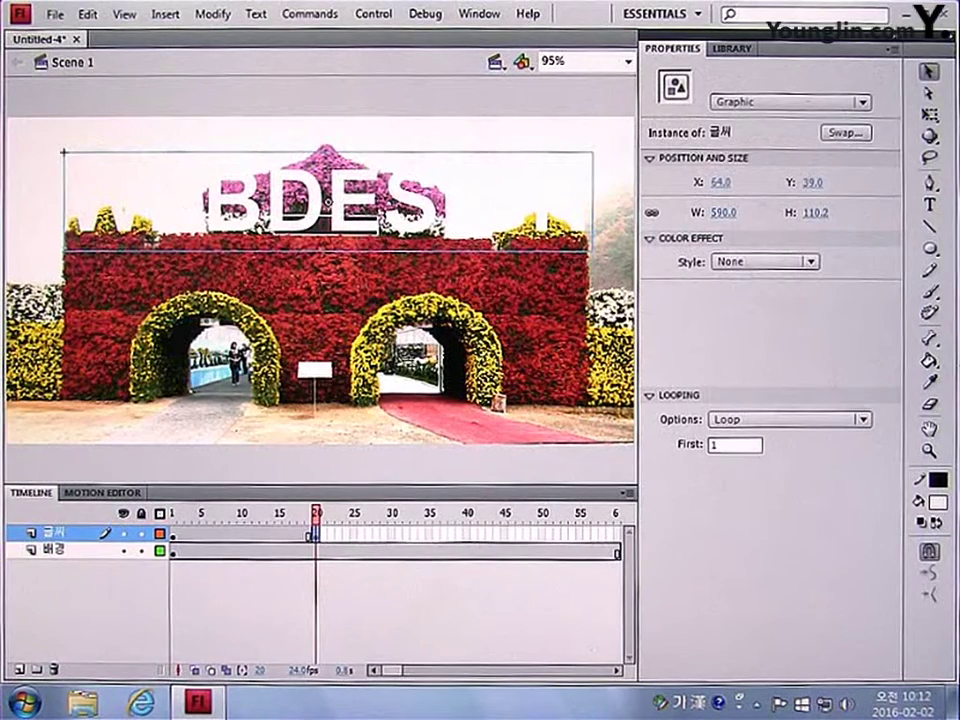
# Step: Add 글씨 keyframes at frame 40 with the text lowered to about Y 217 and at frame 60 with it at about Y 123
pyautogui.click(468, 543)
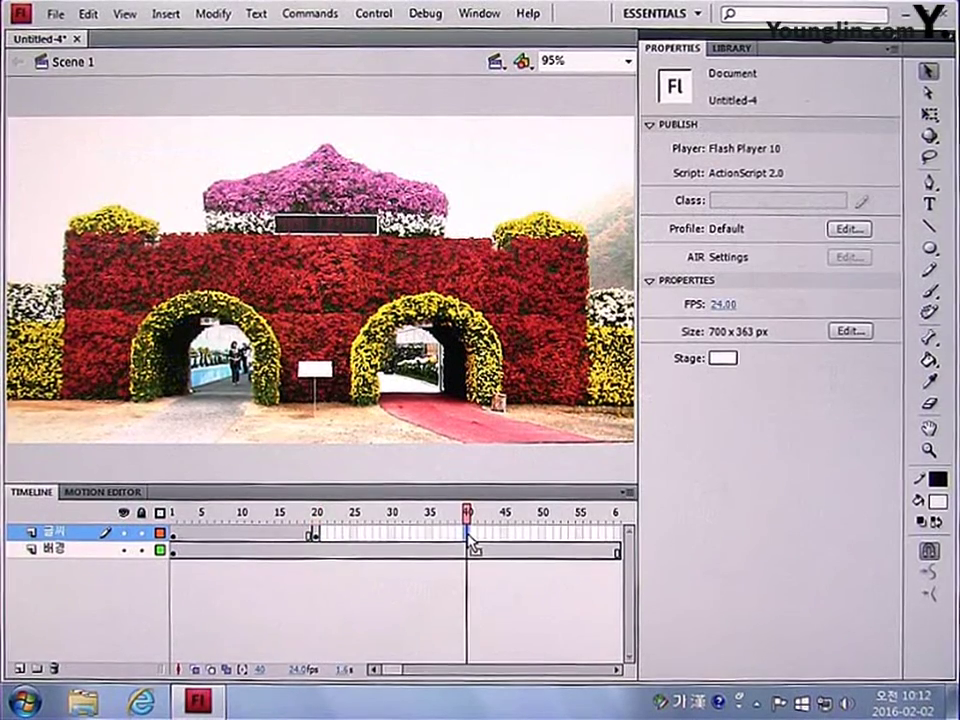
pyautogui.press('F6')
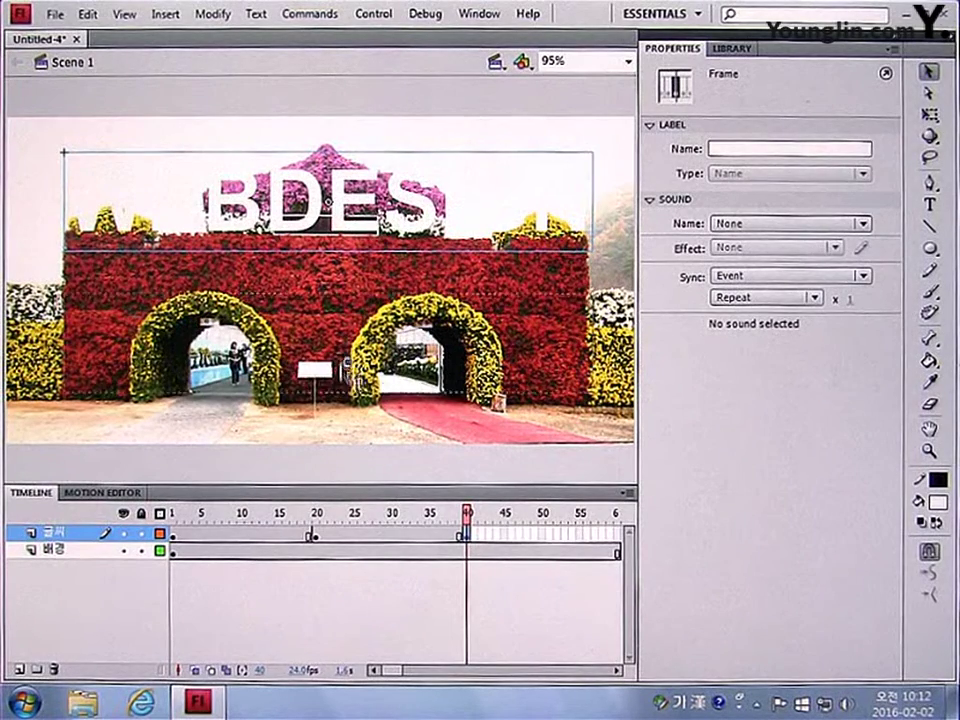
pyautogui.moveTo(352, 228); pyautogui.dragTo(352, 392)
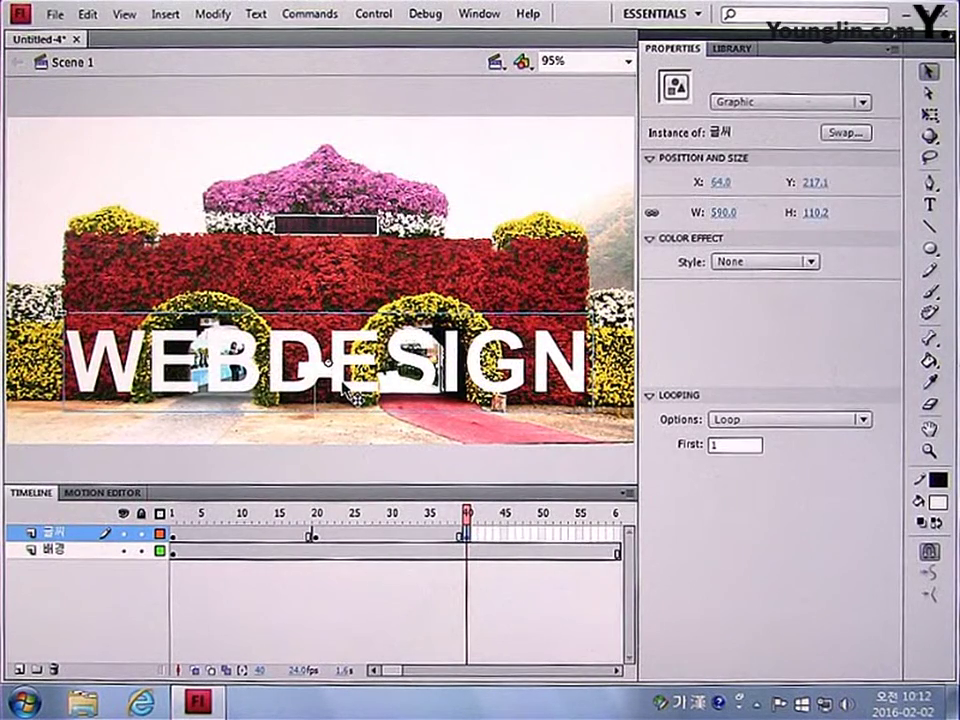
pyautogui.click(617, 541)
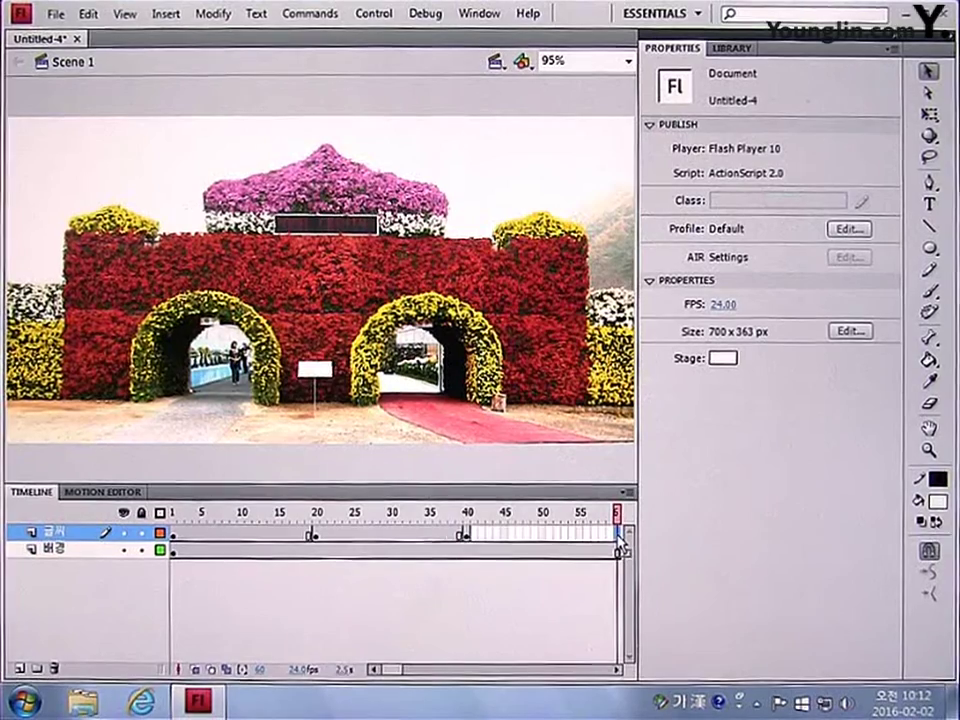
pyautogui.press('F6')
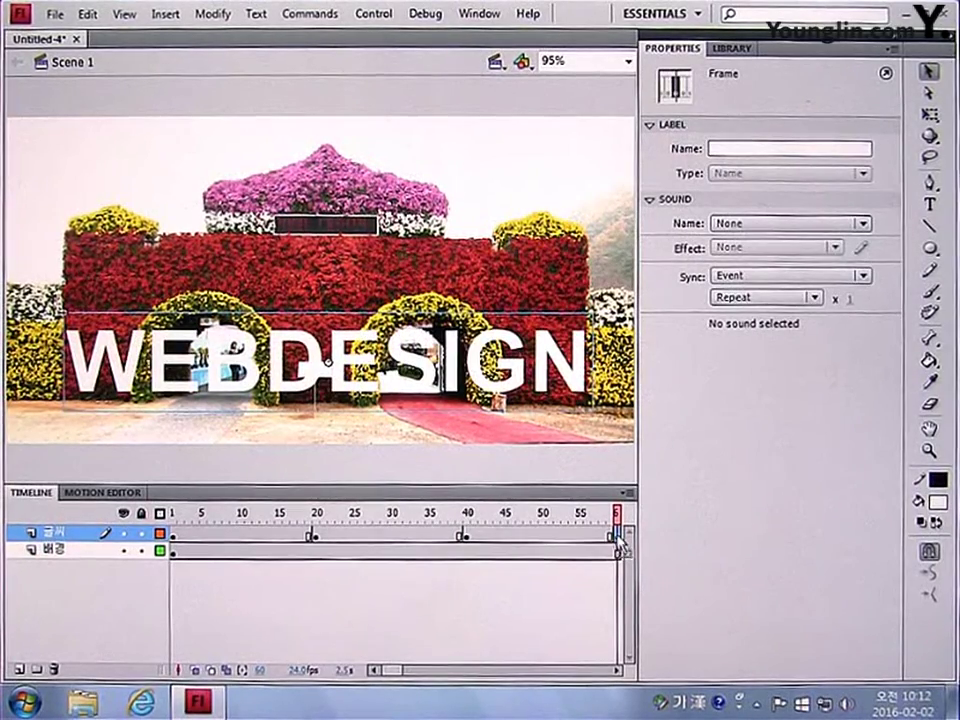
pyautogui.moveTo(505, 398); pyautogui.dragTo(510, 312)
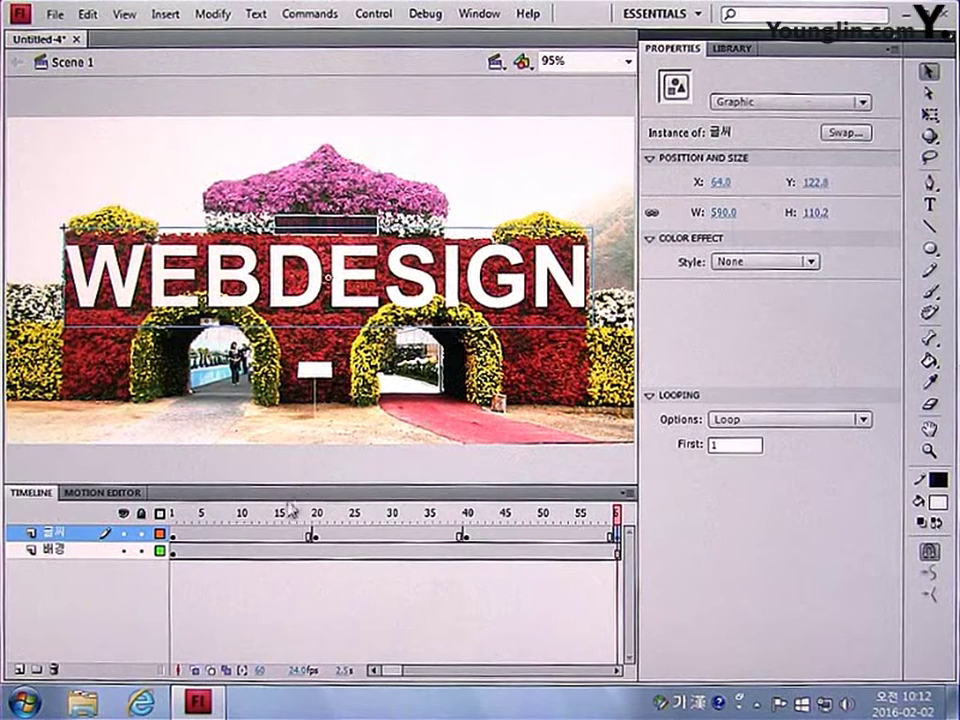
# Step: Create classic tweens on the 글씨 layer between the keyframes at frames 1, 20, 40 and 60
pyautogui.rightClick(252, 542)
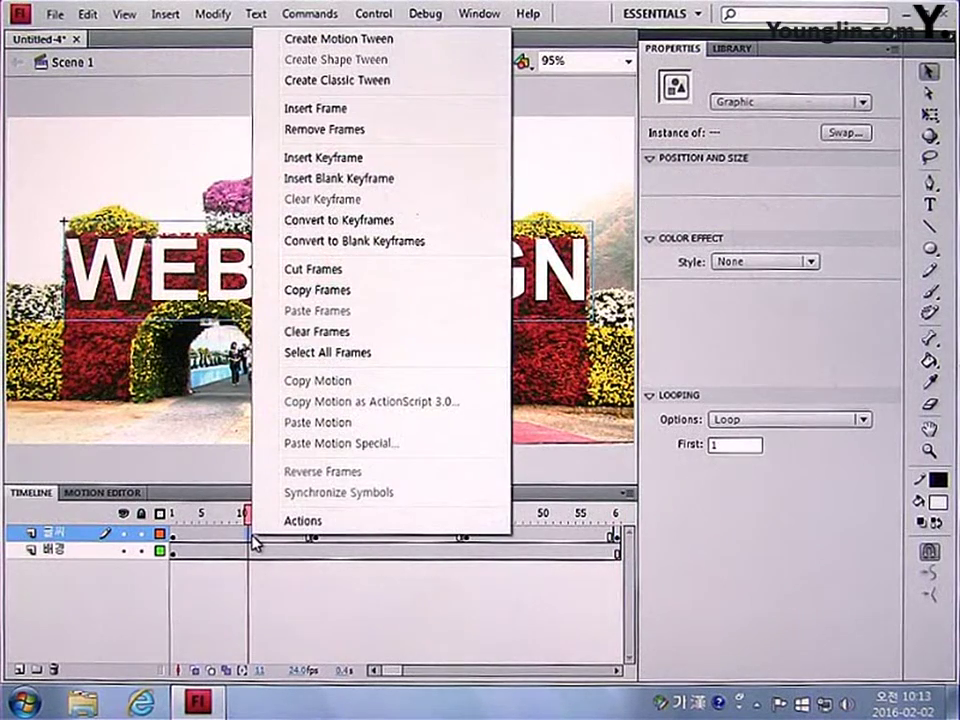
pyautogui.click(318, 84)
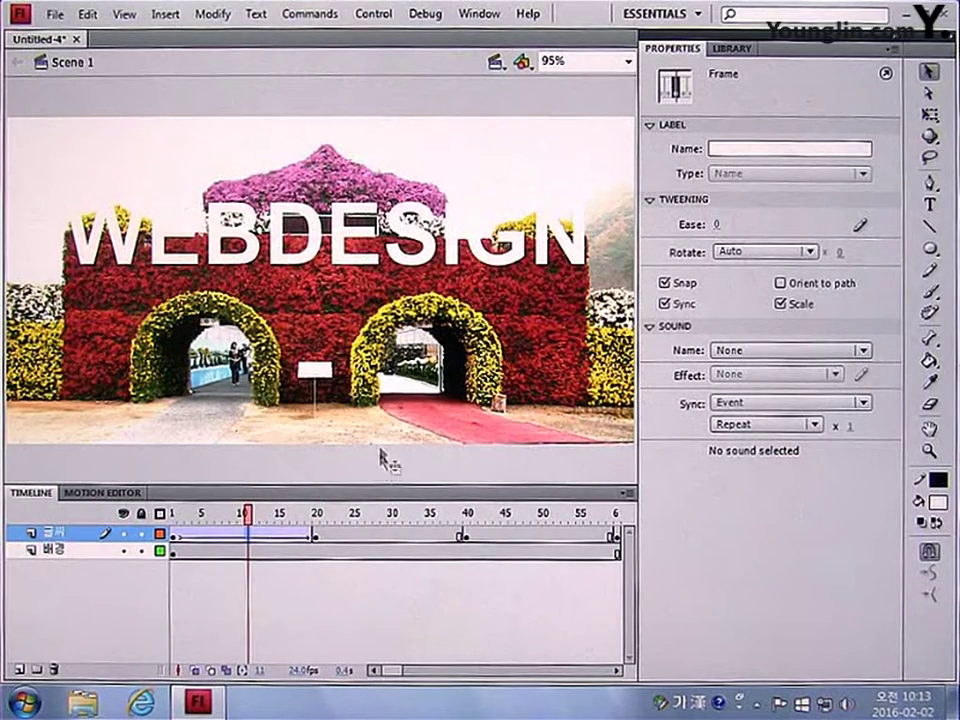
pyautogui.rightClick(383, 545)
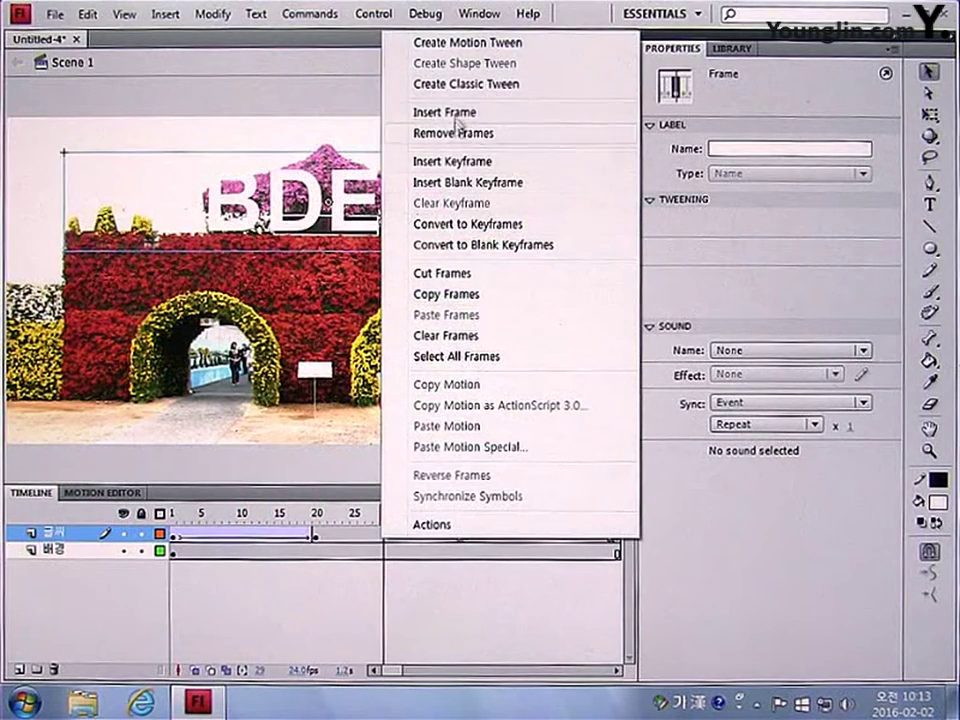
pyautogui.click(456, 86)
pyautogui.rightClick(542, 534)
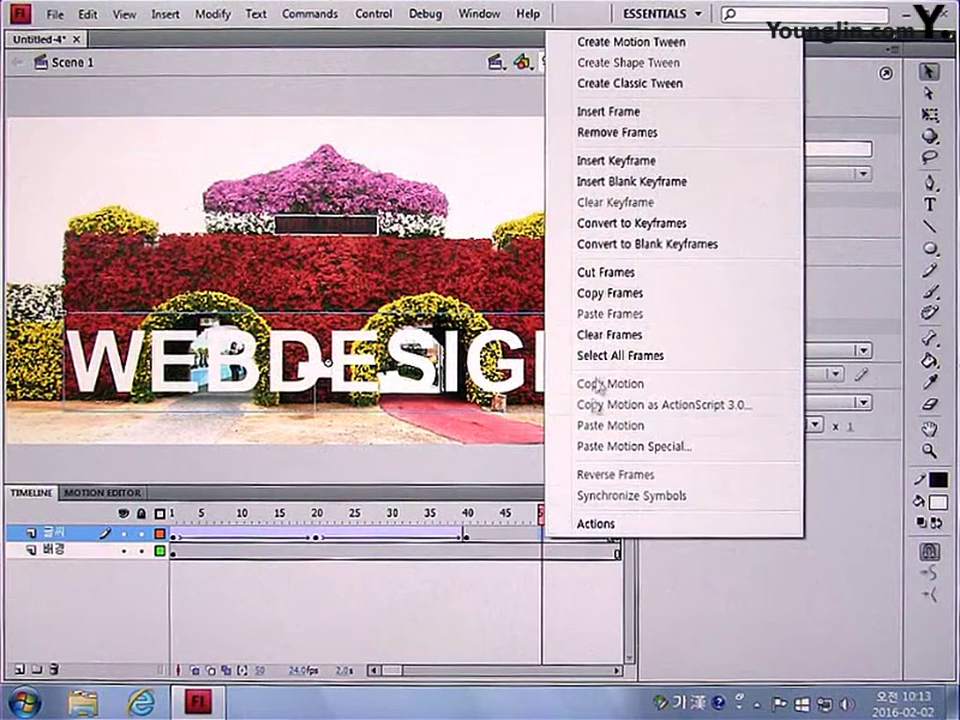
pyautogui.click(627, 86)
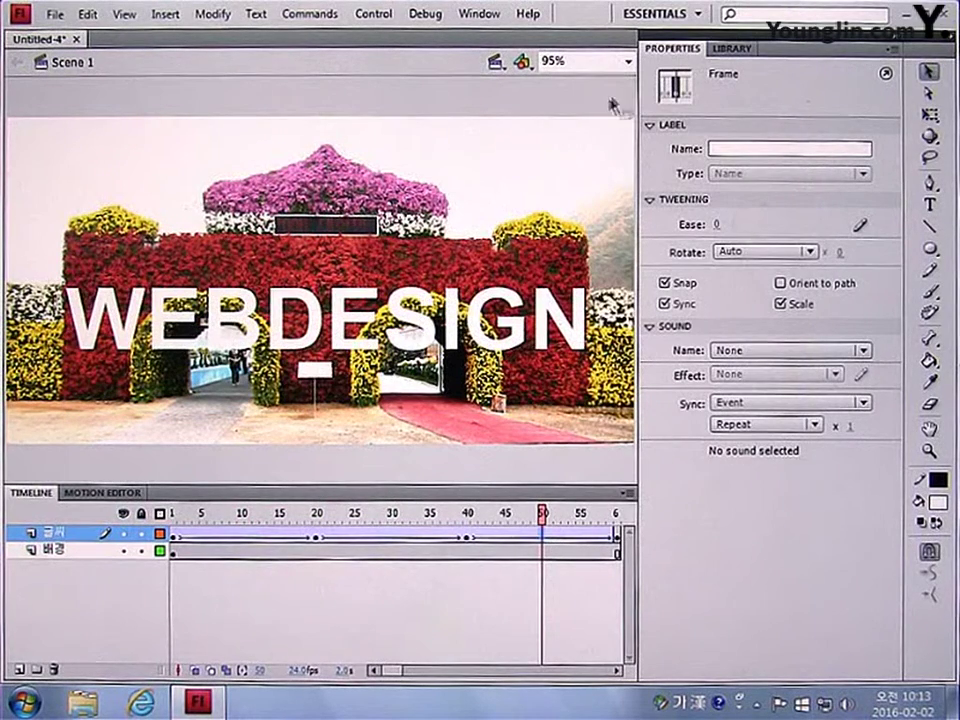
# Step: Turn the 글씨 layer into a mask over the 배경 layer and test the movie
pyautogui.rightClick(86, 541)
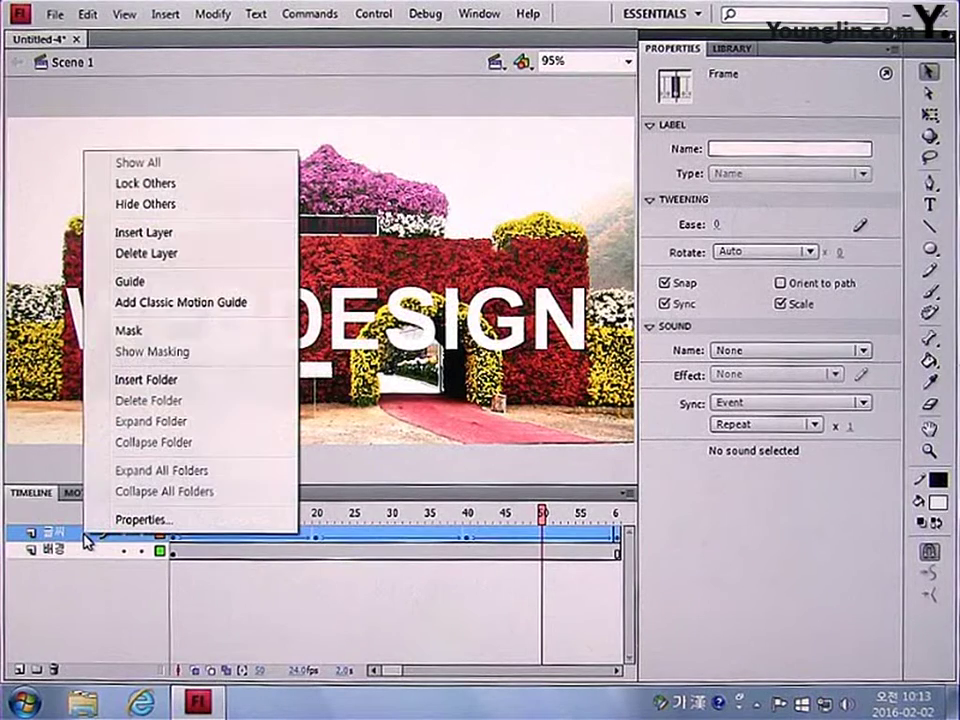
pyautogui.click(128, 331)
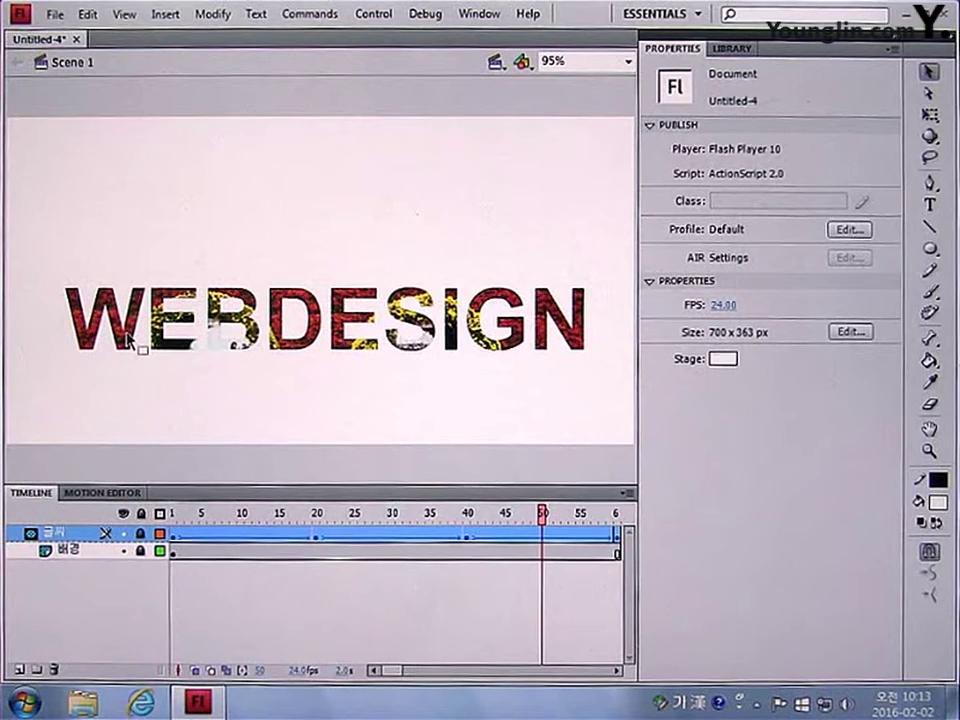
pyautogui.hotkey('ctrl', 'Return')
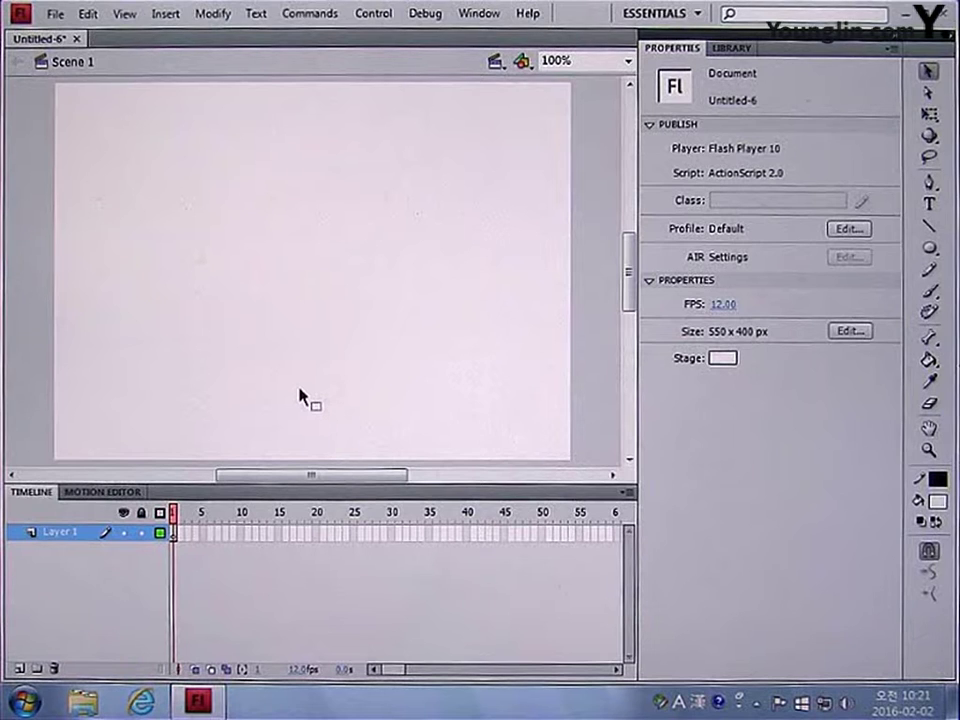
# Step: Set the Untitled-6 document to 300 x 100 px with a dark blue background color
pyautogui.hotkey('ctrl', 'j')
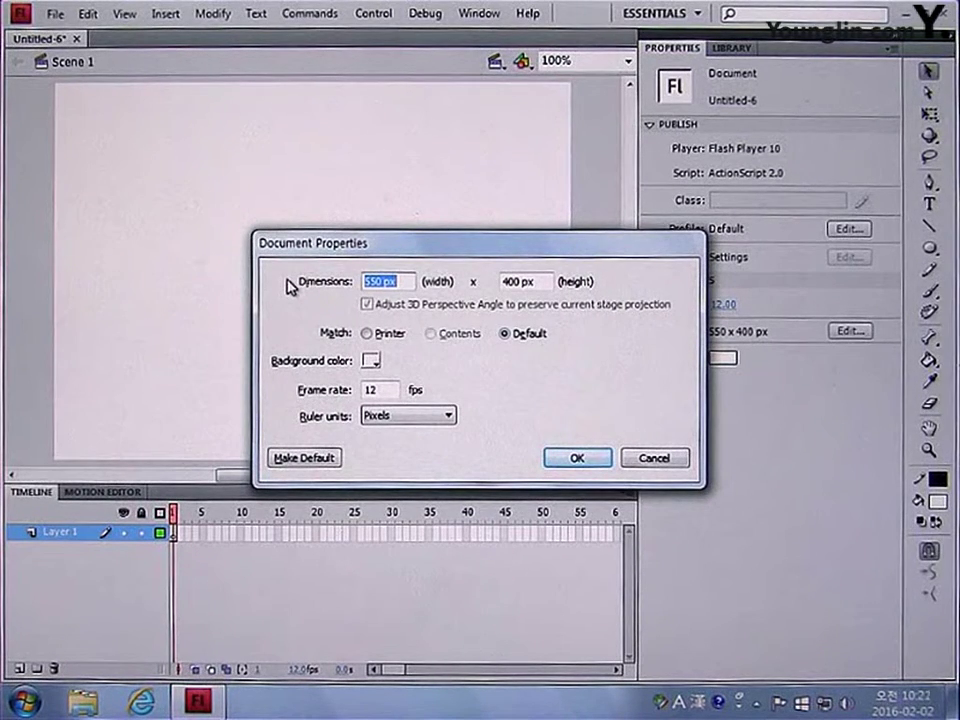
pyautogui.click(410, 281)
pyautogui.moveTo(410, 281); pyautogui.dragTo(223, 90)
pyautogui.press('BackSpace')
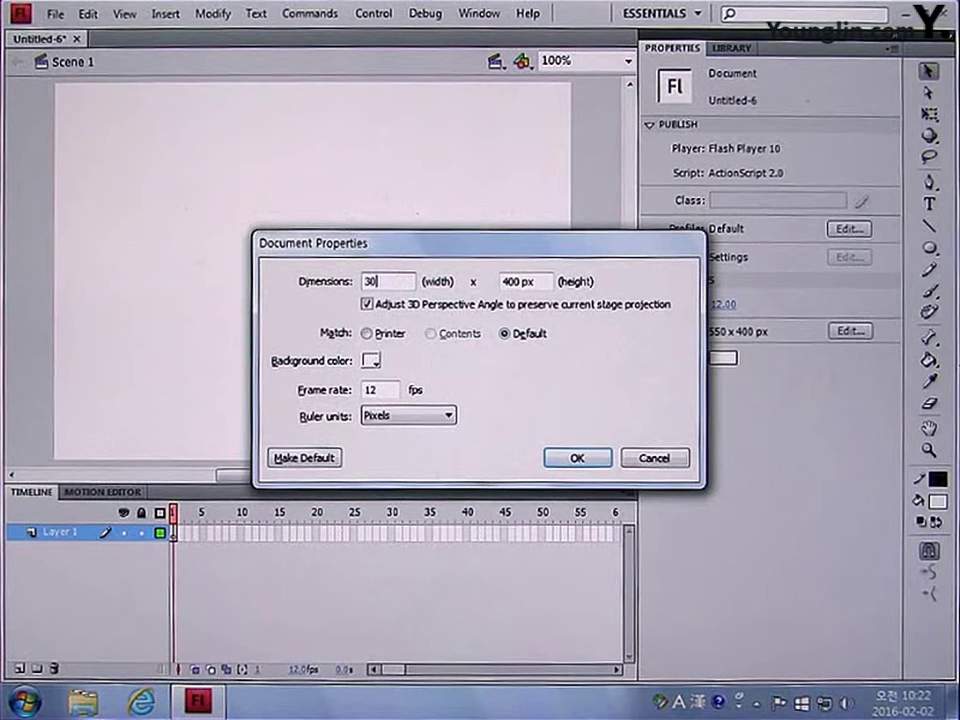
pyautogui.moveTo(538, 281); pyautogui.dragTo(483, 288)
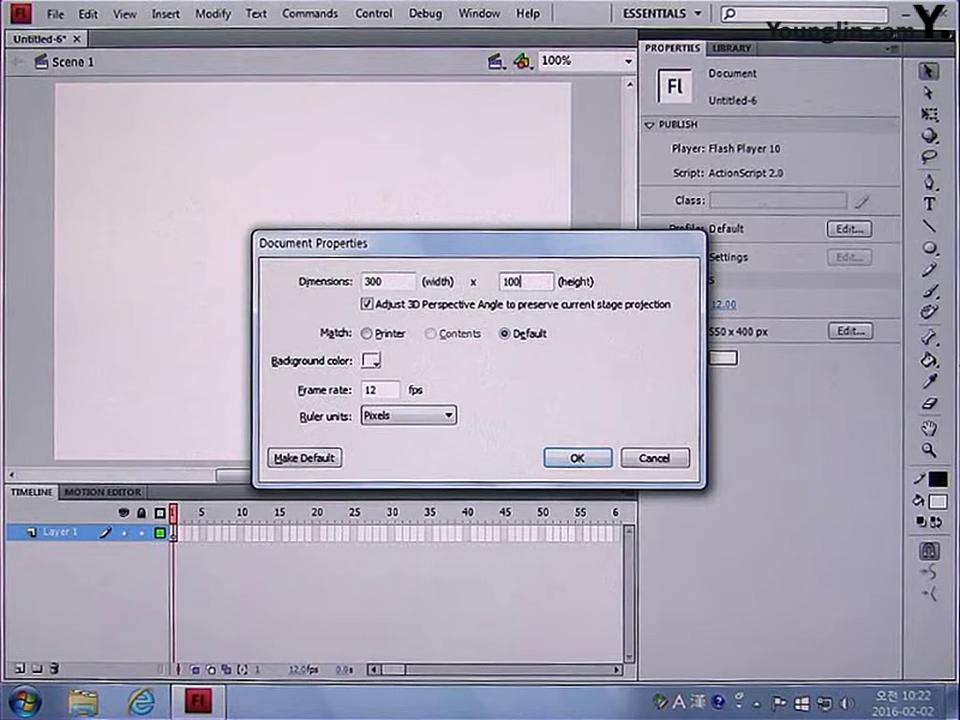
pyautogui.click(370, 360)
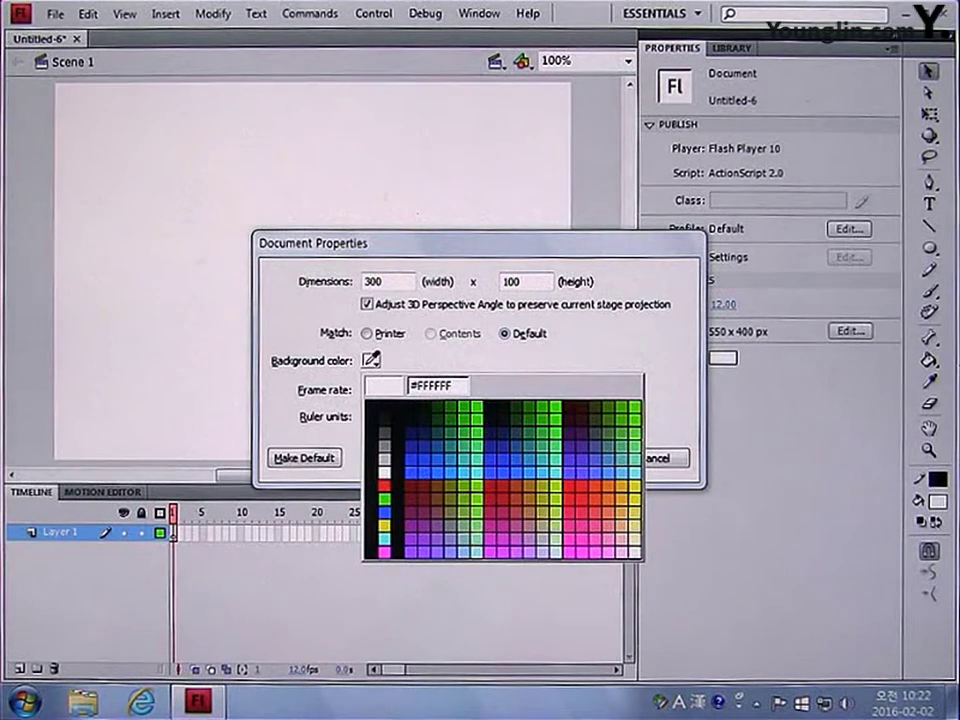
pyautogui.click(414, 430)
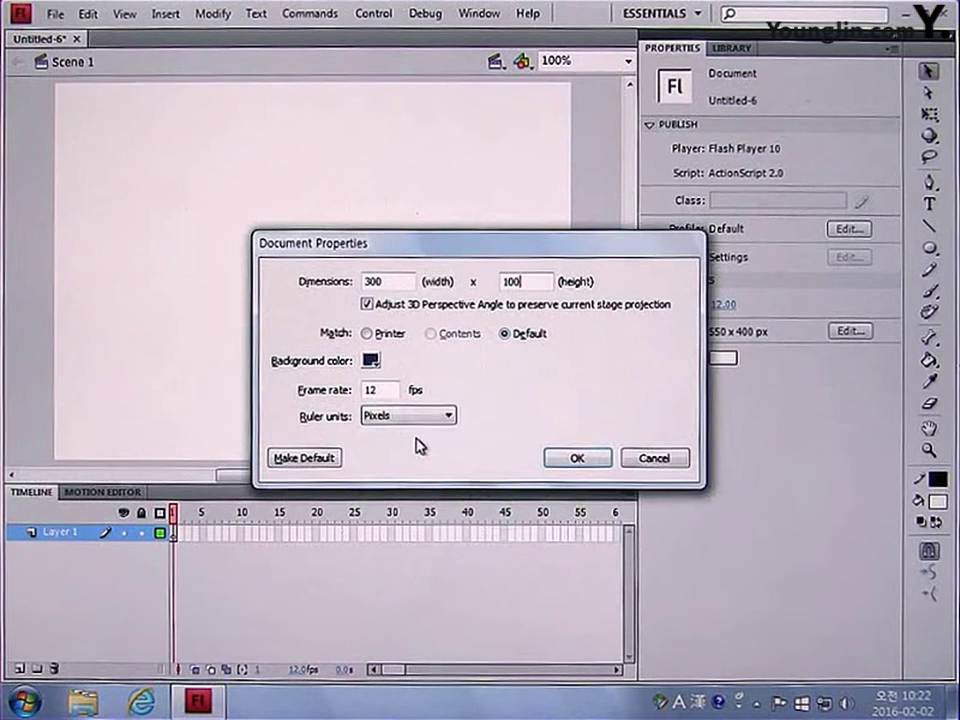
pyautogui.click(570, 460)
pyautogui.moveTo(398, 474); pyautogui.dragTo(353, 478)
pyautogui.moveTo(628, 300); pyautogui.dragTo(633, 283)
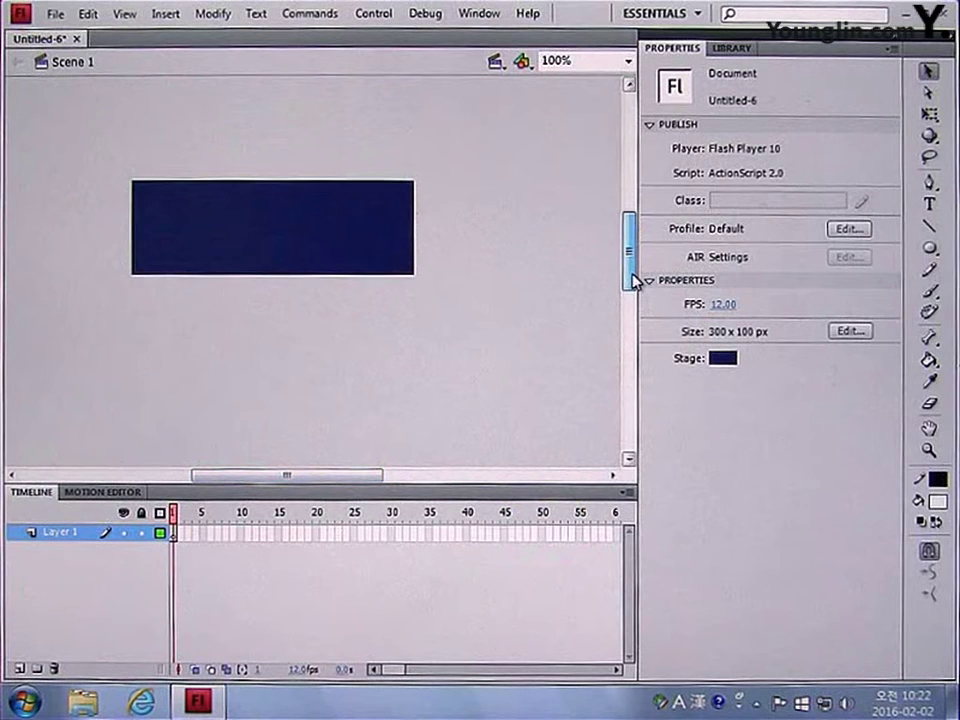
# Step: Set up the Text tool for static text in Arial Black, 40 pt, with a white color
pyautogui.click(933, 208)
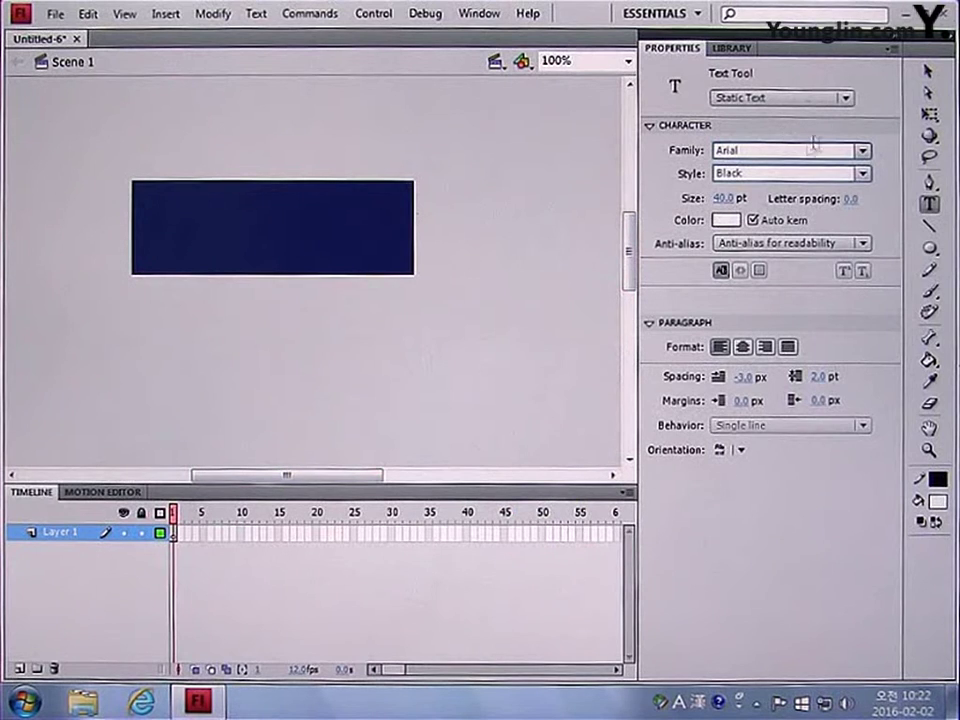
pyautogui.click(864, 151)
pyautogui.click(822, 170)
pyautogui.click(862, 174)
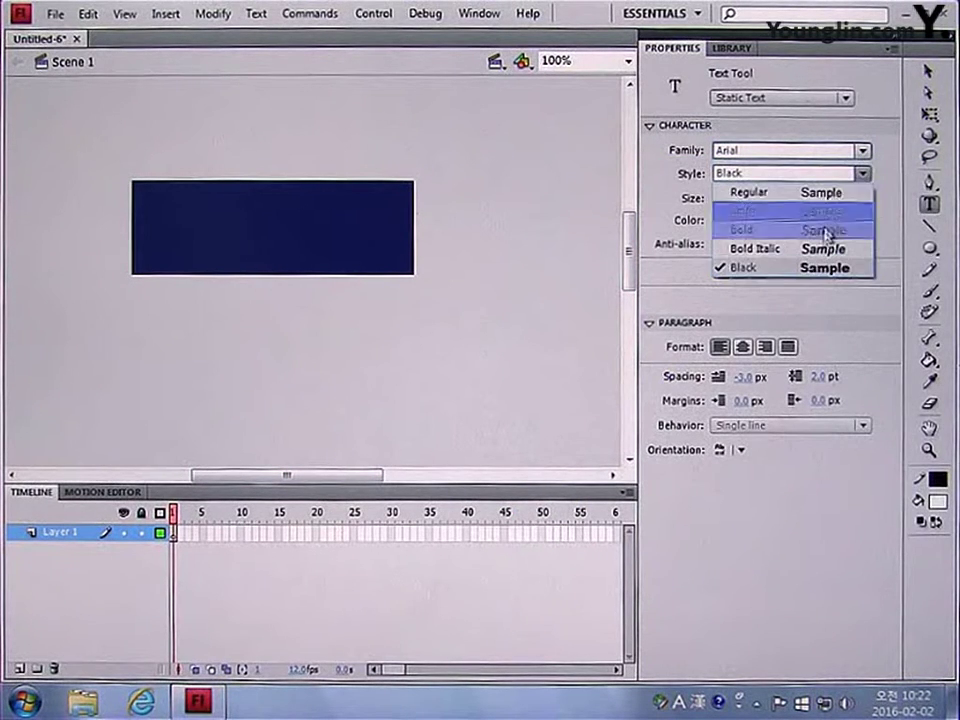
pyautogui.click(820, 270)
pyautogui.click(722, 198)
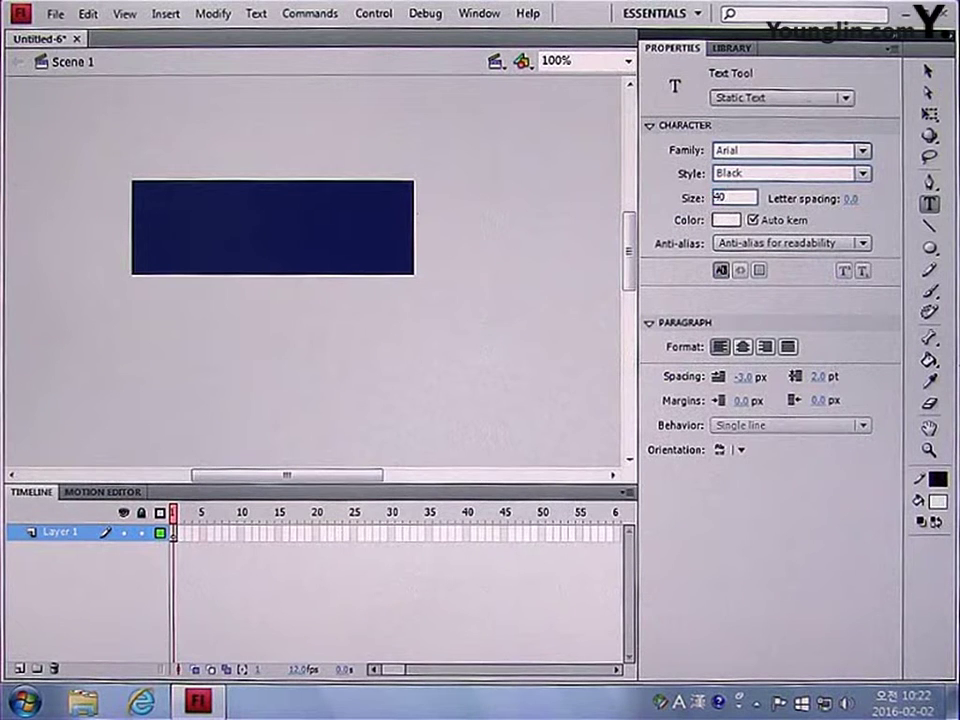
pyautogui.write('40')
pyautogui.click(726, 221)
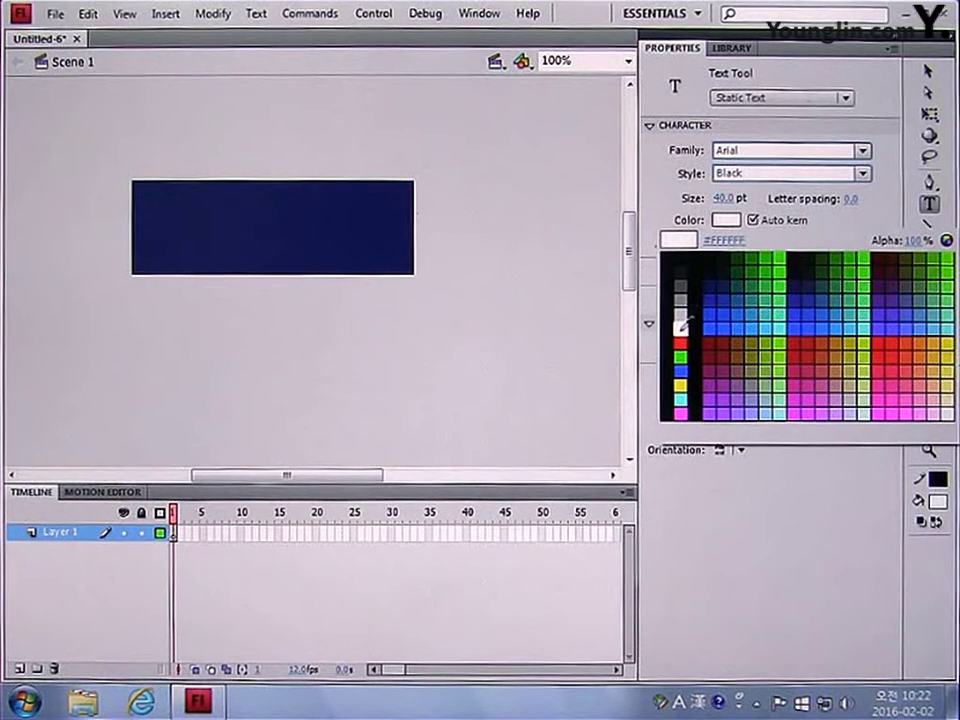
pyautogui.click(683, 336)
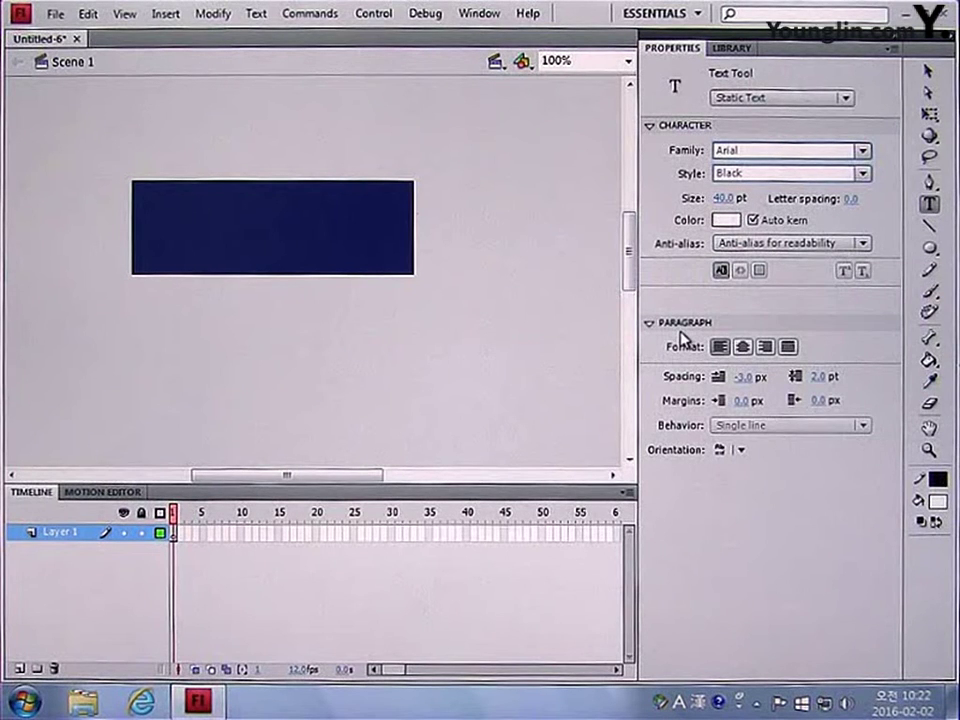
# Step: Add the text WebDesign on the dark blue stage at about X 20, Y 13
pyautogui.click(153, 195)
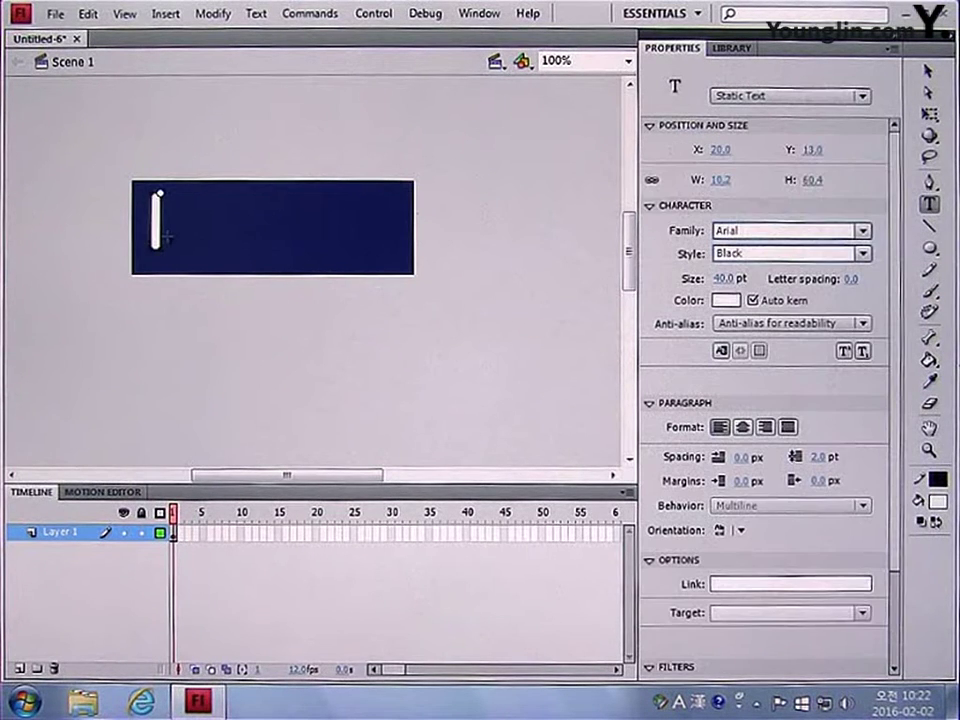
pyautogui.write('W')
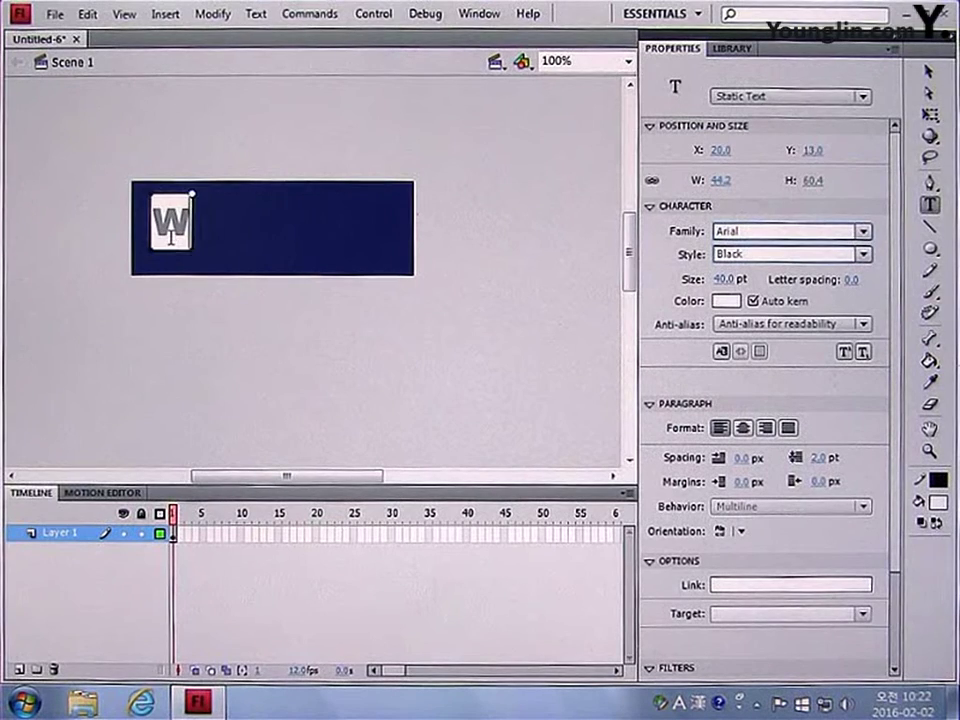
pyautogui.write('ebDesign')
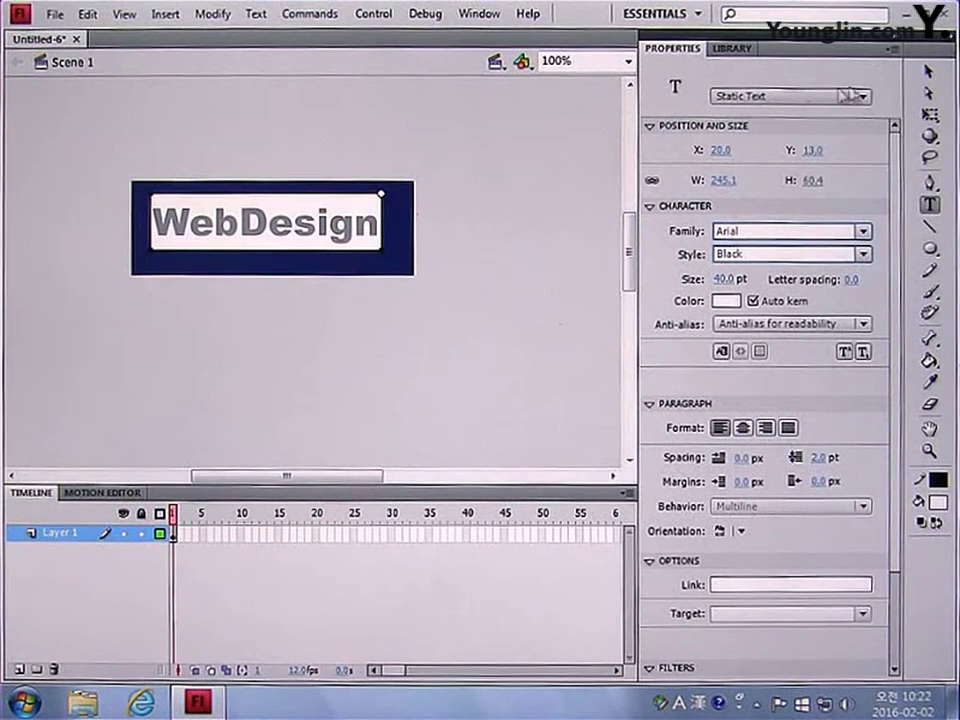
# Step: Nudge the WebDesign text right and down to X 25, Y 18 on the stage
pyautogui.click(928, 71)
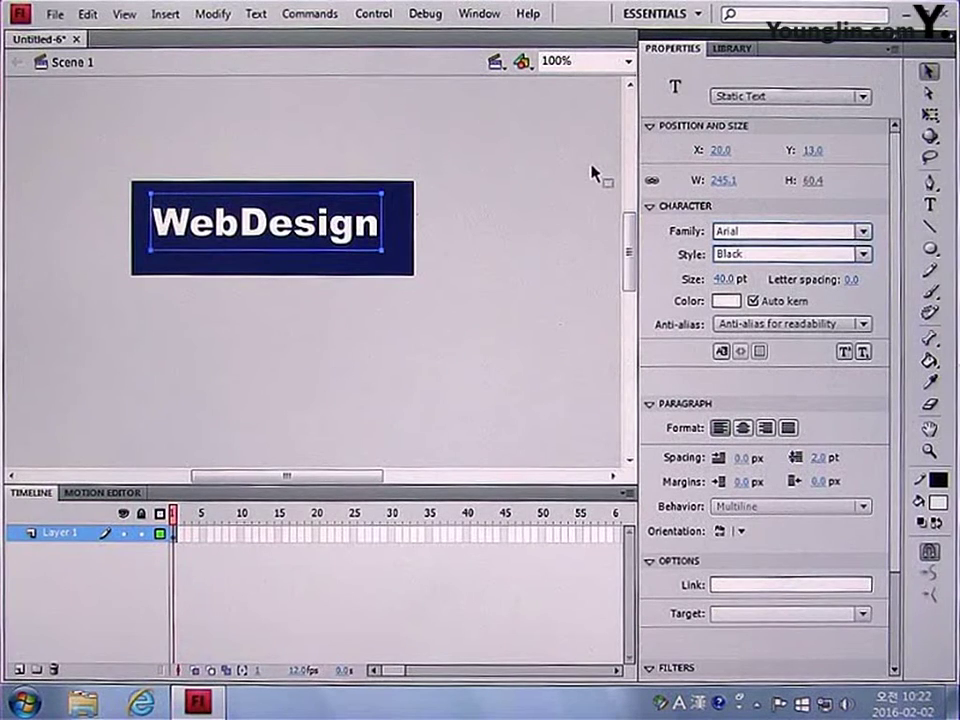
pyautogui.press('Down')
pyautogui.press('Down')
pyautogui.press('Down')
pyautogui.press('Down')
pyautogui.press('Right')
pyautogui.press('Right')
pyautogui.press('Right')
pyautogui.press('Right')
pyautogui.press('Right')
pyautogui.press('Down')
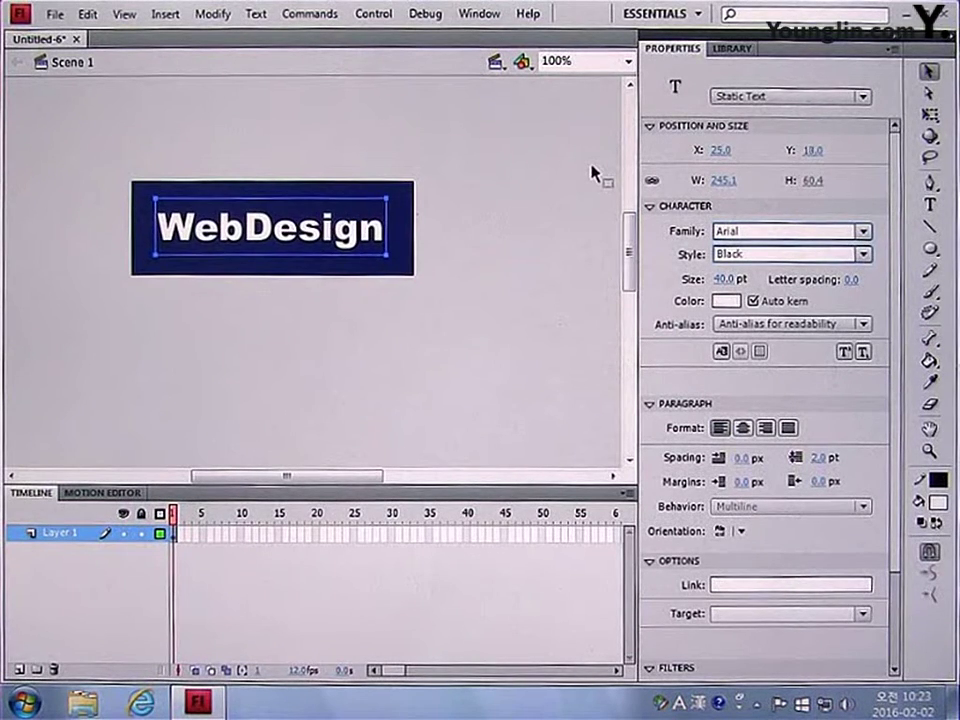
# Step: Convert the WebDesign text into a Graphic symbol named text
pyautogui.press('F8')
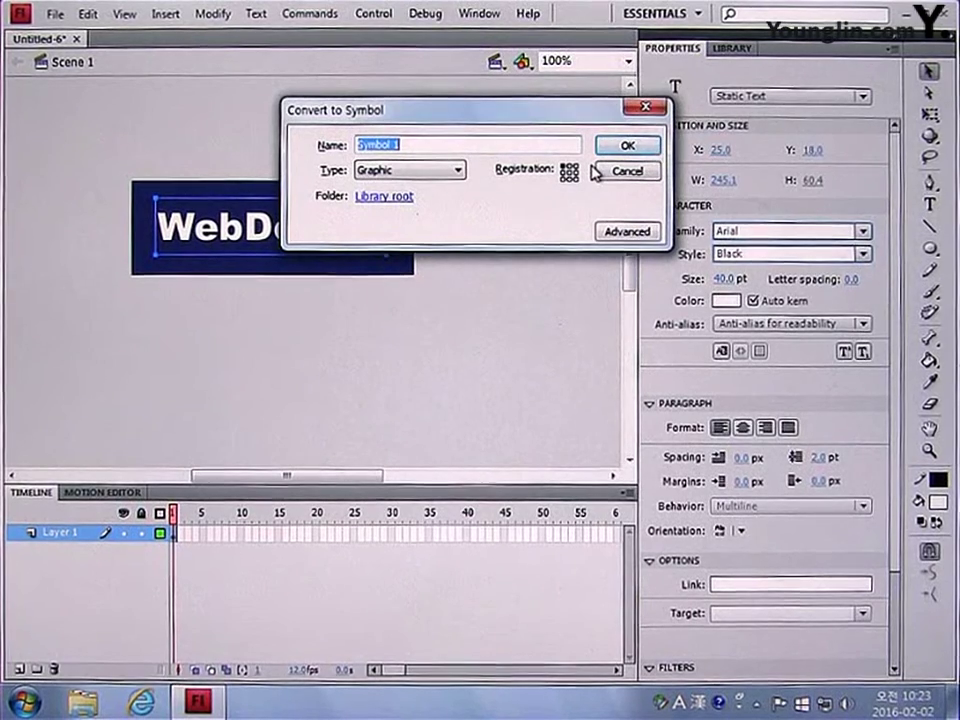
pyautogui.write('text')
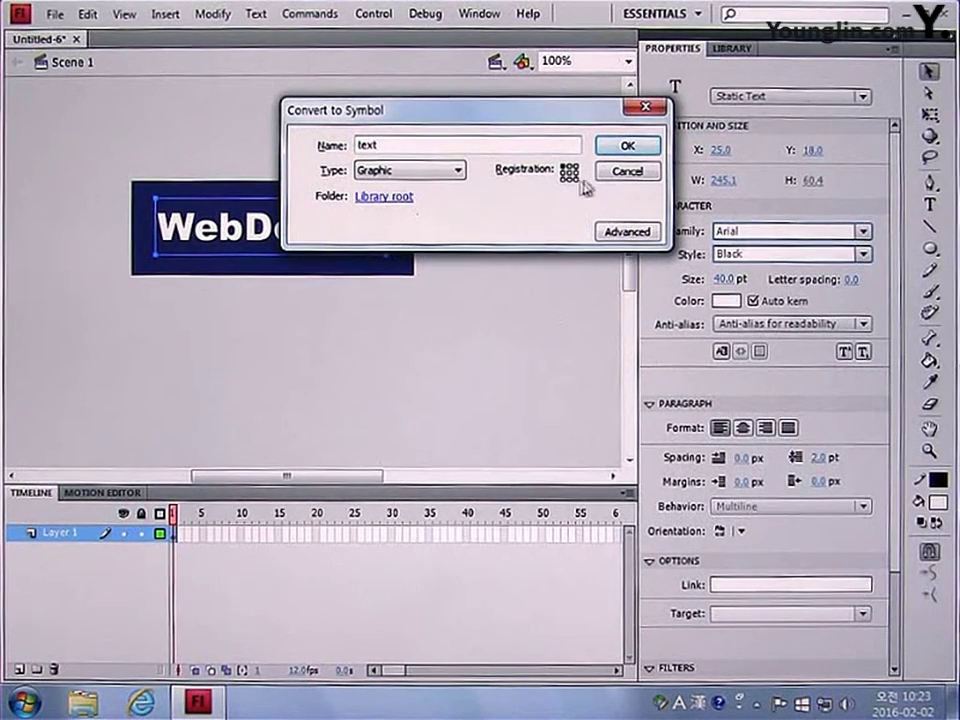
pyautogui.click(457, 177)
pyautogui.click(424, 212)
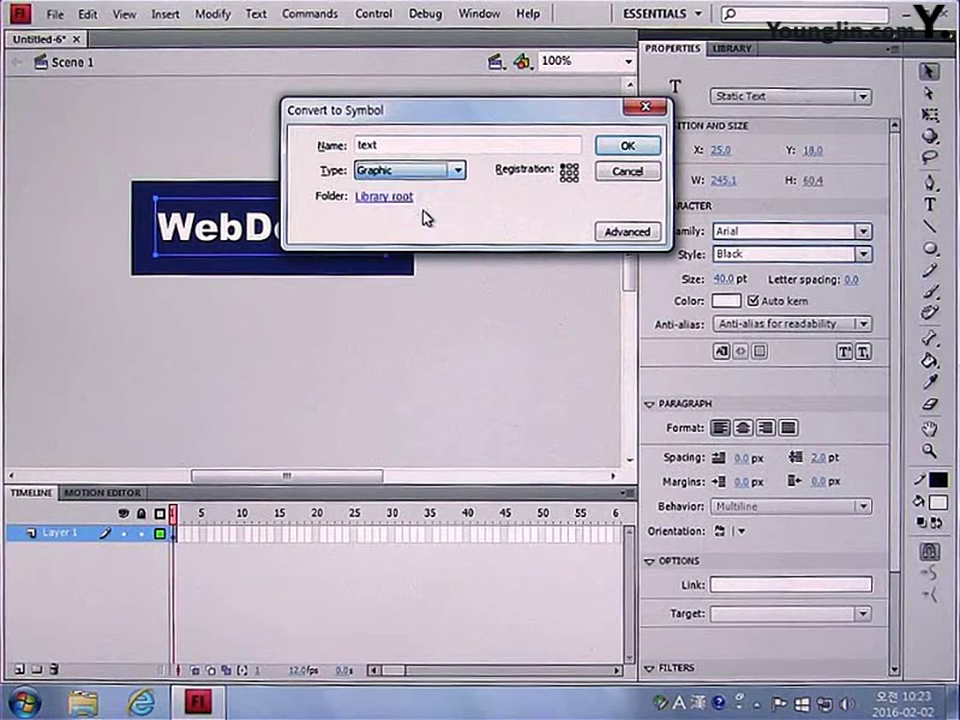
pyautogui.click(625, 146)
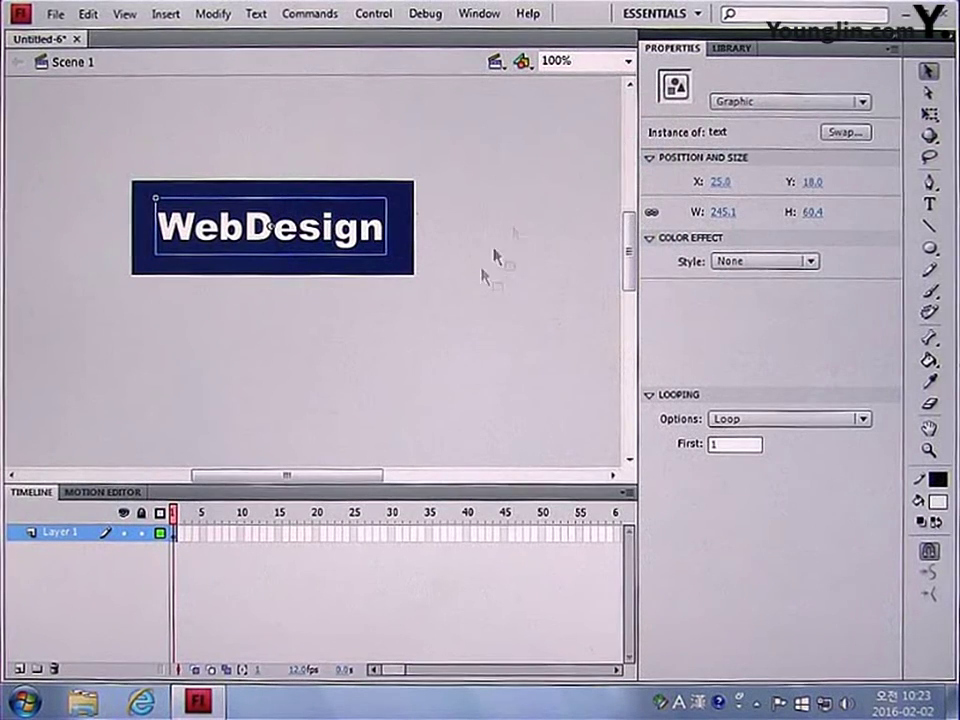
# Step: Insert keyframes at frames 15 and 30 of Layer 1
pyautogui.click(276, 535)
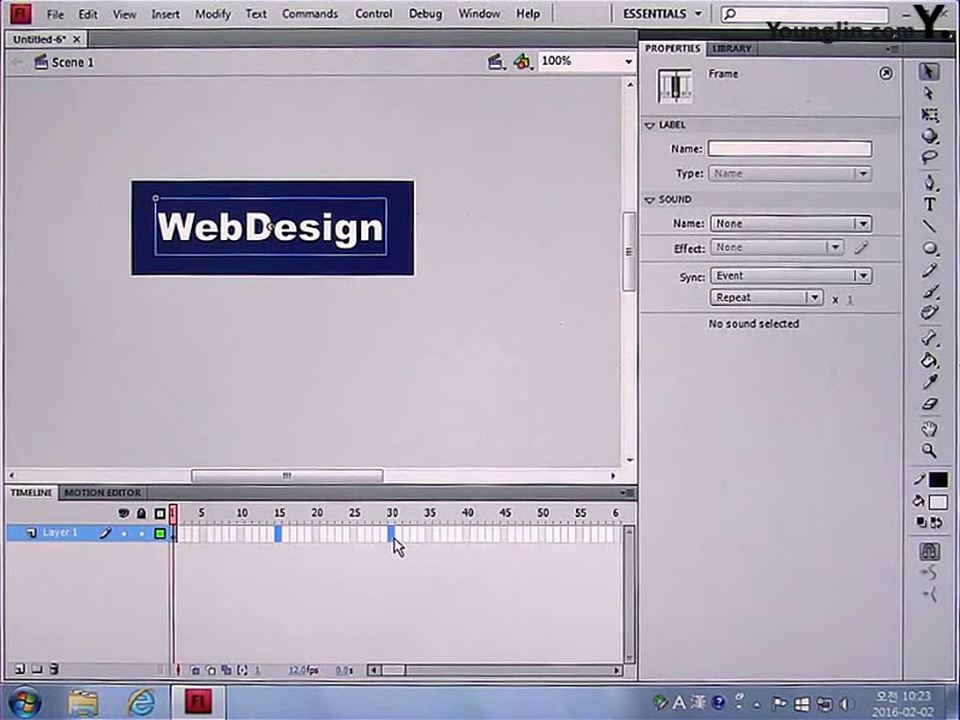
pyautogui.press('F6')
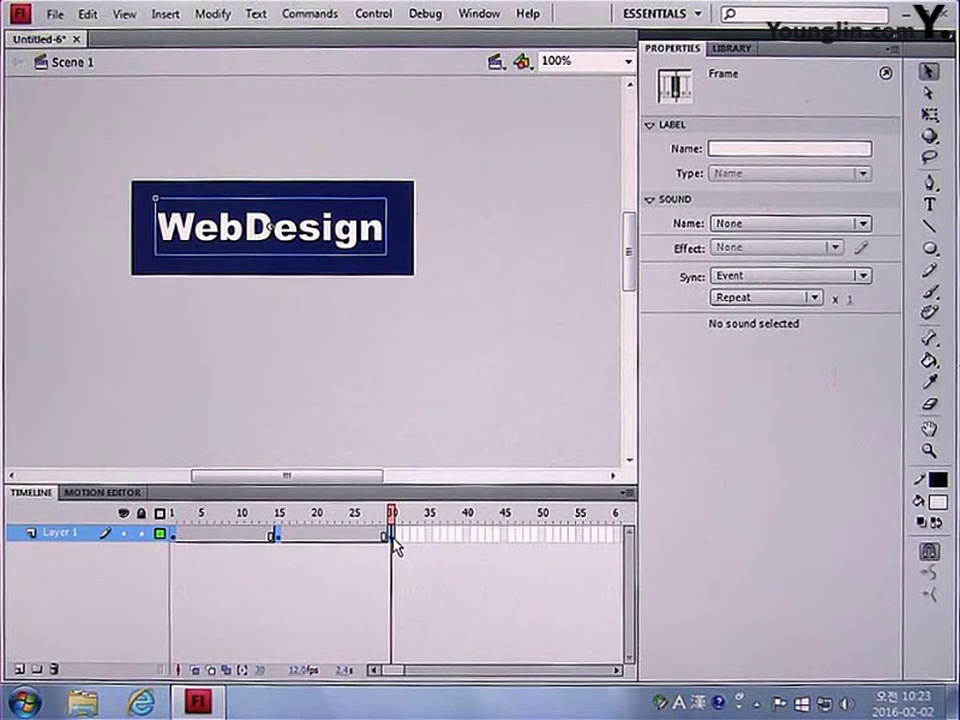
pyautogui.click(249, 565)
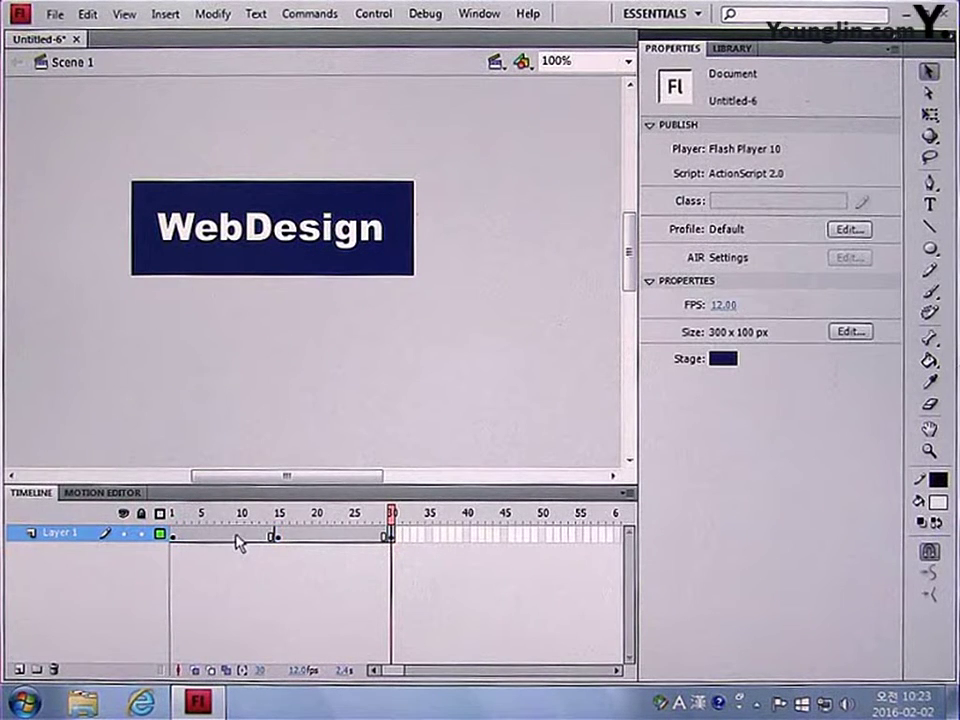
# Step: Create classic tweens on Layer 1 between the keyframes at frames 1, 15 and 30
pyautogui.rightClick(239, 541)
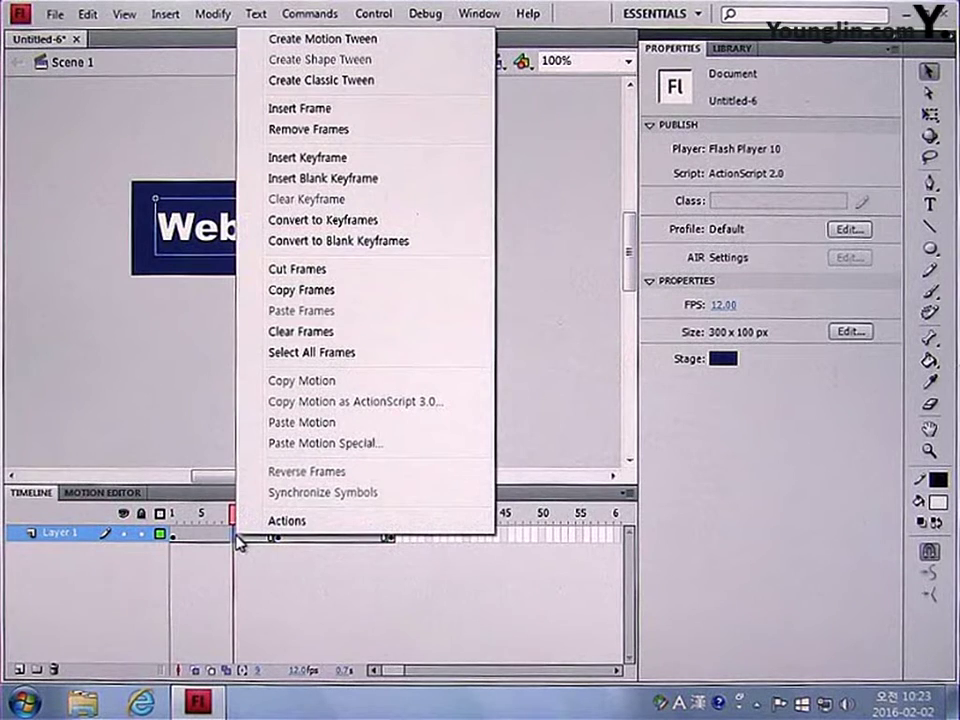
pyautogui.click(294, 80)
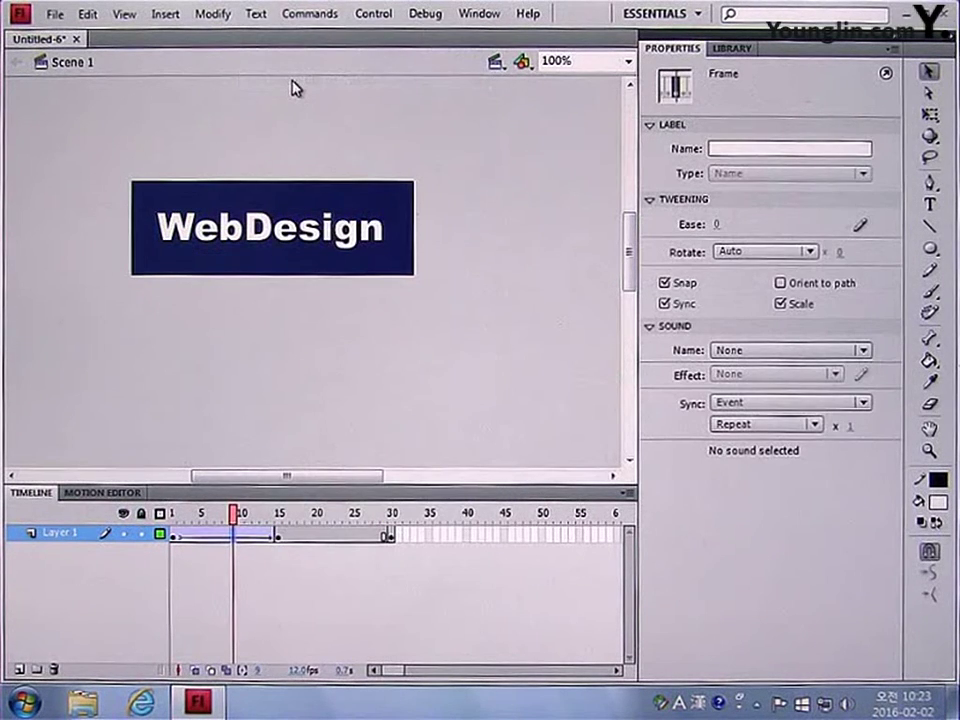
pyautogui.rightClick(332, 540)
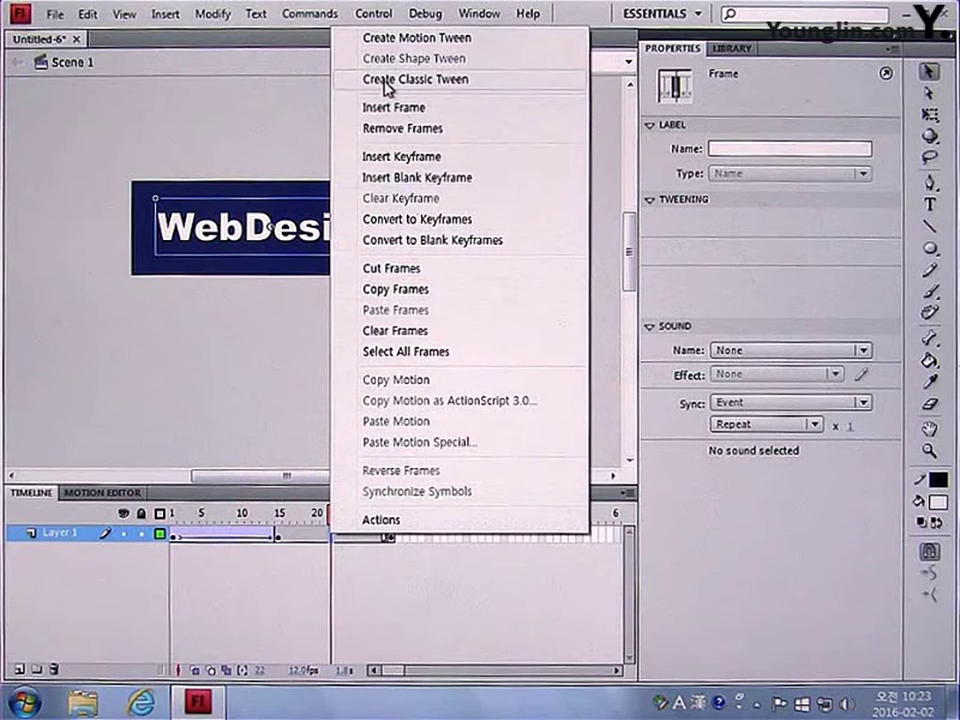
pyautogui.click(386, 80)
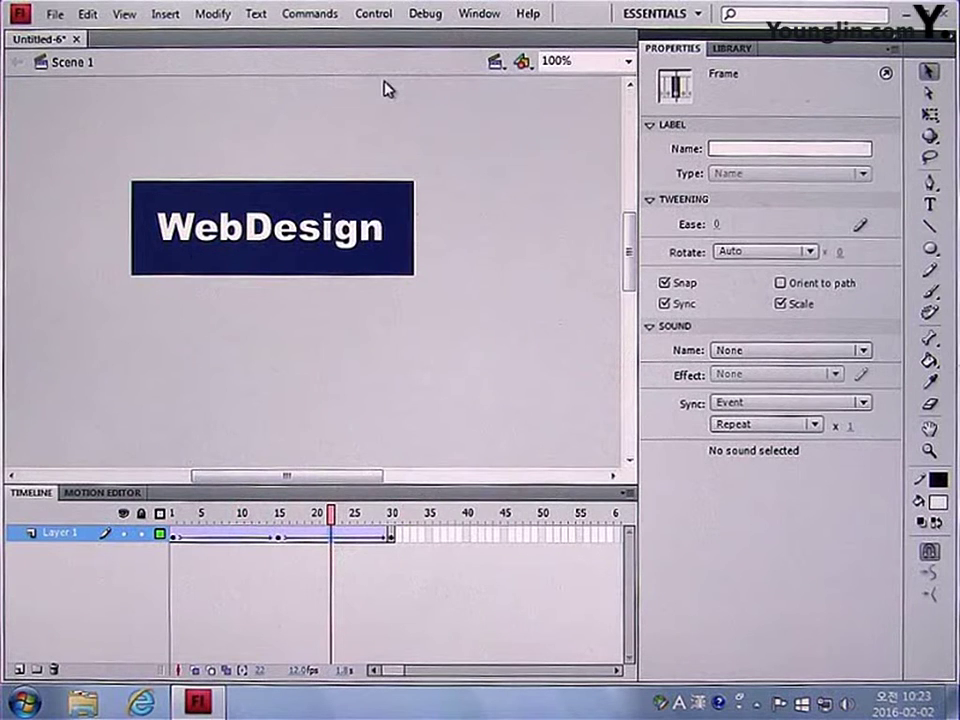
# Step: Apply an Alpha color effect of 0% to the WebDesign symbol at frame 1
pyautogui.click(176, 540)
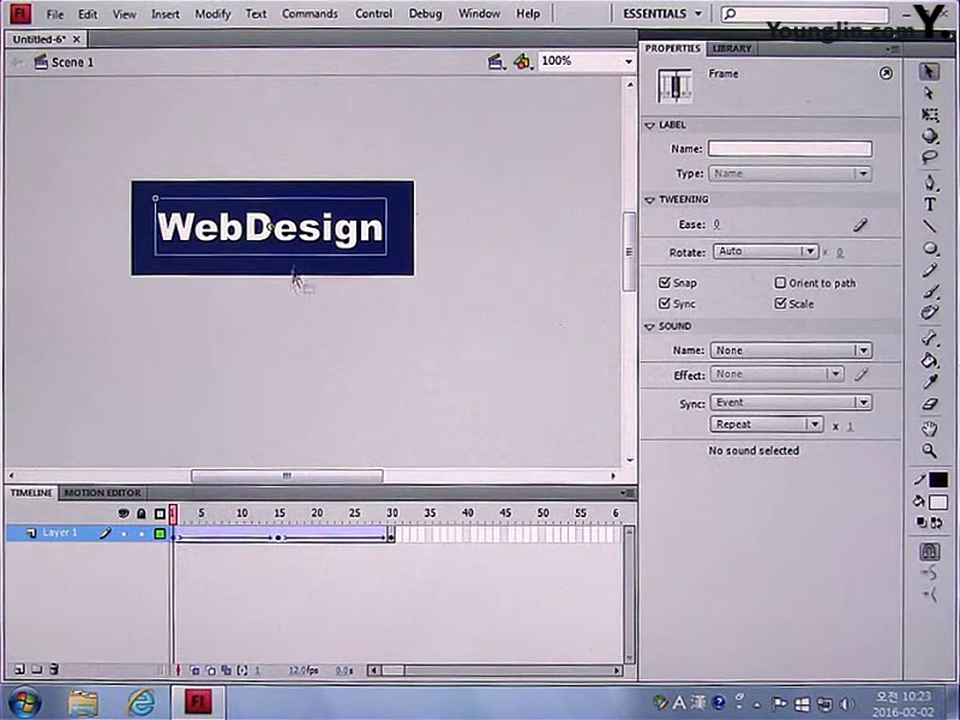
pyautogui.click(318, 237)
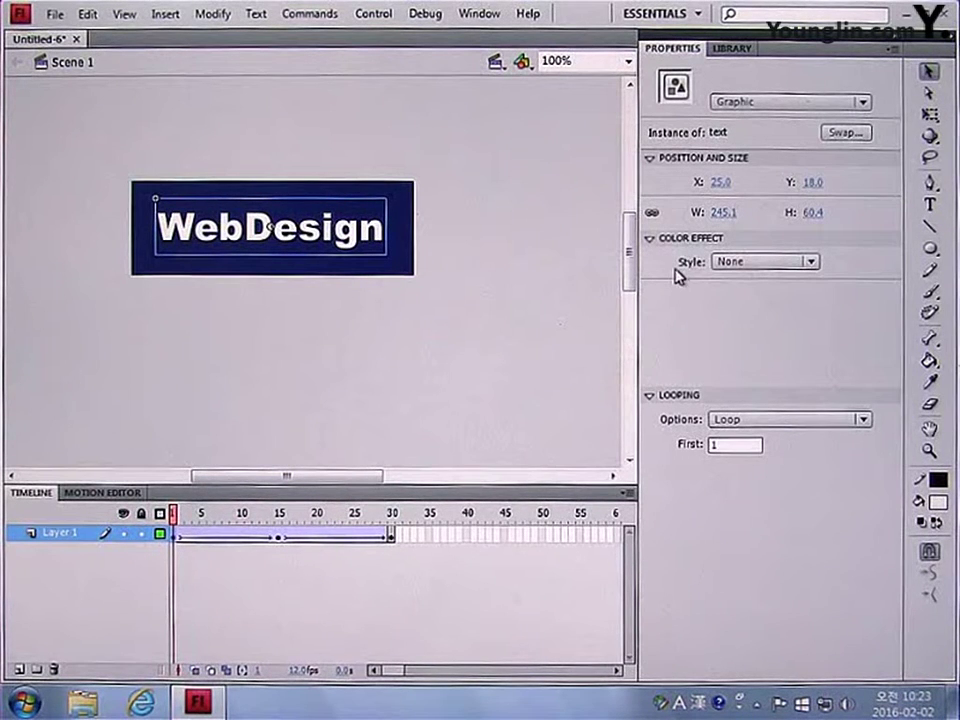
pyautogui.click(745, 263)
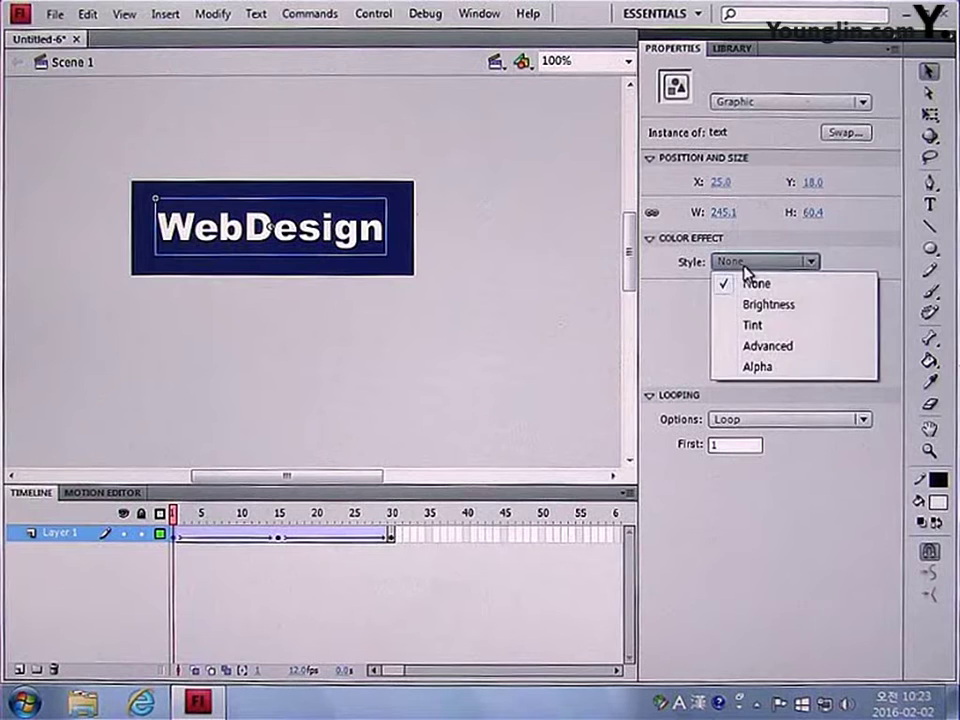
pyautogui.click(756, 367)
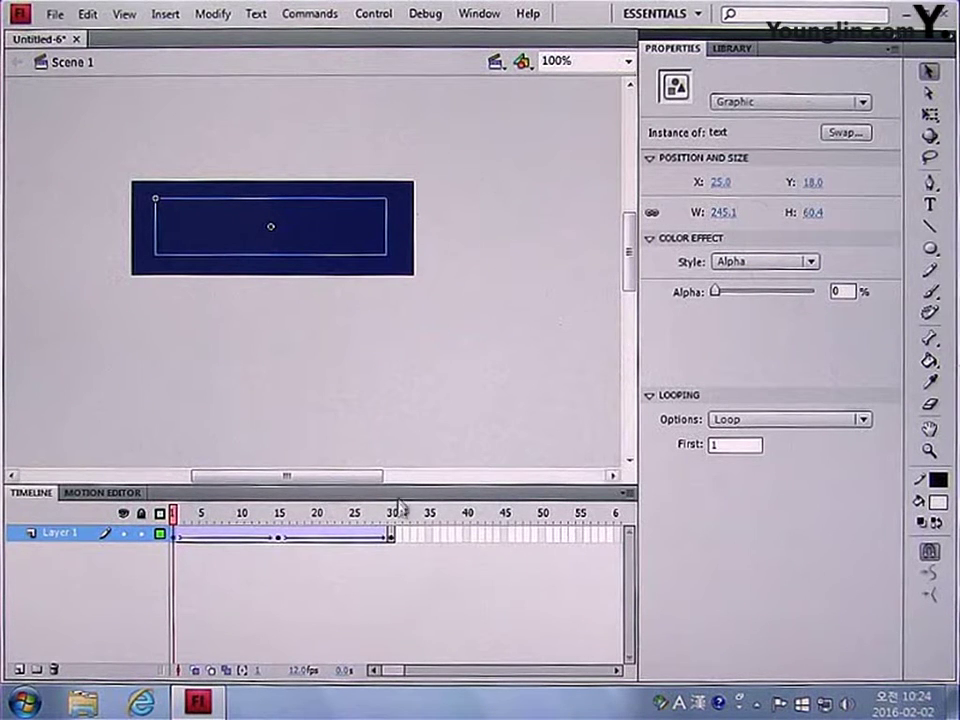
# Step: Apply an Alpha color effect of 0% to the WebDesign symbol at frame 30 and test the movie
pyautogui.click(391, 537)
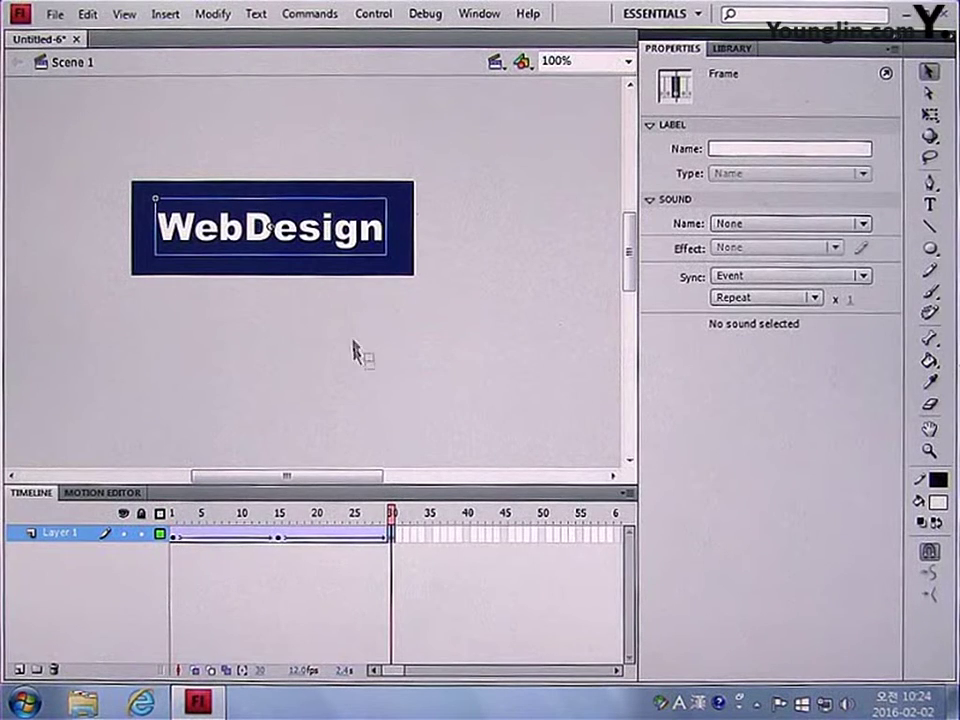
pyautogui.click(348, 253)
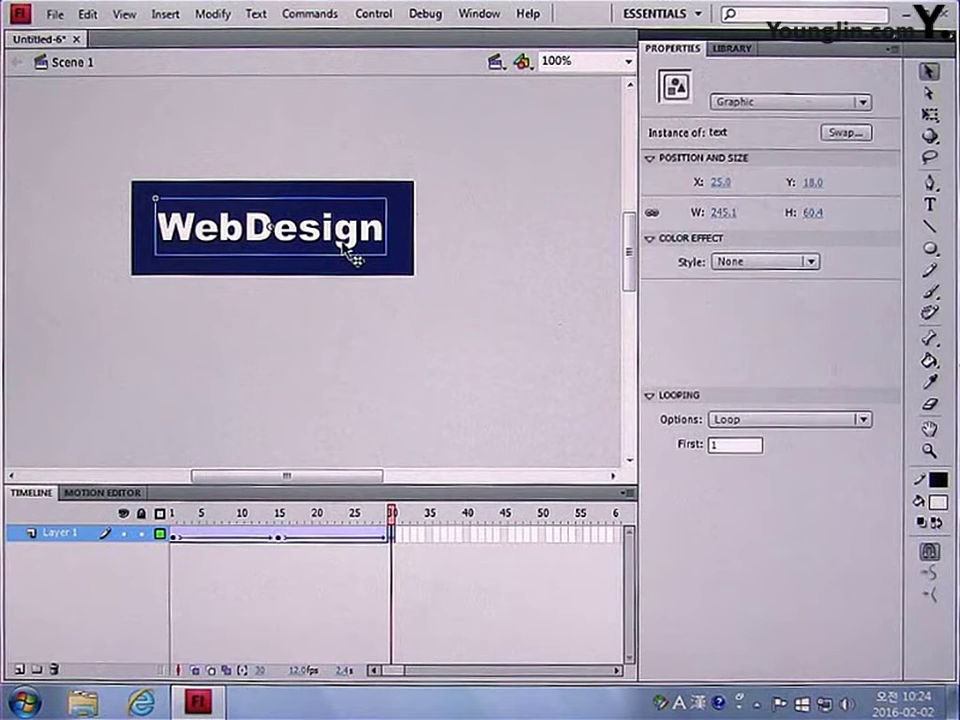
pyautogui.click(755, 262)
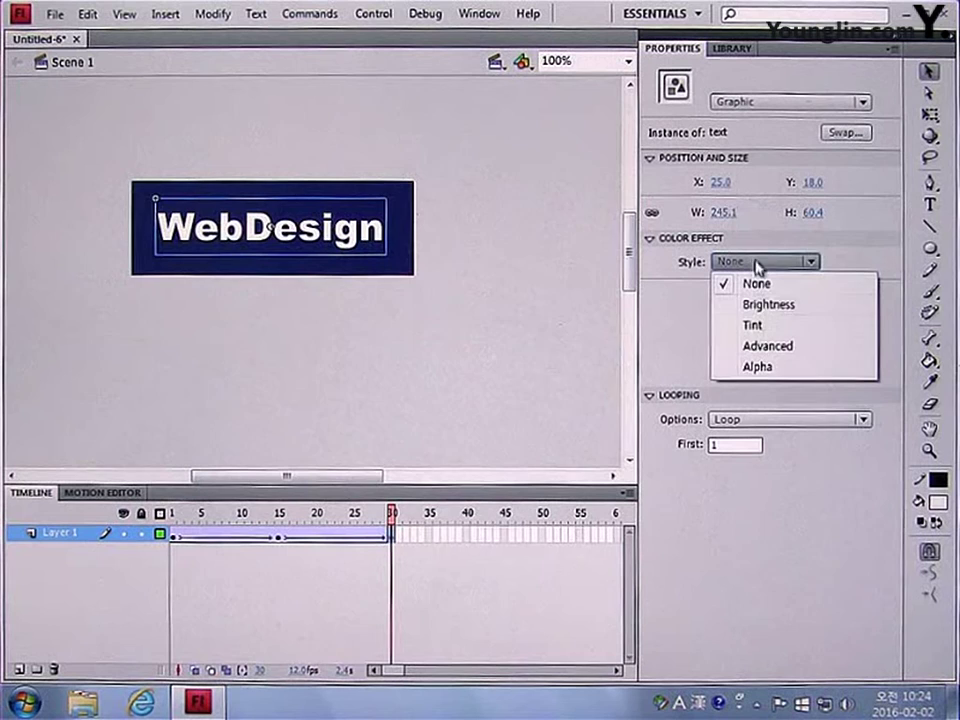
pyautogui.click(757, 367)
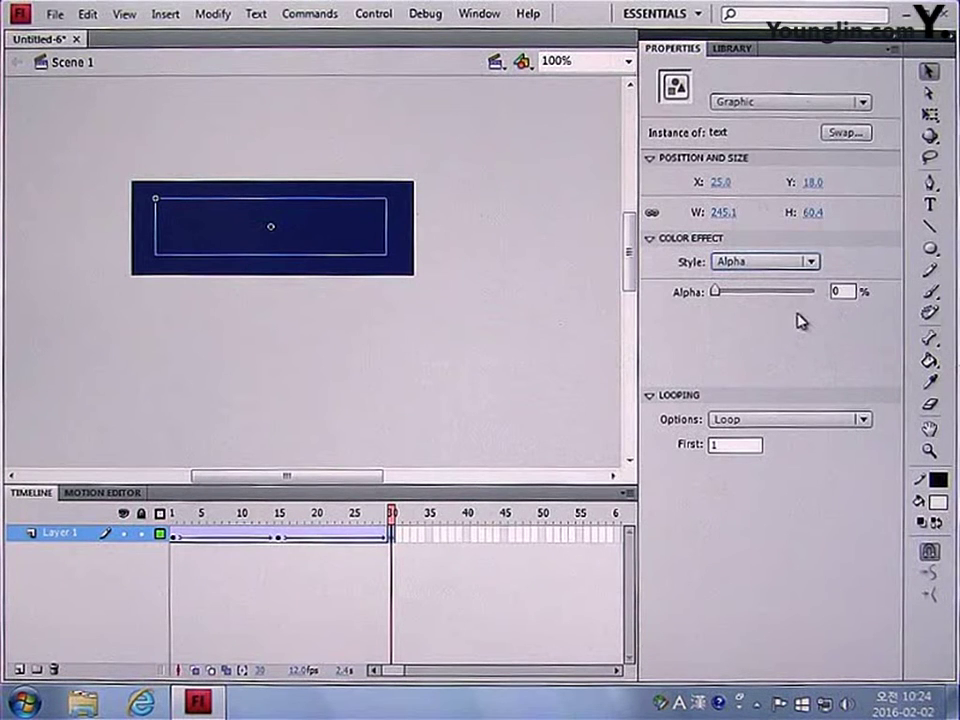
pyautogui.hotkey('ctrl', 'Return')
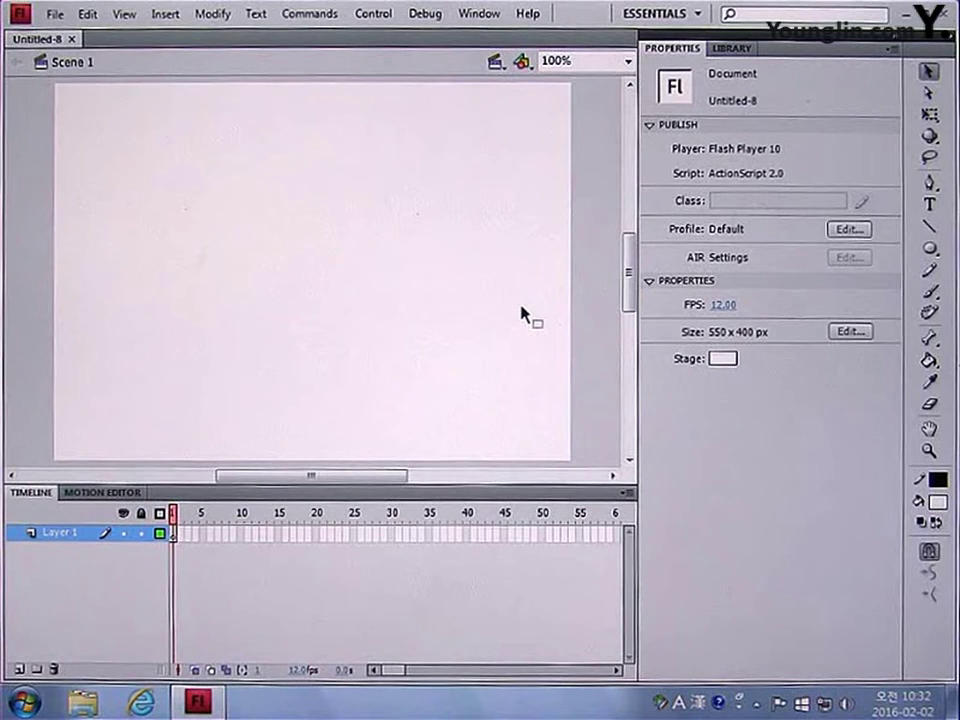
# Step: Set the document dimensions to 554 x 360 px with a white background
pyautogui.hotkey('ctrl', 'j')
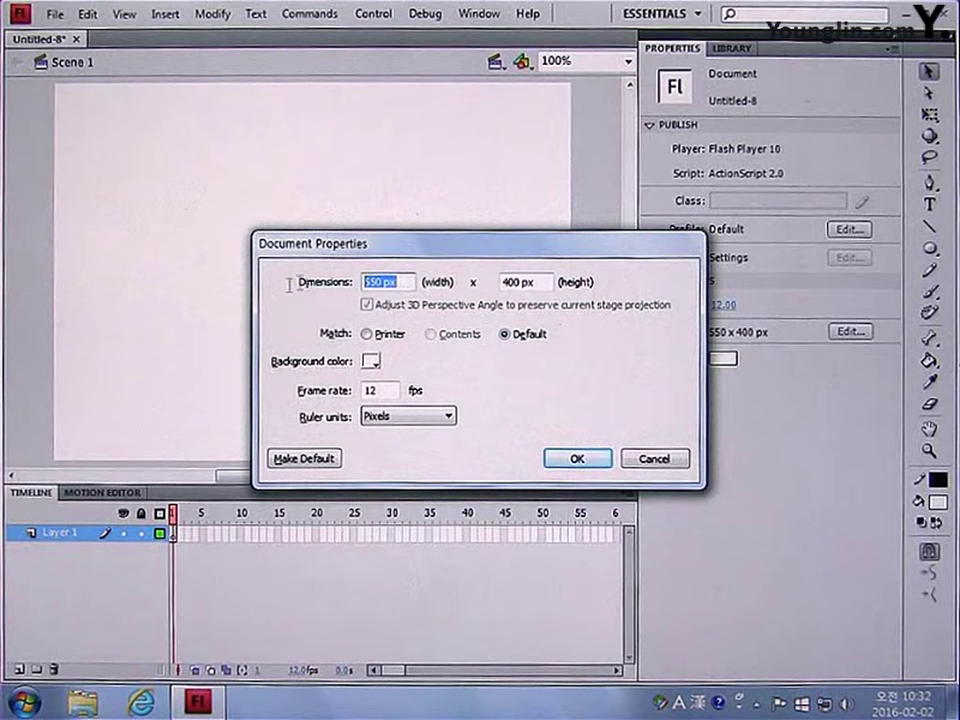
pyautogui.write('554')
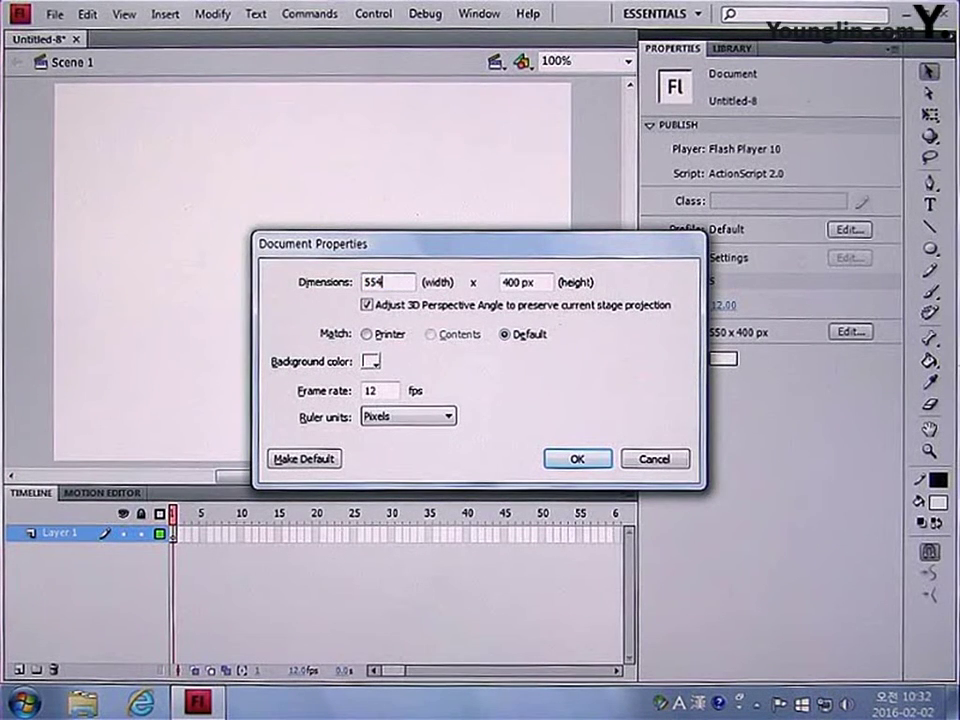
pyautogui.press('Tab')
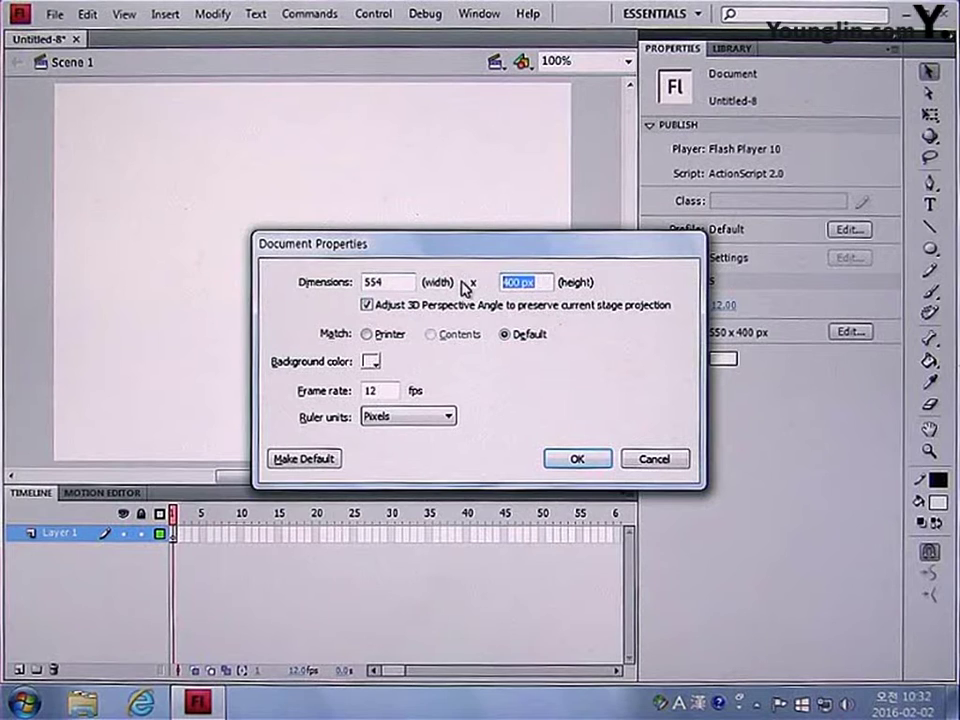
pyautogui.write('360')
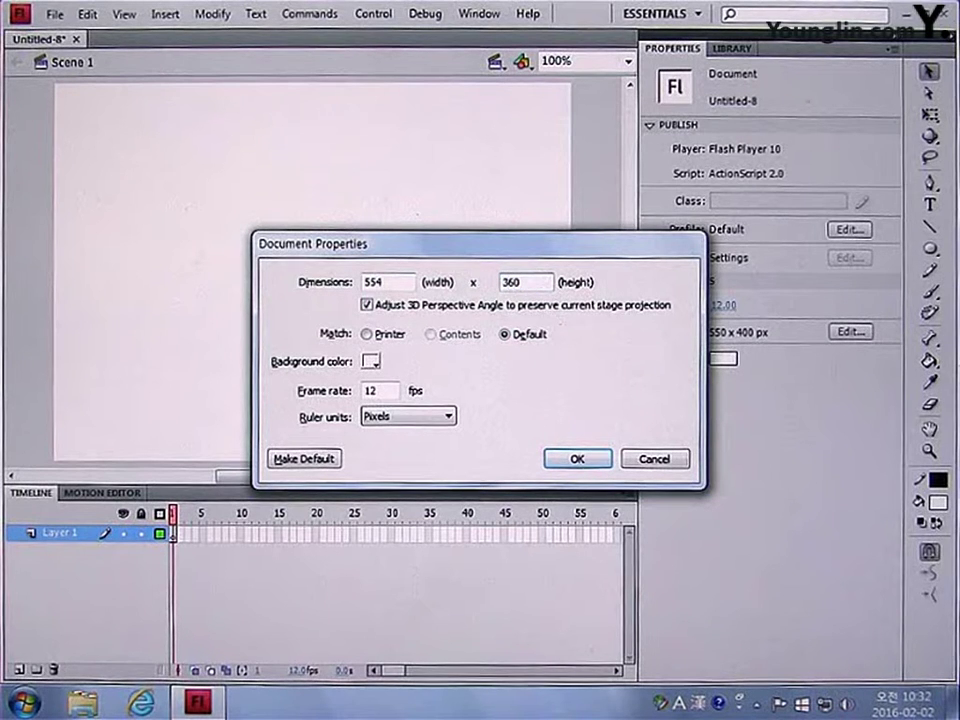
pyautogui.click(371, 362)
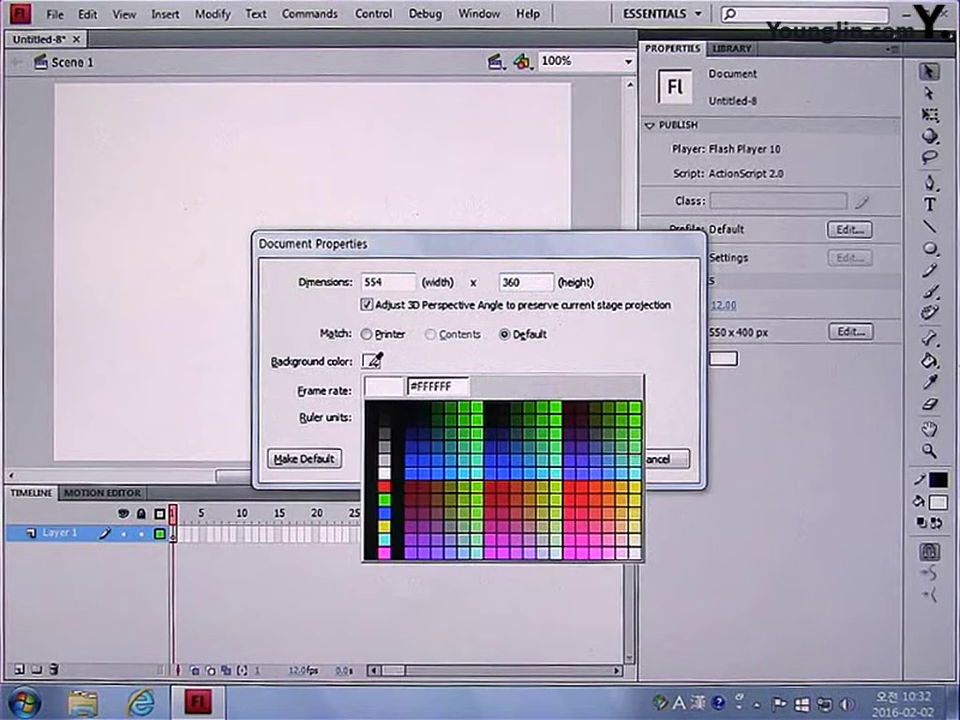
pyautogui.click(382, 458)
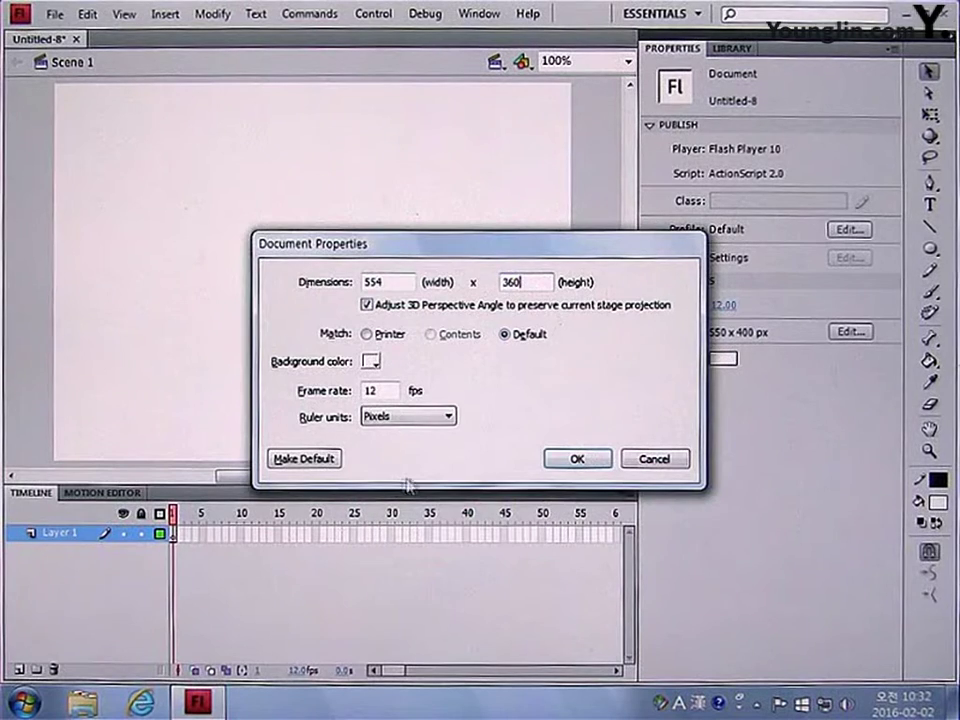
pyautogui.click(572, 462)
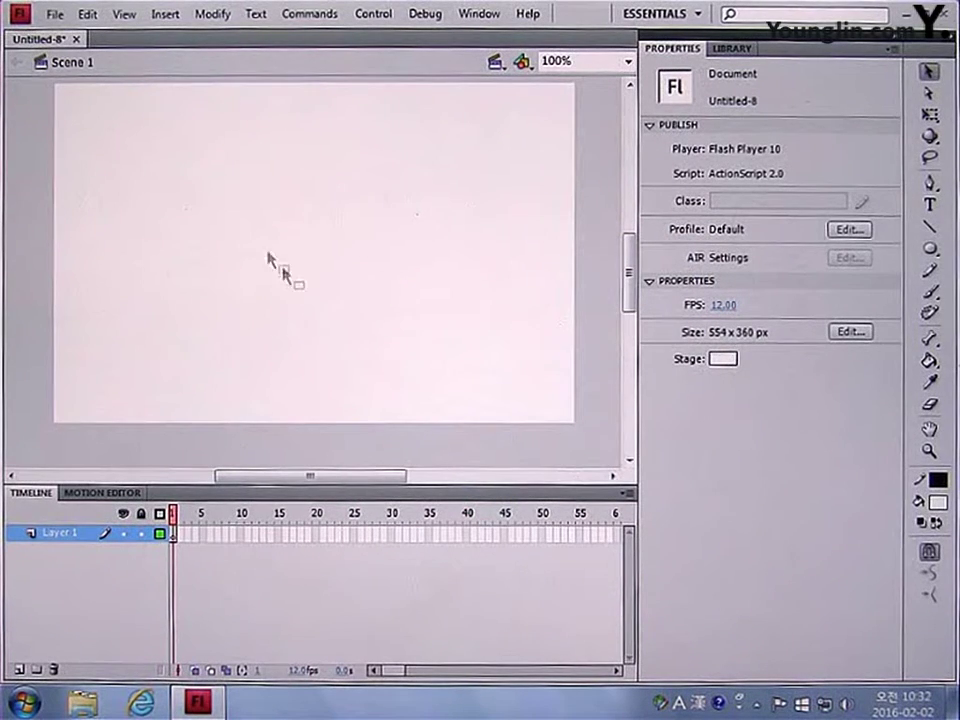
# Step: Import the Advanced image from the 핵심6 folder to the stage
pyautogui.click(54, 14)
pyautogui.moveTo(118, 333)
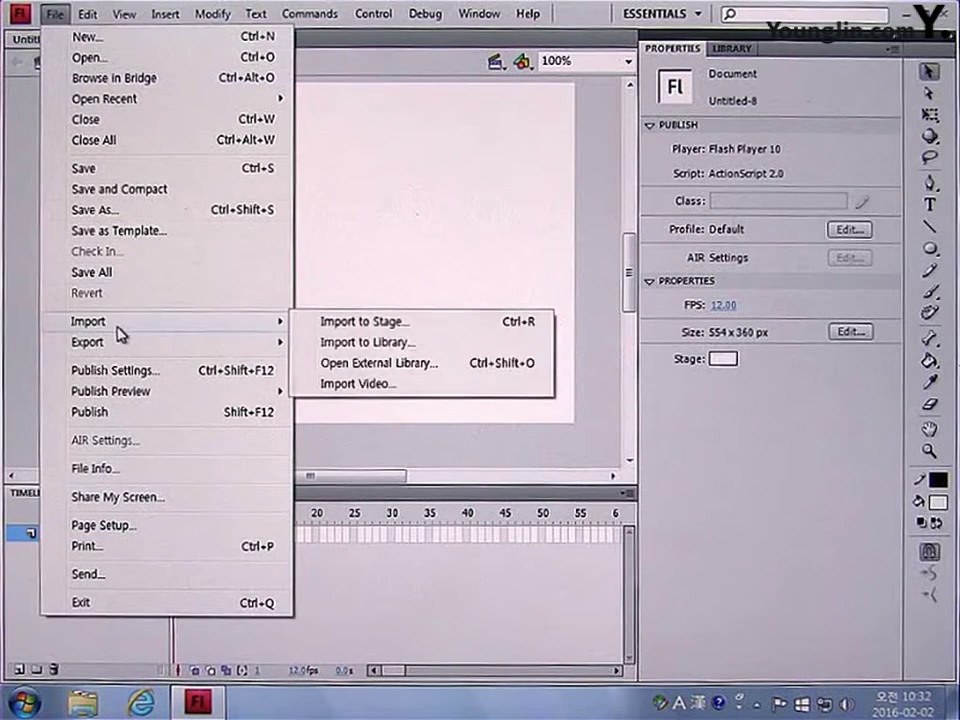
pyautogui.click(358, 326)
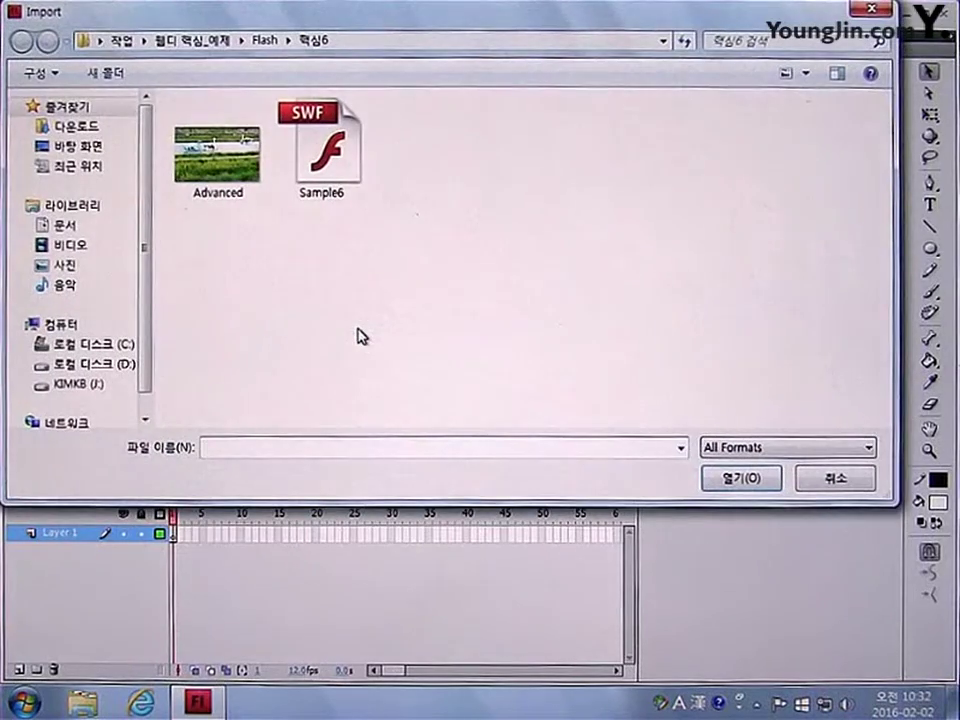
pyautogui.click(228, 183)
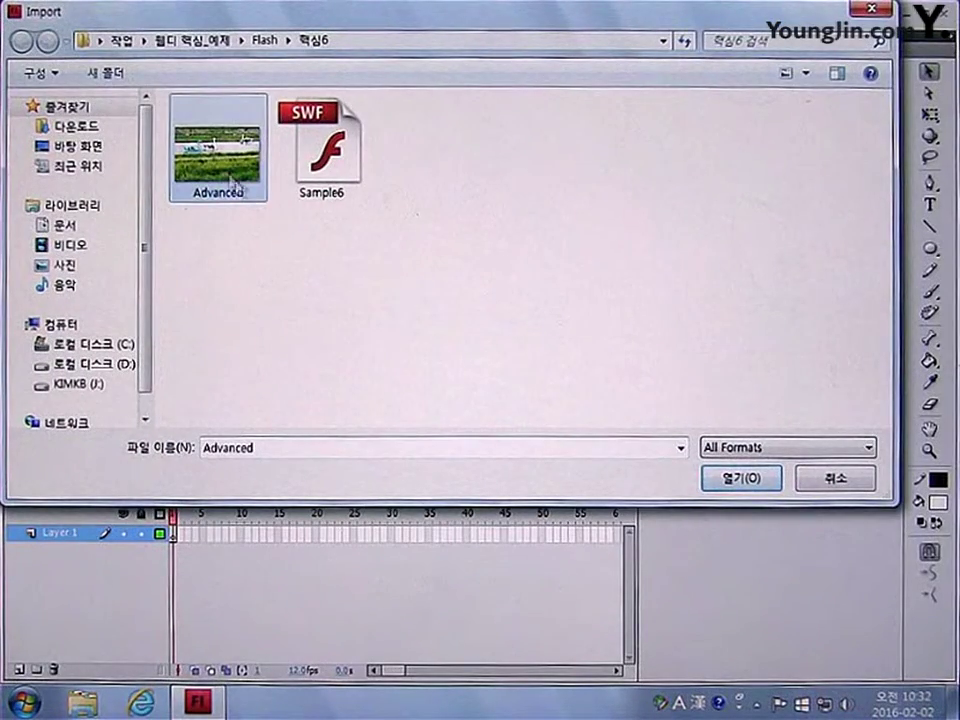
pyautogui.click(731, 482)
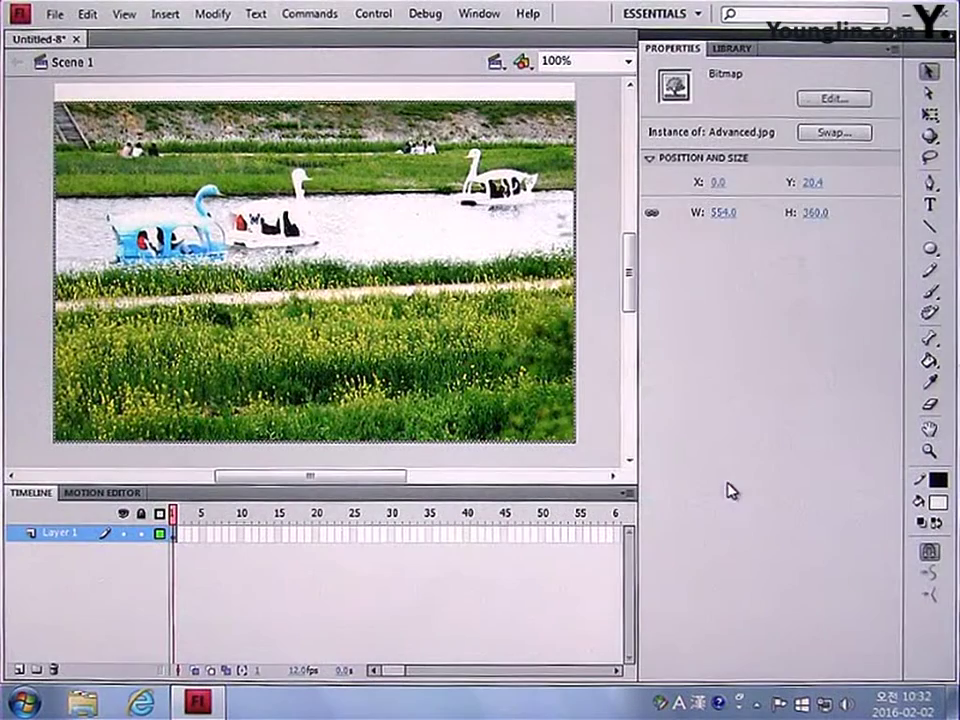
# Step: Align the imported photo with the top edge of the stage by setting its Y position to 0
pyautogui.click(716, 182)
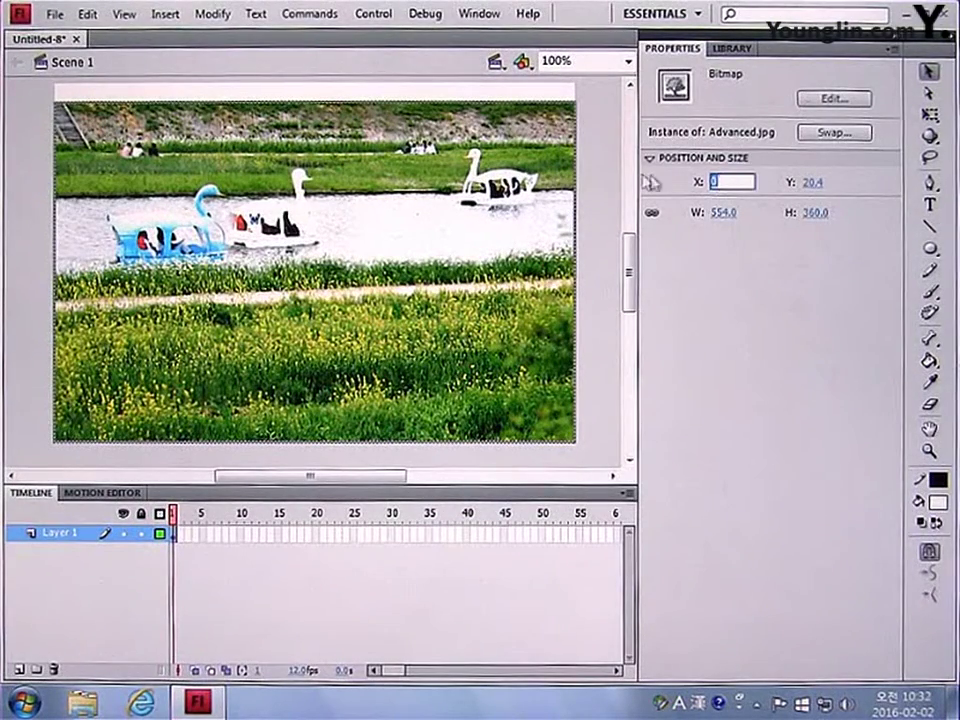
pyautogui.click(808, 182)
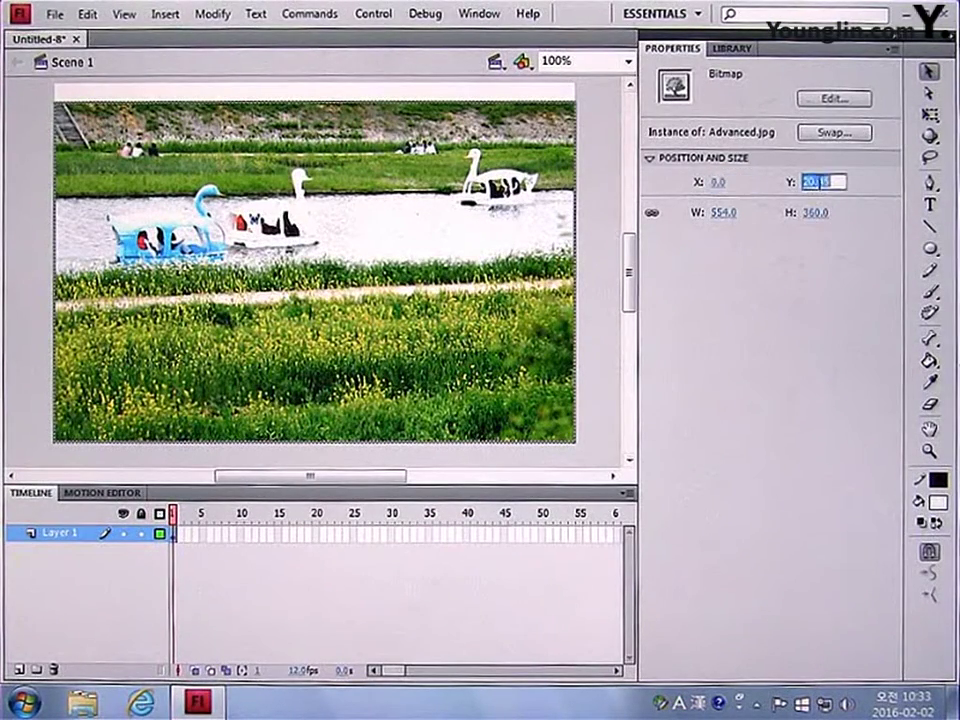
pyautogui.write('0')
pyautogui.press('Return')
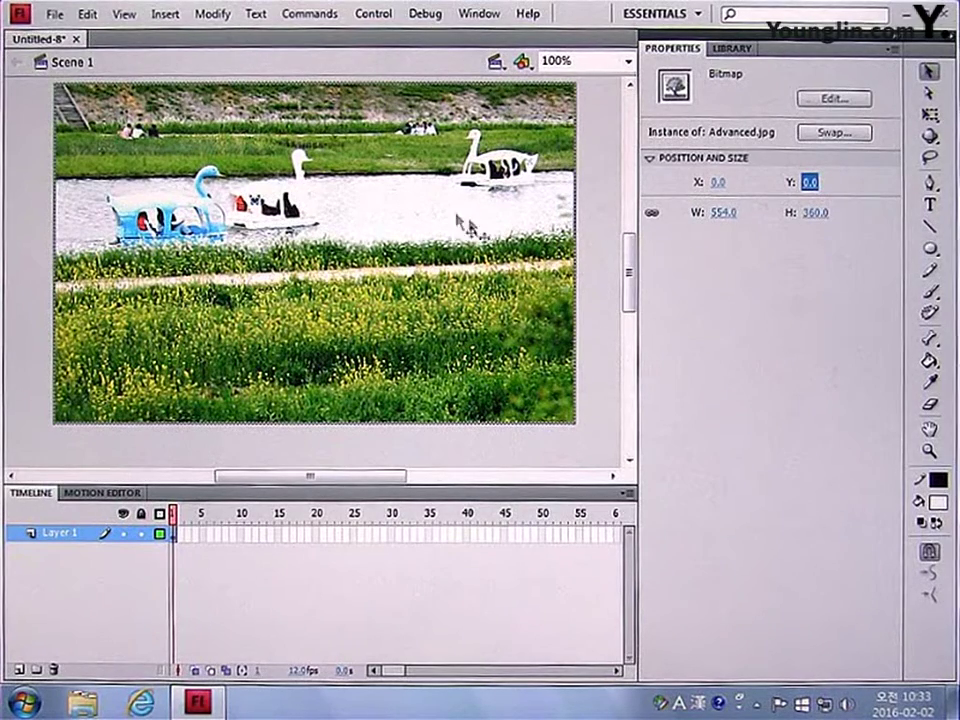
# Step: Convert the photo to a Graphic symbol named image
pyautogui.press('F8')
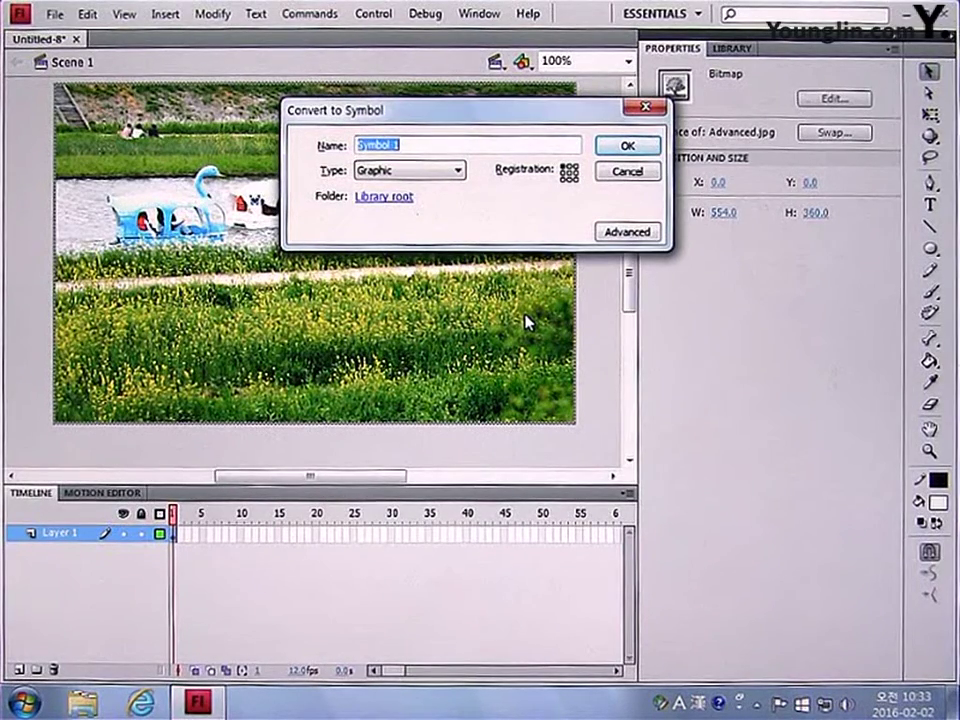
pyautogui.write('image')
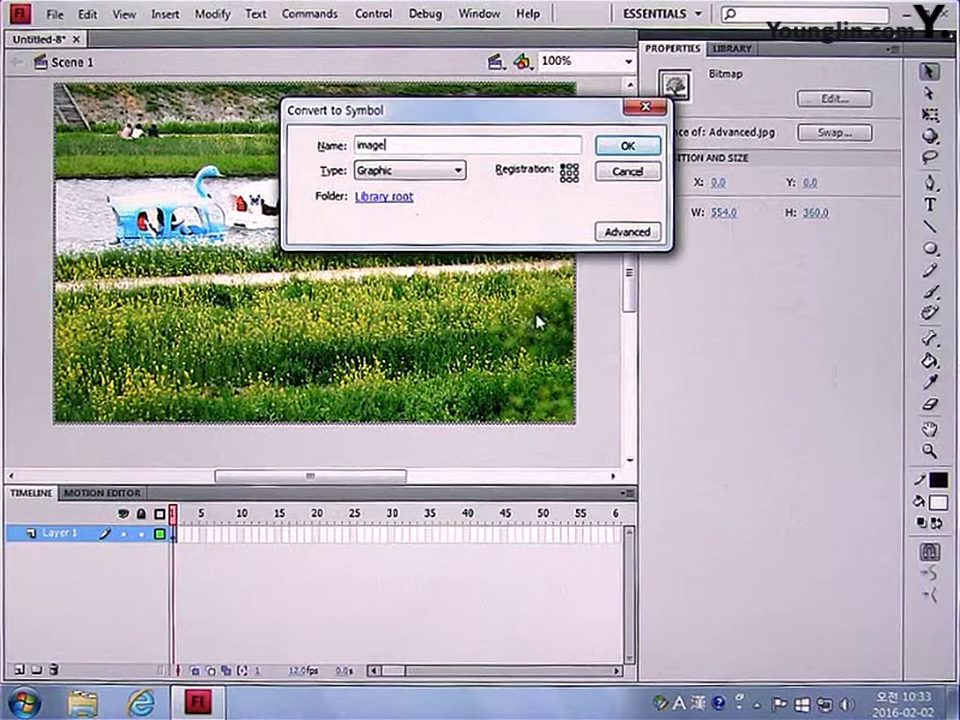
pyautogui.click(445, 172)
pyautogui.click(426, 213)
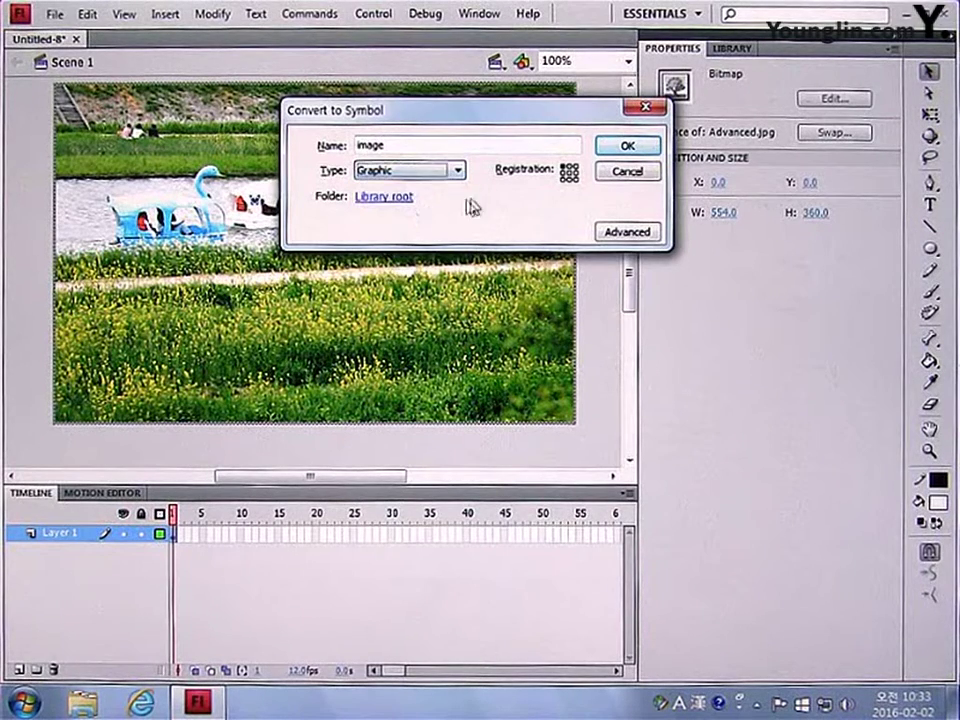
pyautogui.click(626, 146)
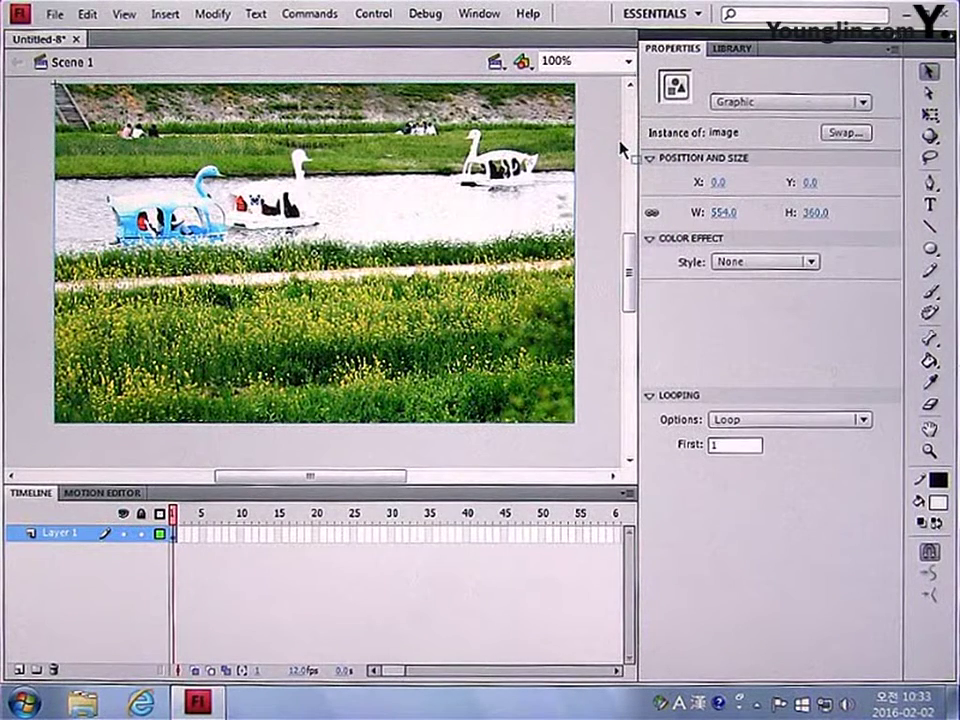
# Step: Insert keyframes for the photo symbol at frames 15 and 30 of Layer 1
pyautogui.click(284, 535)
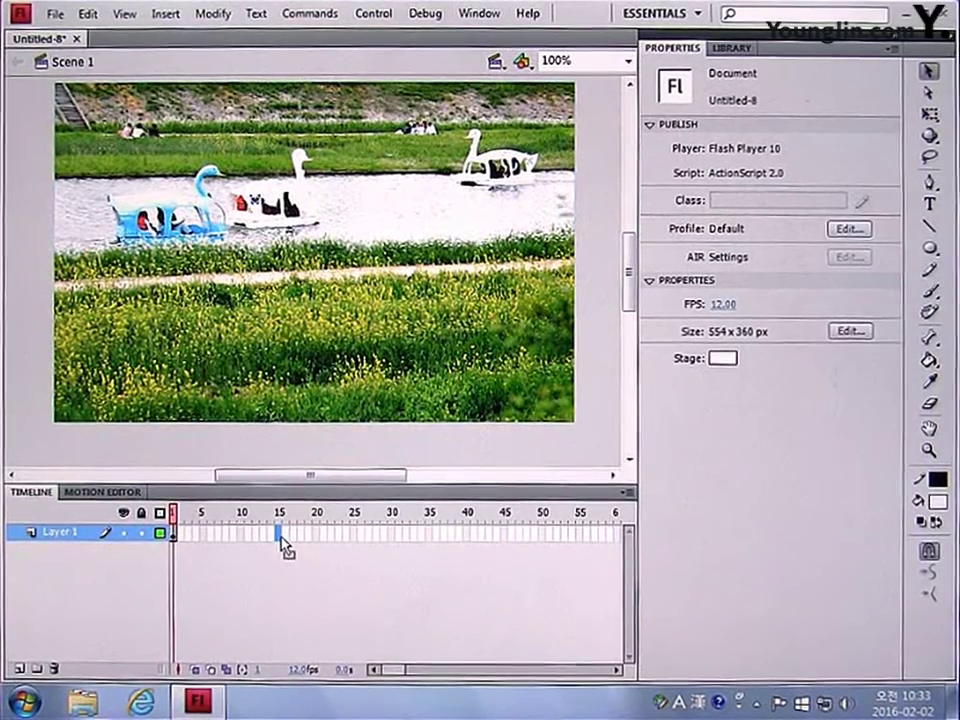
pyautogui.press('F6')
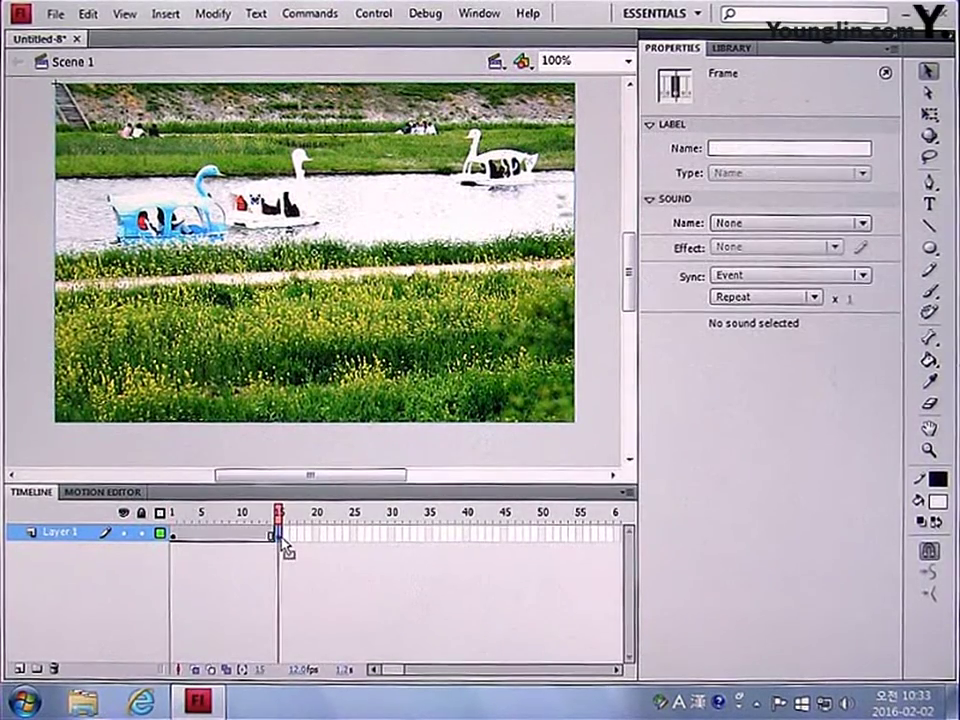
pyautogui.click(392, 538)
pyautogui.press('F6')
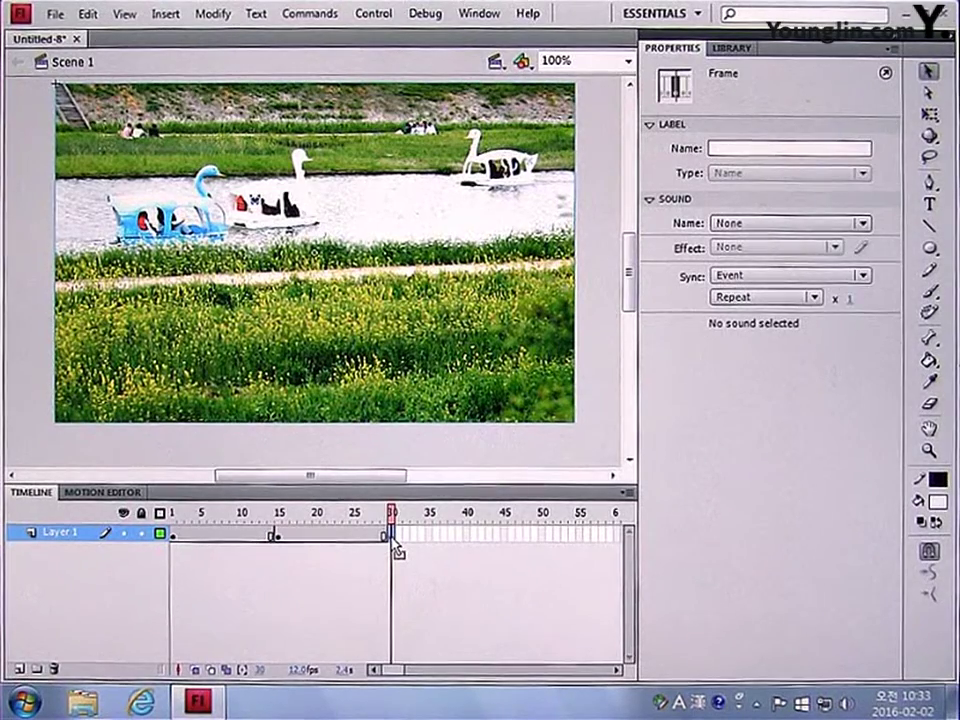
# Step: Create classic tweens on Layer 1 between frames 1 and 15 and between frames 15 and 30
pyautogui.rightClick(230, 541)
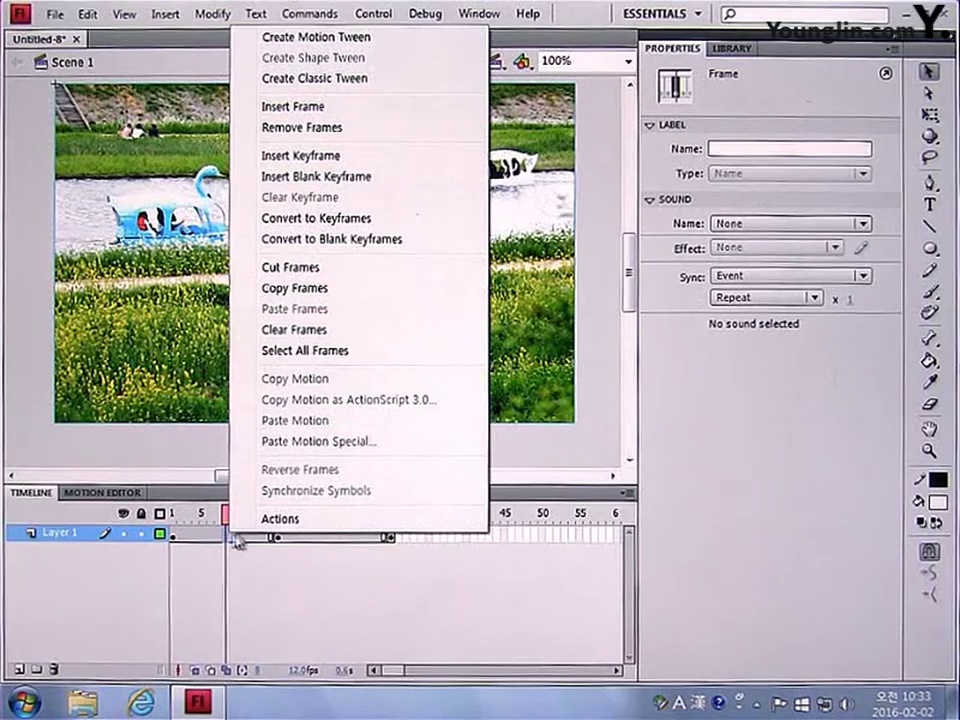
pyautogui.click(277, 80)
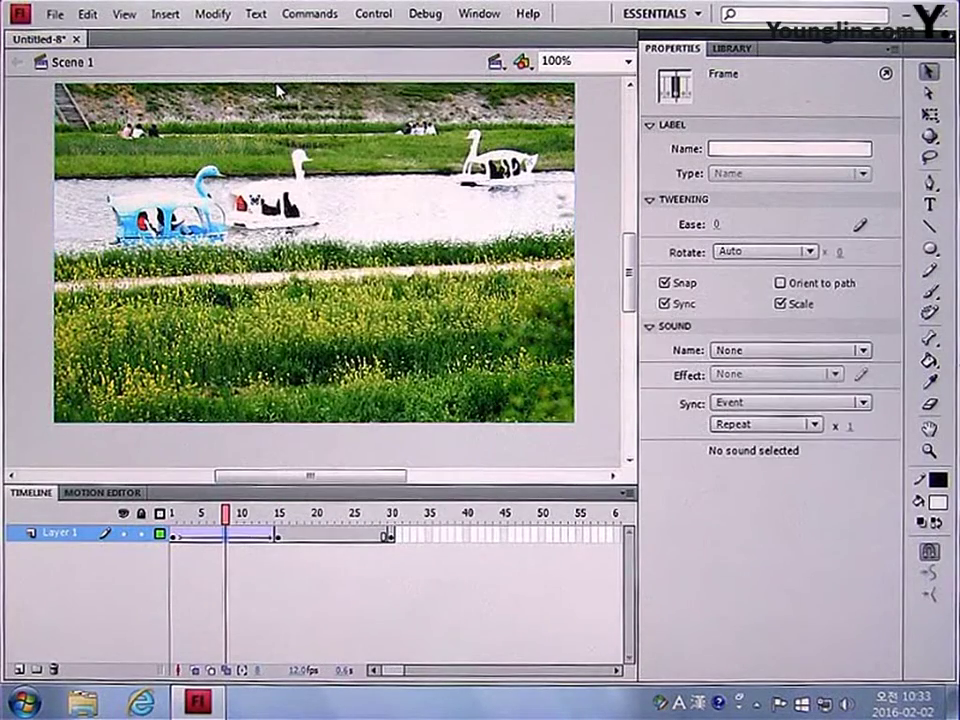
pyautogui.rightClick(346, 540)
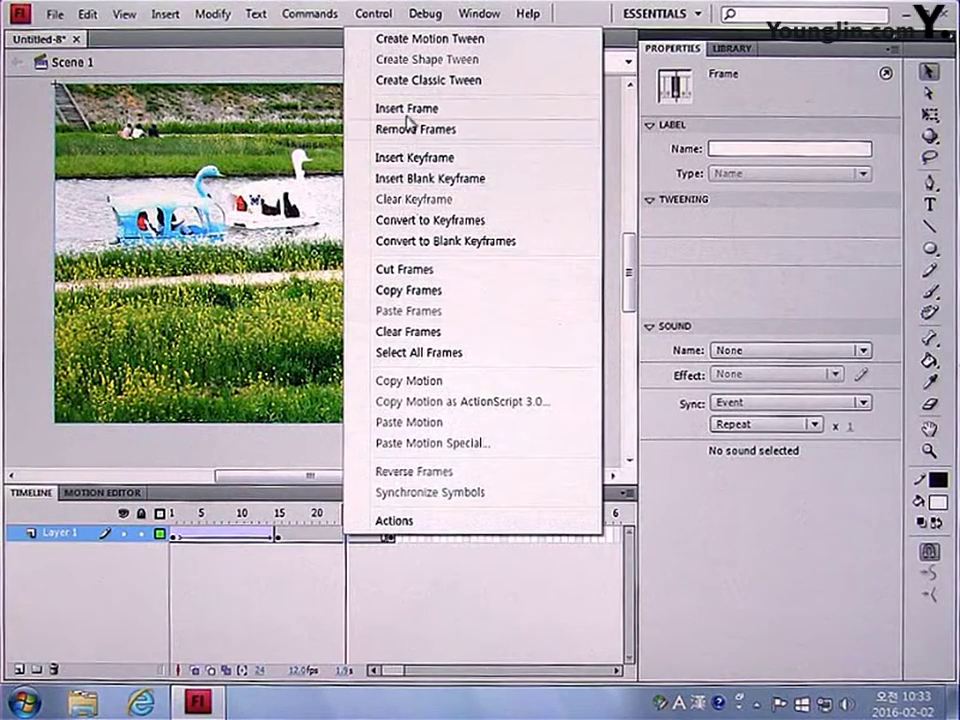
pyautogui.click(411, 82)
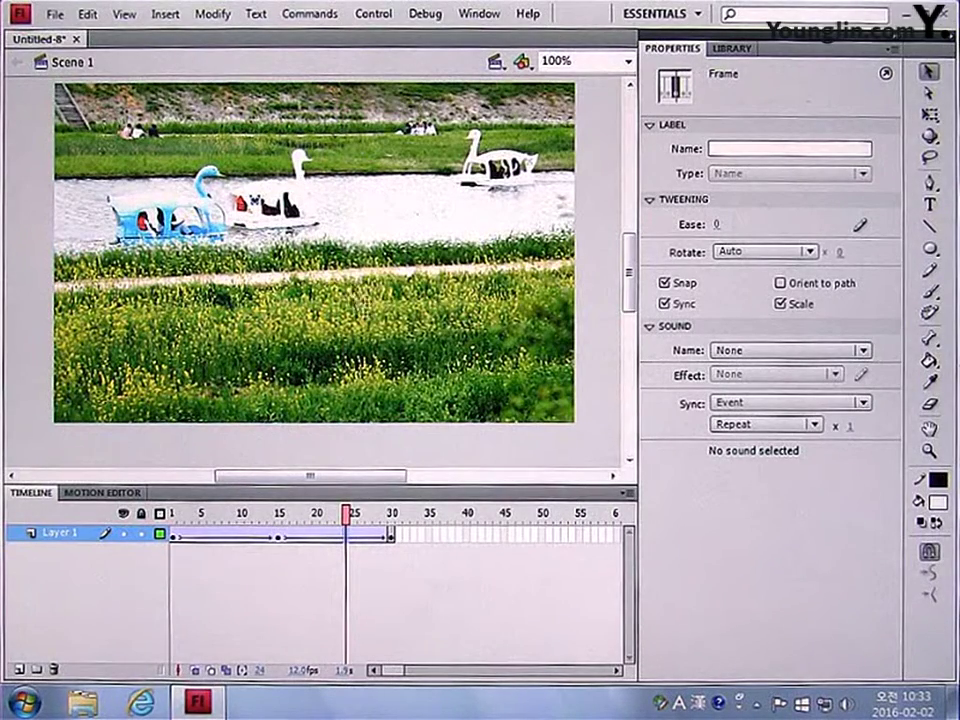
# Step: Apply the Advanced color effect style to the image symbol at frame 15
pyautogui.click(280, 538)
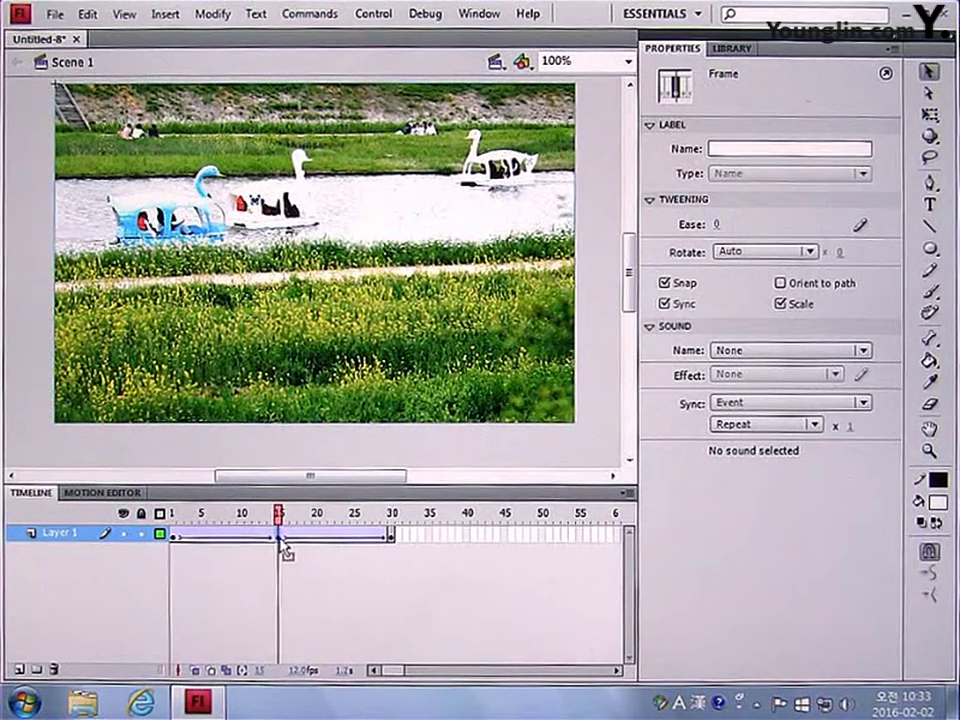
pyautogui.click(299, 307)
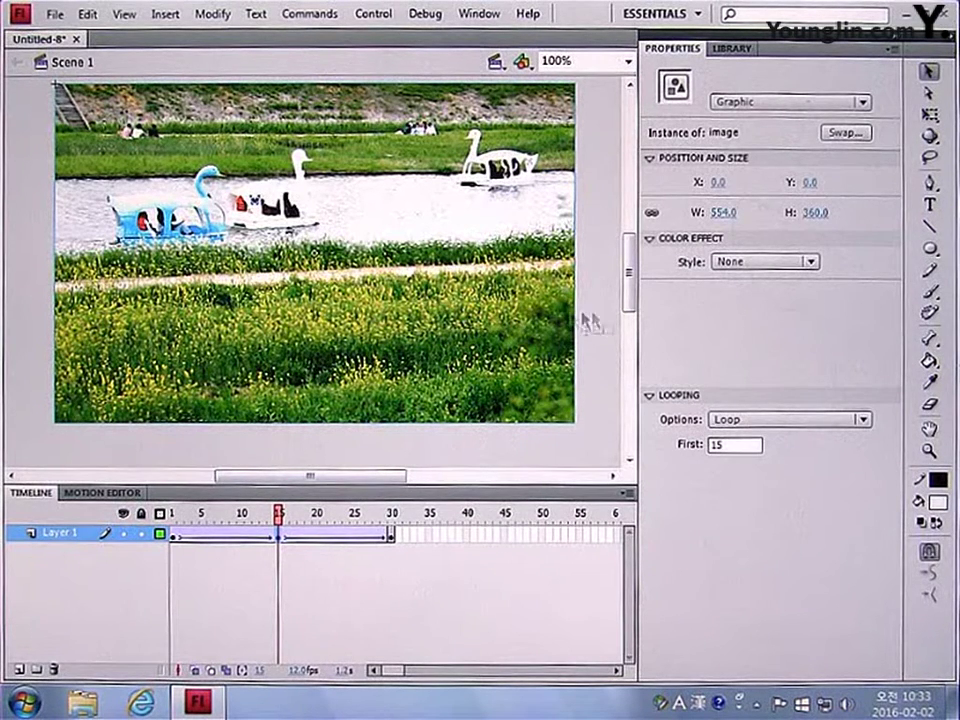
pyautogui.click(731, 260)
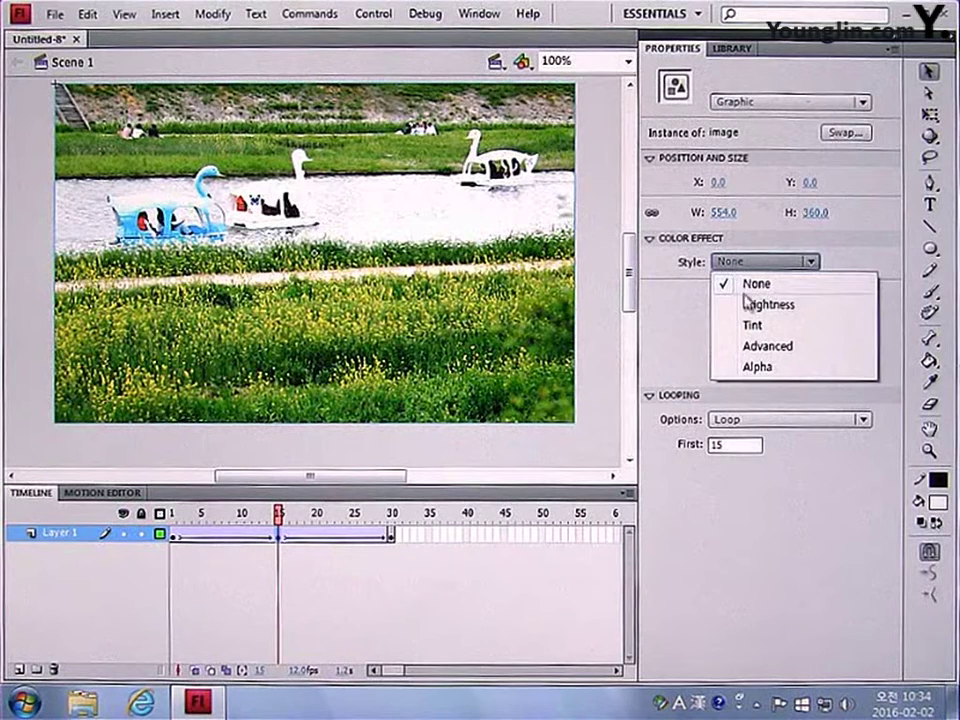
pyautogui.click(751, 346)
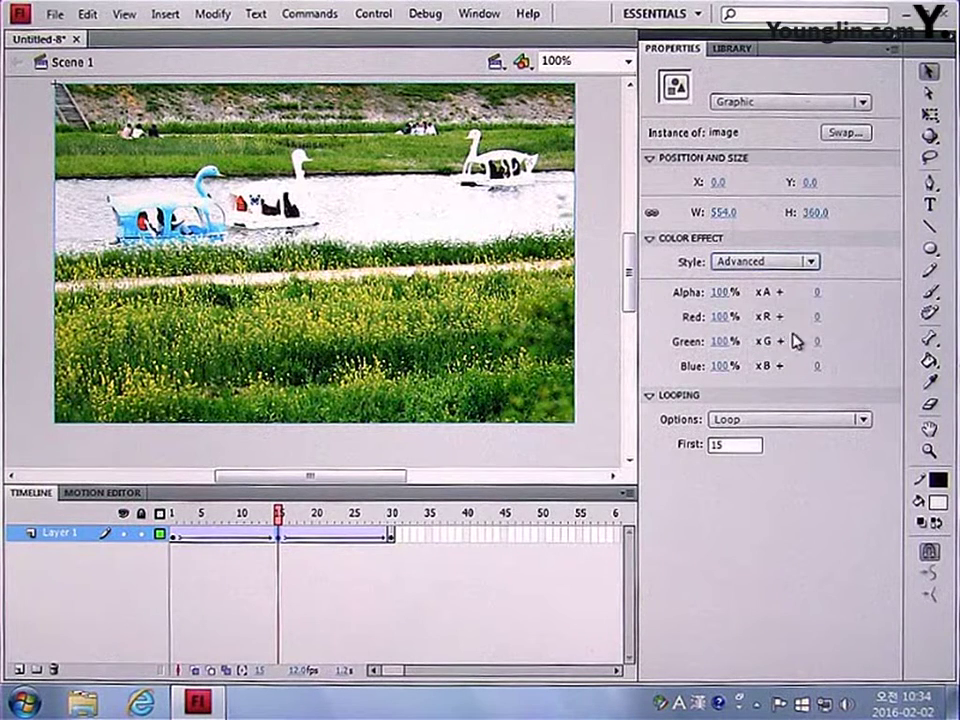
# Step: Set the red, green and blue offsets of the Advanced color effect to 60 each and test the movie
pyautogui.click(817, 318)
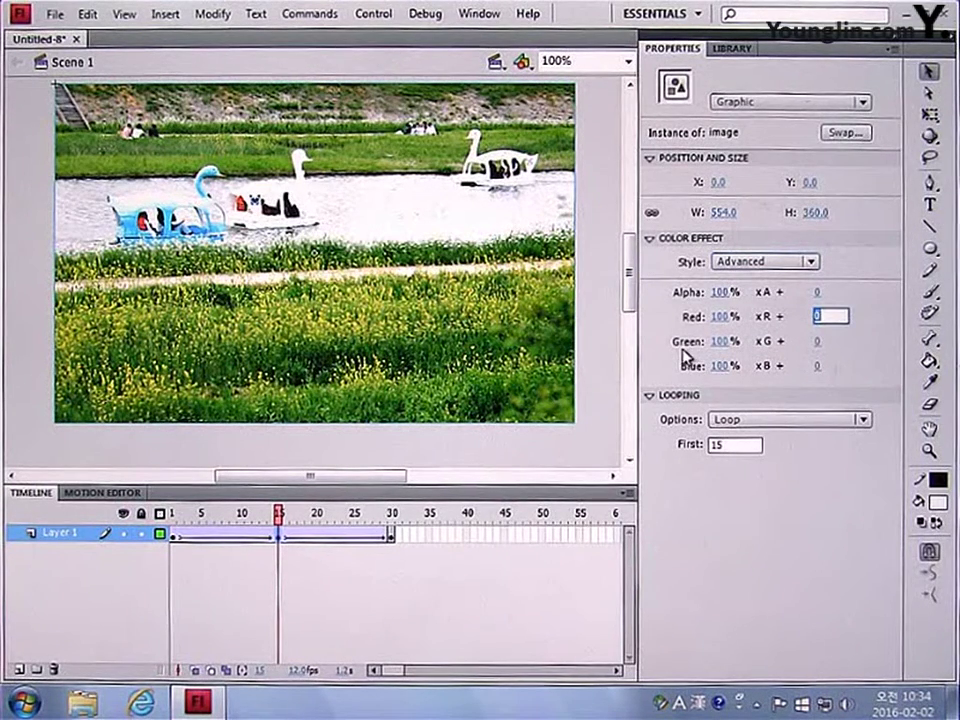
pyautogui.write('60')
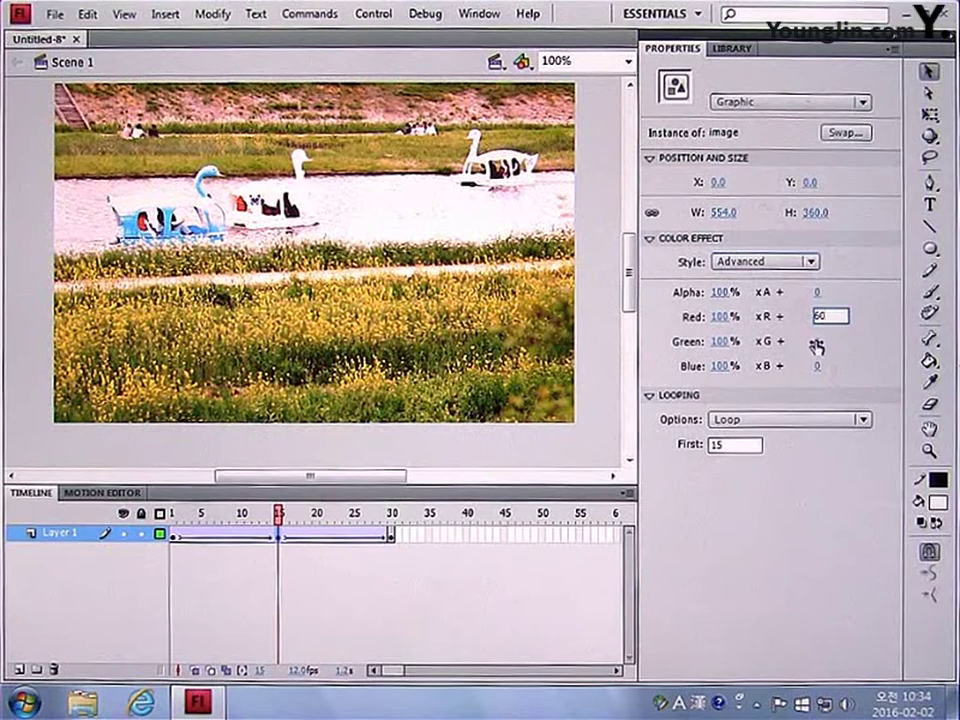
pyautogui.click(817, 343)
pyautogui.write('60')
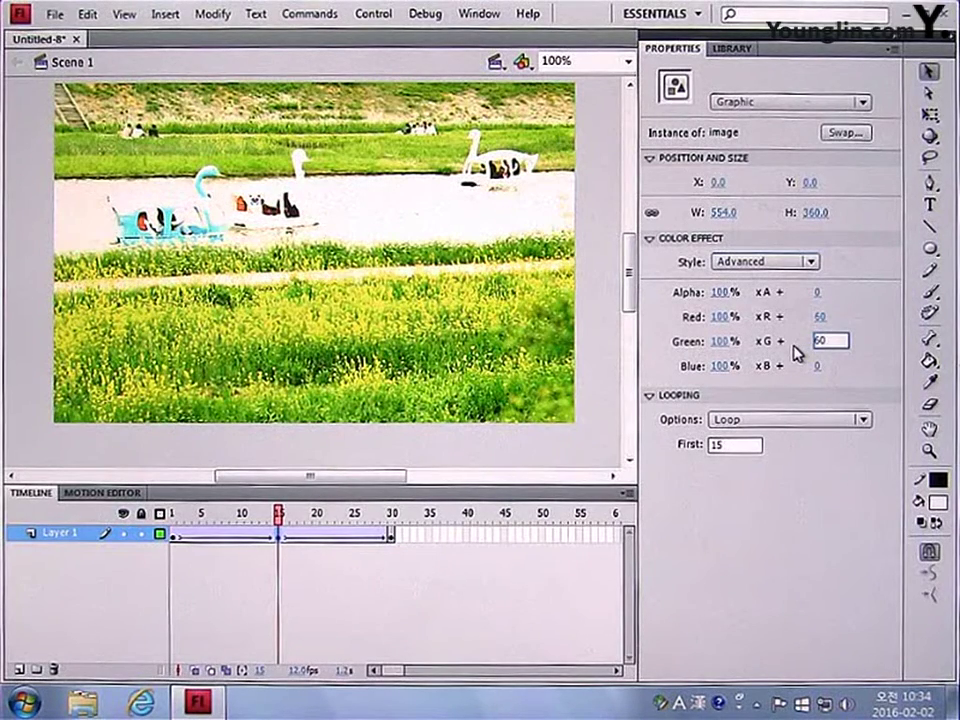
pyautogui.click(817, 366)
pyautogui.write('60')
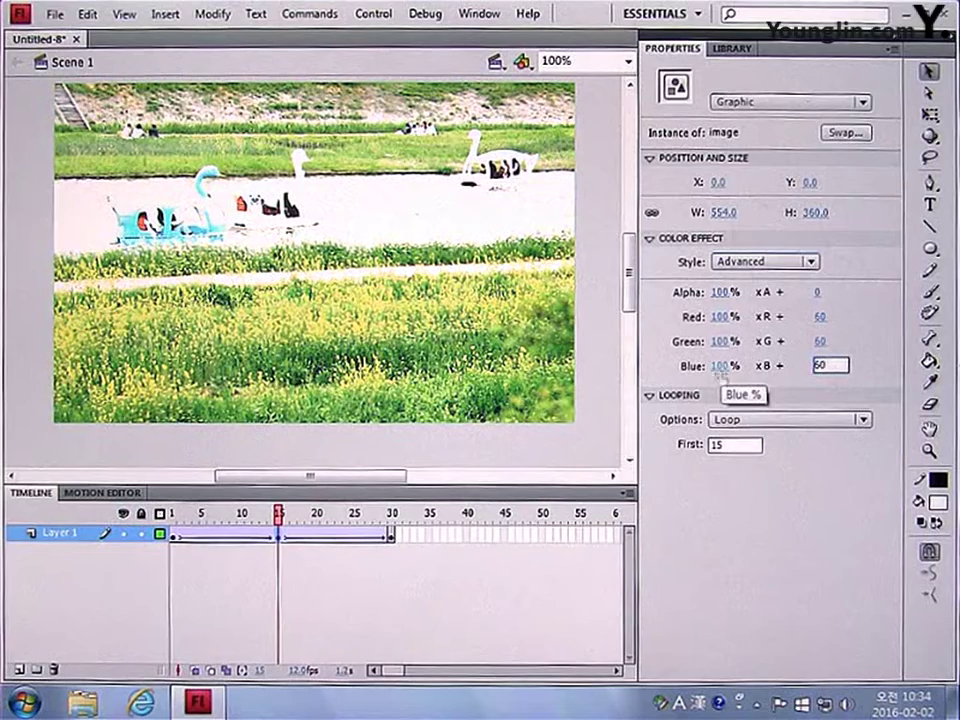
pyautogui.press('Return')
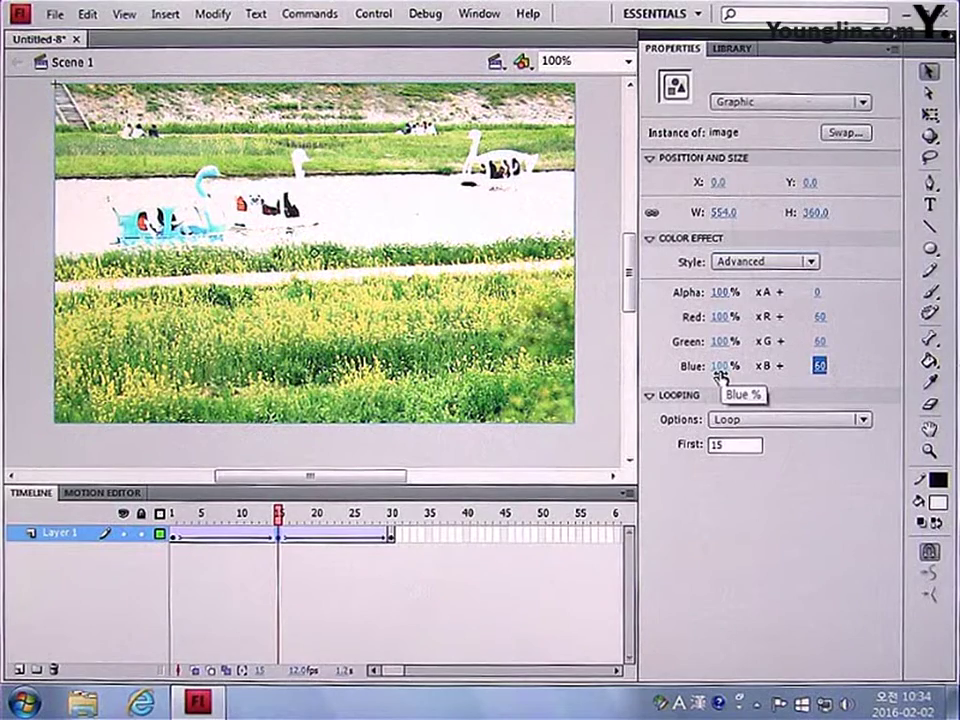
pyautogui.hotkey('ctrl', 'Return')
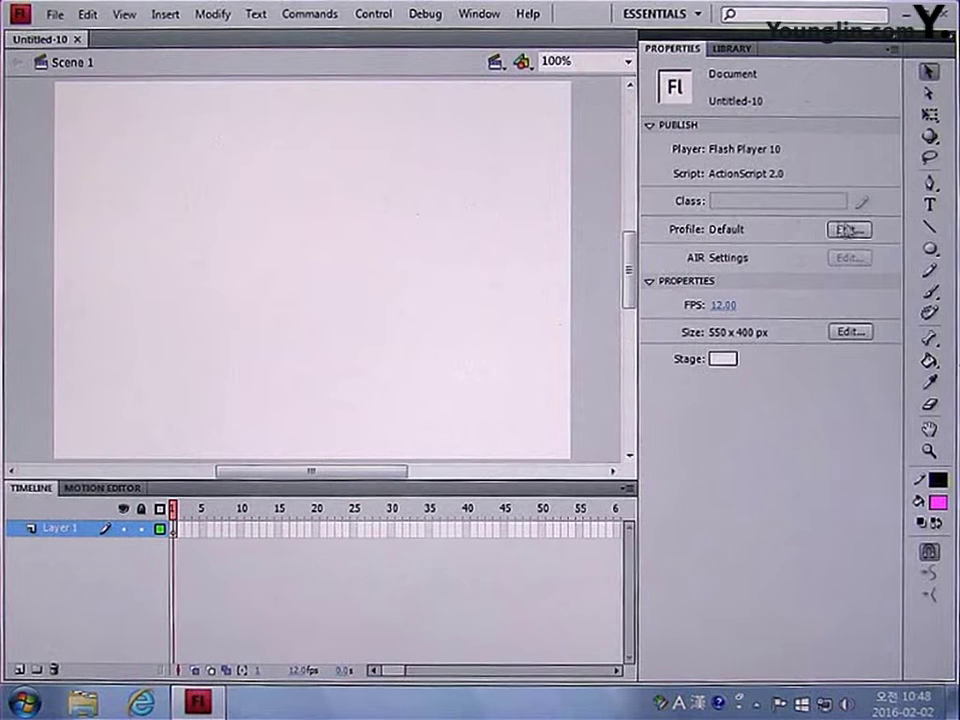
# Step: Add the static text "Distribute to Layers" on the stage in 48 pt Arial Black
pyautogui.click(929, 204)
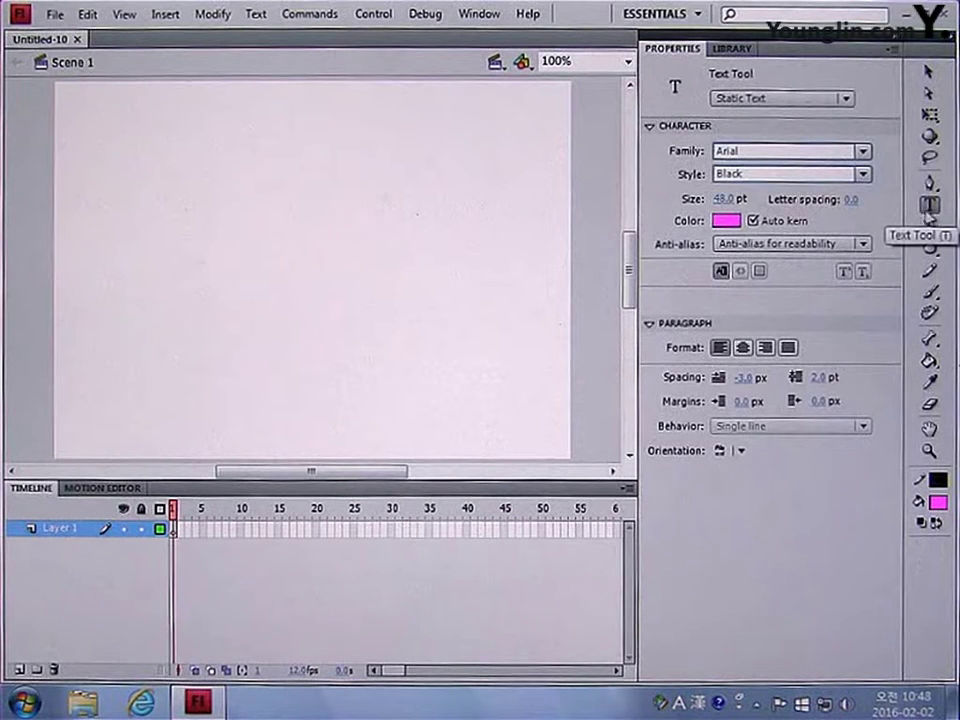
pyautogui.click(80, 260)
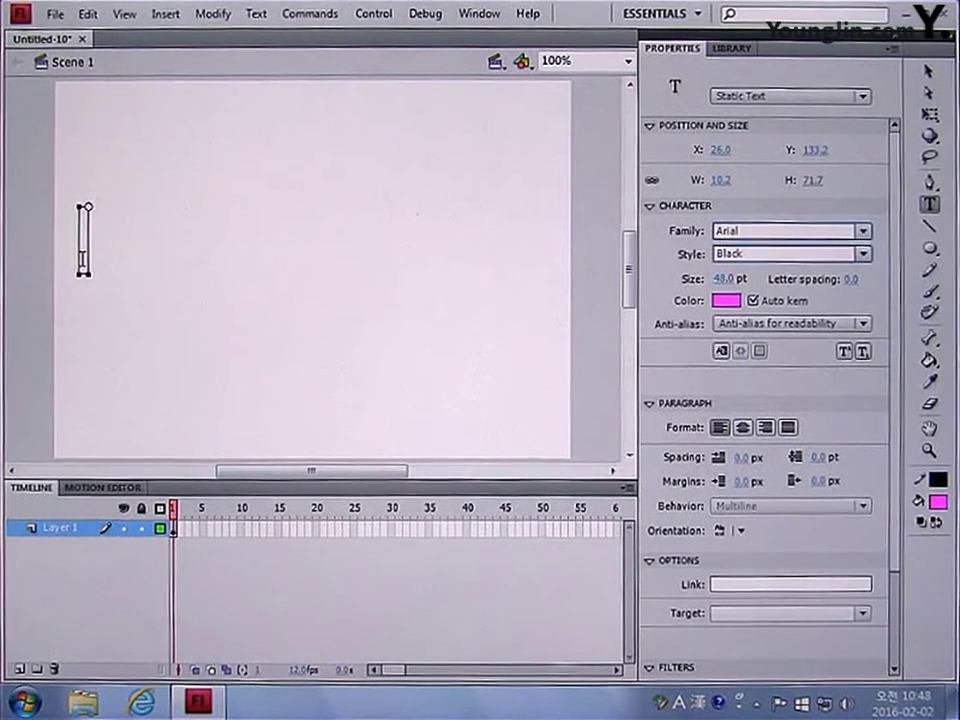
pyautogui.write('Dist')
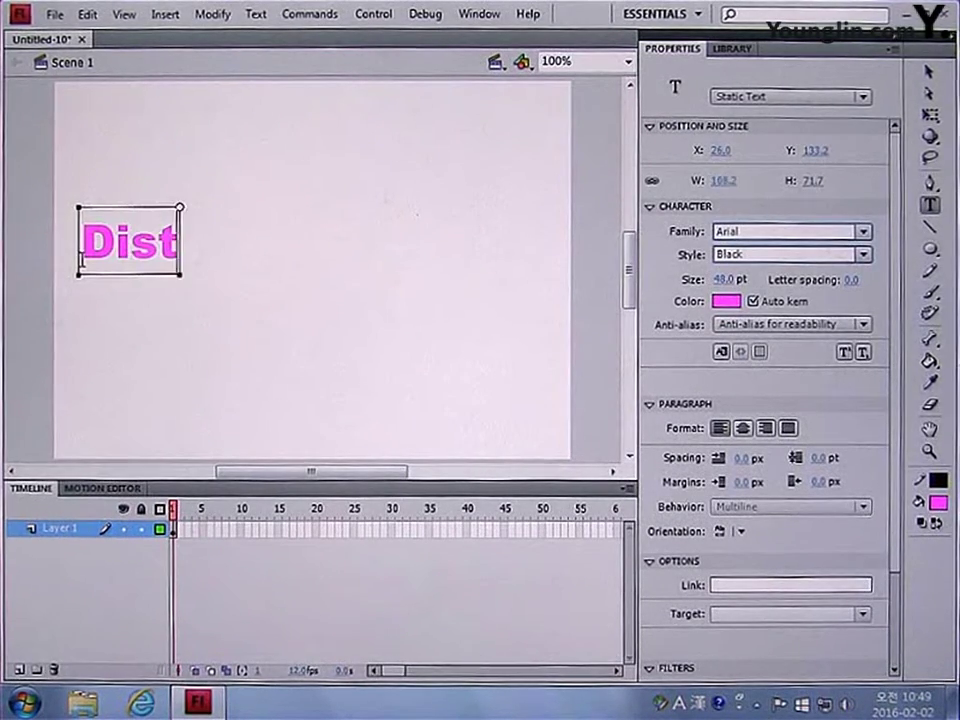
pyautogui.write('ribute to ')
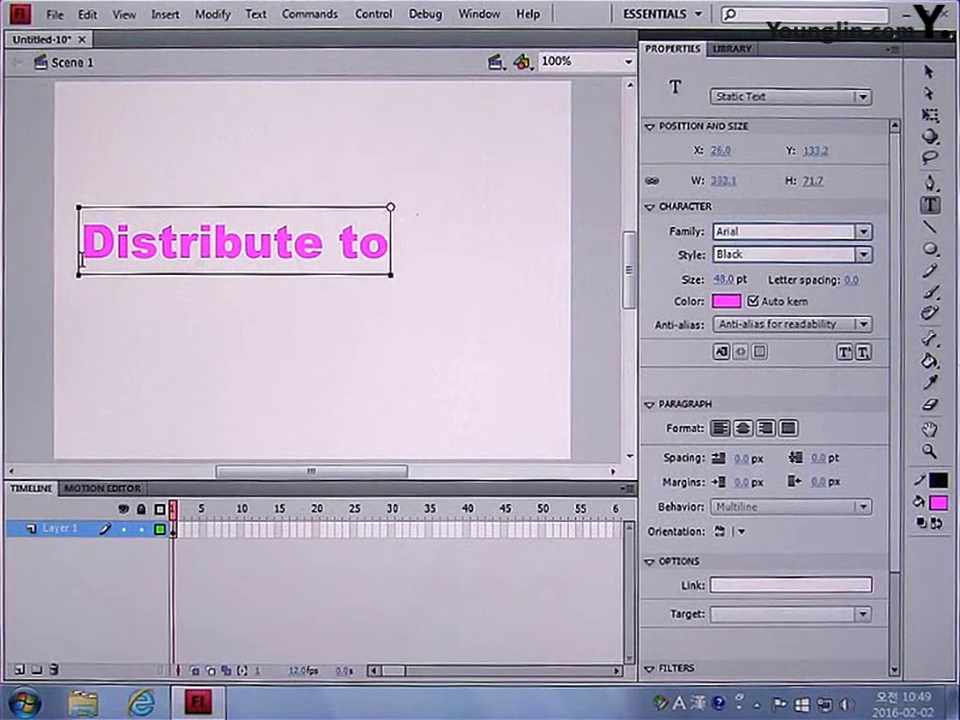
pyautogui.write('Layers')
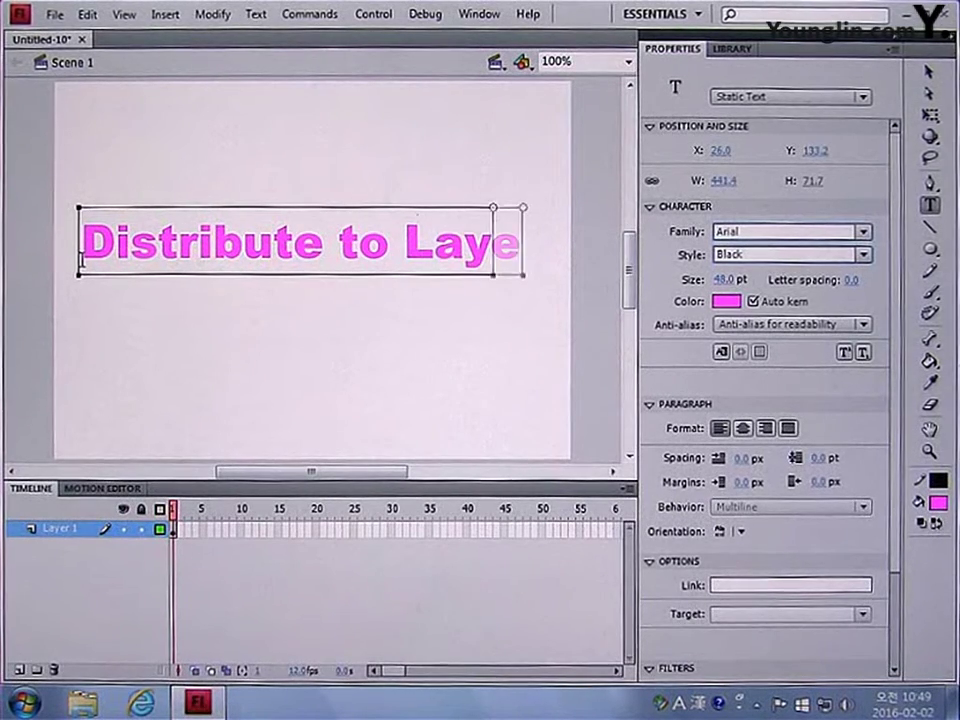
pyautogui.click(936, 72)
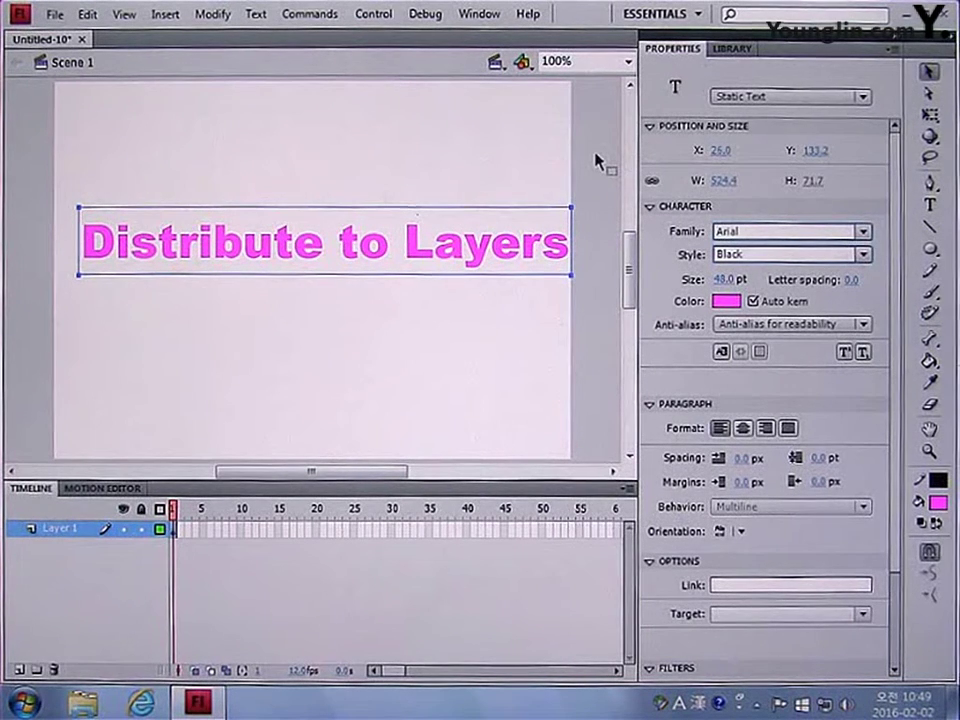
# Step: Nudge the text block 12 px left to X 14.0
pyautogui.press('Left')
pyautogui.press('Left')
pyautogui.press('Left')
pyautogui.press('Left')
pyautogui.press('Left')
pyautogui.press('Left')
pyautogui.press('Left')
pyautogui.press('Left')
pyautogui.press('Left')
pyautogui.press('Left')
pyautogui.press('Left')
pyautogui.press('Left')
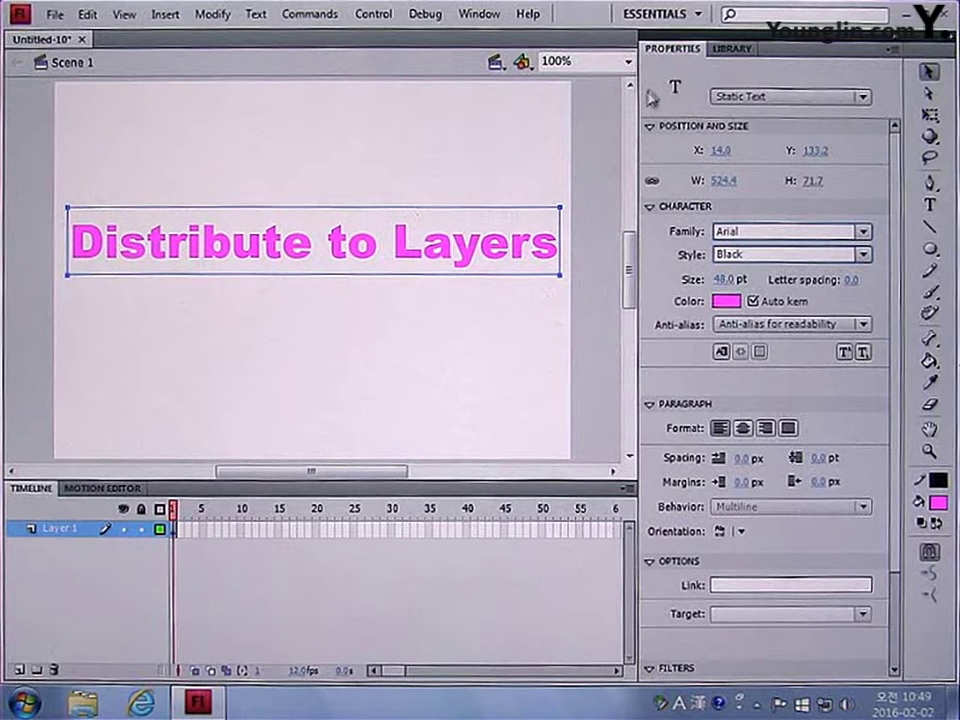
# Step: Choose the Arial family, Black style and color #FF00FF for the text
pyautogui.click(862, 233)
pyautogui.click(790, 253)
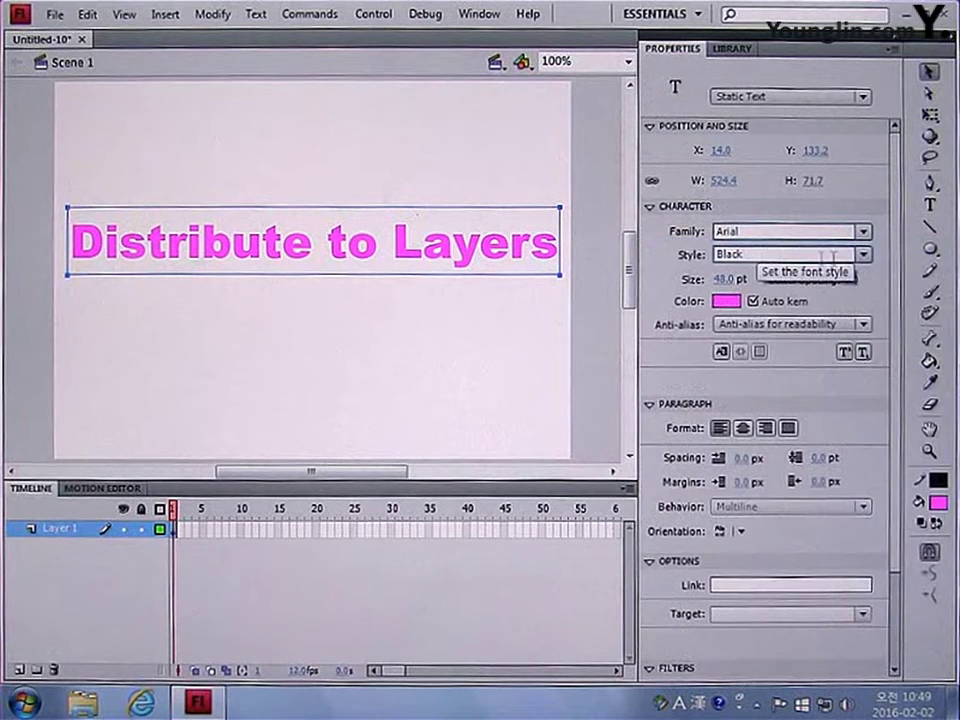
pyautogui.click(864, 254)
pyautogui.click(822, 356)
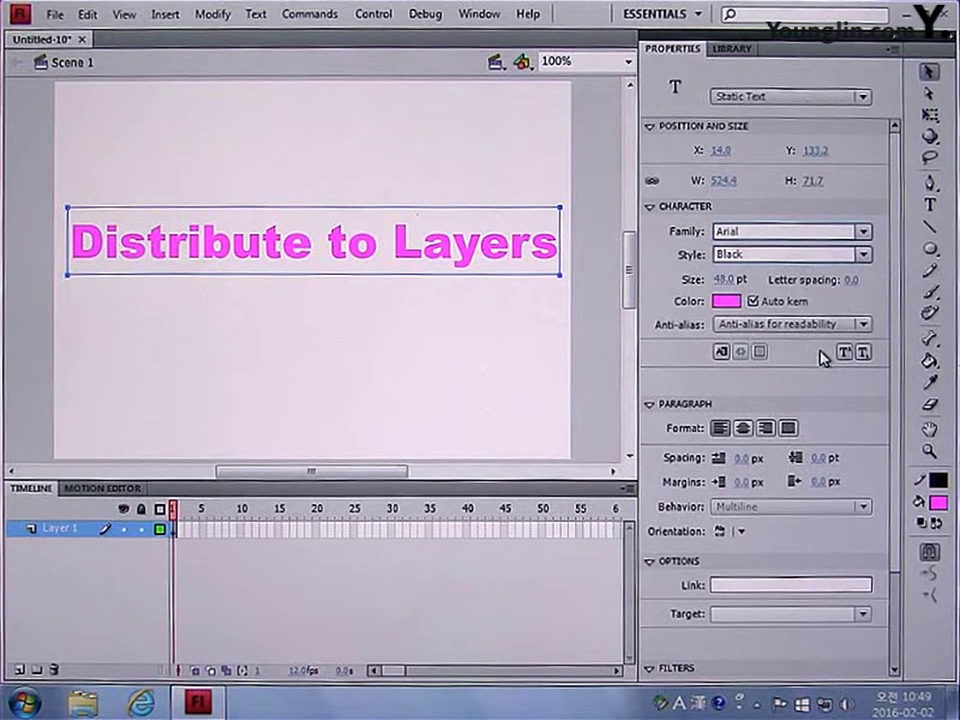
pyautogui.click(727, 301)
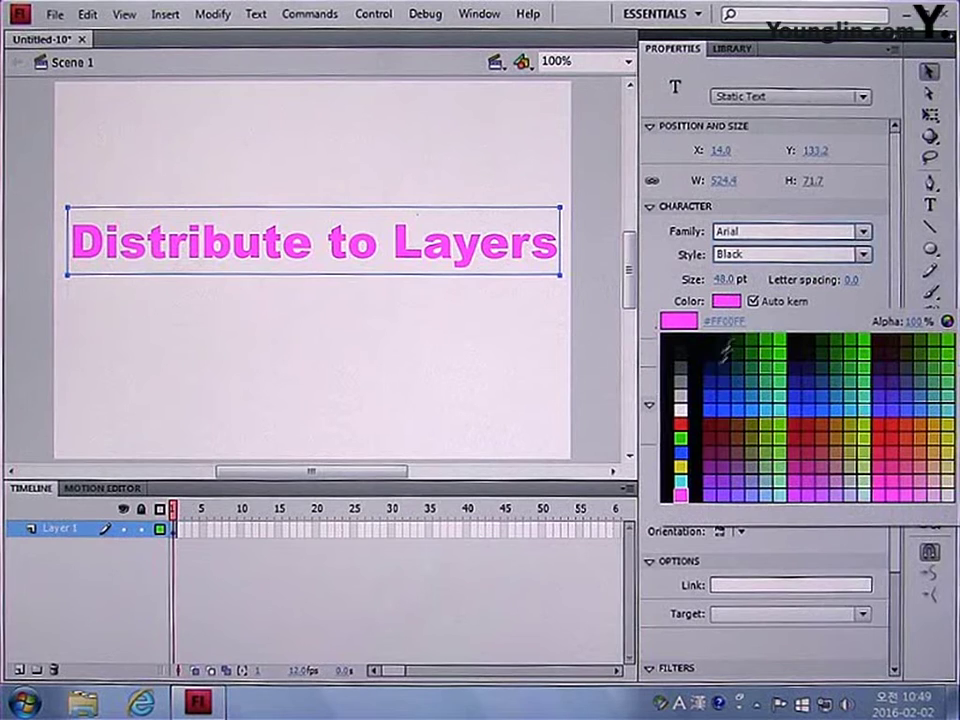
pyautogui.click(681, 494)
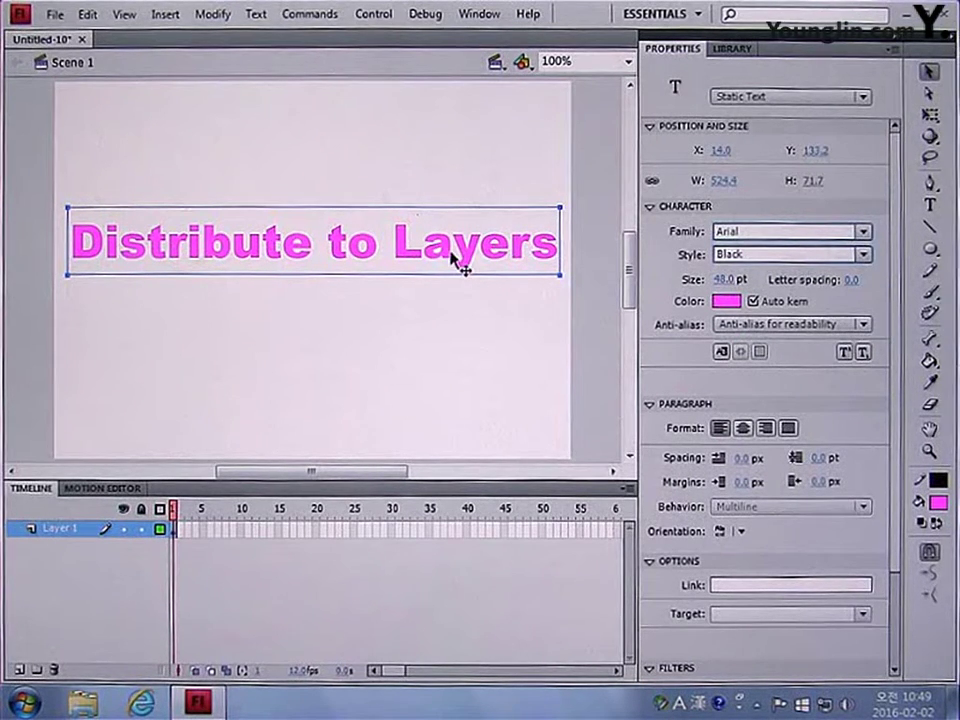
# Step: Break the text apart into single letters and distribute them to separate layers
pyautogui.click(220, 15)
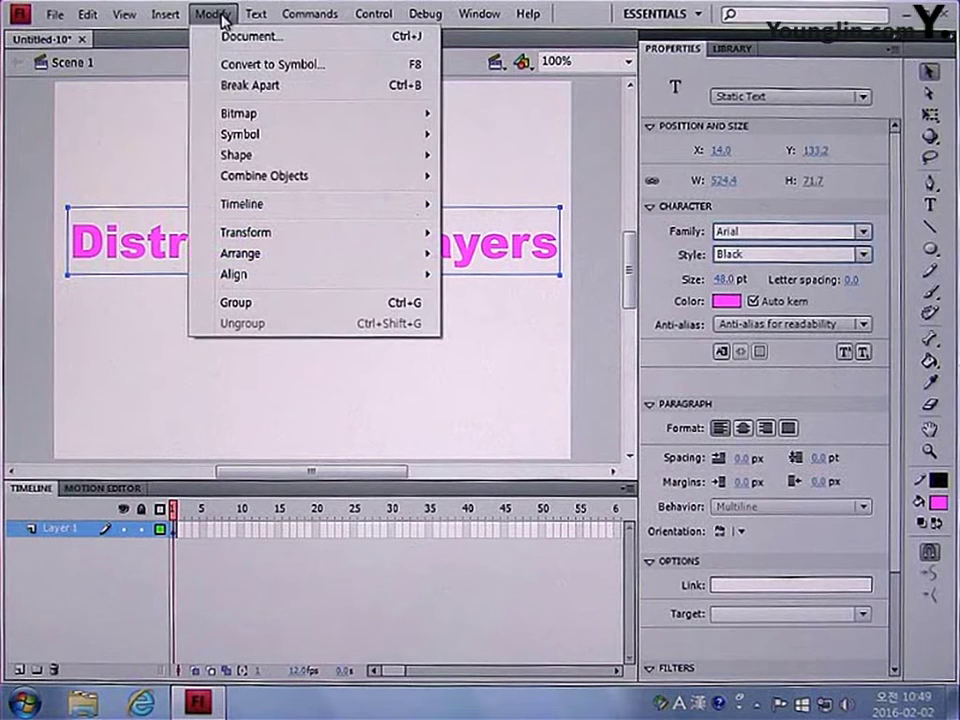
pyautogui.click(244, 86)
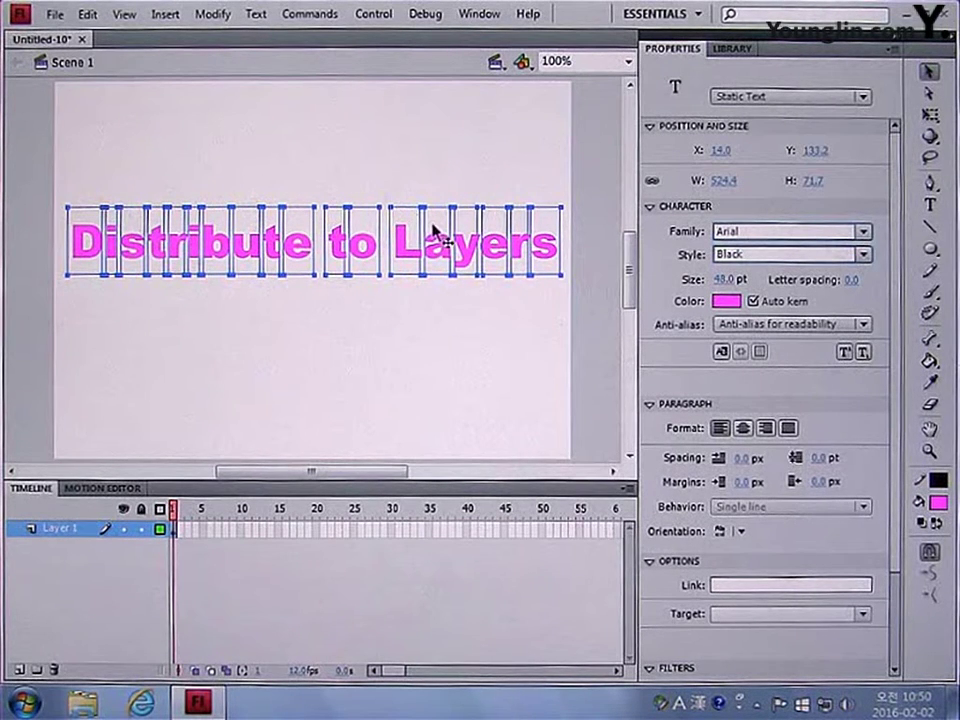
pyautogui.click(210, 15)
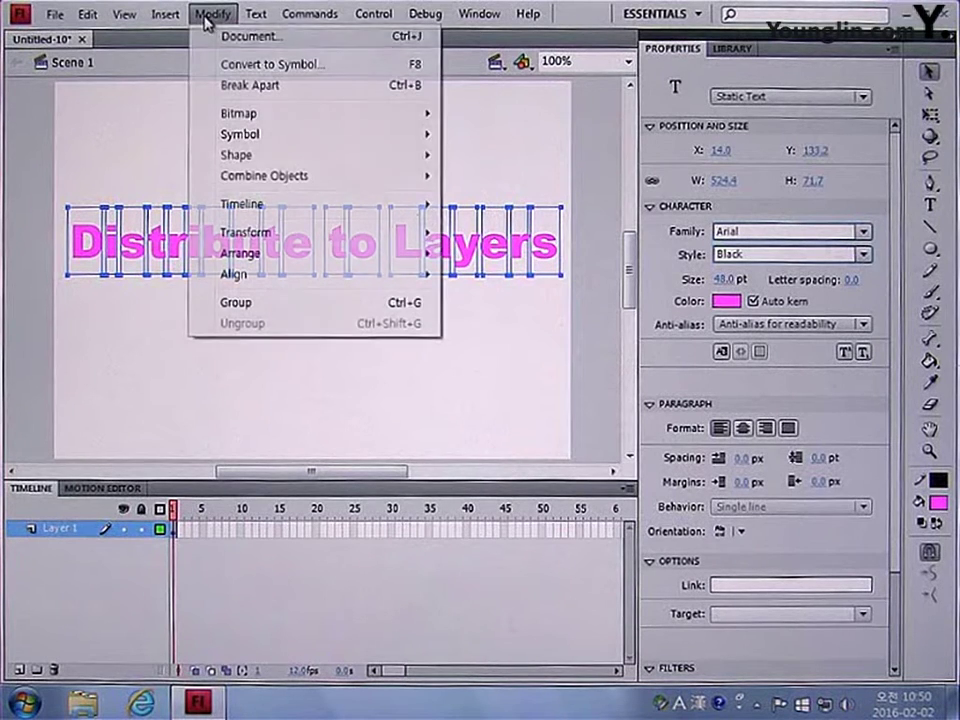
pyautogui.moveTo(255, 207)
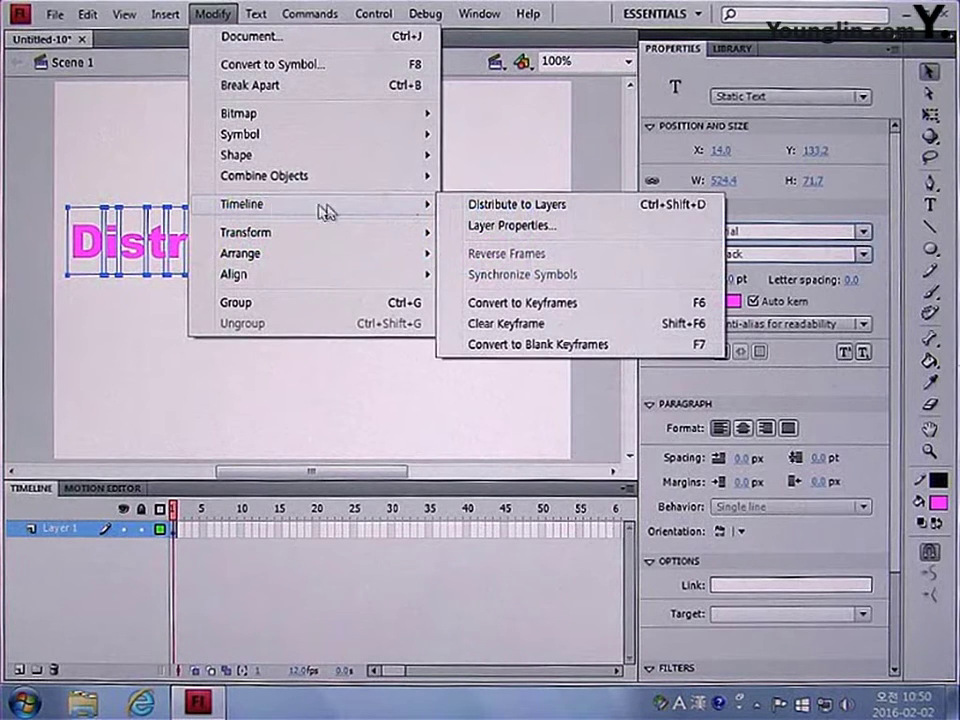
pyautogui.click(477, 206)
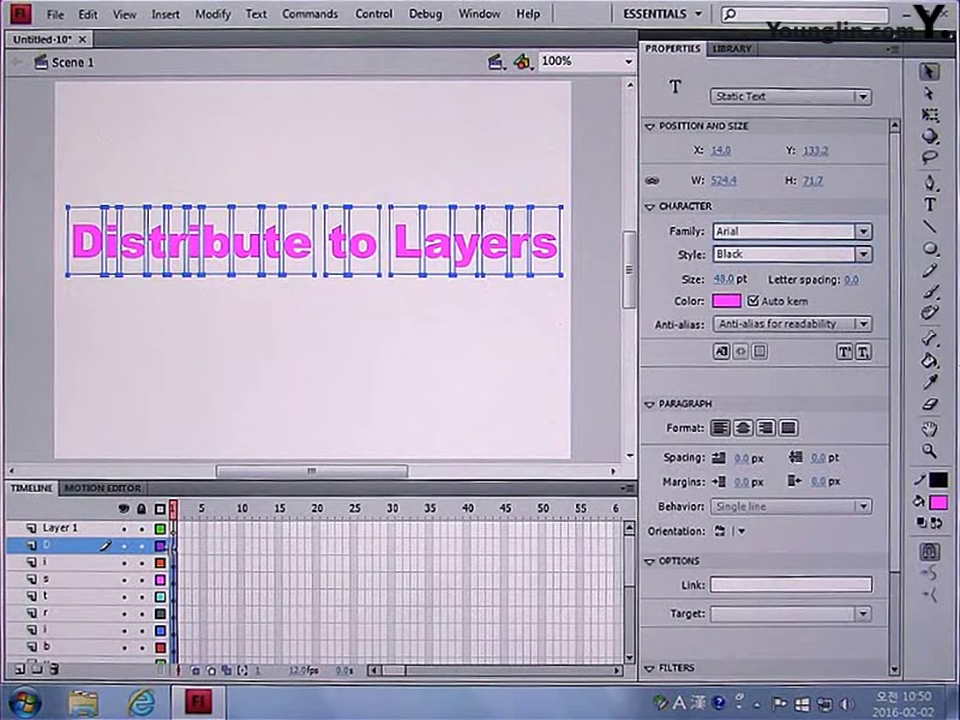
# Step: Convert the letter D on its layer into a Graphic symbol, keeping the default symbol name
pyautogui.click(174, 546)
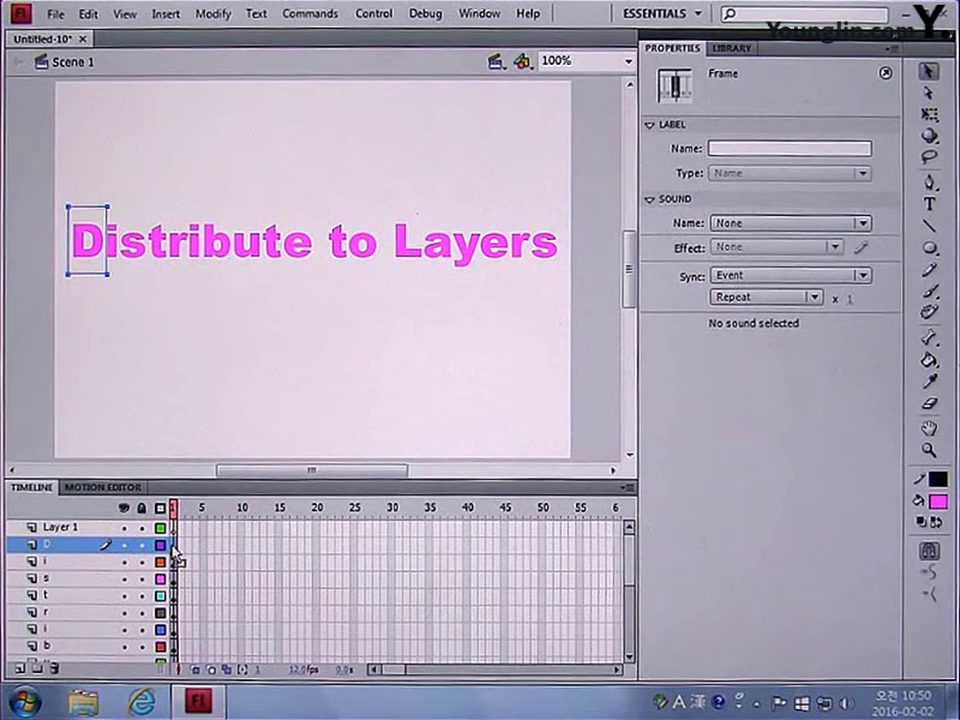
pyautogui.press('F8')
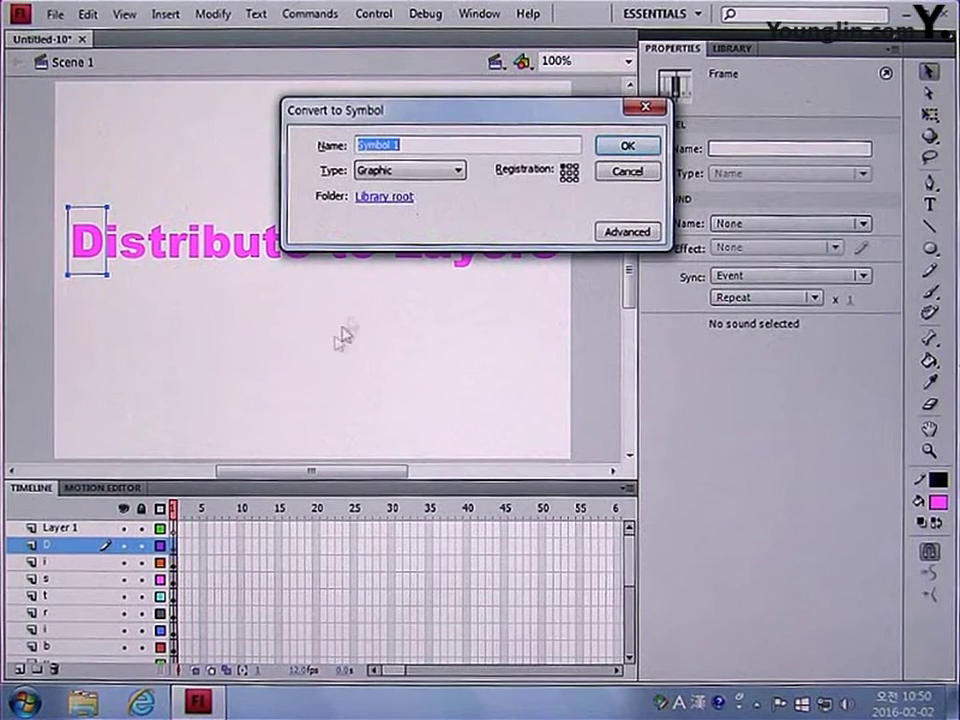
pyautogui.click(431, 172)
pyautogui.click(420, 214)
pyautogui.click(606, 150)
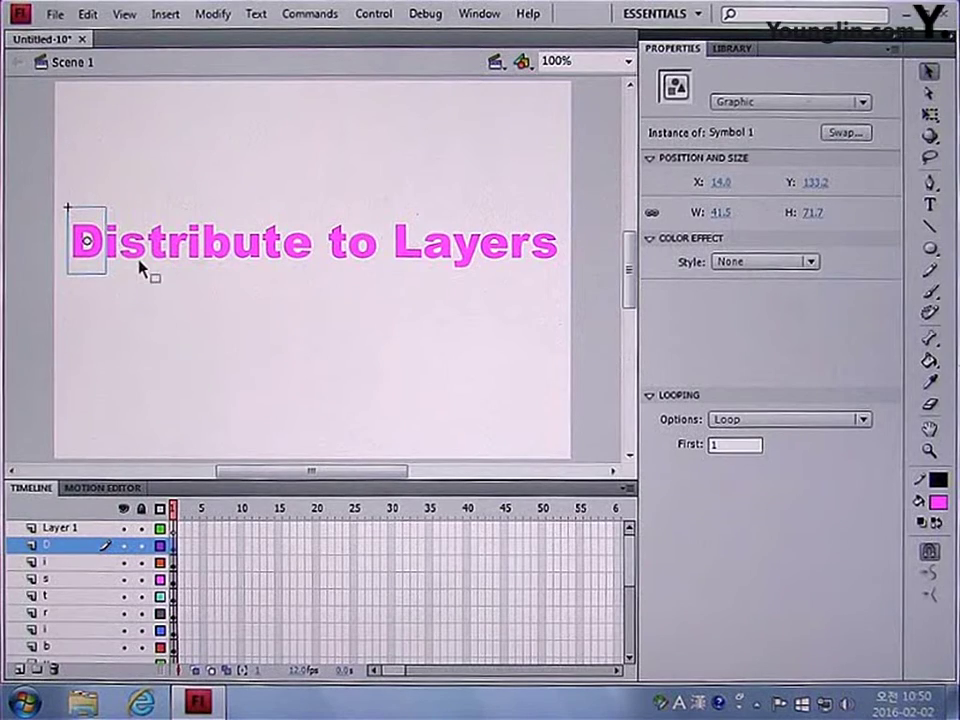
# Step: Convert the letters i, s and t following the D into separate Graphic symbols with default names
pyautogui.click(175, 563)
pyautogui.press('F8')
pyautogui.click(640, 148)
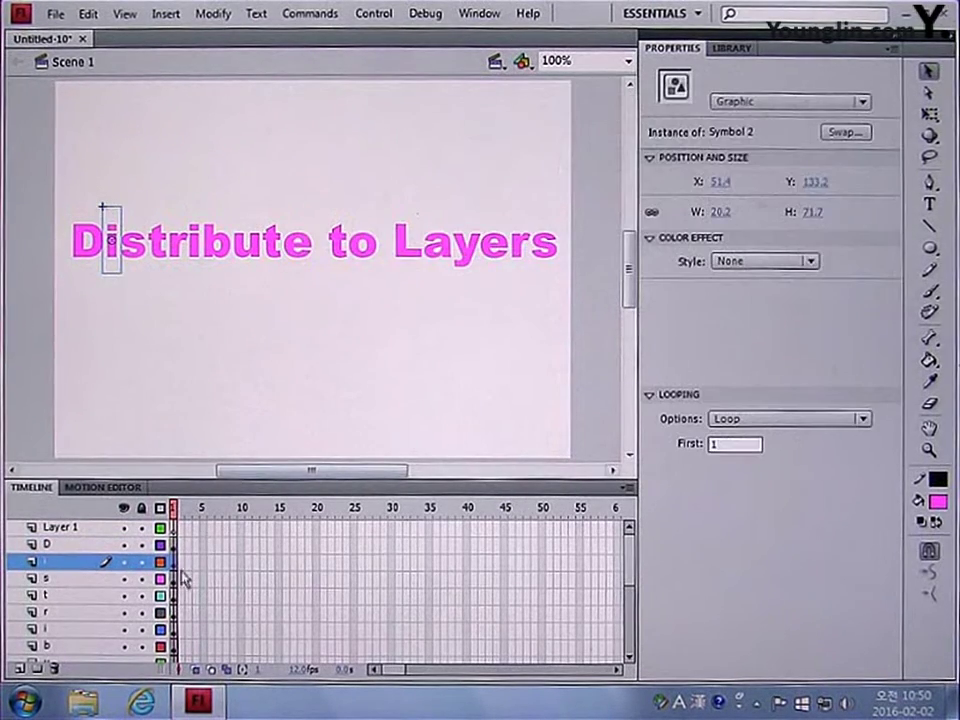
pyautogui.click(176, 579)
pyautogui.press('F8')
pyautogui.click(610, 143)
pyautogui.click(176, 595)
pyautogui.press('F8')
pyautogui.click(610, 143)
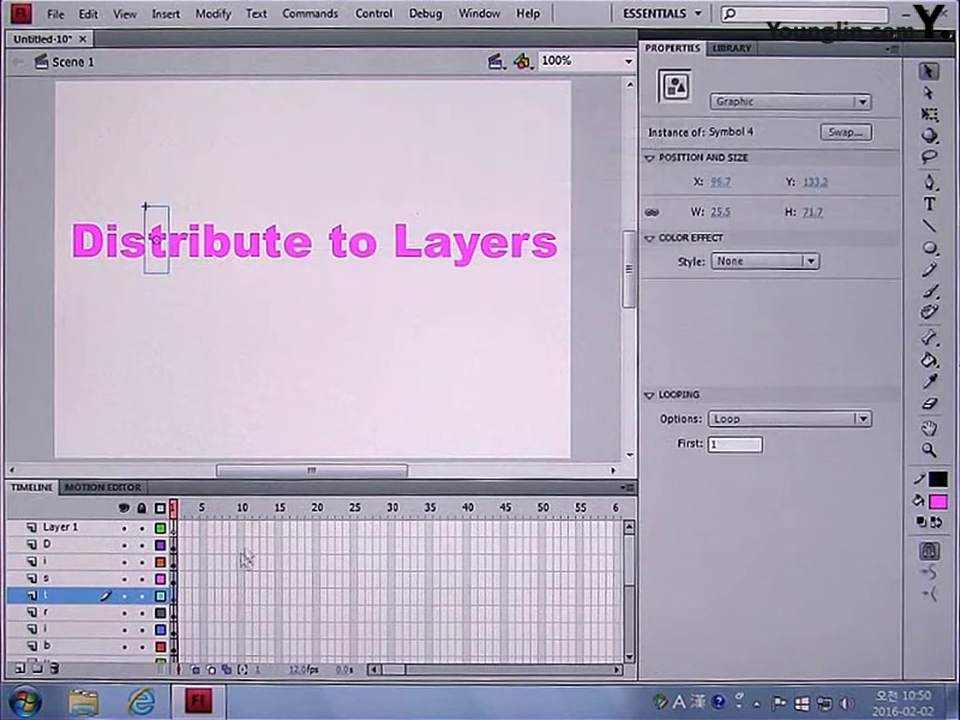
# Step: Convert the letters r, i and b of "Distribute" into separate Graphic symbols with default names
pyautogui.click(176, 612)
pyautogui.press('F8')
pyautogui.click(610, 143)
pyautogui.click(176, 628)
pyautogui.press('F8')
pyautogui.click(610, 143)
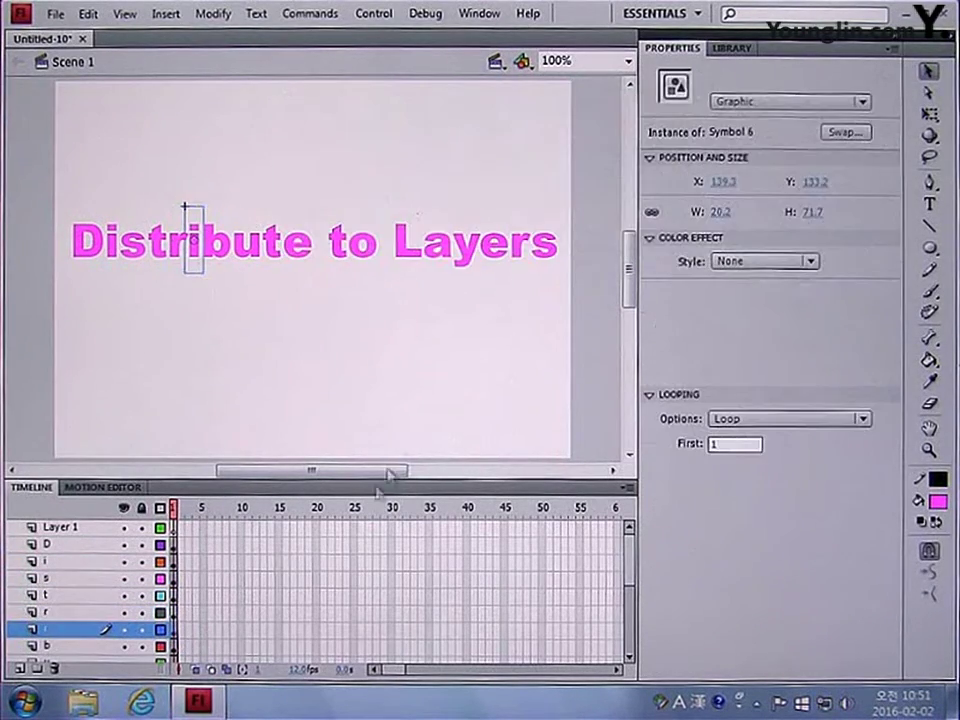
pyautogui.click(176, 645)
pyautogui.press('F8')
pyautogui.click(621, 144)
# Step: Convert the last letters u, t and e of "Distribute" into separate Graphic symbols with default names
pyautogui.moveTo(633, 565); pyautogui.dragTo(632, 605)
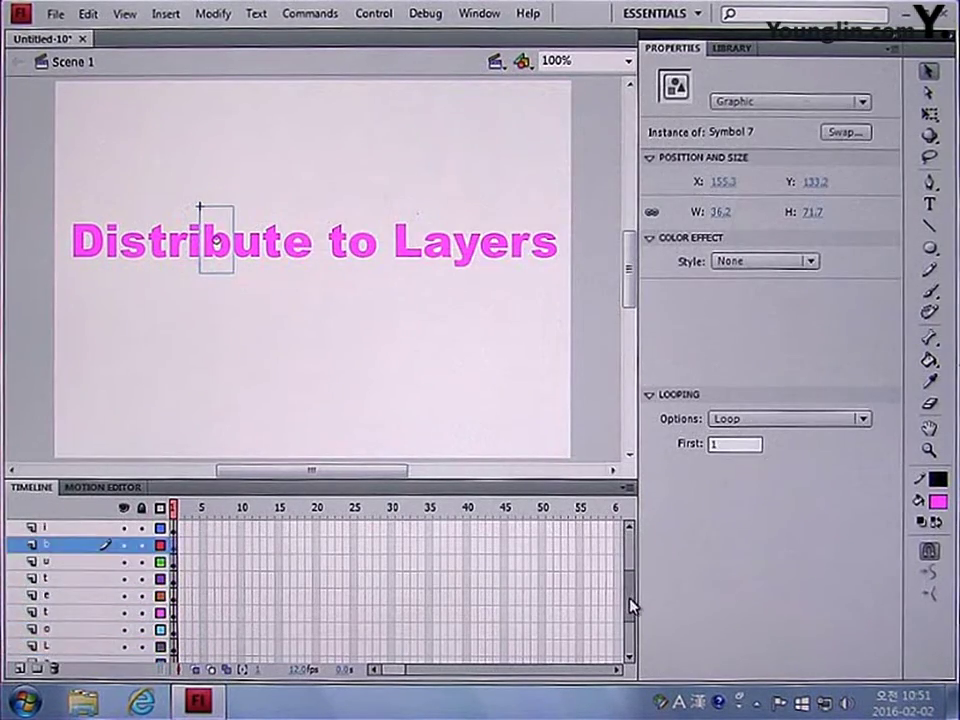
pyautogui.click(176, 561)
pyautogui.press('F8')
pyautogui.click(621, 144)
pyautogui.click(176, 578)
pyautogui.press('F8')
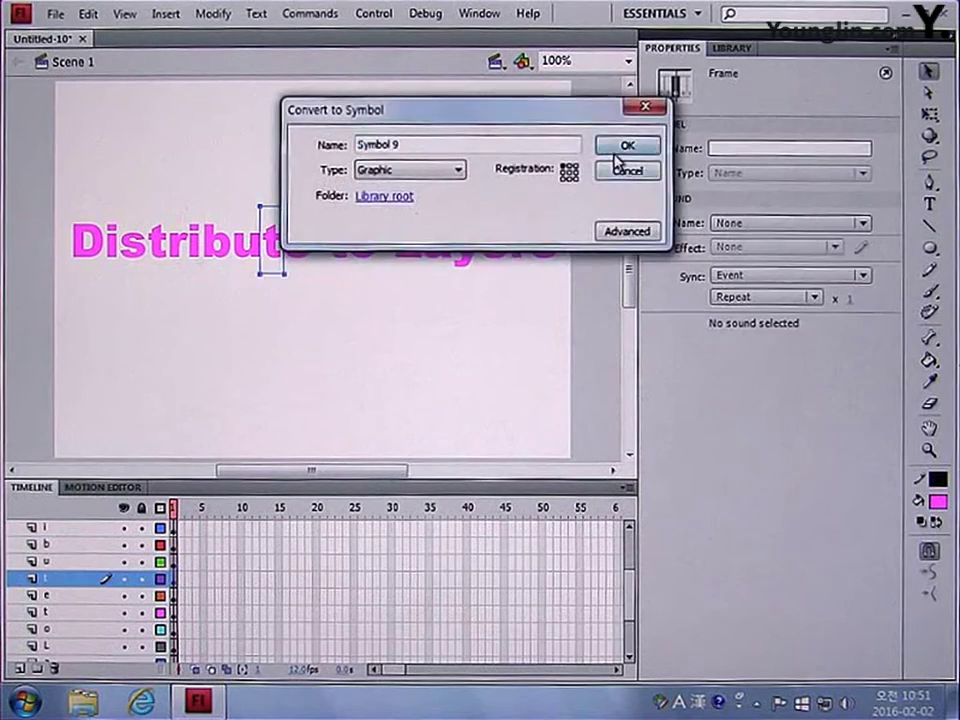
pyautogui.click(621, 144)
pyautogui.click(176, 595)
pyautogui.press('F8')
pyautogui.click(621, 144)
# Step: Convert the letters t and o of "to" and the L of "Layers" into separate Graphic symbols
pyautogui.click(176, 612)
pyautogui.press('F8')
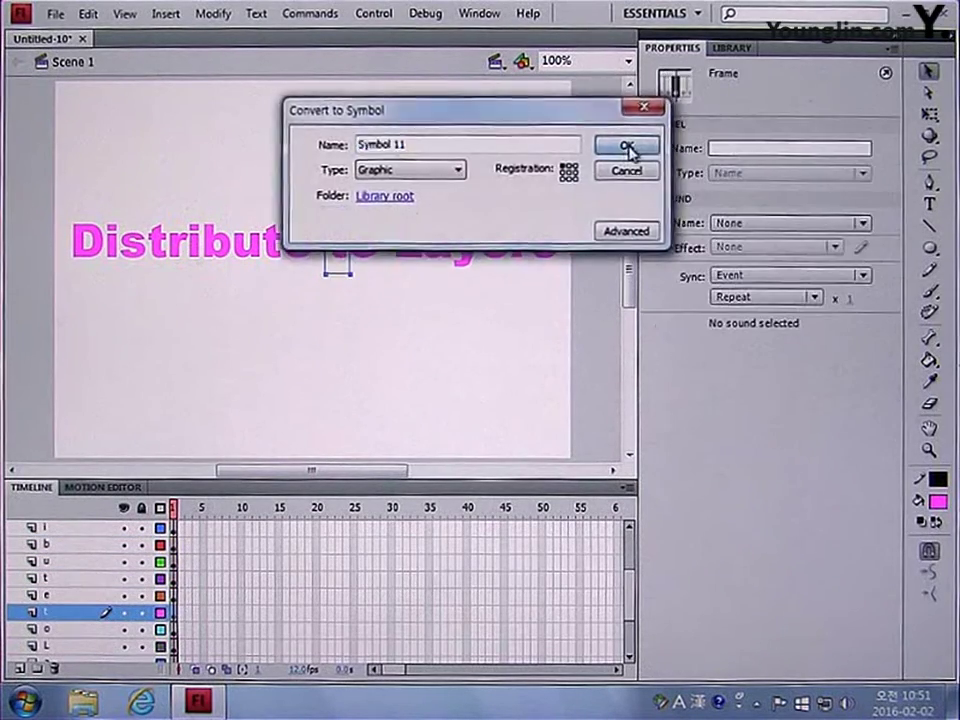
pyautogui.click(621, 144)
pyautogui.click(176, 629)
pyautogui.press('F8')
pyautogui.click(621, 144)
pyautogui.click(176, 646)
pyautogui.press('F8')
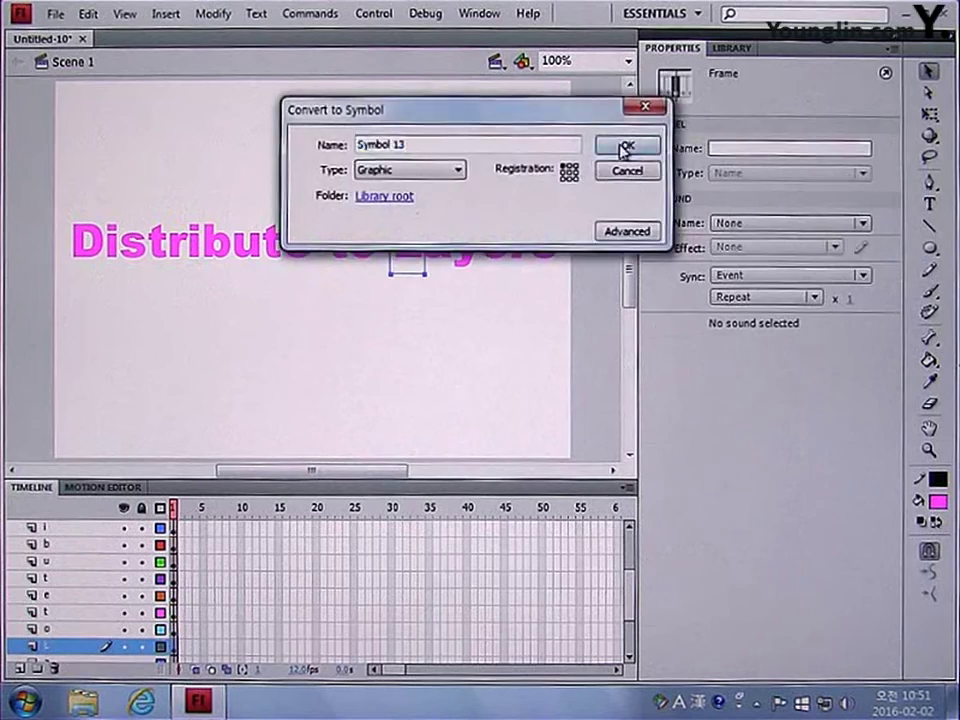
pyautogui.click(621, 144)
# Step: Convert the letters a, y and e of "Layers" into separate Graphic symbols with default names
pyautogui.scroll(-1, 631, 614)
pyautogui.scroll(-2, 631, 614)
pyautogui.click(176, 578)
pyautogui.press('F8')
pyautogui.click(621, 144)
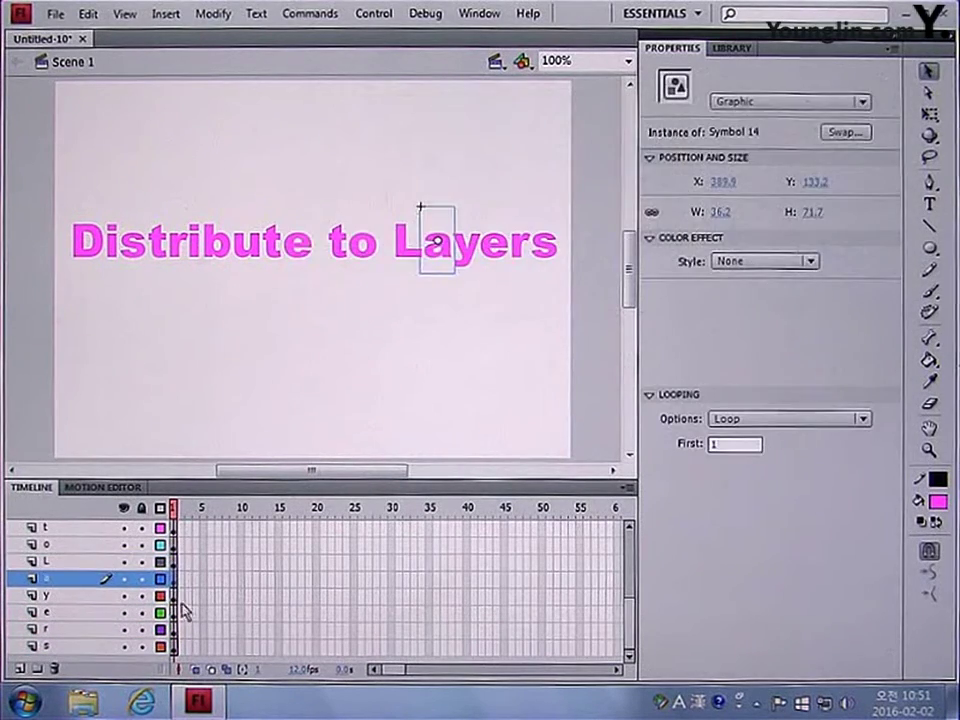
pyautogui.click(176, 595)
pyautogui.press('F8')
pyautogui.click(621, 144)
pyautogui.click(176, 612)
pyautogui.press('F8')
pyautogui.click(621, 144)
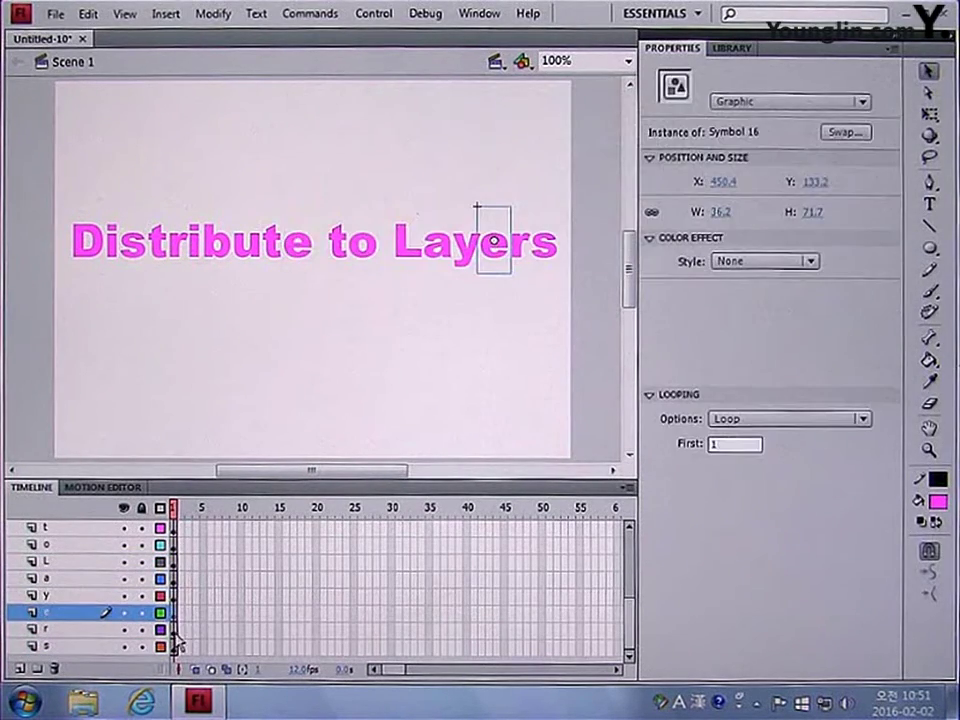
# Step: Convert the final letters r and s of "Layers" into separate Graphic symbols with default names
pyautogui.click(176, 629)
pyautogui.press('F8')
pyautogui.click(621, 144)
pyautogui.click(176, 646)
pyautogui.press('F8')
pyautogui.click(621, 144)
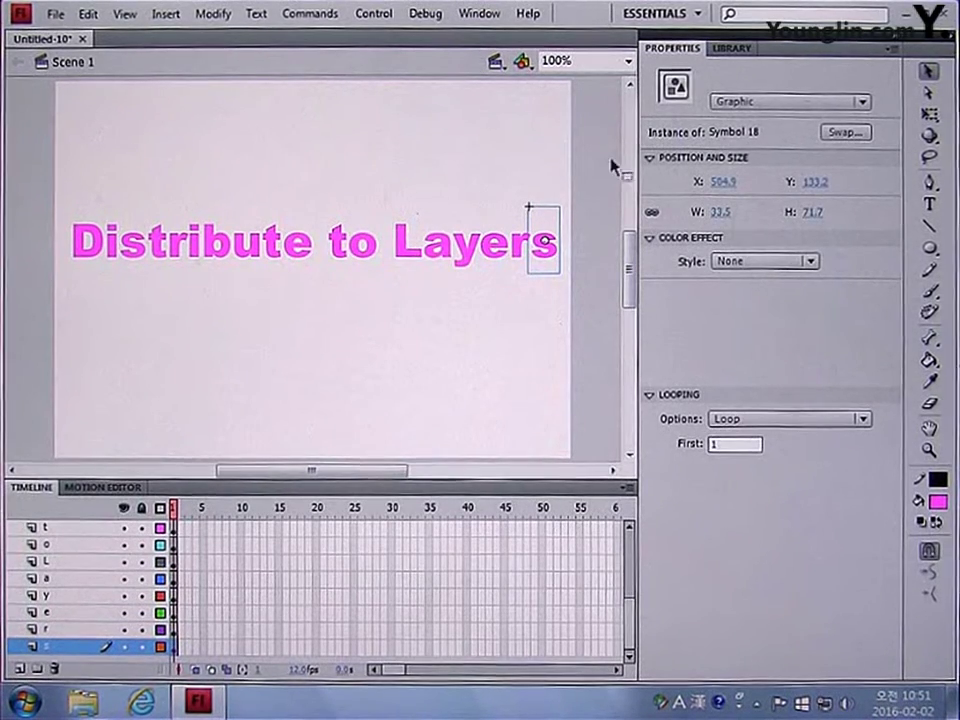
# Step: Select frame 1 of all letter layers and move the letters straight up off the stage to about Y -77.8
pyautogui.moveTo(628, 628); pyautogui.dragTo(632, 536)
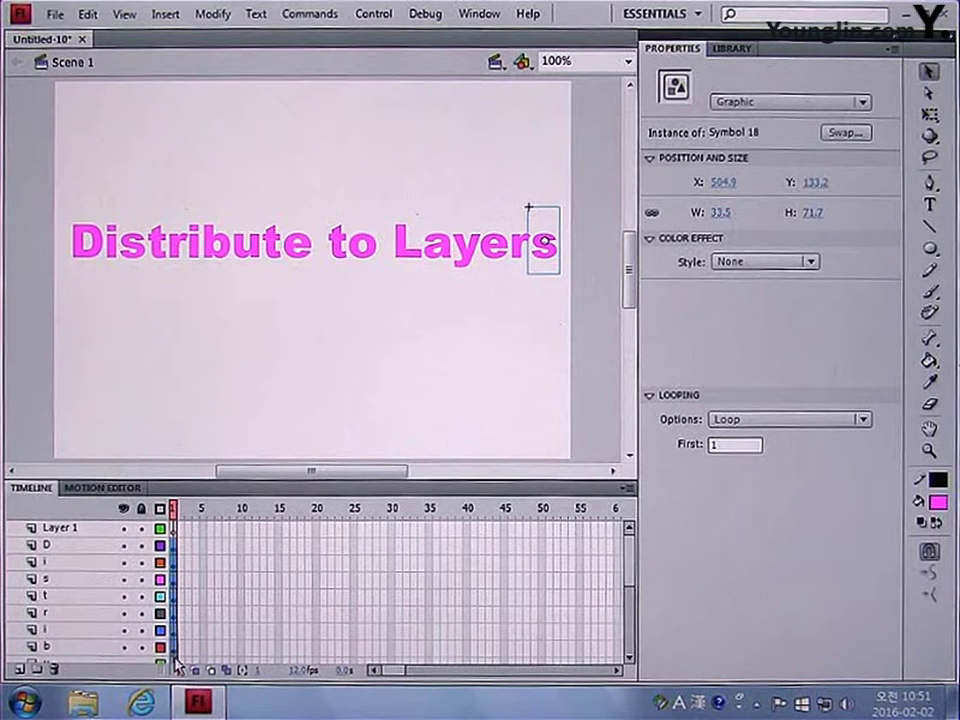
pyautogui.moveTo(176, 665); pyautogui.dragTo(180, 685)
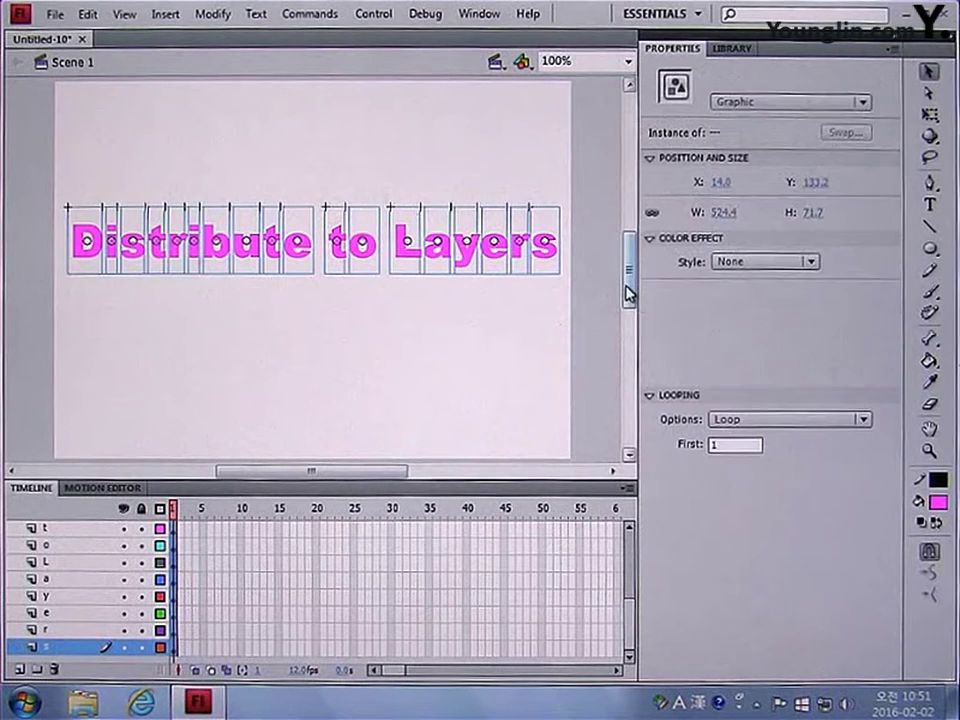
pyautogui.moveTo(628, 290); pyautogui.dragTo(636, 264)
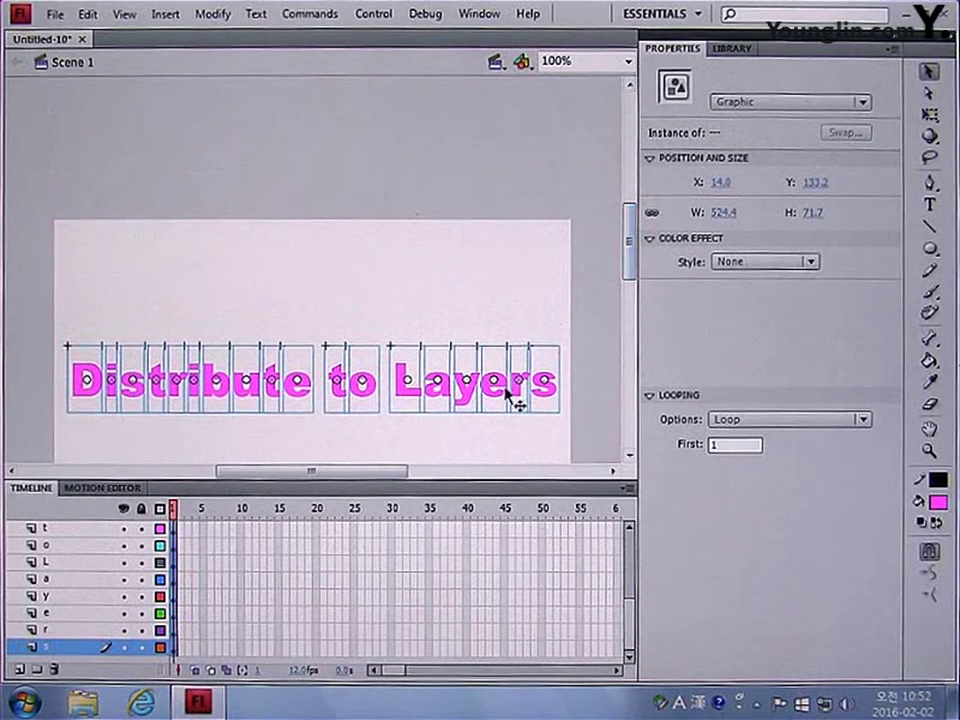
pyautogui.moveTo(506, 391); pyautogui.dragTo(490, 197)
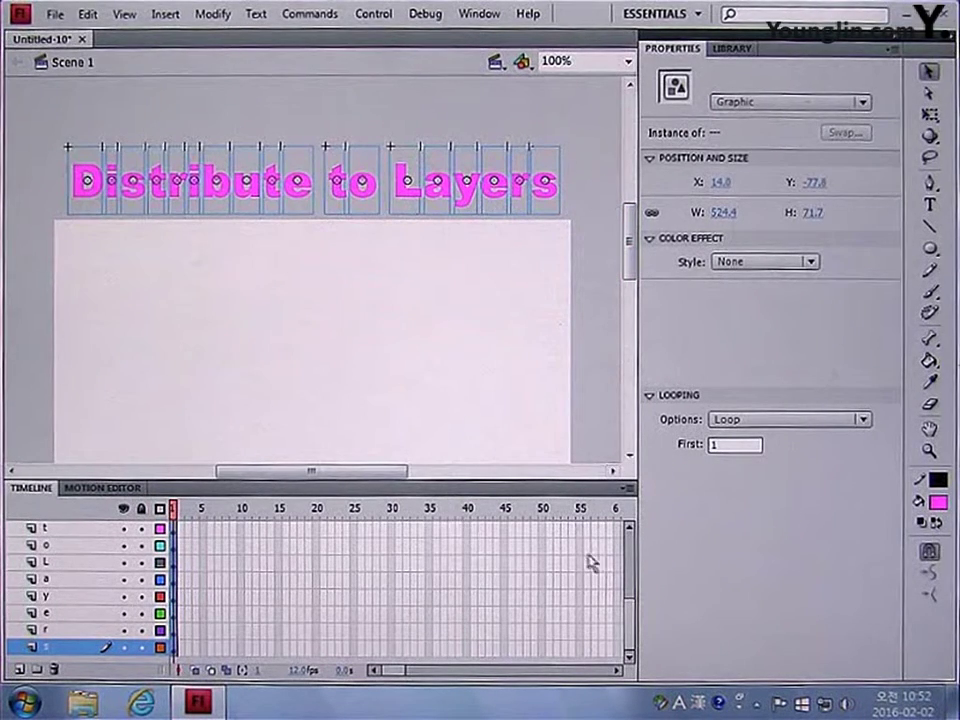
# Step: Insert keyframes at frame 40 on all letter layers and move the letters straight down onto the stage to about Y 162.2
pyautogui.moveTo(632, 612); pyautogui.dragTo(631, 562)
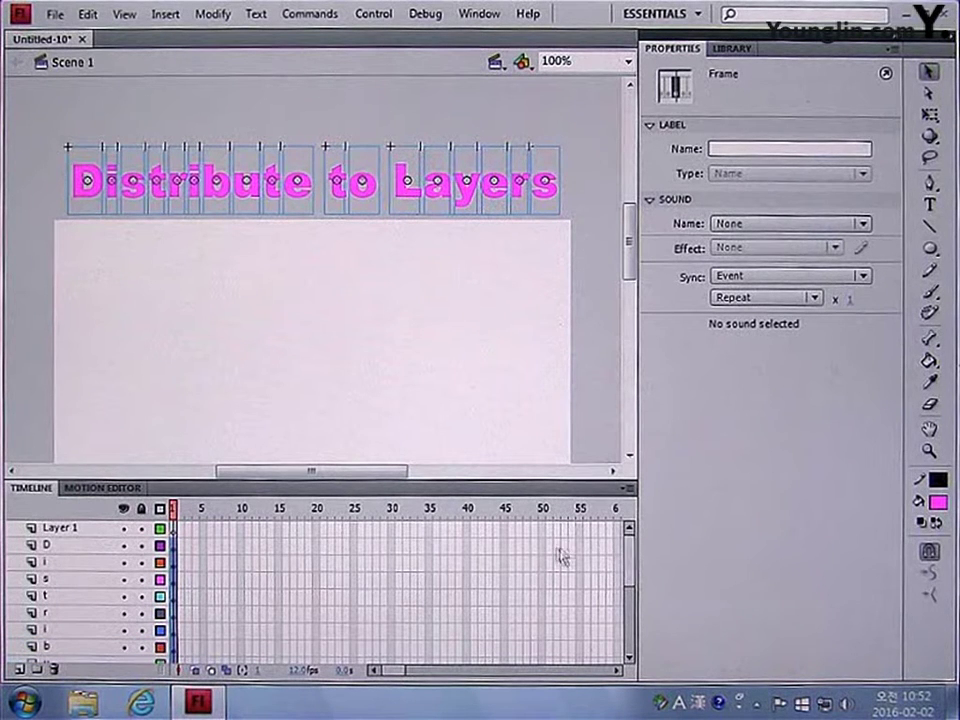
pyautogui.click(466, 546)
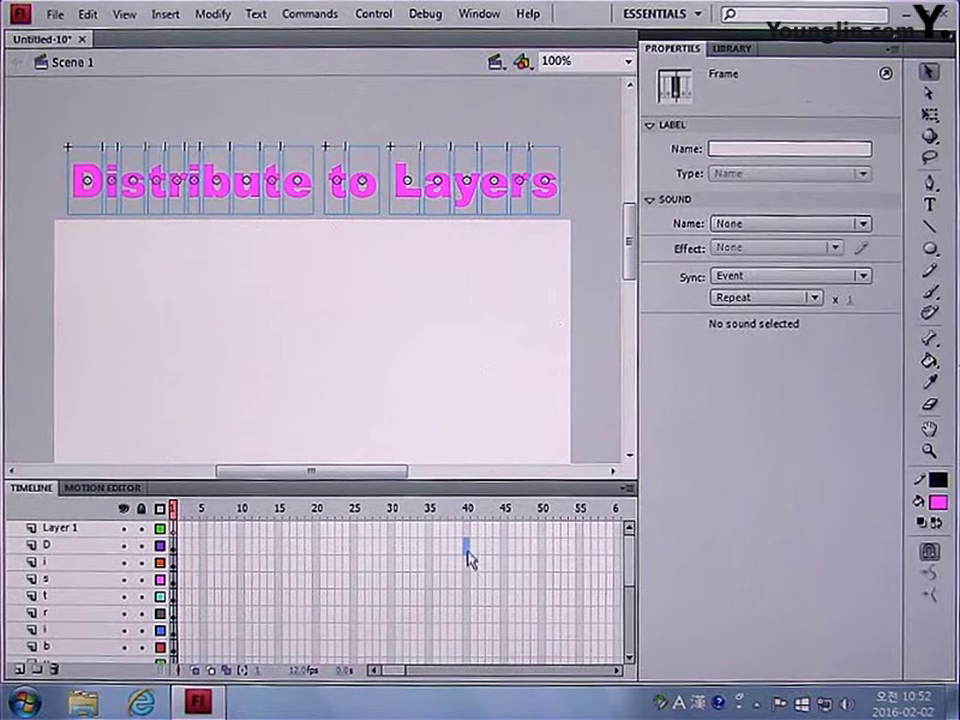
pyautogui.moveTo(470, 612); pyautogui.dragTo(470, 678)
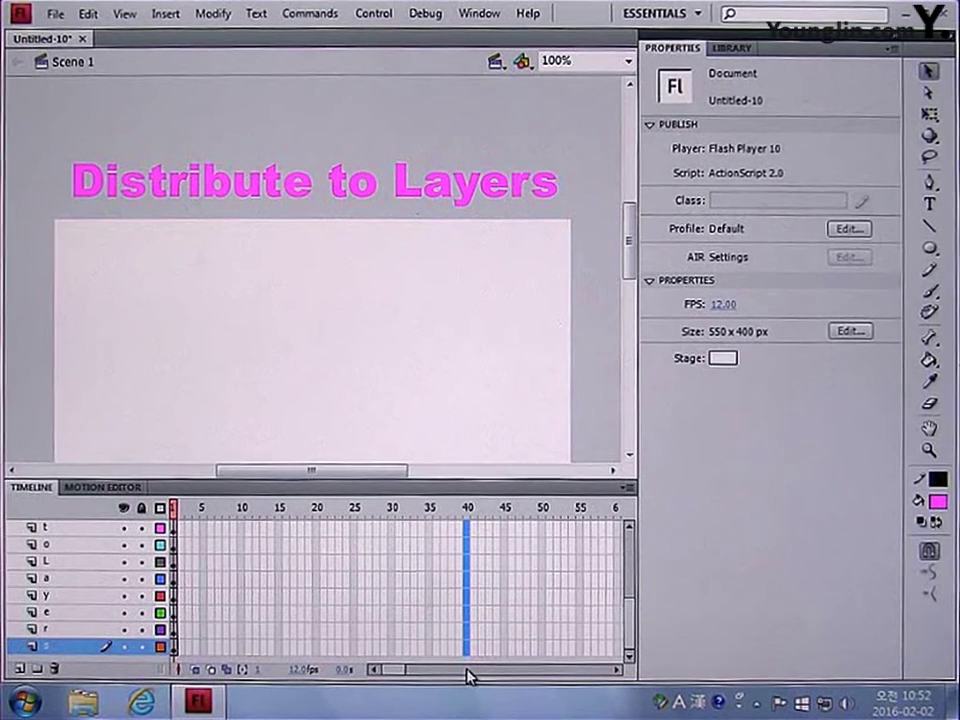
pyautogui.press('F5')
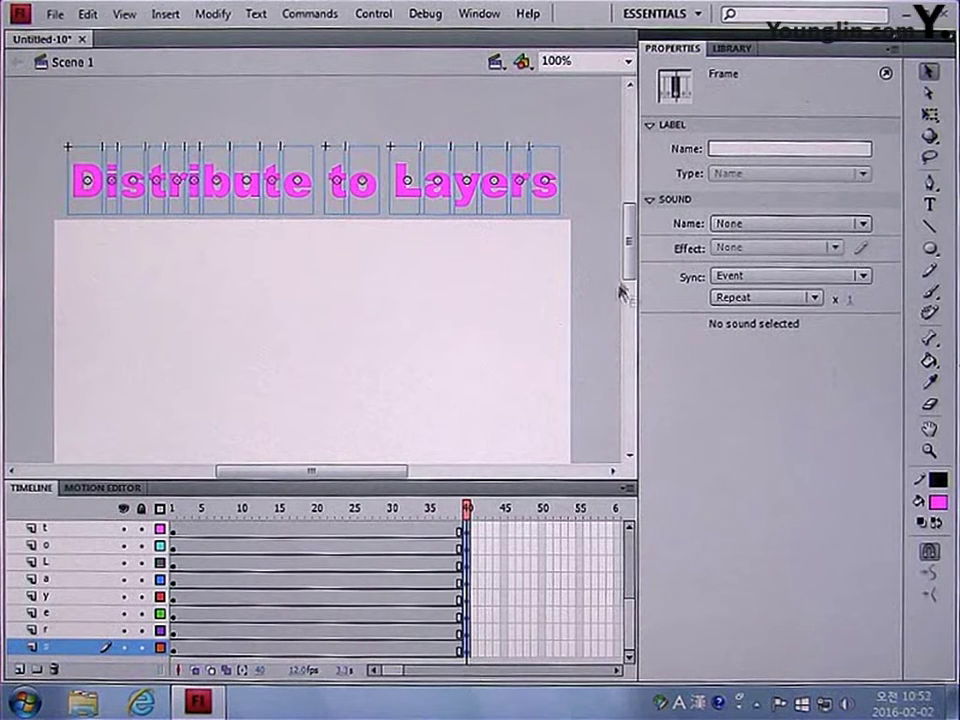
pyautogui.moveTo(628, 274); pyautogui.dragTo(628, 287)
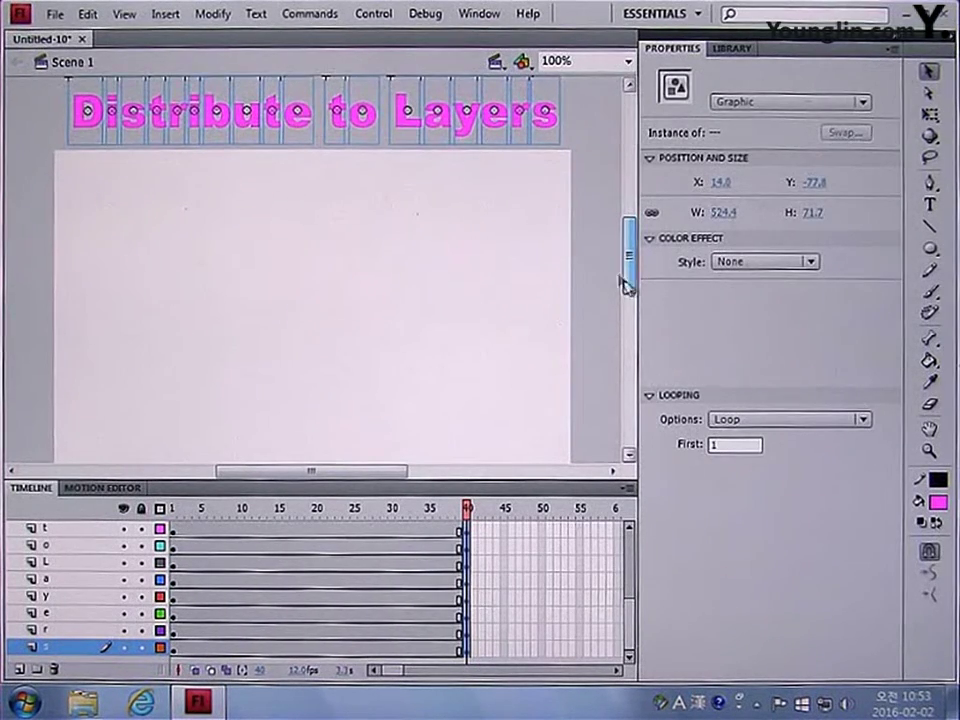
pyautogui.moveTo(497, 133); pyautogui.dragTo(493, 358)
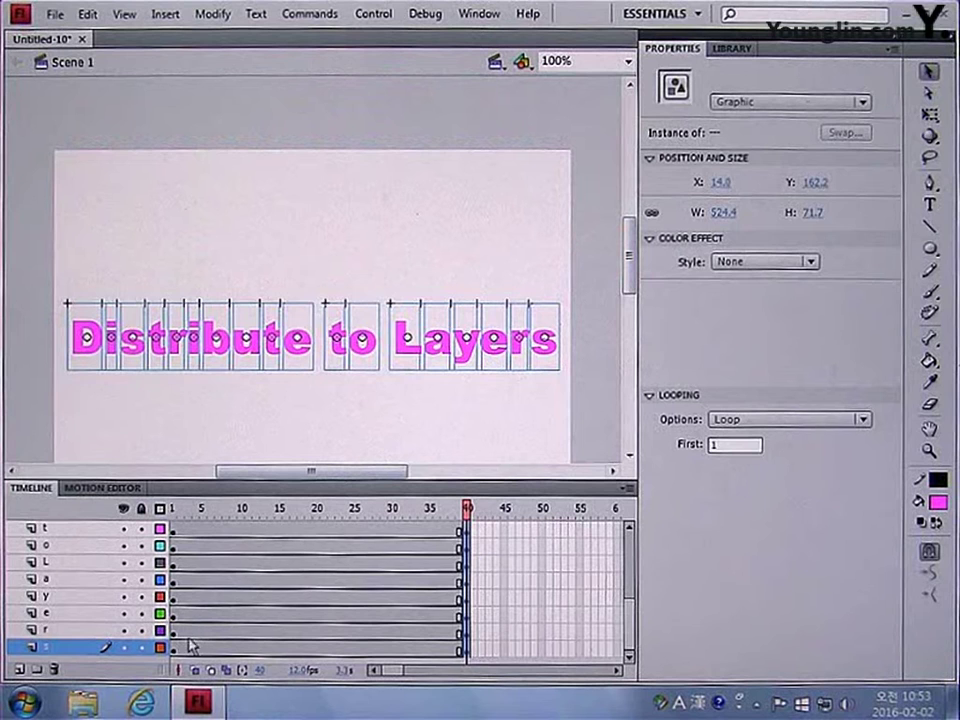
# Step: Select frame 1 of all letter layers and flip the letters above the stage vertically
pyautogui.click(174, 649)
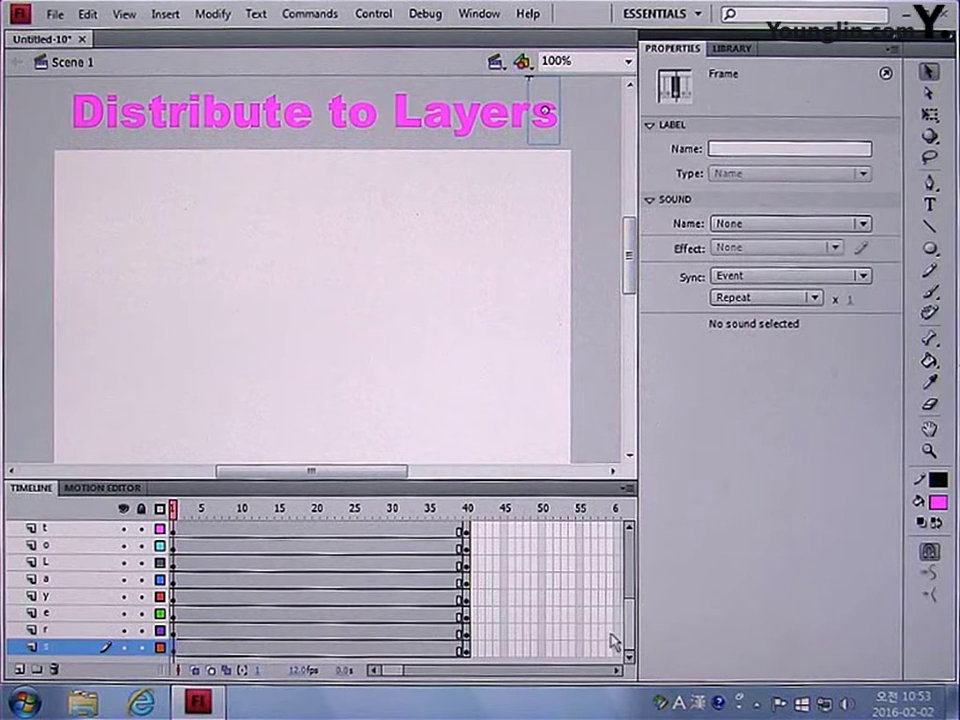
pyautogui.moveTo(630, 650); pyautogui.dragTo(632, 561)
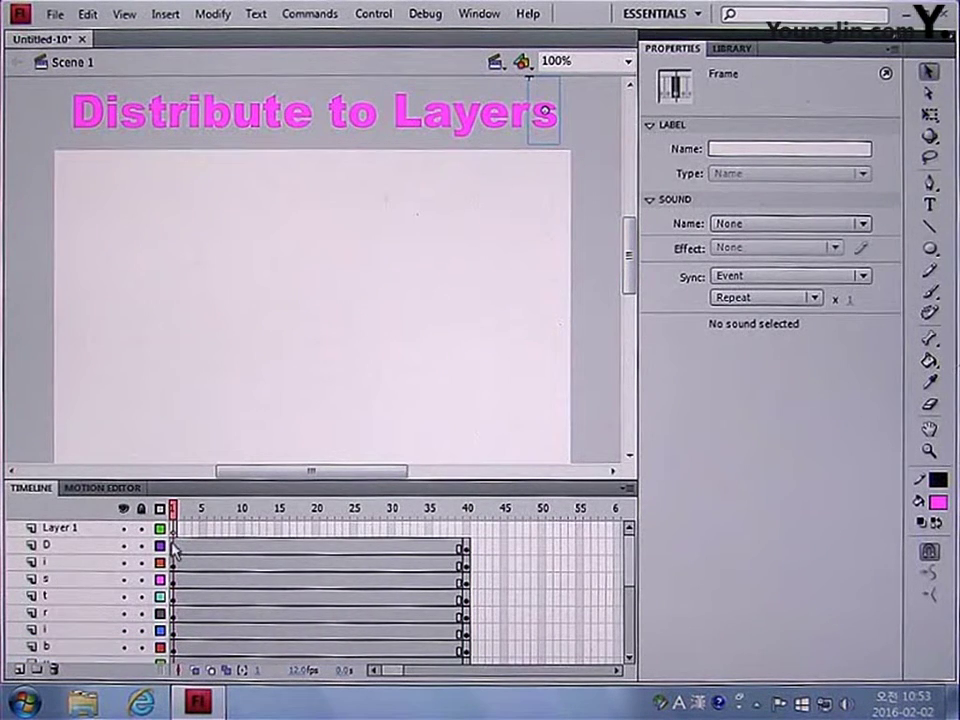
pyautogui.moveTo(172, 545); pyautogui.dragTo(176, 686)
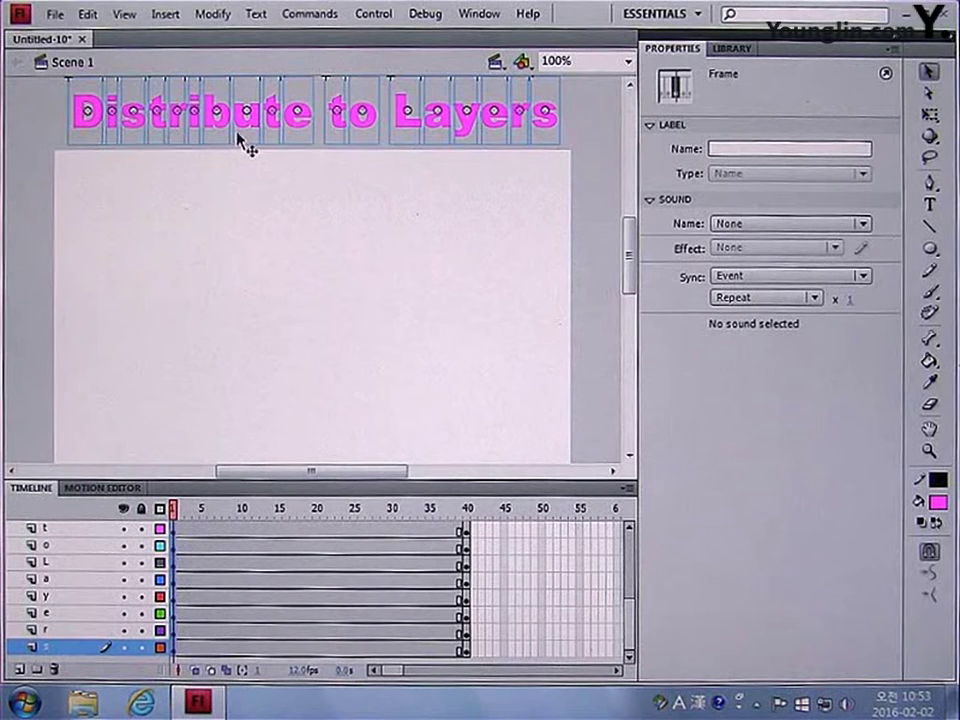
pyautogui.click(213, 14)
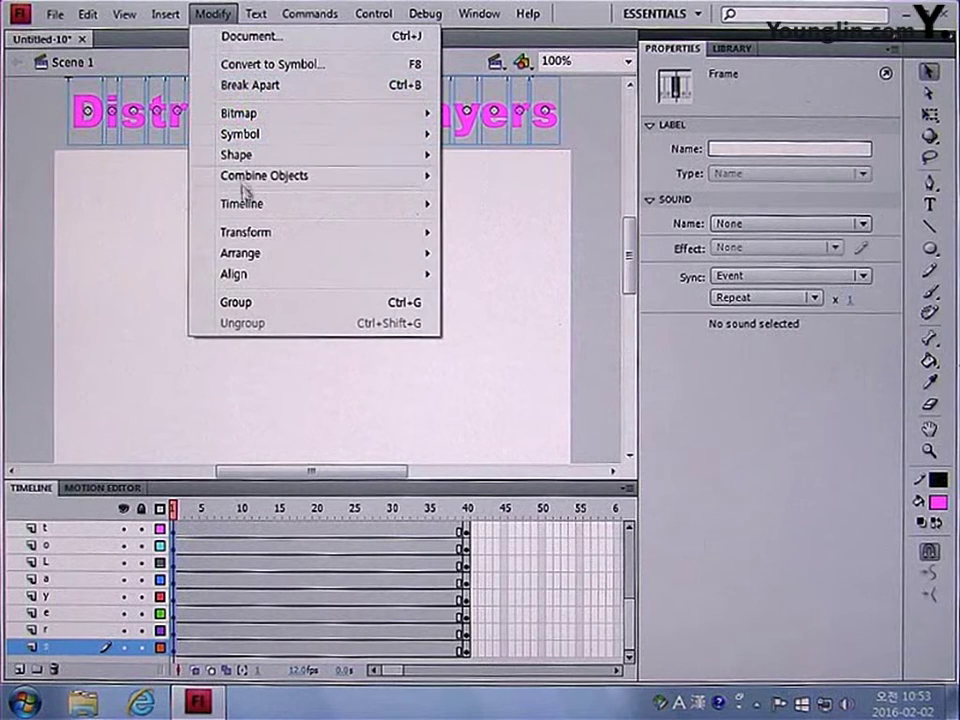
pyautogui.moveTo(242, 238)
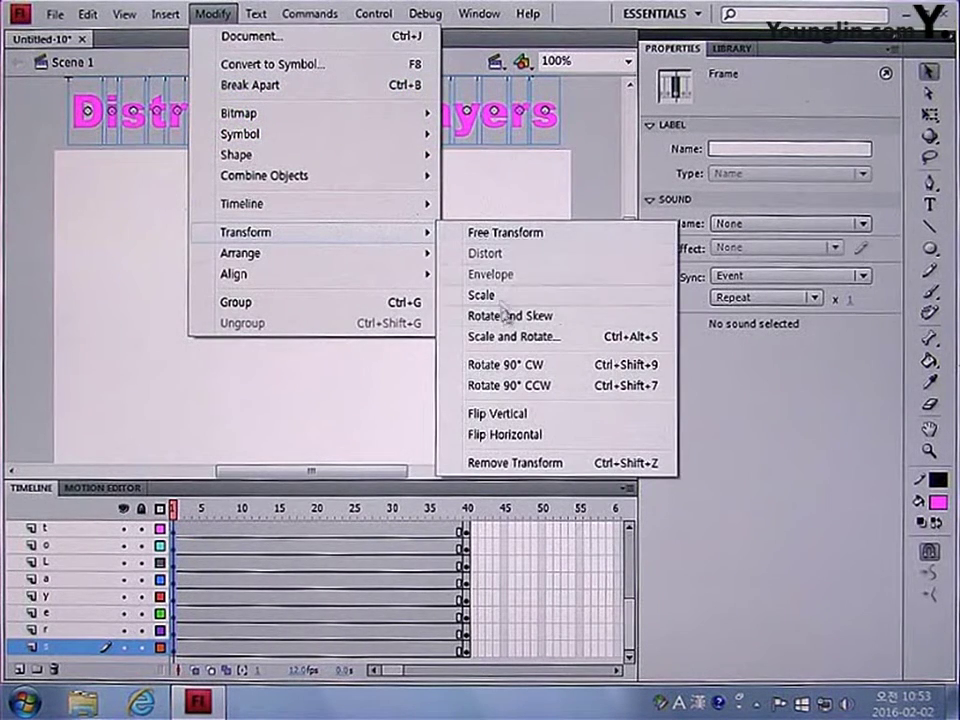
pyautogui.click(514, 413)
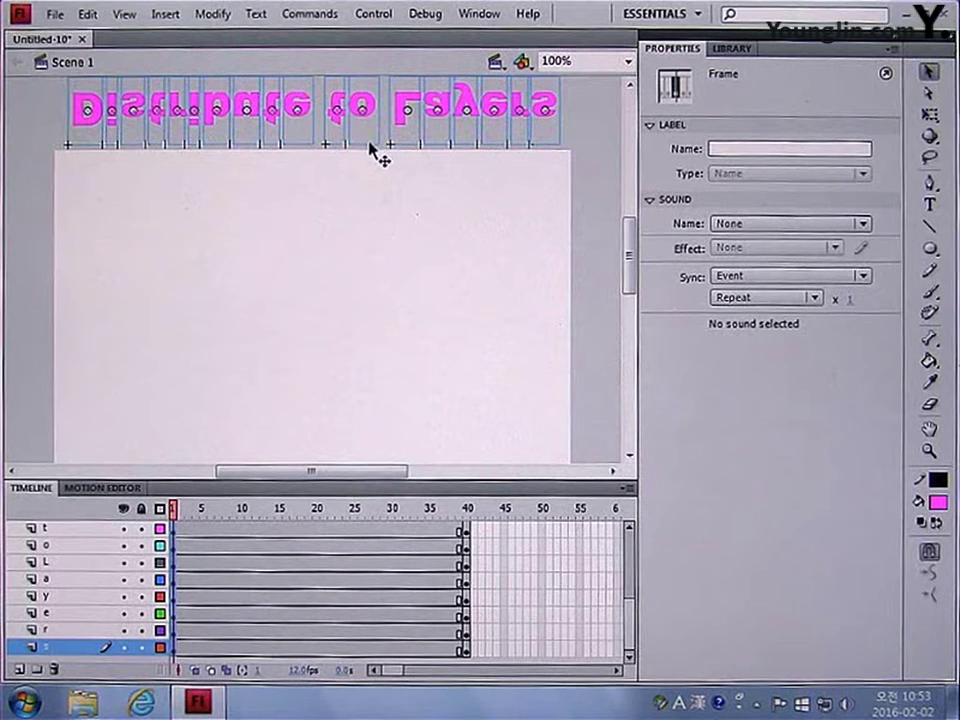
# Step: Create a classic tween between frames 1 and 40 on all the letter layers, D through s
pyautogui.moveTo(633, 640); pyautogui.dragTo(631, 553)
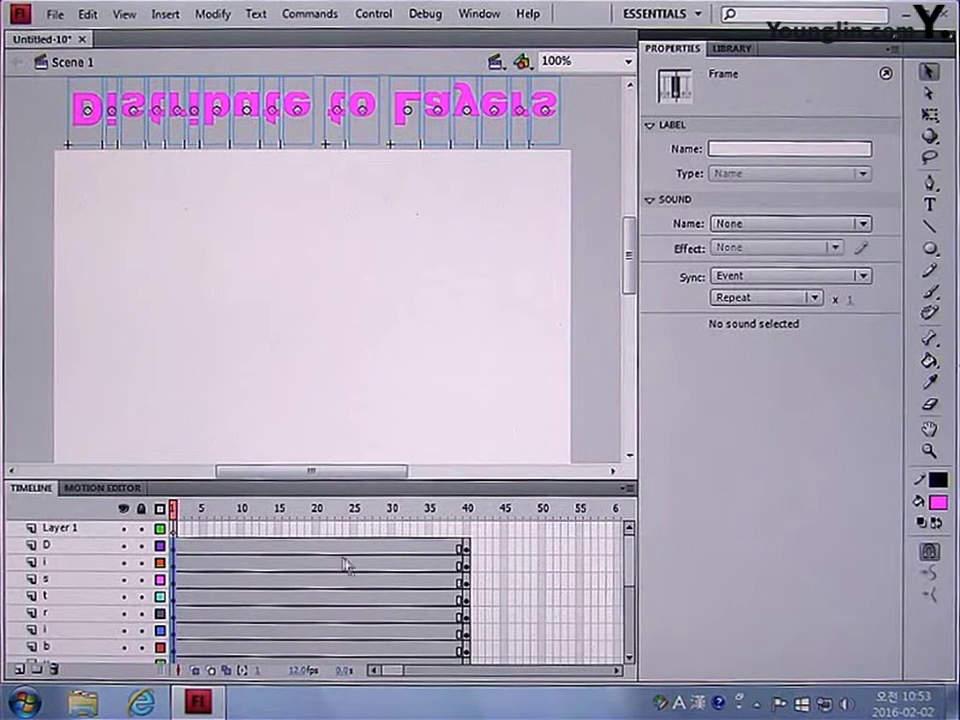
pyautogui.moveTo(318, 556); pyautogui.dragTo(316, 670)
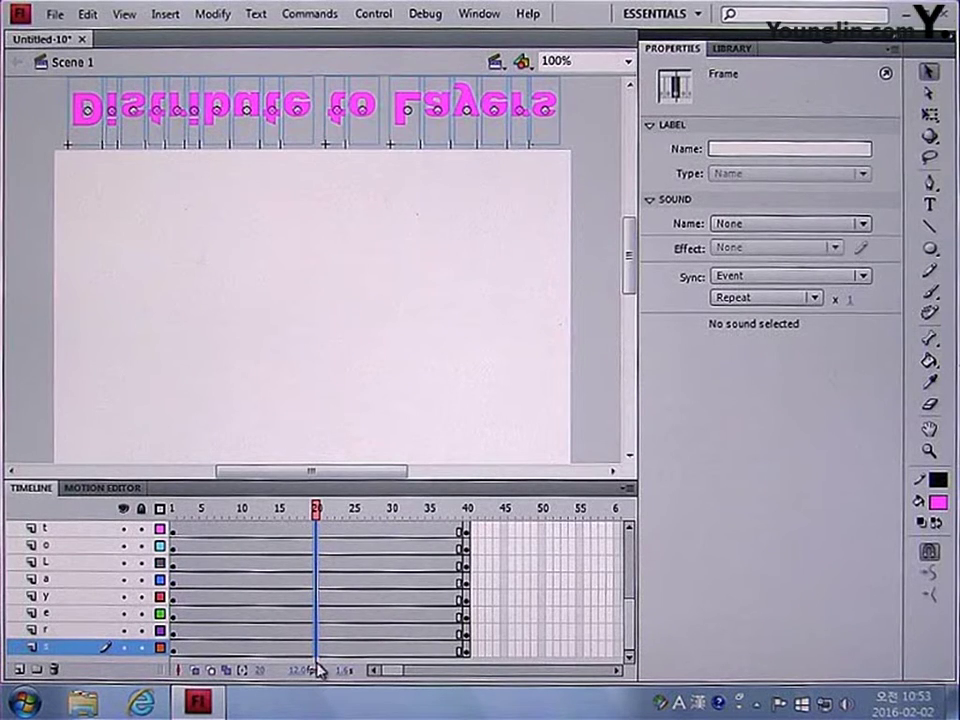
pyautogui.rightClick(317, 651)
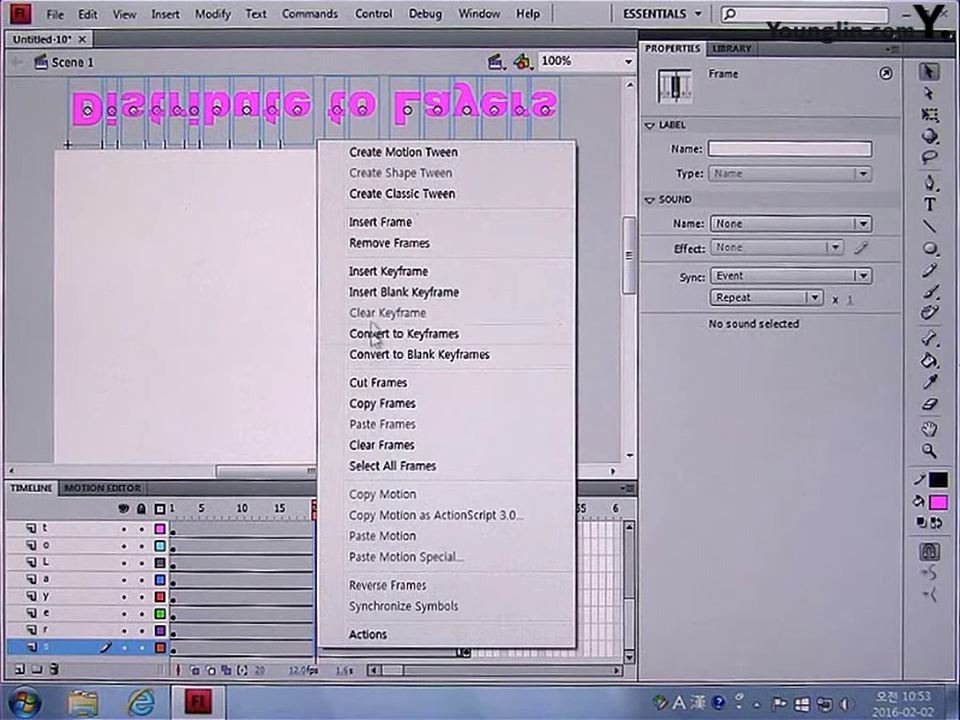
pyautogui.click(375, 195)
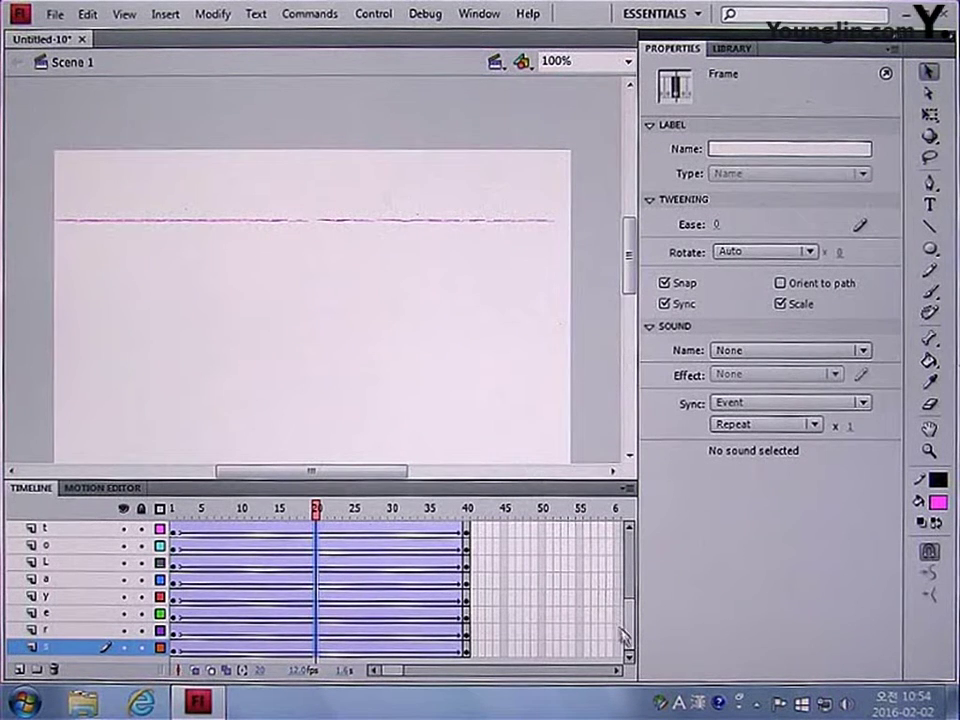
# Step: Move the starting keyframes of the first i and s layers below D to frames 3 and 5
pyautogui.moveTo(627, 632); pyautogui.dragTo(629, 570)
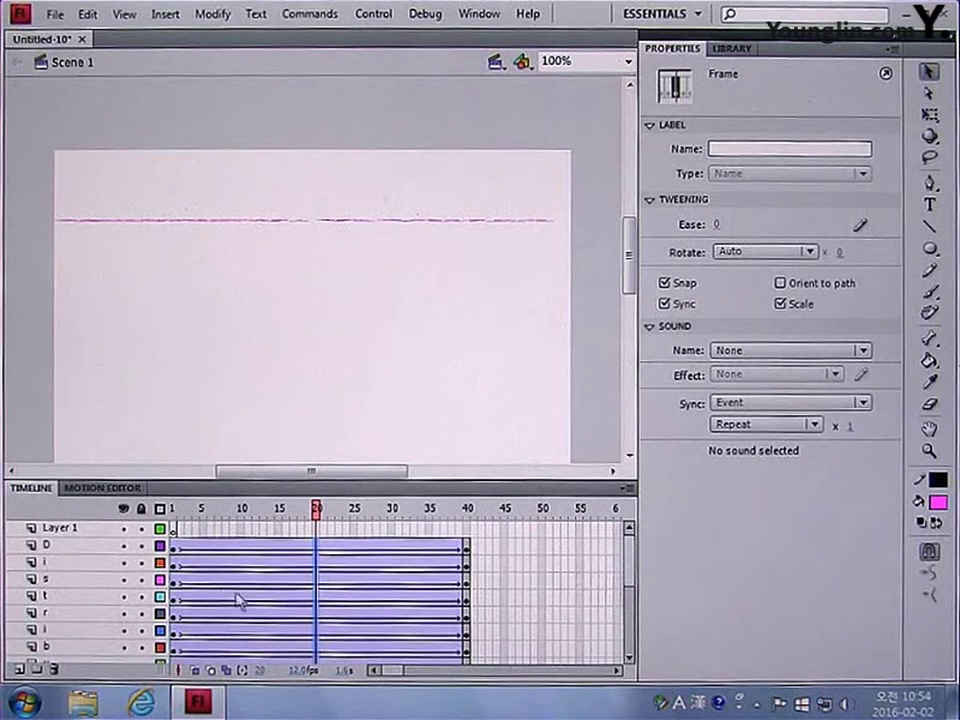
pyautogui.click(173, 565)
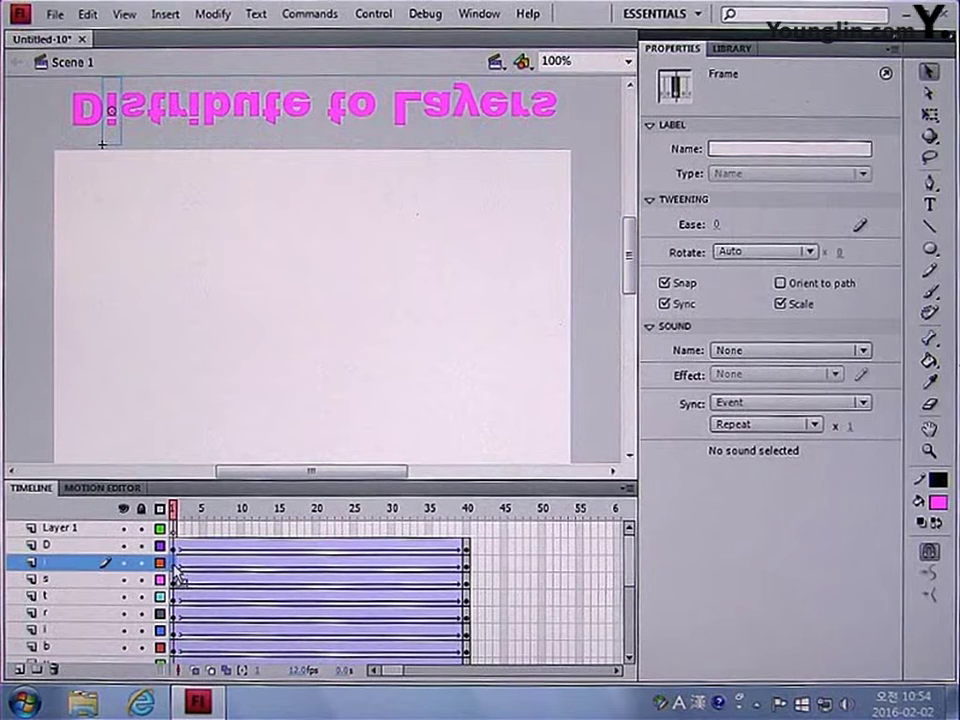
pyautogui.click(187, 566)
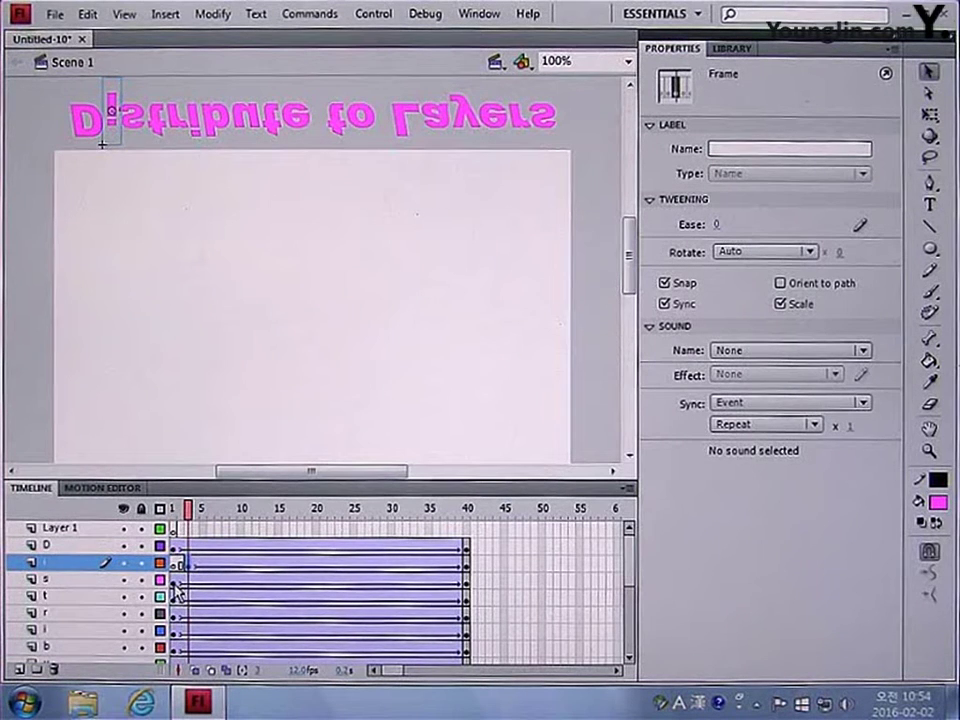
pyautogui.click(174, 581)
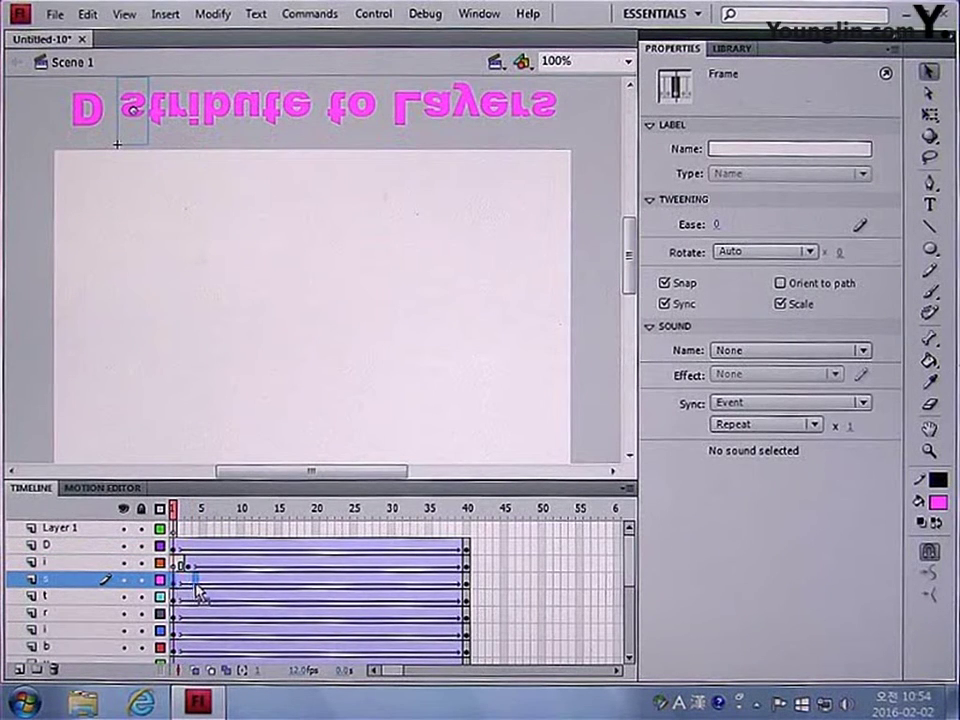
pyautogui.click(201, 584)
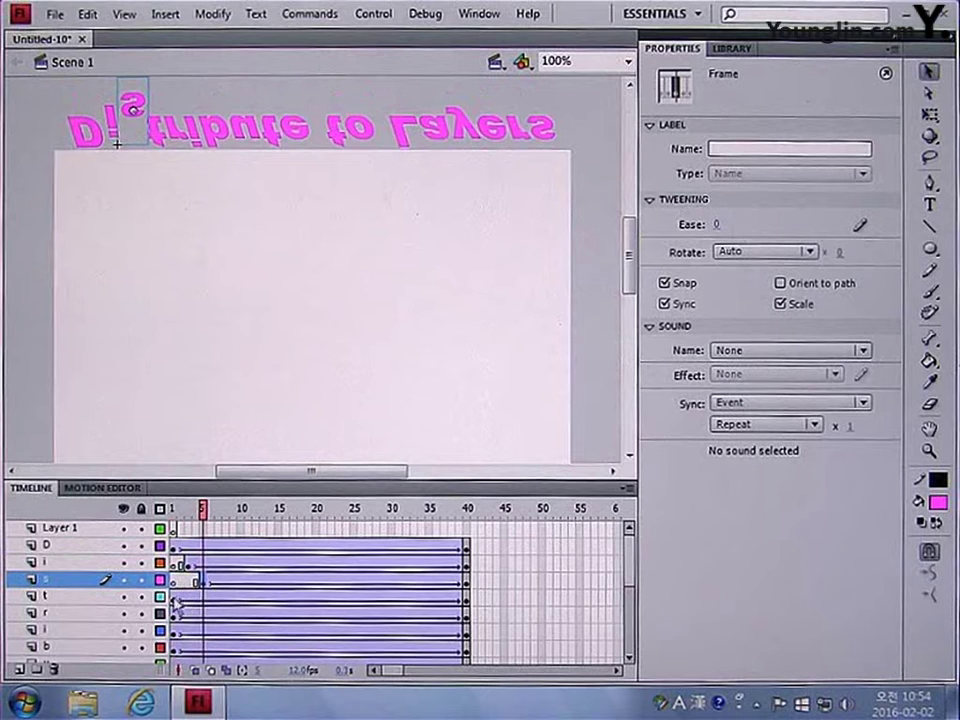
# Step: Shift the starting keyframes of the t, r, i and b layers of "Distribute" to frames 7, 9, 11 and 13
pyautogui.click(174, 598)
pyautogui.moveTo(199, 599); pyautogui.dragTo(230, 617)
pyautogui.click(174, 614)
pyautogui.click(174, 631)
pyautogui.moveTo(174, 631); pyautogui.dragTo(247, 637)
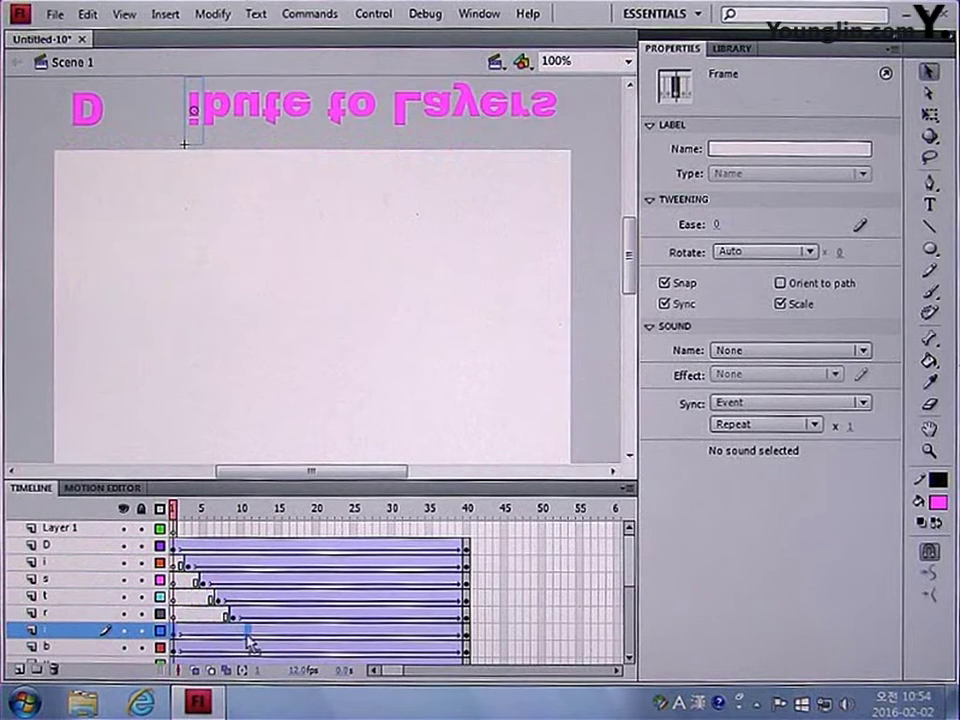
pyautogui.click(174, 647)
pyautogui.moveTo(174, 647); pyautogui.dragTo(258, 648)
# Step: Shift the starting keyframes of the u, t and e layers ending "Distribute" to frames 15, 17 and 19
pyautogui.scroll(-2, 630, 612)
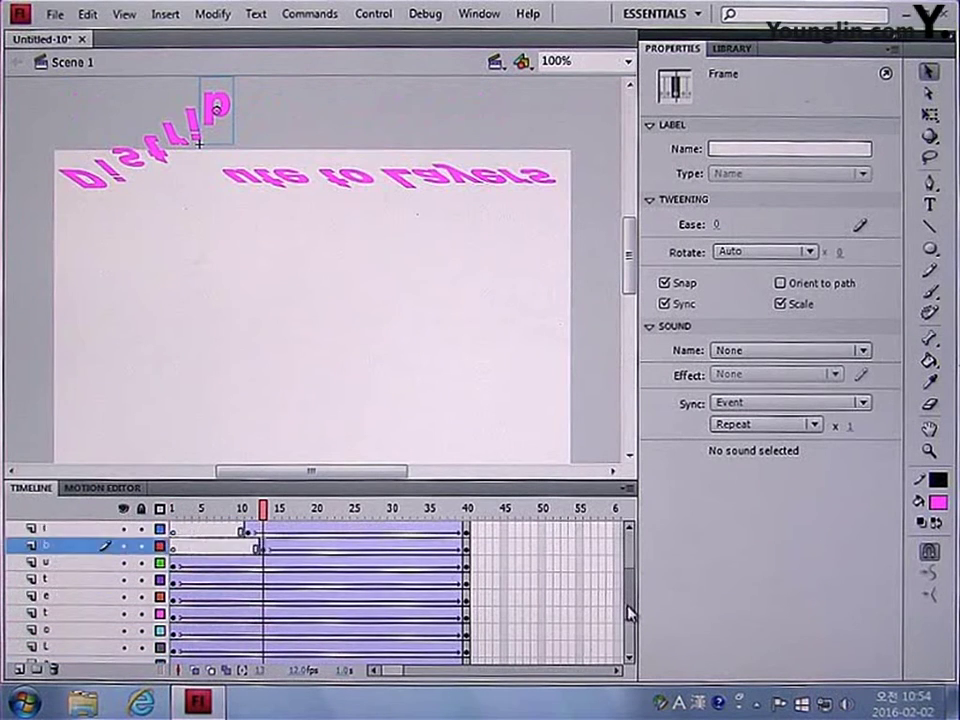
pyautogui.scroll(-1, 630, 612)
pyautogui.click(174, 546)
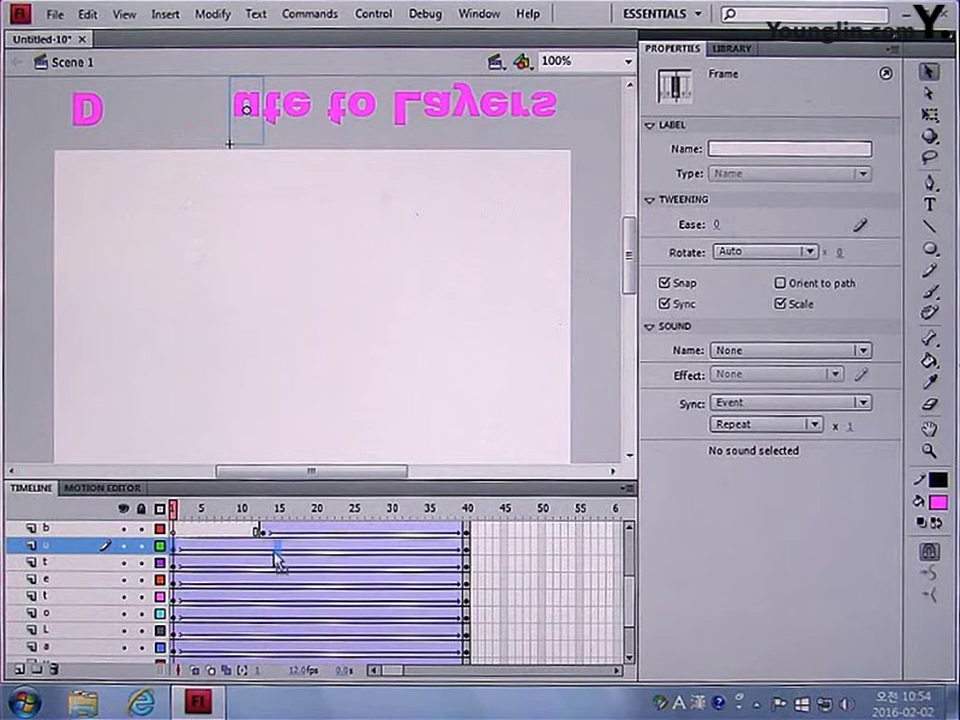
pyautogui.moveTo(278, 560); pyautogui.dragTo(274, 550)
pyautogui.click(174, 563)
pyautogui.moveTo(174, 563); pyautogui.dragTo(301, 583)
pyautogui.click(173, 581)
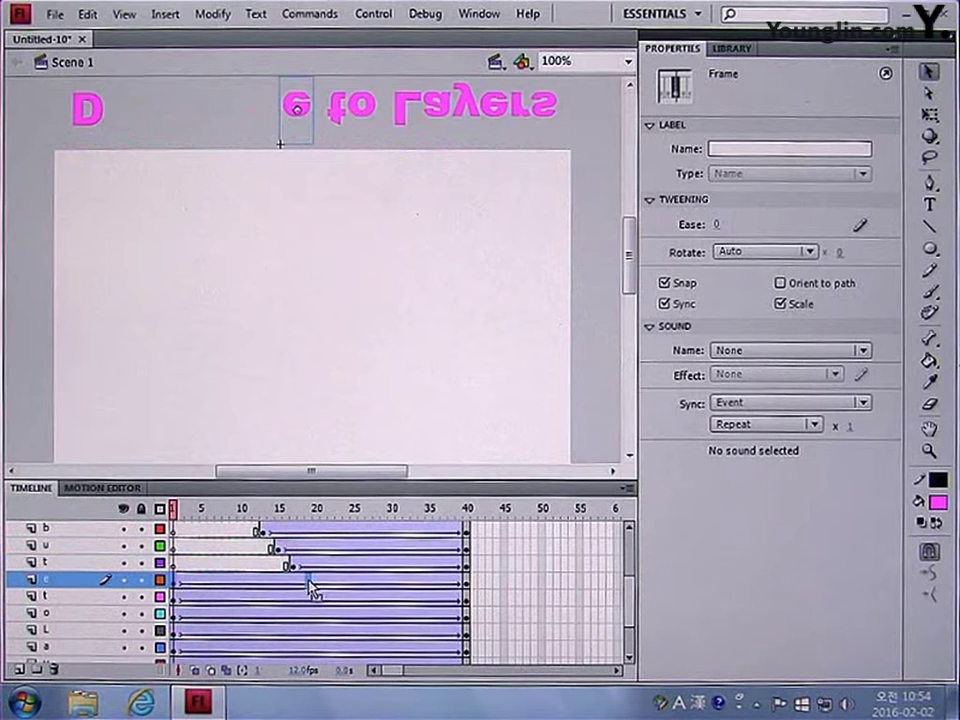
# Step: Stagger the starting keyframes of the t and o layers of "to" and the L layer to frames 21, 23 and 25
pyautogui.click(176, 600)
pyautogui.moveTo(176, 600); pyautogui.dragTo(333, 615)
pyautogui.click(174, 614)
pyautogui.click(178, 632)
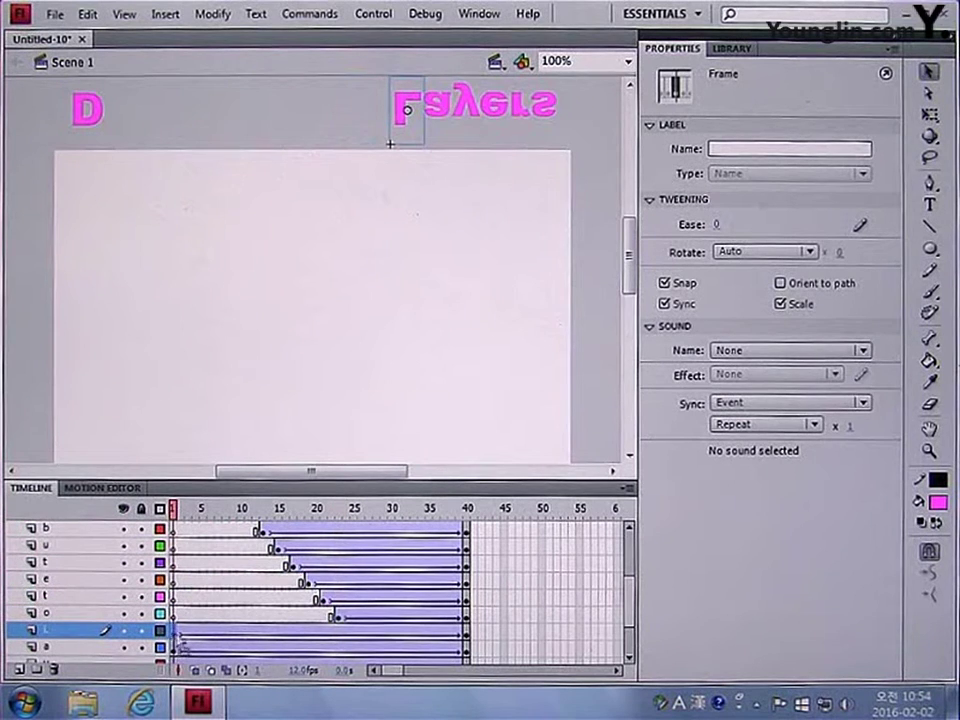
pyautogui.moveTo(178, 632); pyautogui.dragTo(350, 633)
# Step: Stagger the starting keyframes of the a, y and e layers of "Layers" to frames 27, 29 and 31
pyautogui.scroll(-2, 195, 587)
pyautogui.click(176, 580)
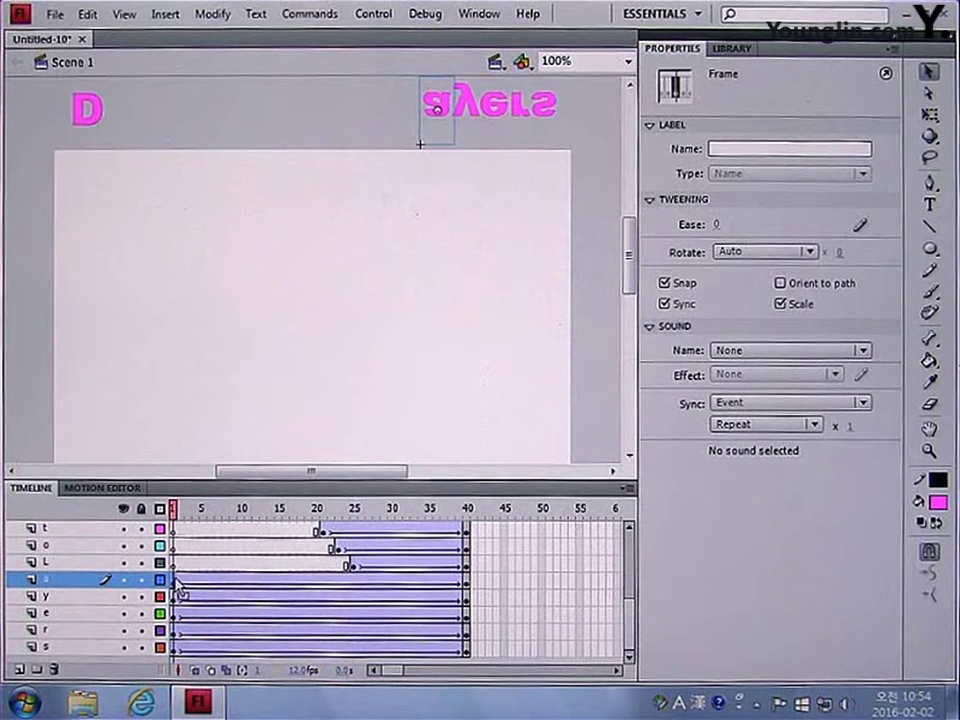
pyautogui.moveTo(176, 580); pyautogui.dragTo(365, 580)
pyautogui.click(177, 597)
pyautogui.moveTo(177, 600); pyautogui.dragTo(378, 600)
pyautogui.click(176, 615)
pyautogui.moveTo(176, 615); pyautogui.dragTo(393, 615)
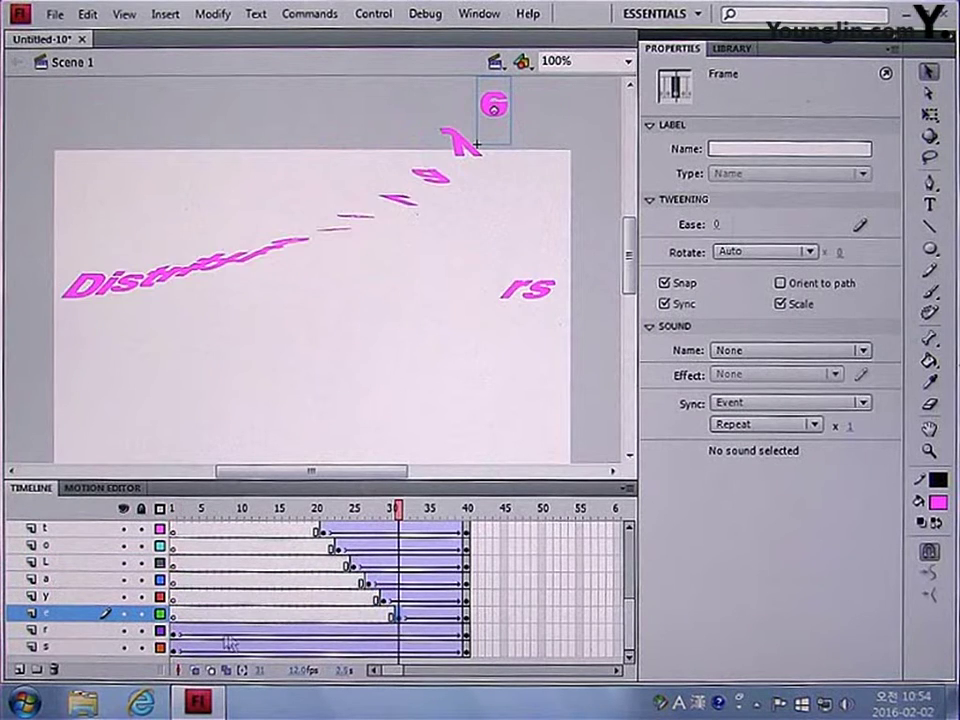
# Step: Move the starting keyframes of the last r and s layers to frames 33 and 35
pyautogui.click(176, 632)
pyautogui.moveTo(176, 632); pyautogui.dragTo(412, 636)
pyautogui.click(176, 649)
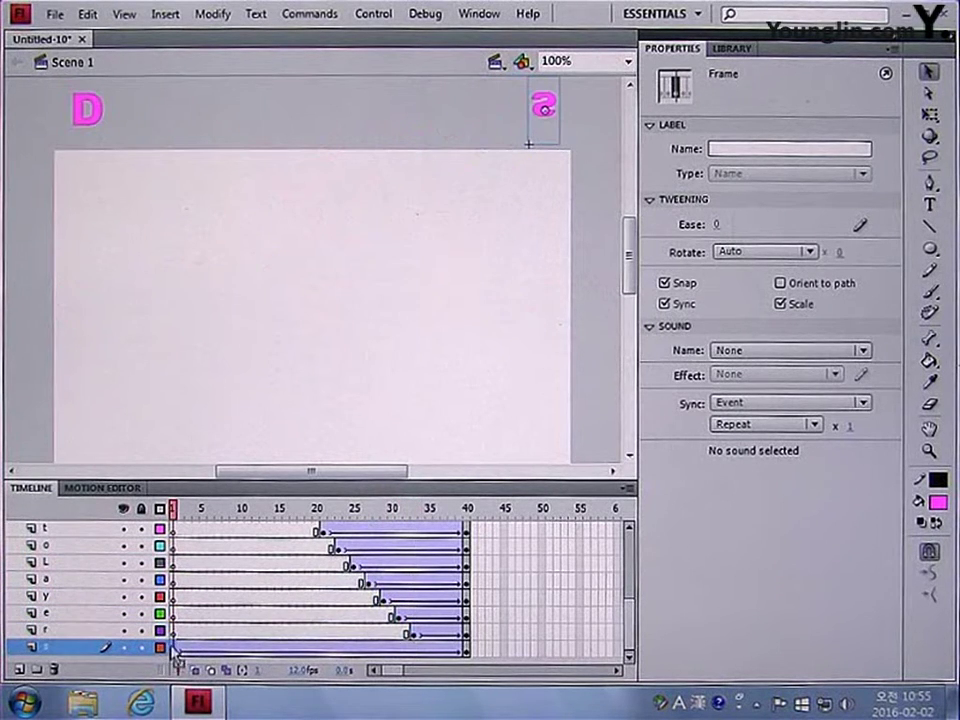
pyautogui.moveTo(176, 649); pyautogui.dragTo(424, 652)
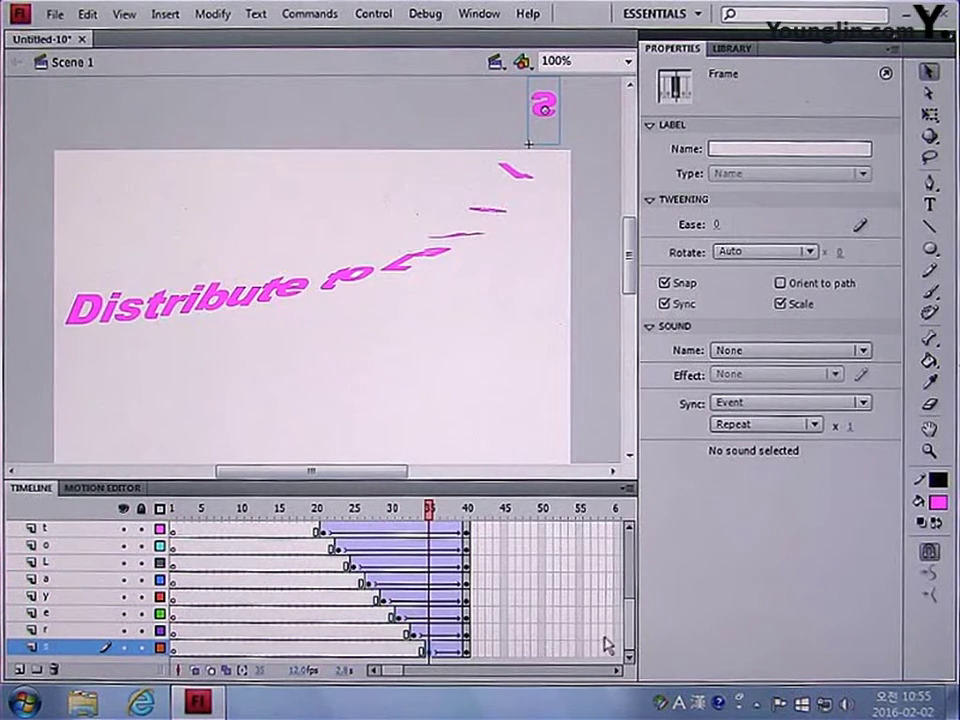
# Step: Extend the letter layers to frame 70 and test the movie
pyautogui.moveTo(397, 675); pyautogui.dragTo(404, 677)
pyautogui.moveTo(630, 634); pyautogui.dragTo(578, 684)
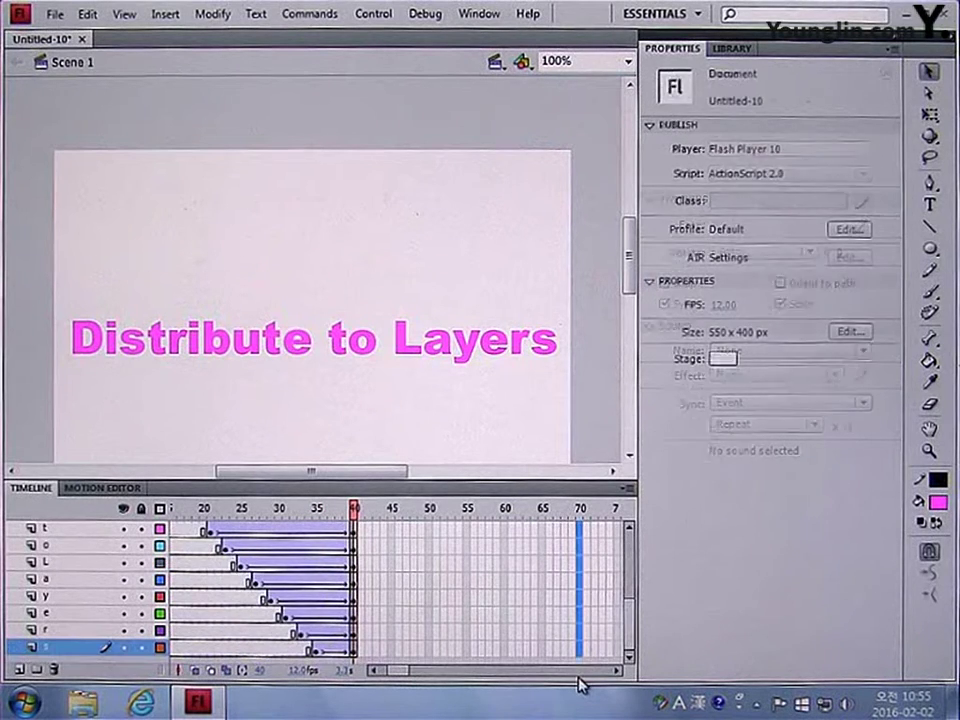
pyautogui.press('F5')
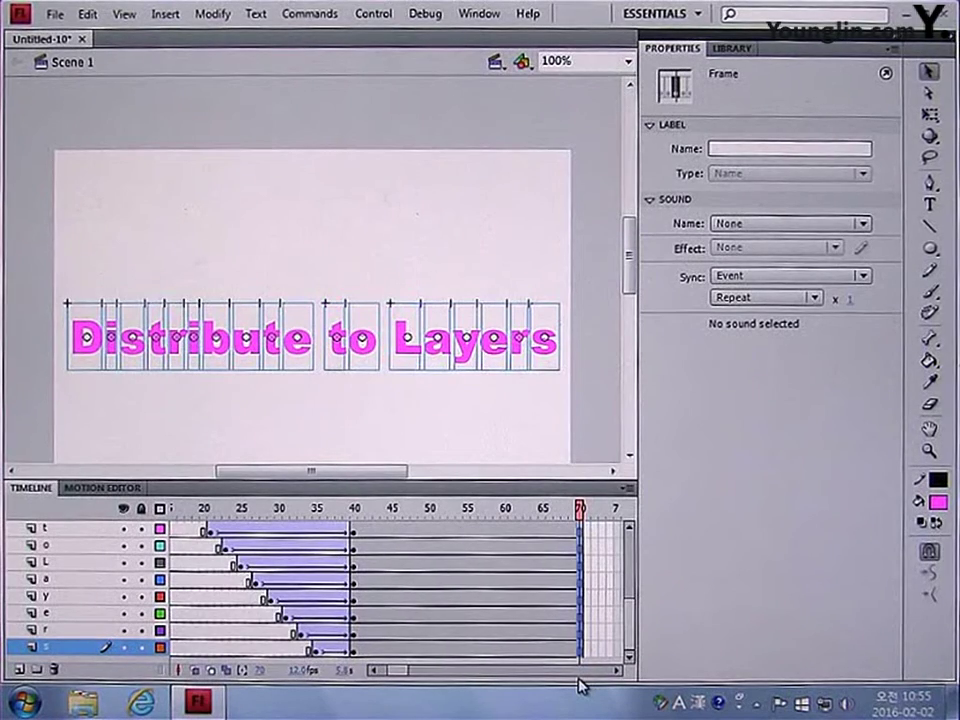
pyautogui.hotkey('ctrl', 'Return')
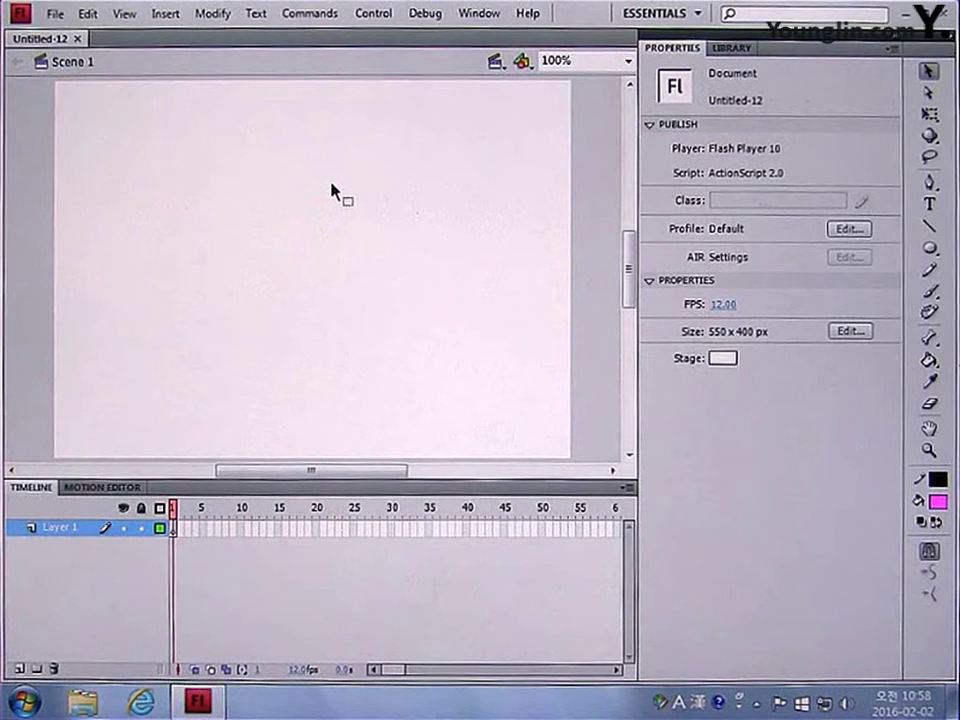
# Step: Import the bee image to the stage of the new document and move it straight down to about Y 83
pyautogui.click(52, 14)
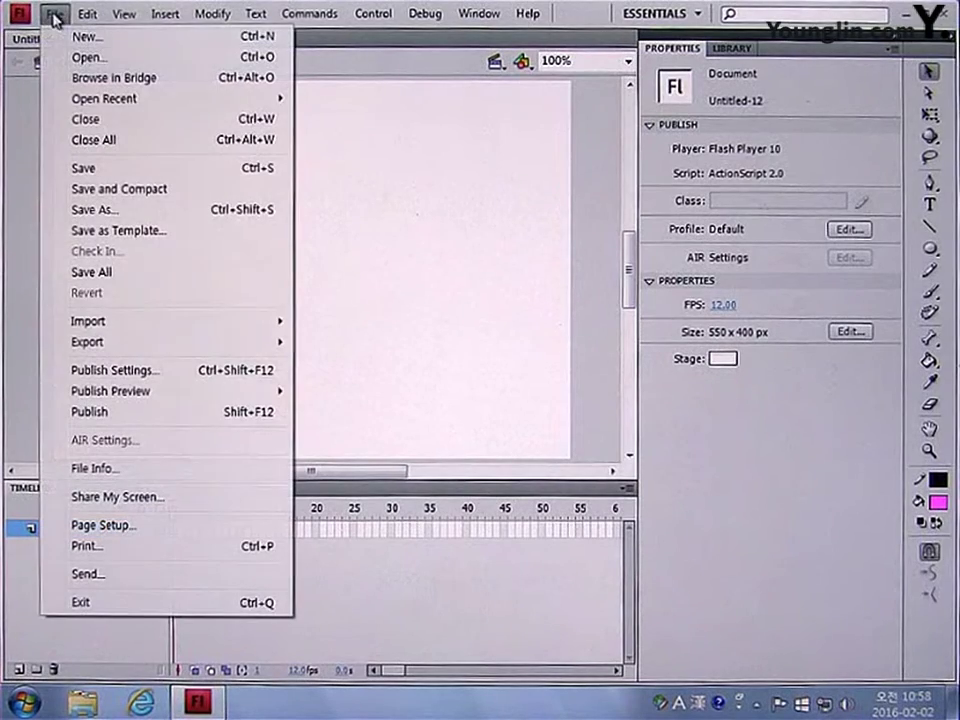
pyautogui.moveTo(112, 322)
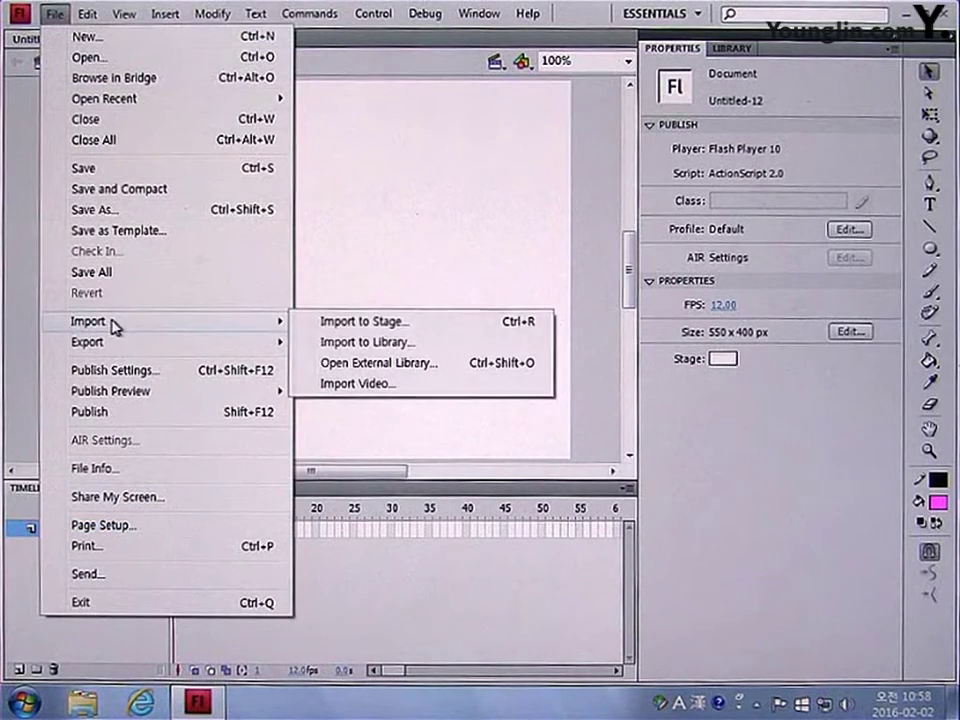
pyautogui.click(355, 322)
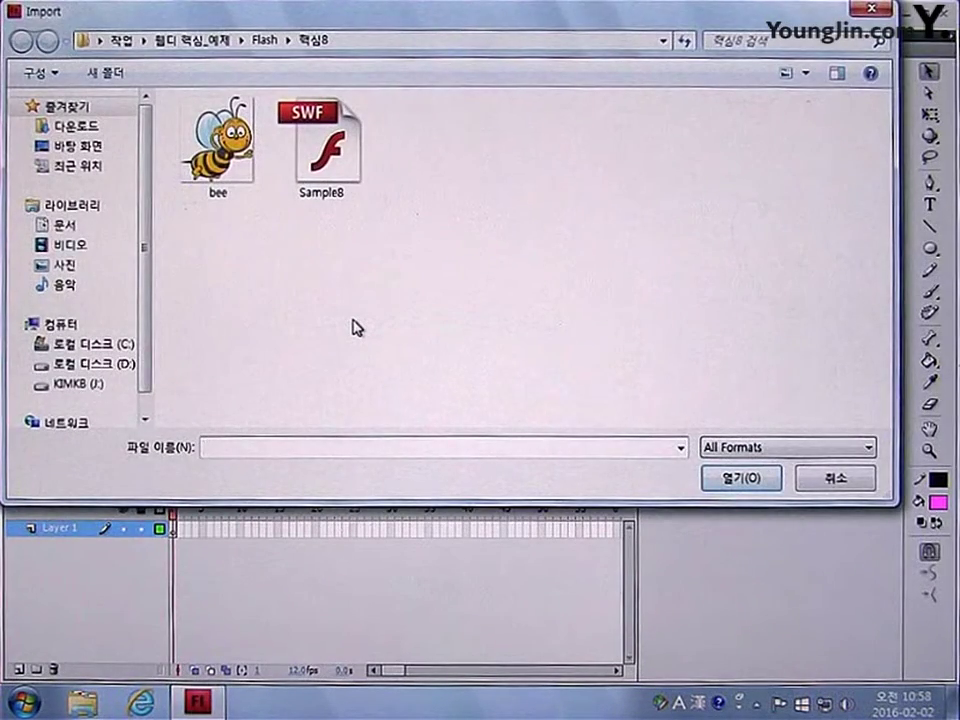
pyautogui.click(182, 135)
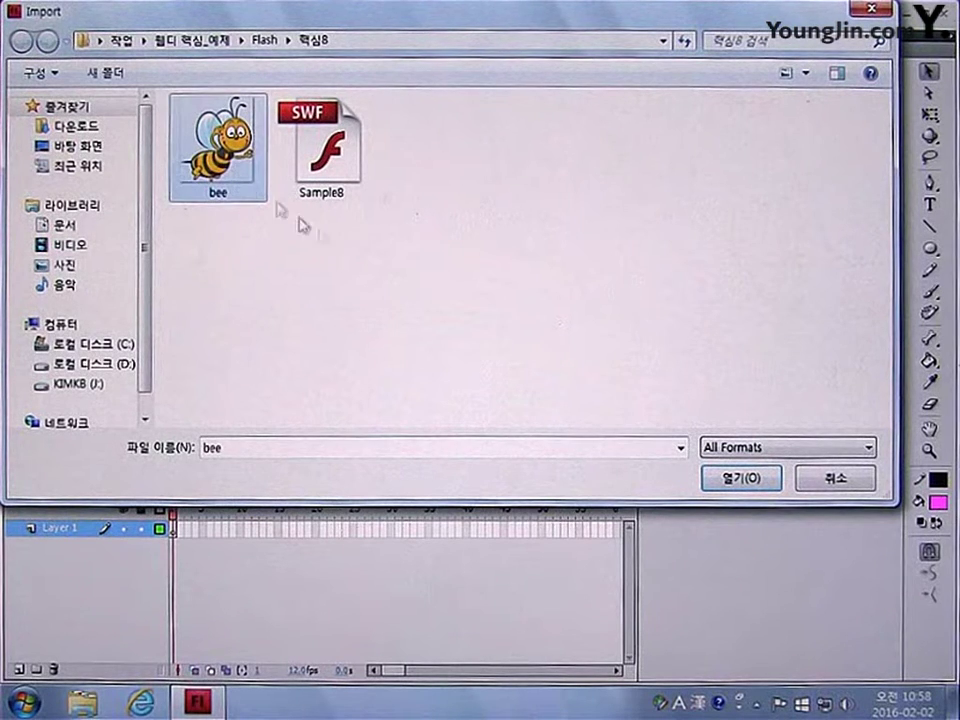
pyautogui.click(720, 476)
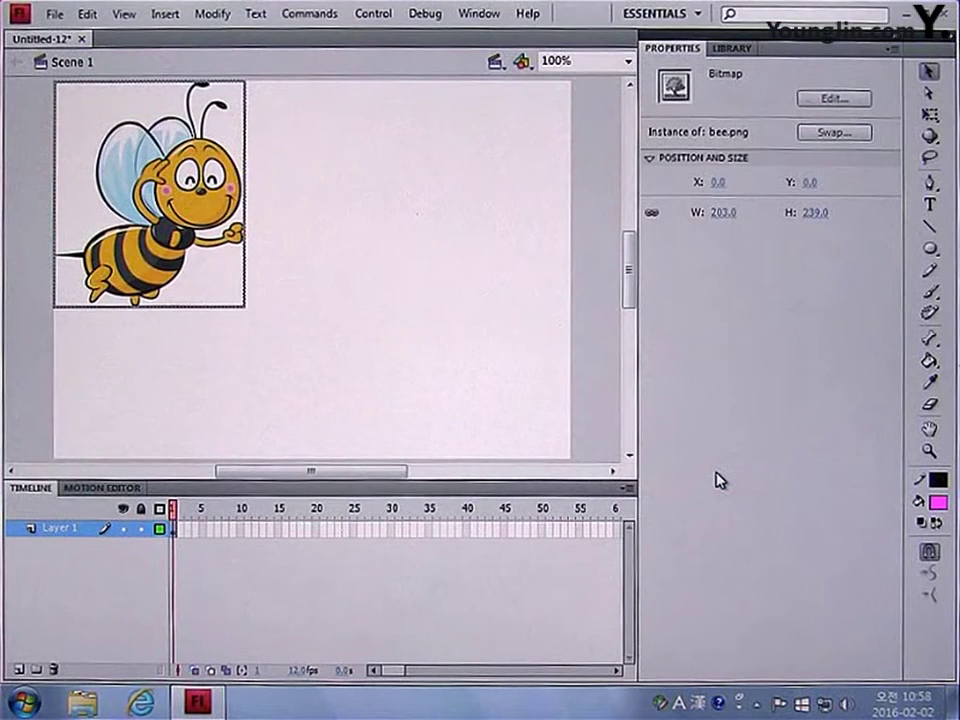
pyautogui.moveTo(168, 182); pyautogui.dragTo(197, 293)
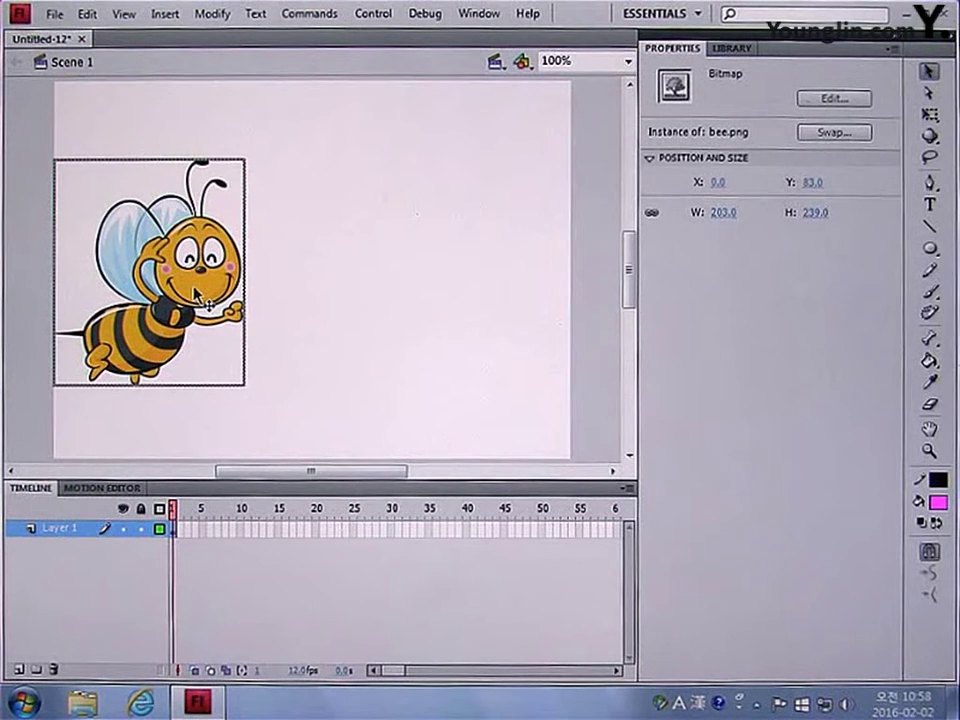
# Step: Convert the bee bitmap into a Graphic symbol named bee
pyautogui.press('F8')
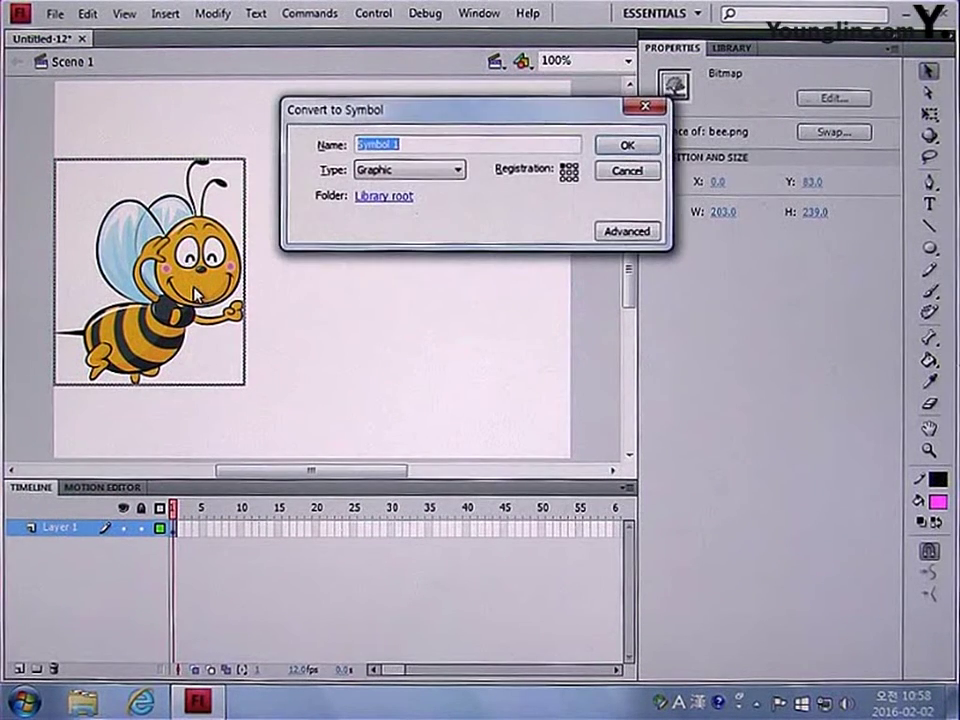
pyautogui.click(426, 146)
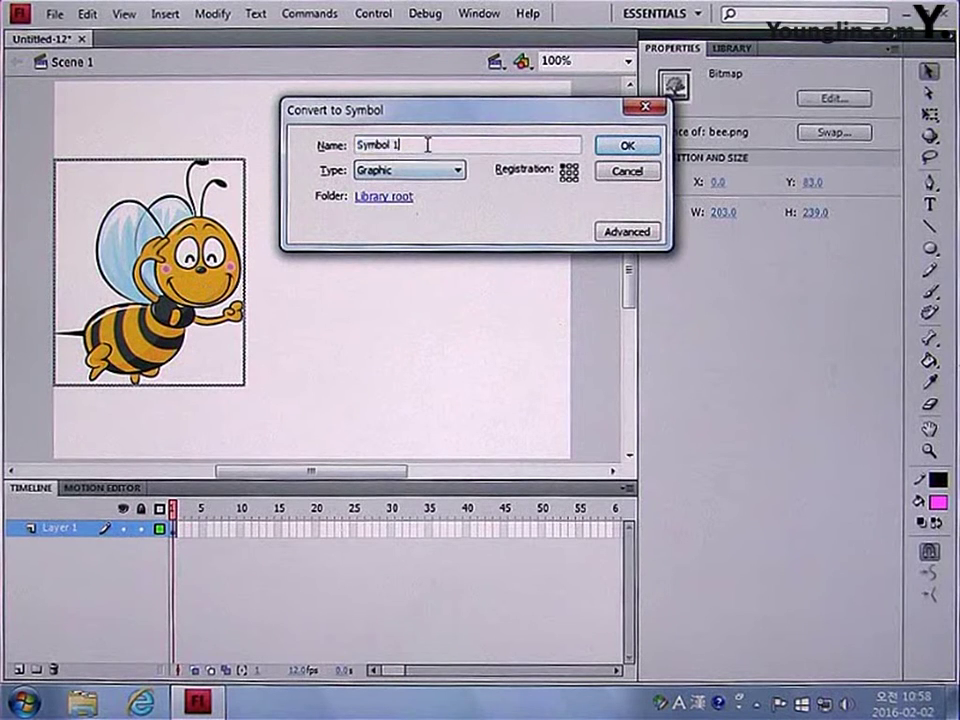
pyautogui.moveTo(426, 146); pyautogui.dragTo(357, 146)
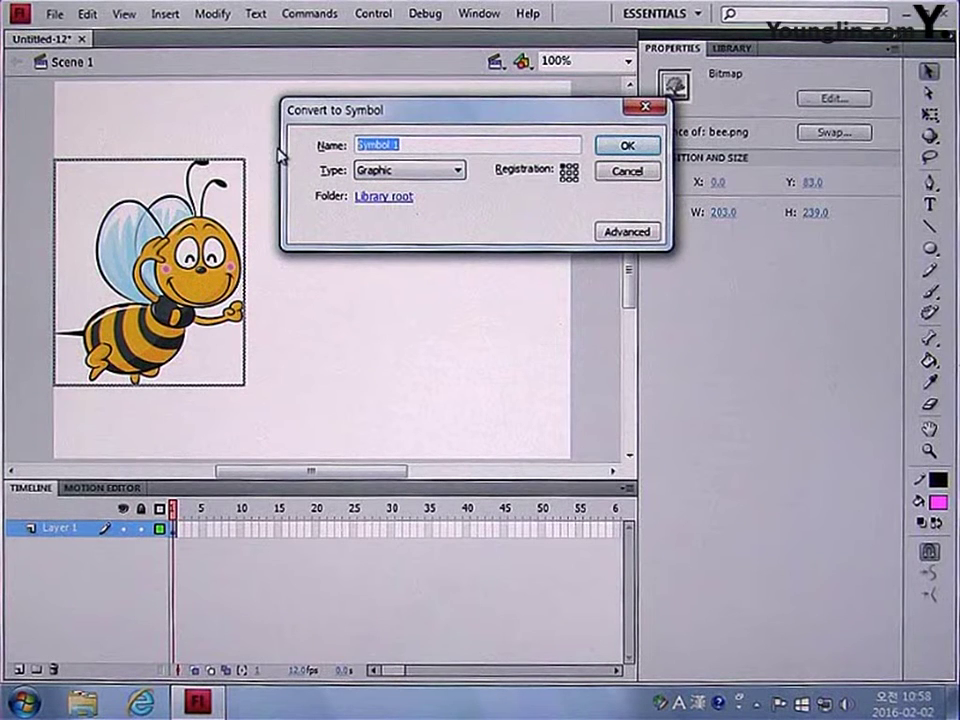
pyautogui.write('bee')
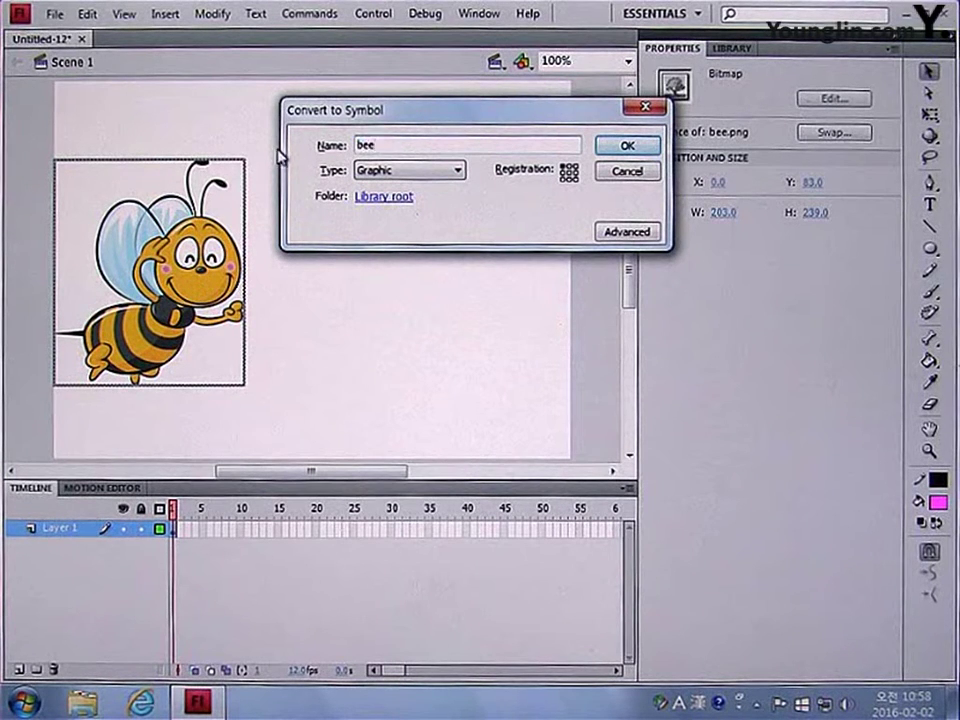
pyautogui.click(380, 172)
pyautogui.click(381, 213)
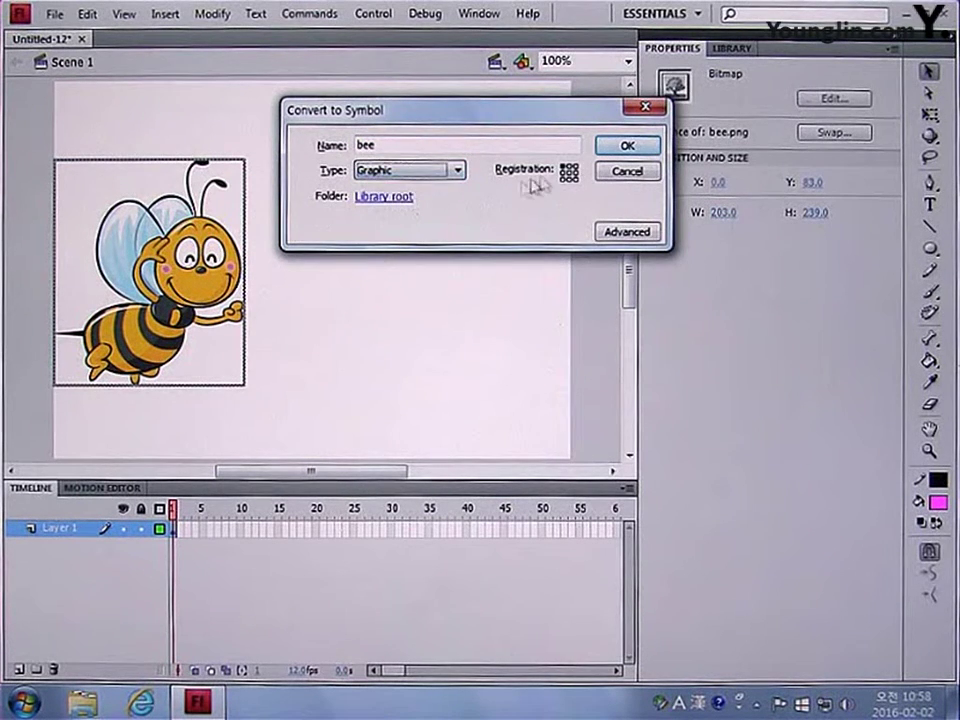
pyautogui.click(619, 148)
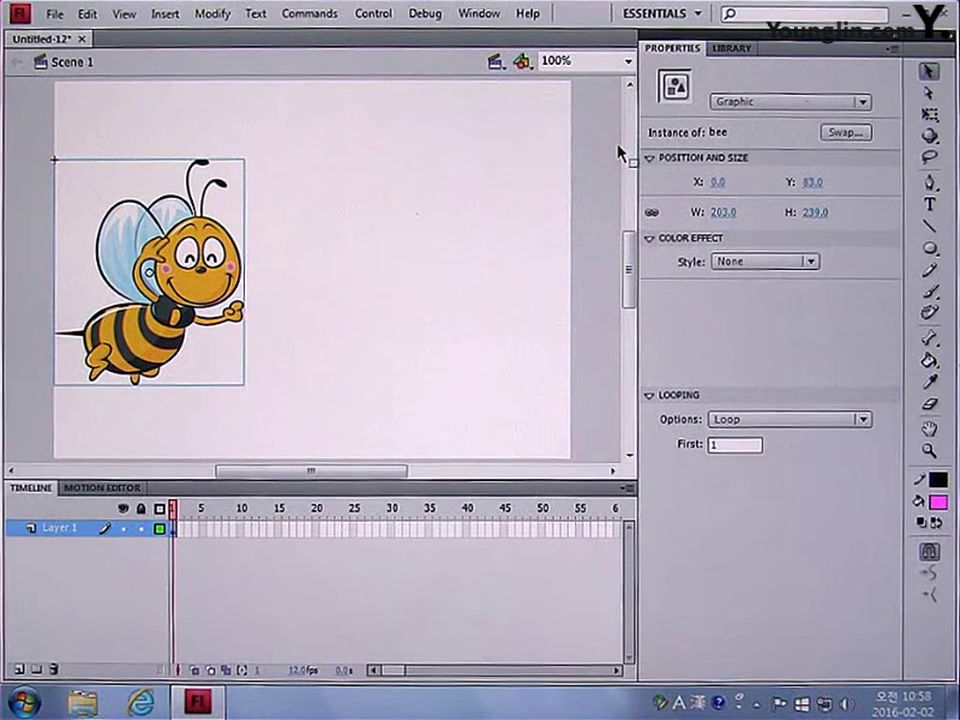
# Step: Insert a keyframe at frame 30 and move the bee horizontally across the stage to about X 340
pyautogui.click(393, 537)
pyautogui.press('F6')
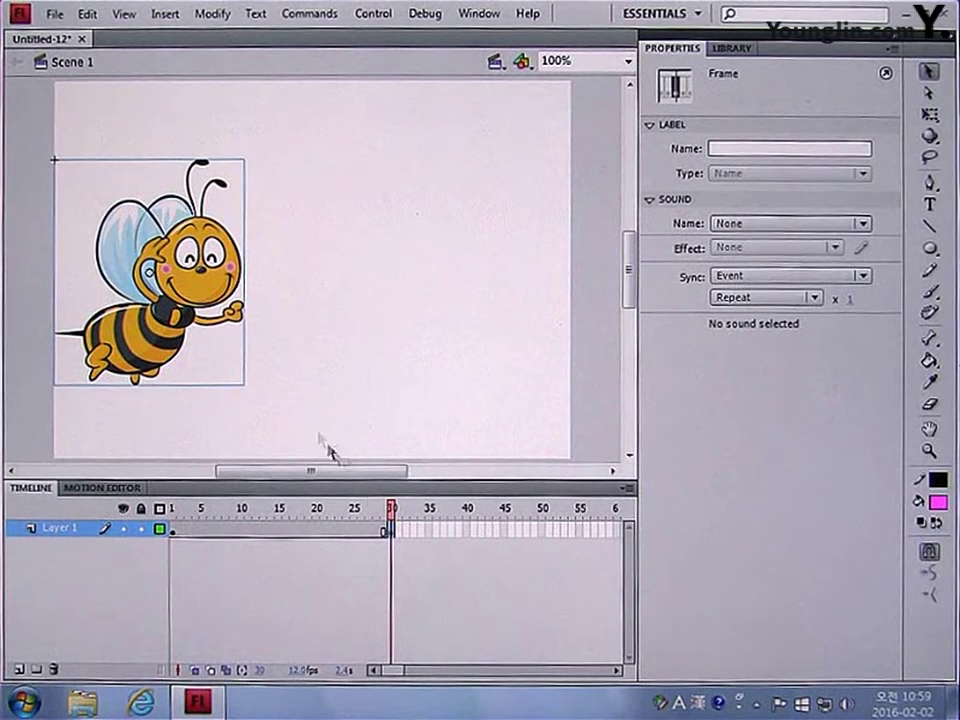
pyautogui.moveTo(208, 290); pyautogui.dragTo(529, 297)
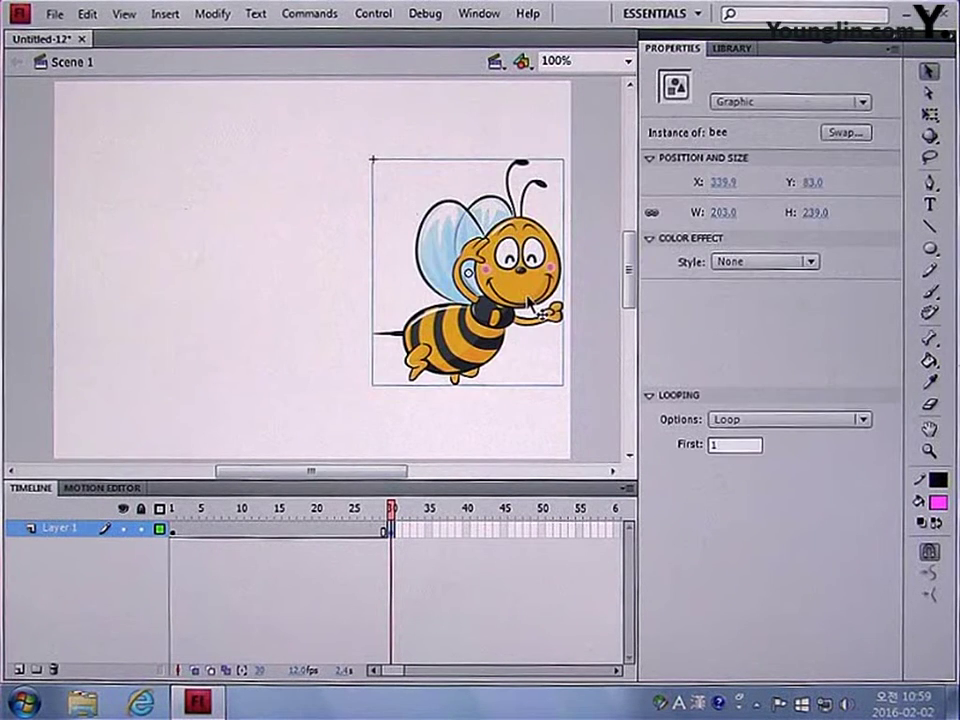
# Step: Create a classic tween for the bee between frames 1 and 30 and test the movie
pyautogui.rightClick(295, 531)
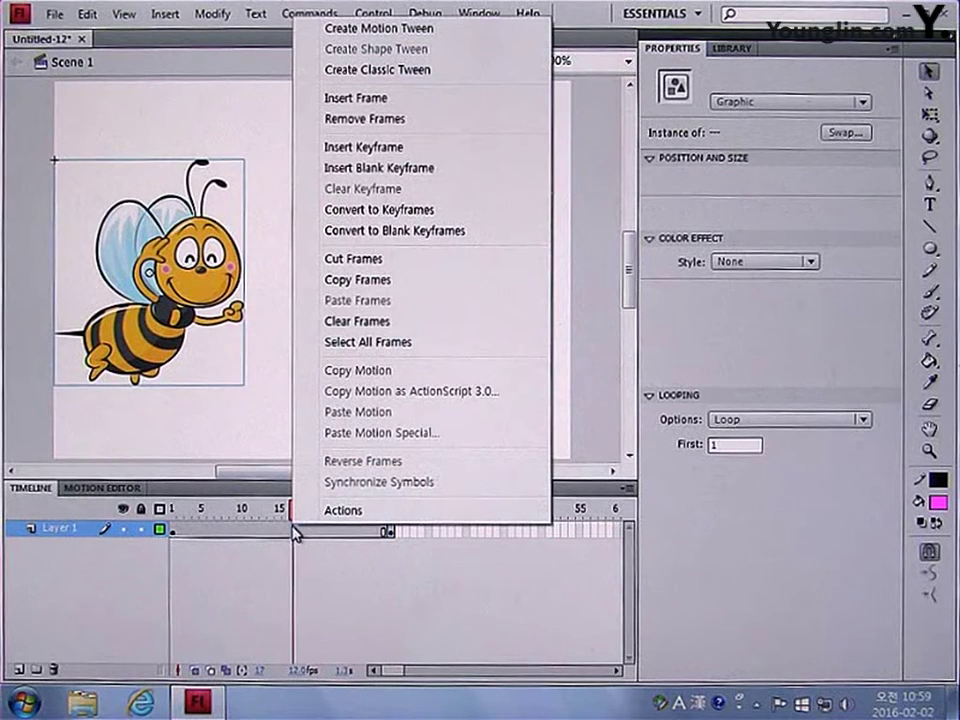
pyautogui.click(374, 71)
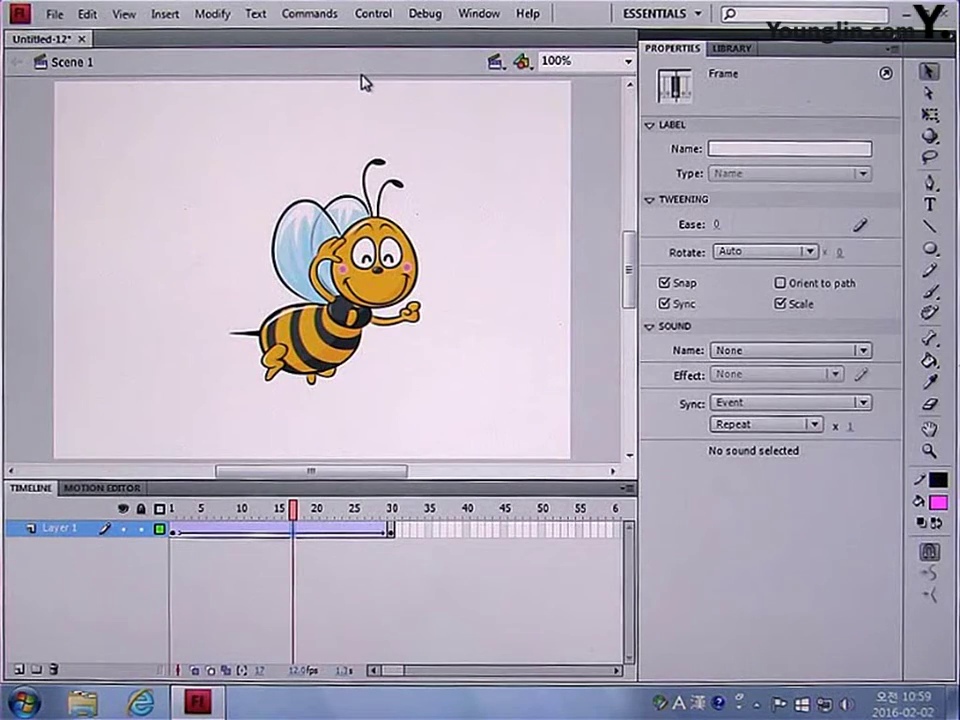
pyautogui.hotkey('ctrl', 'Return')
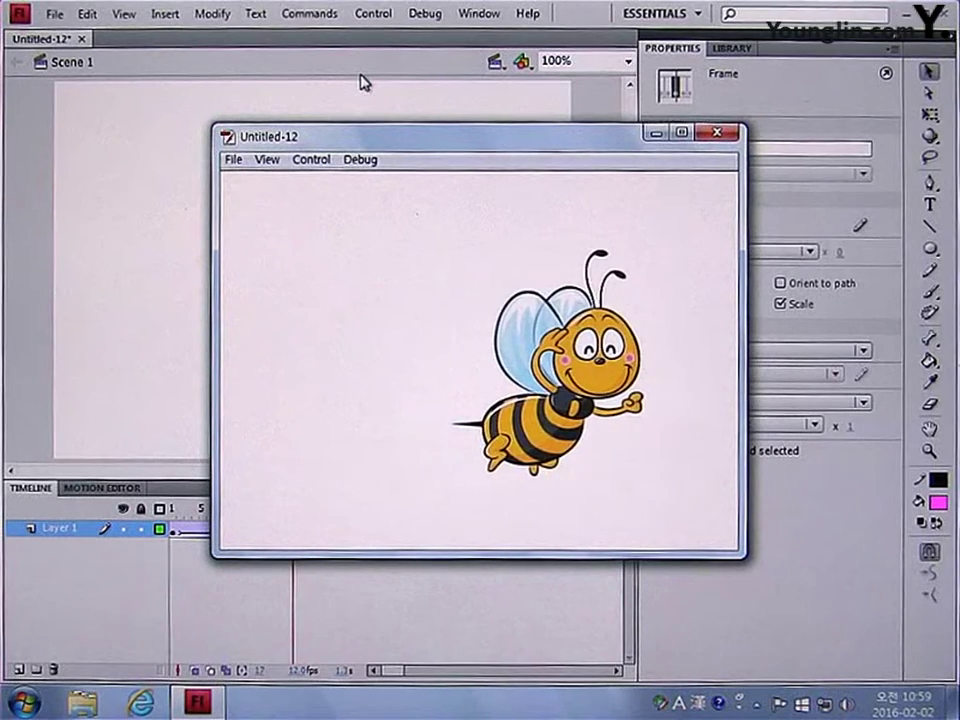
pyautogui.click(717, 133)
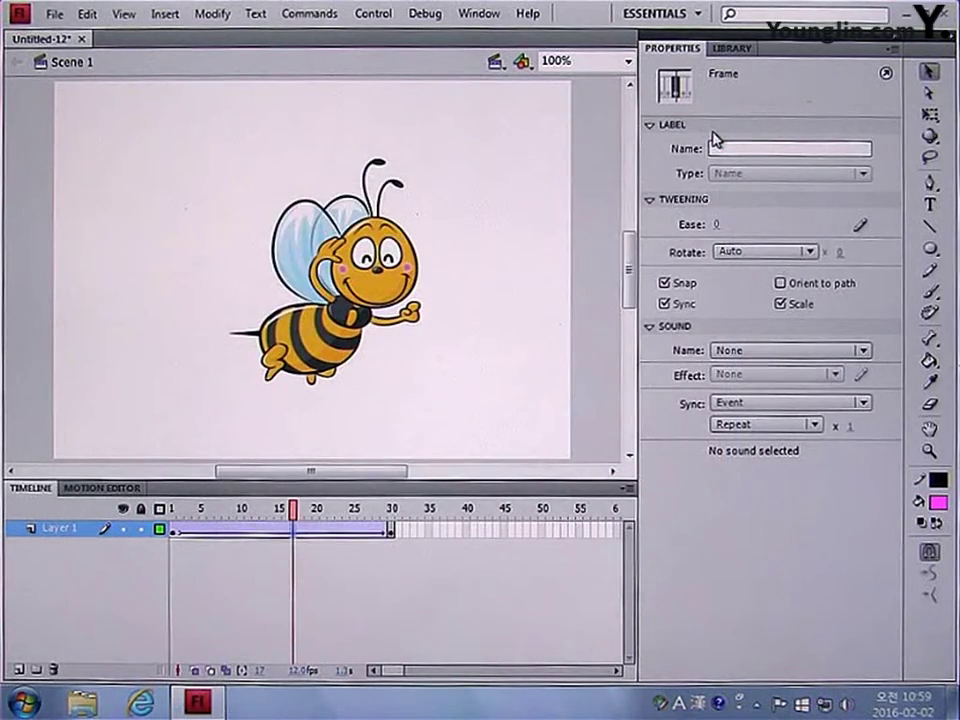
# Step: Add a stop(); action from the ActionScript 1.0 & 2.0 Timeline Control functions to the frame 30 keyframe and test the movie
pyautogui.click(392, 532)
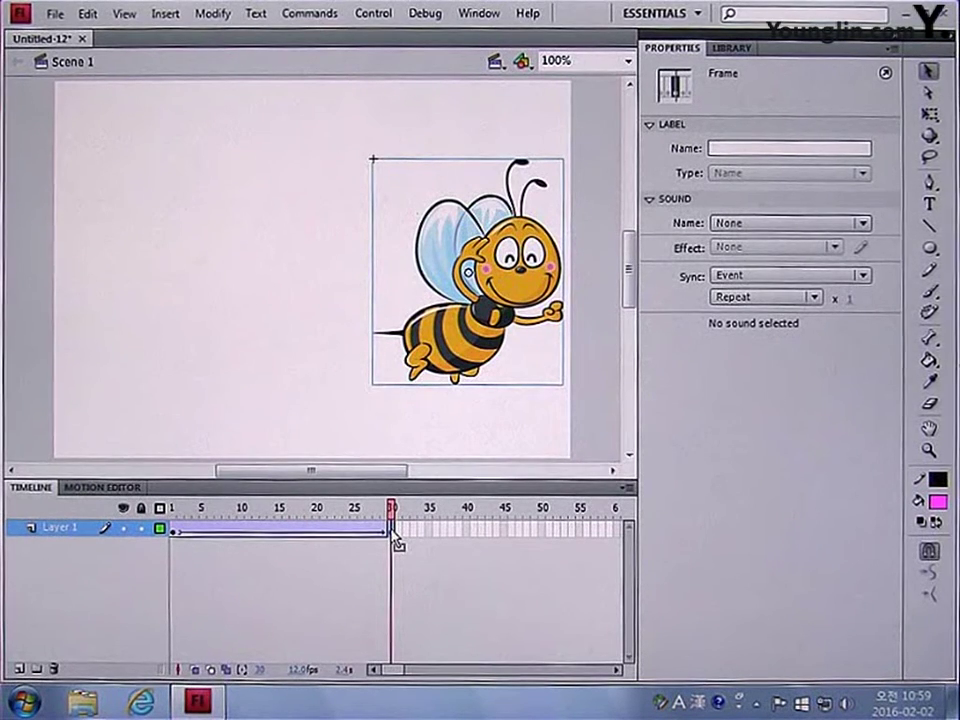
pyautogui.press('F9')
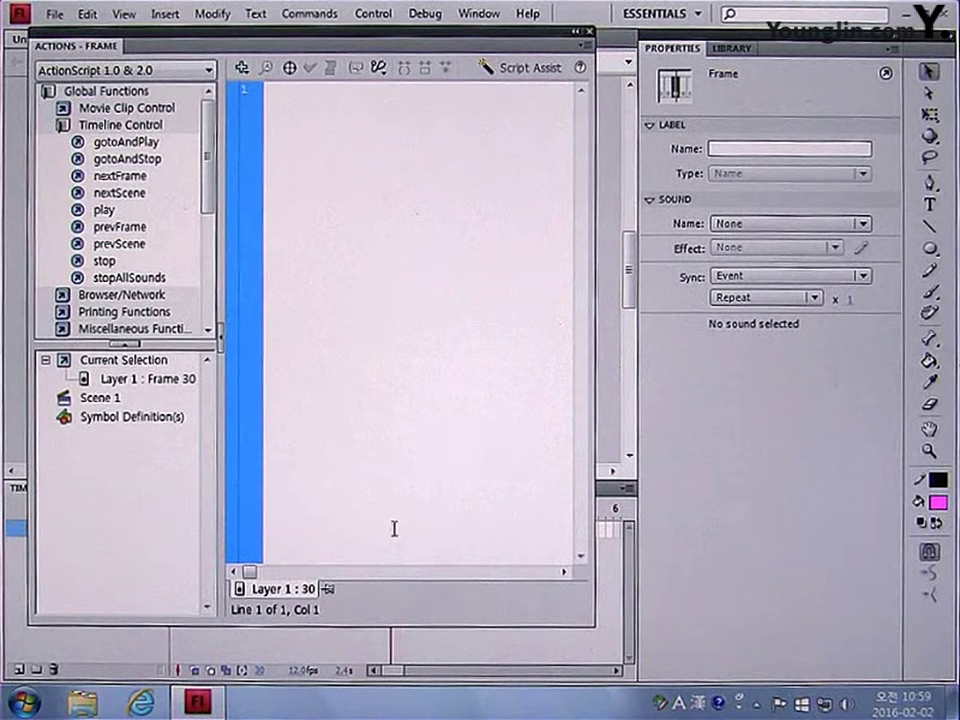
pyautogui.click(168, 72)
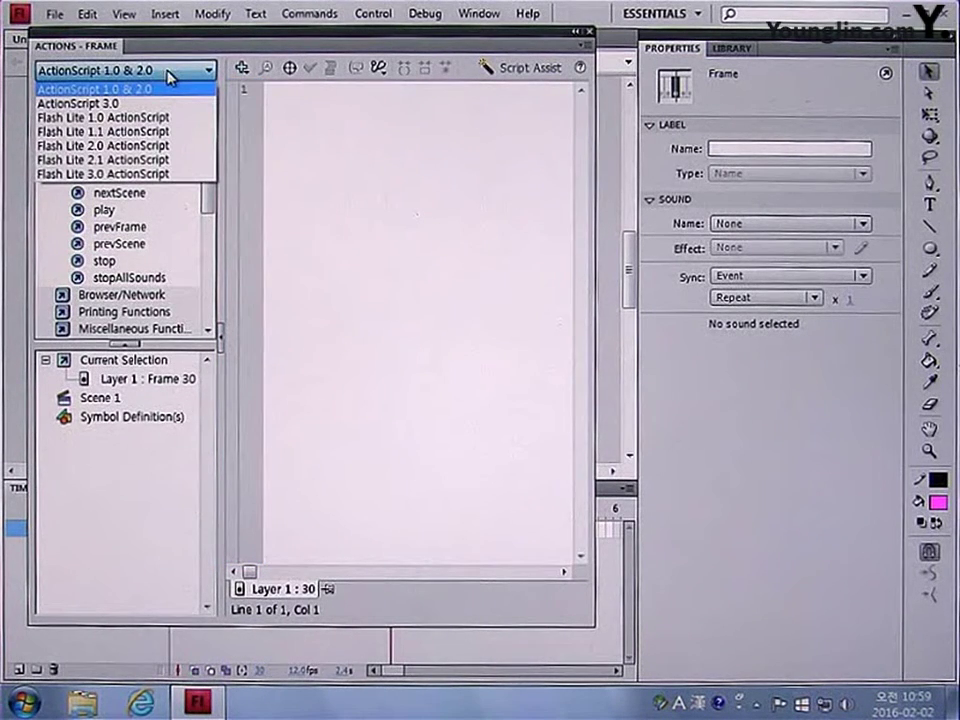
pyautogui.click(150, 91)
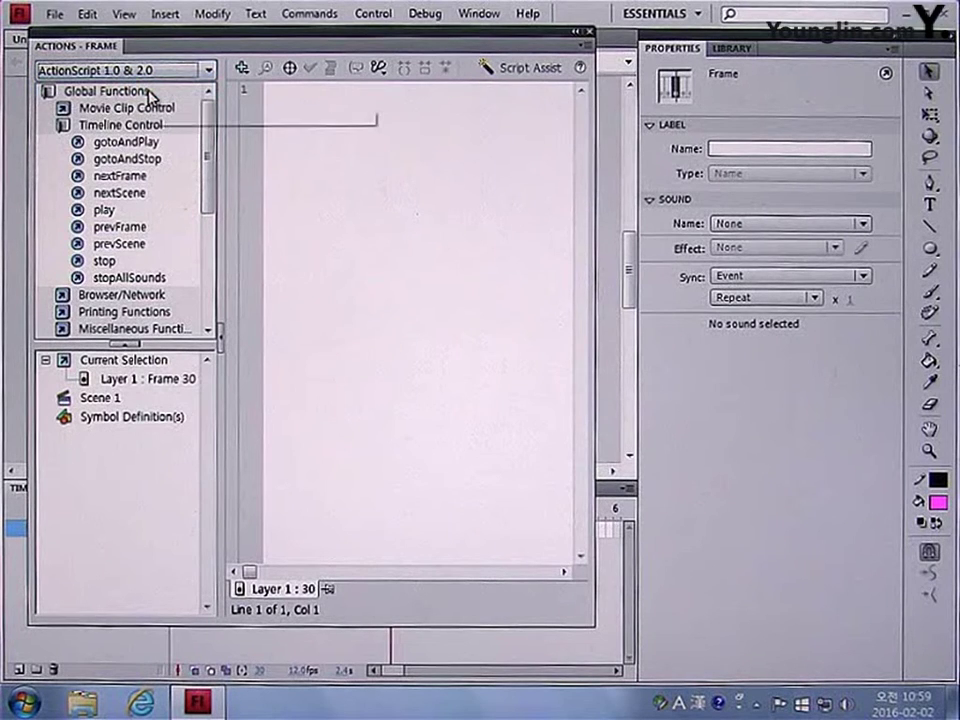
pyautogui.click(141, 93)
pyautogui.click(140, 93)
pyautogui.click(140, 93)
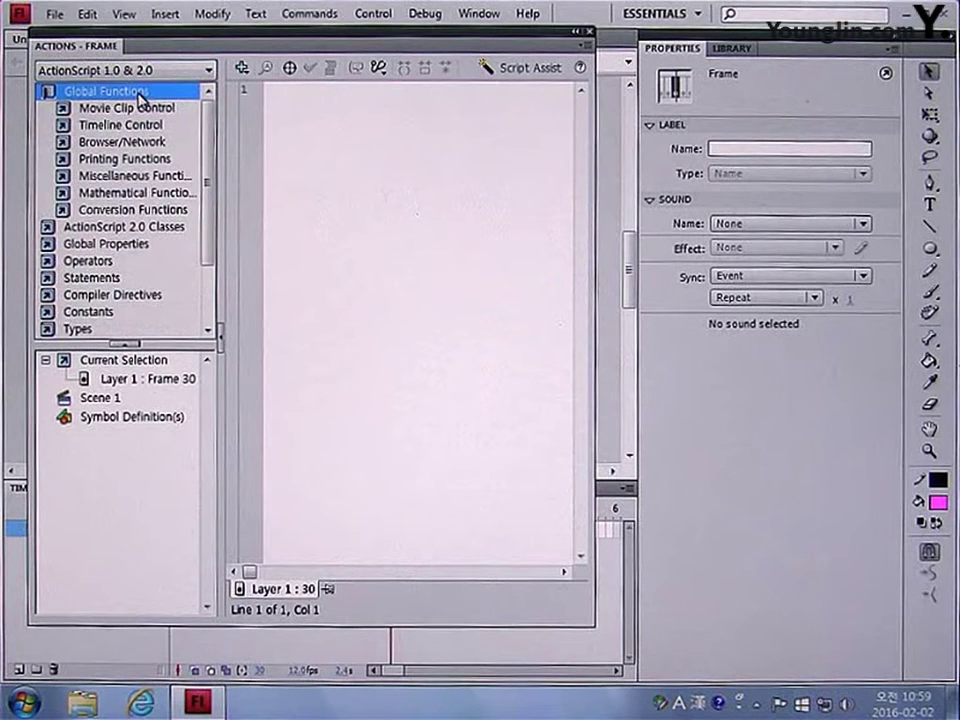
pyautogui.click(143, 124)
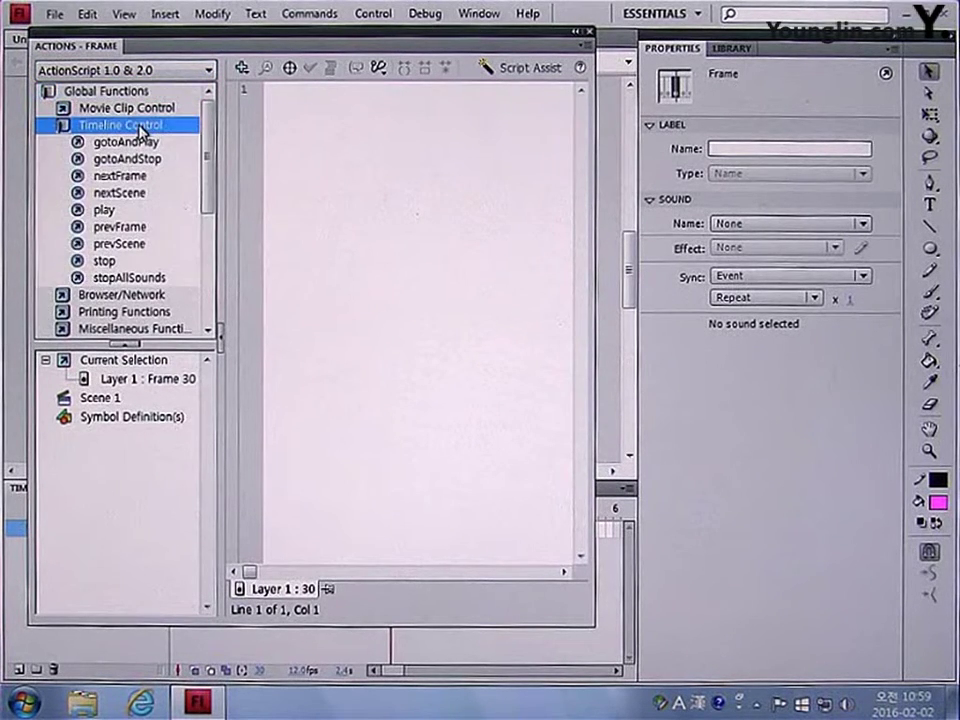
pyautogui.click(105, 261)
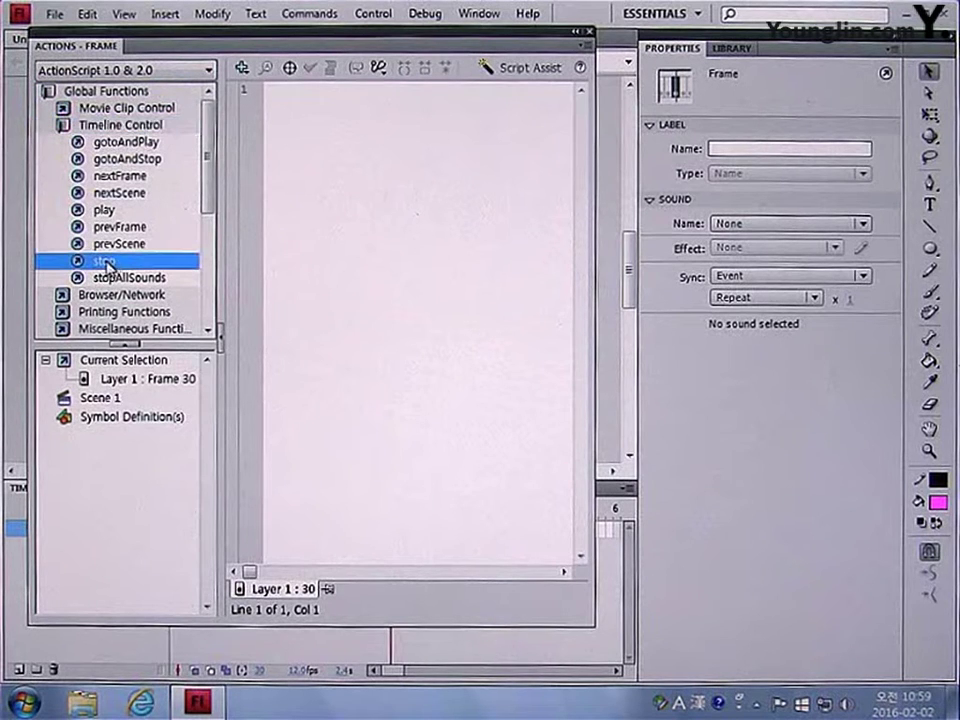
pyautogui.doubleClick(105, 261)
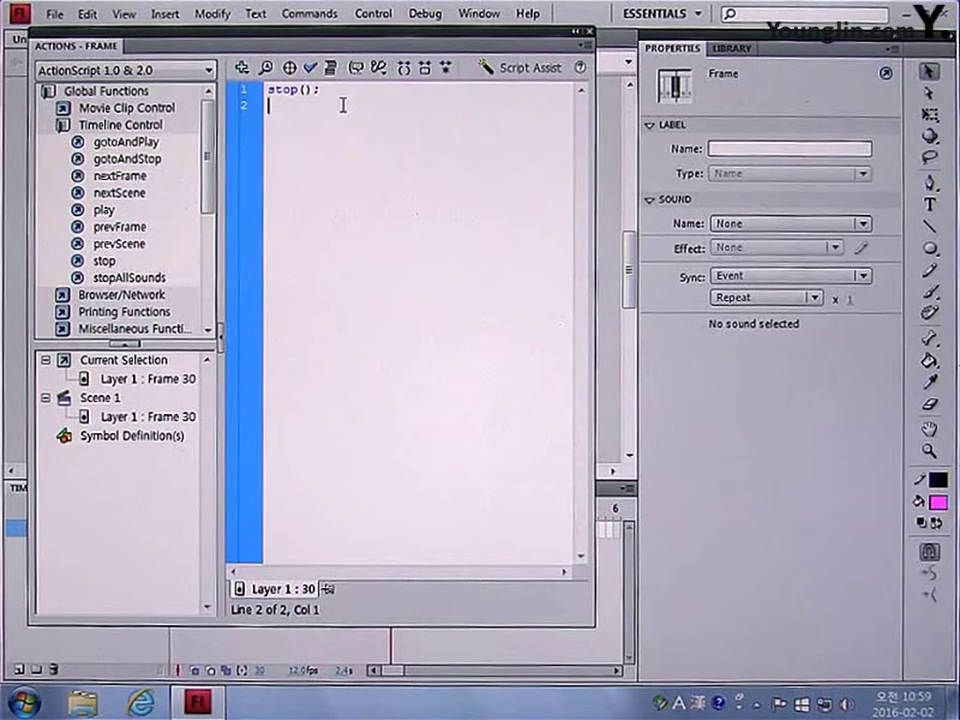
pyautogui.click(589, 34)
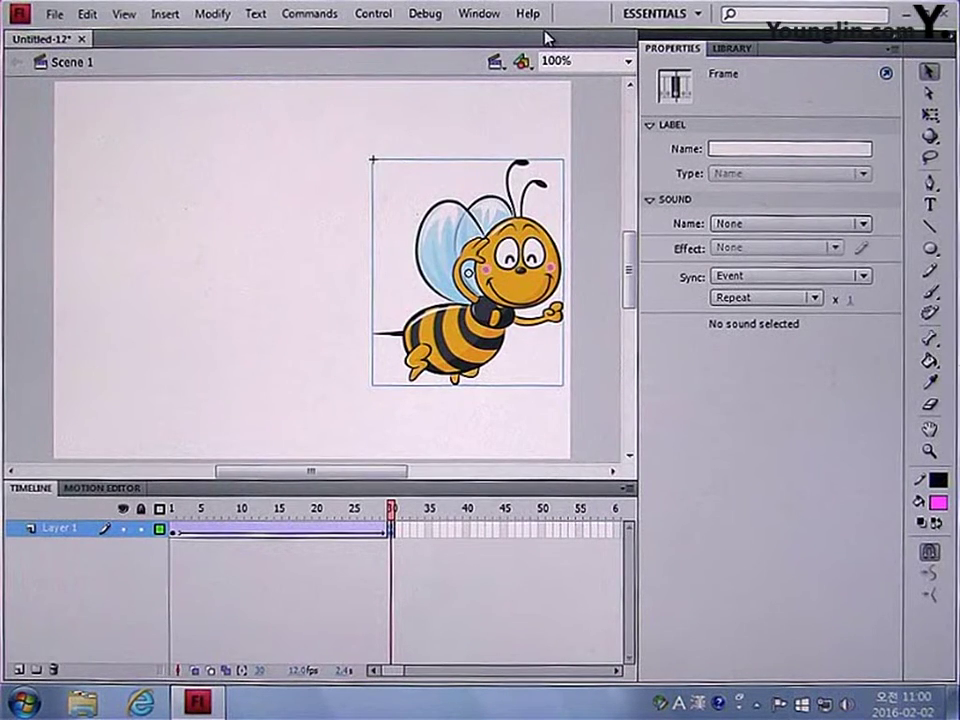
pyautogui.hotkey('ctrl', 'Return')
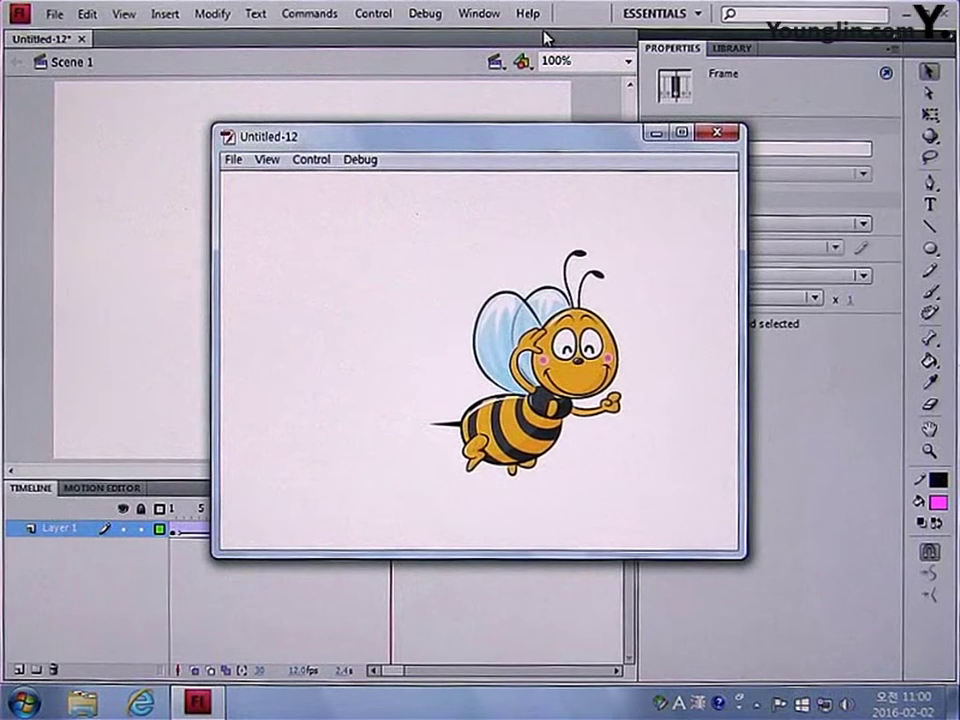
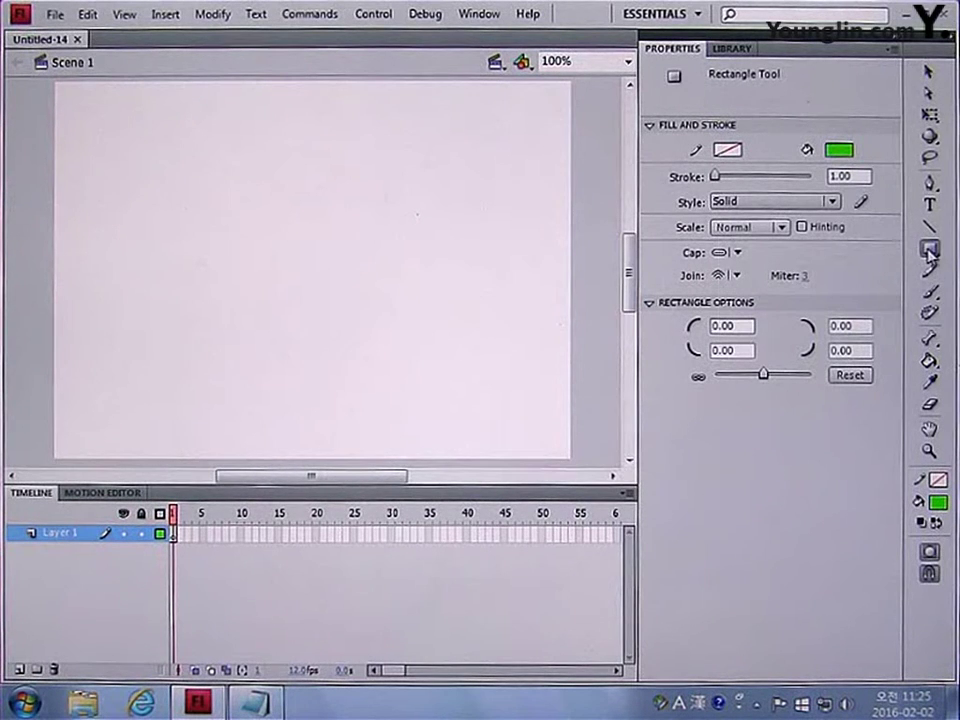
# Step: Draw an oval about 363 by 165 px in the middle of the new document's stage and fill it dark green (#006633)
pyautogui.moveTo(930, 252); pyautogui.dragTo(868, 272)
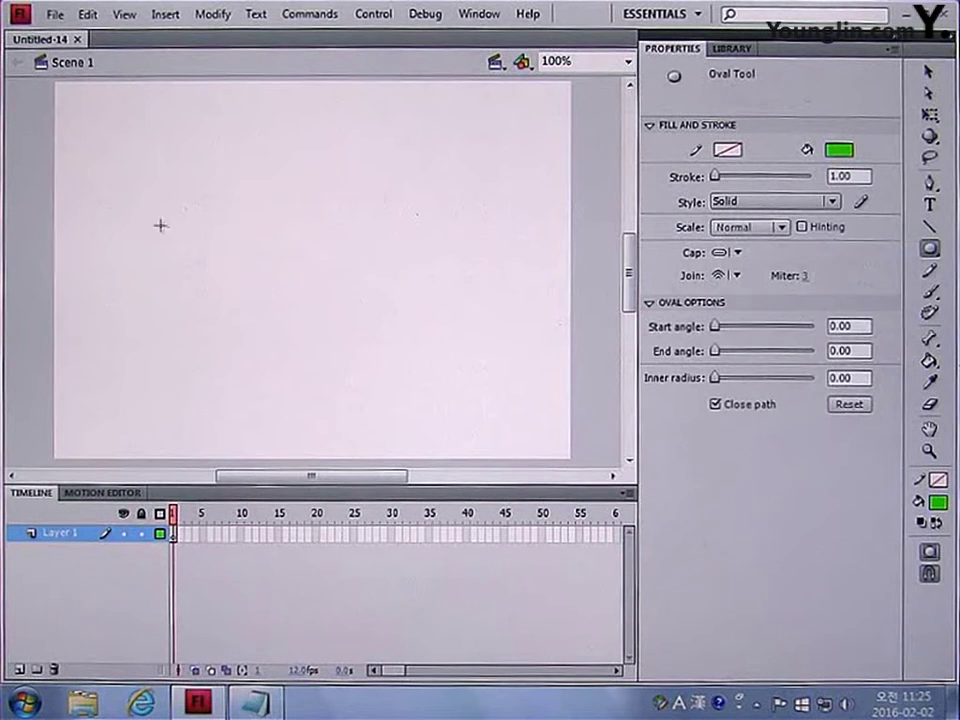
pyautogui.moveTo(138, 192)
pyautogui.mouseDown()
pyautogui.moveTo(396, 270)
pyautogui.moveTo(480, 348)
pyautogui.mouseUp()
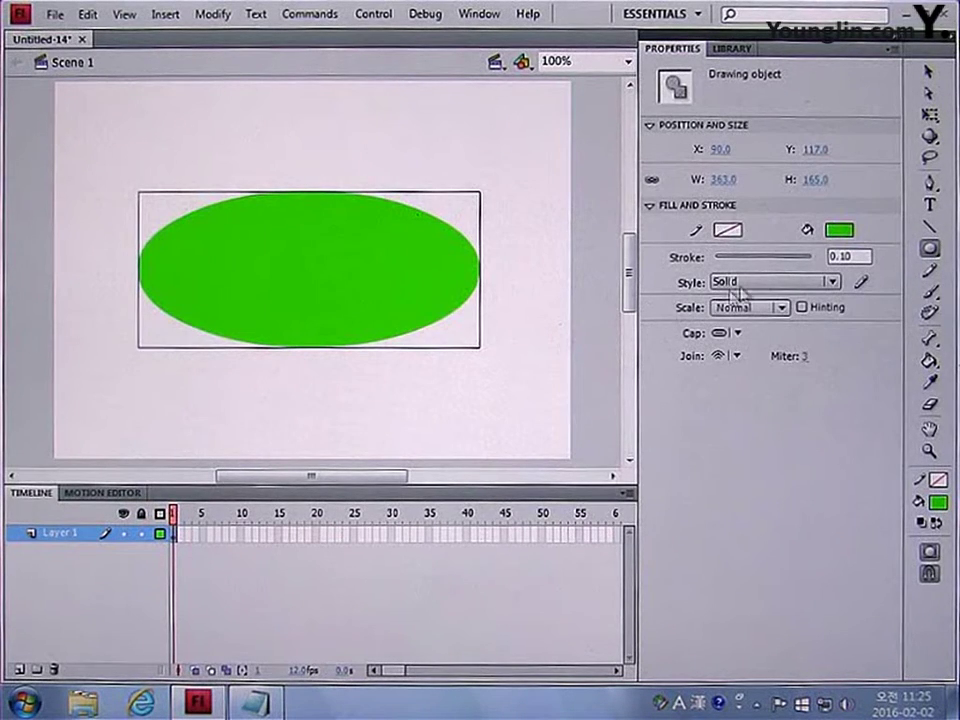
pyautogui.click(840, 230)
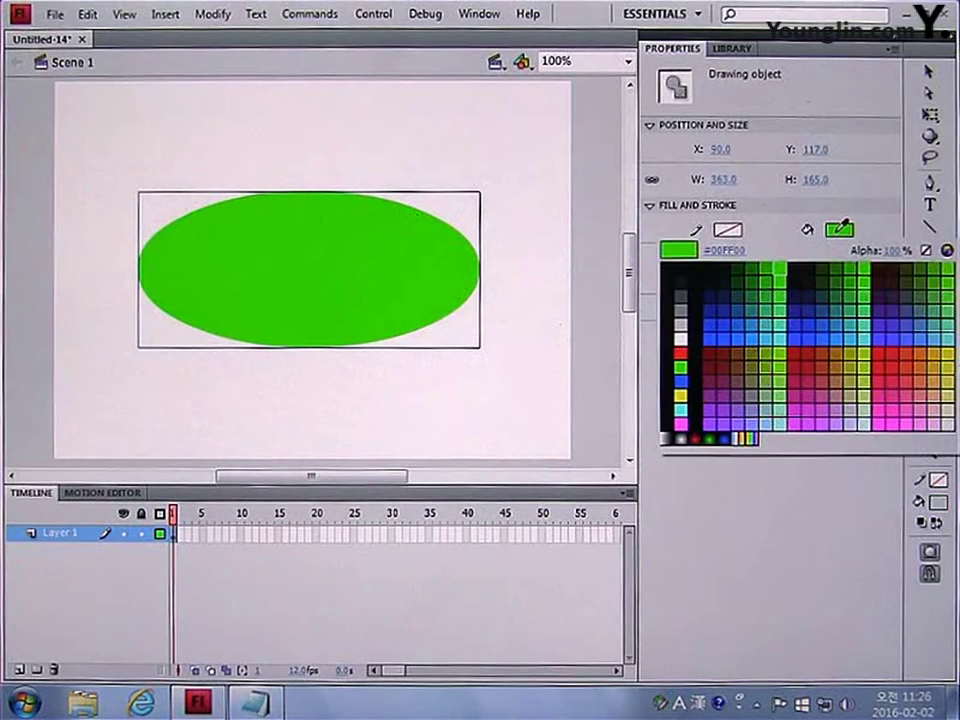
pyautogui.click(737, 276)
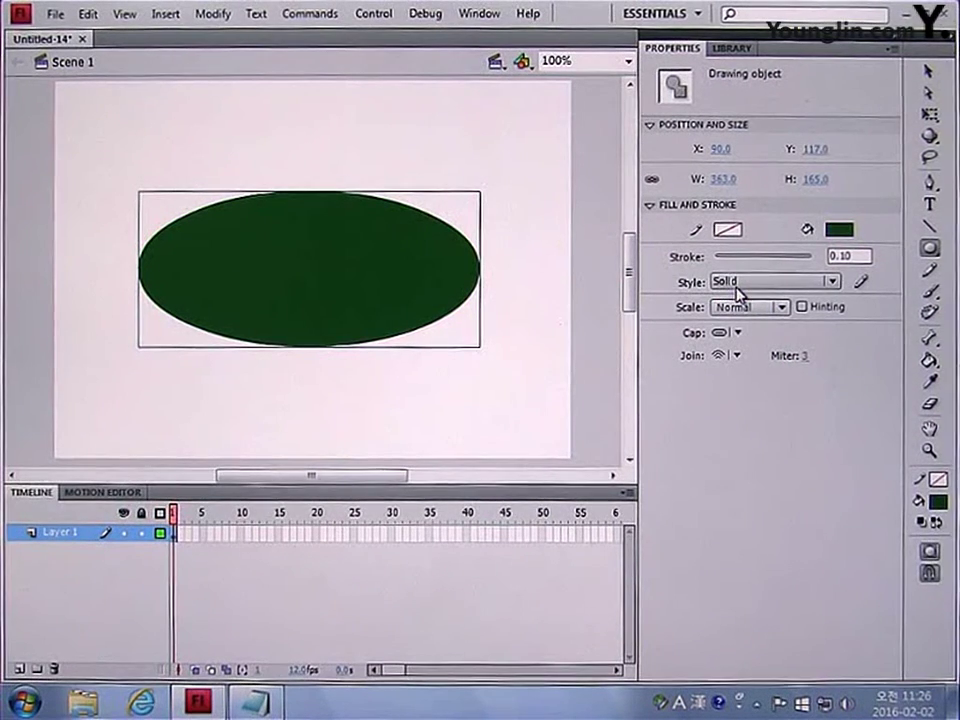
# Step: Add the static text 영진닷컴 on top of the green oval
pyautogui.click(929, 208)
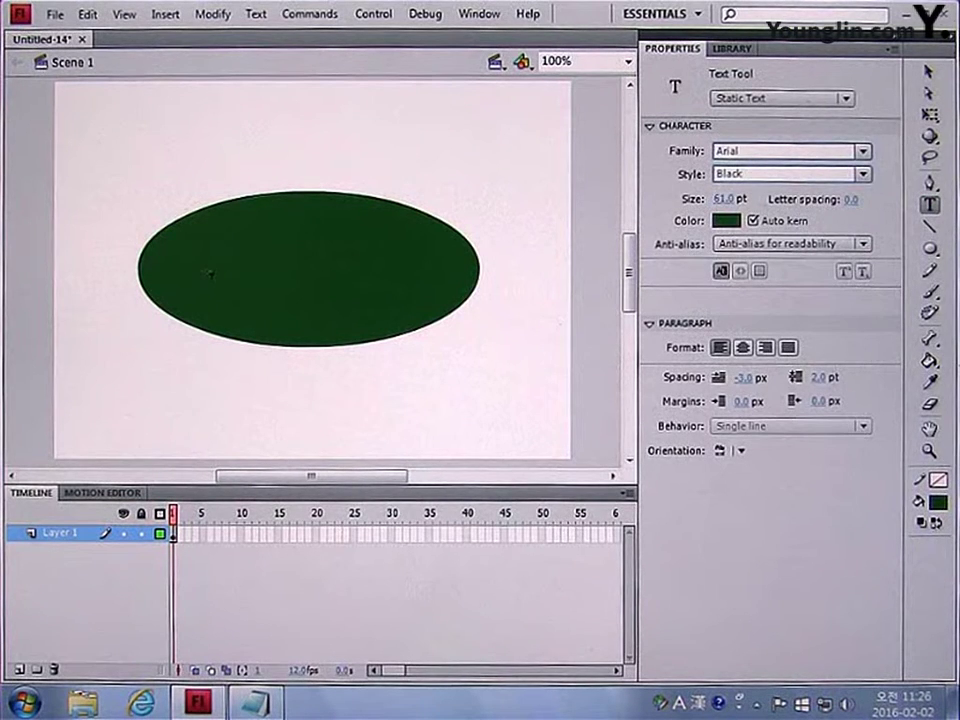
pyautogui.click(208, 272)
pyautogui.press('Hangul')
pyautogui.write('지')
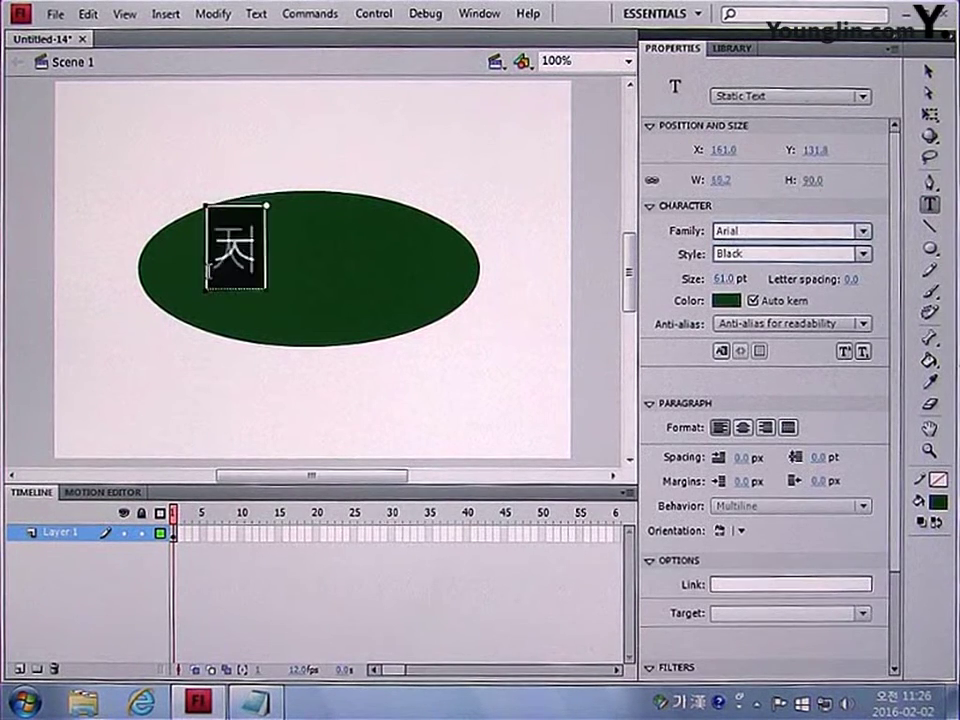
pyautogui.write('진닷컴')
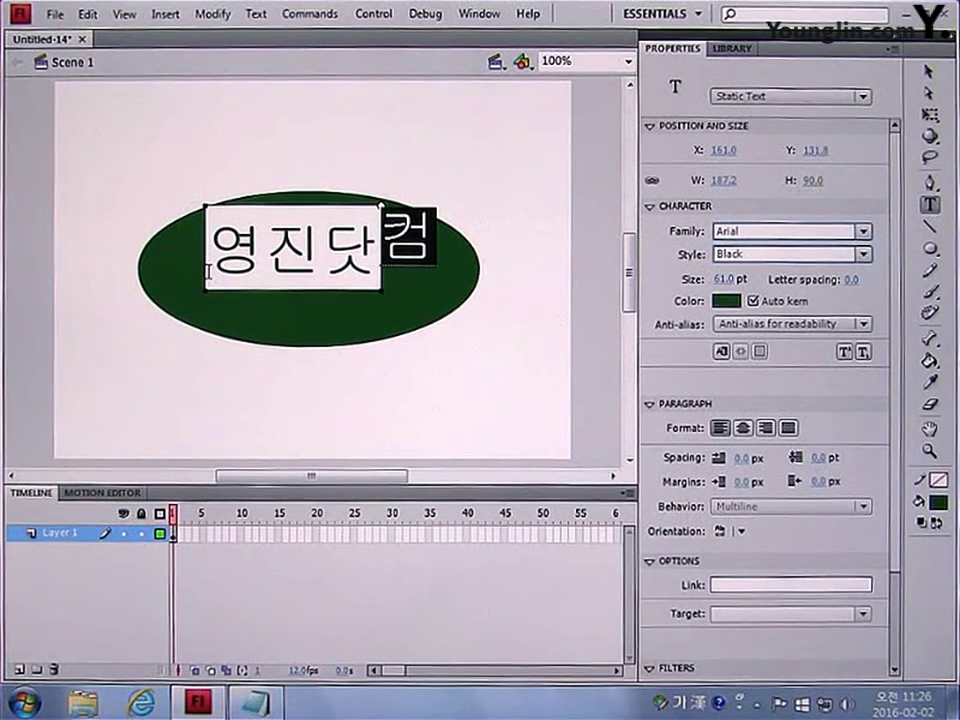
# Step: Colour the 영진닷컴 text white and move it to the oval's centre, at about X 140, Y 151
pyautogui.click(929, 72)
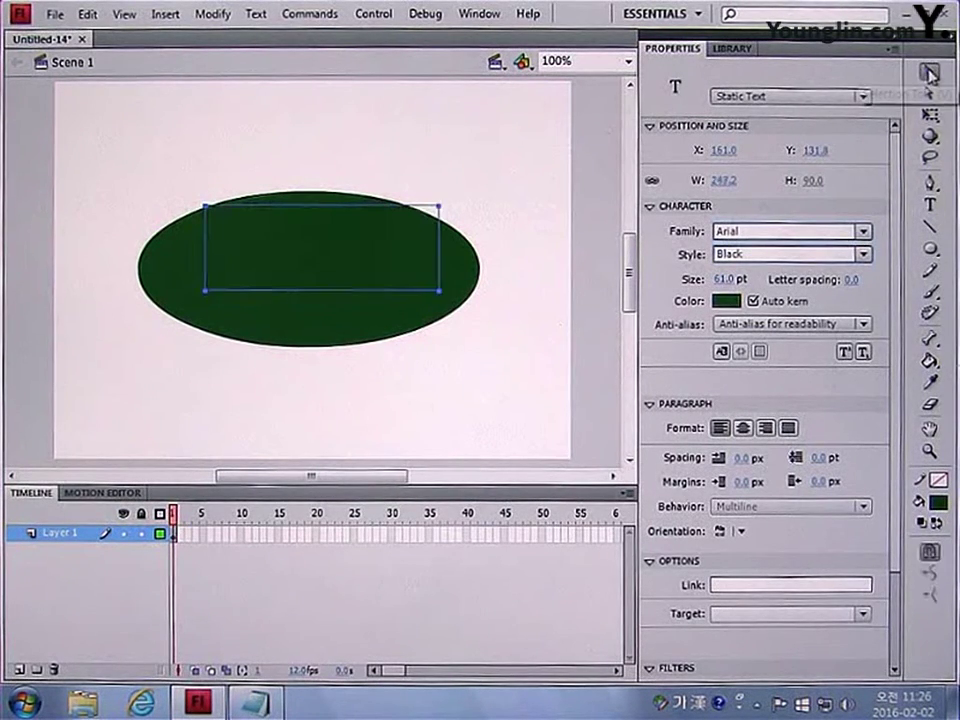
pyautogui.click(726, 300)
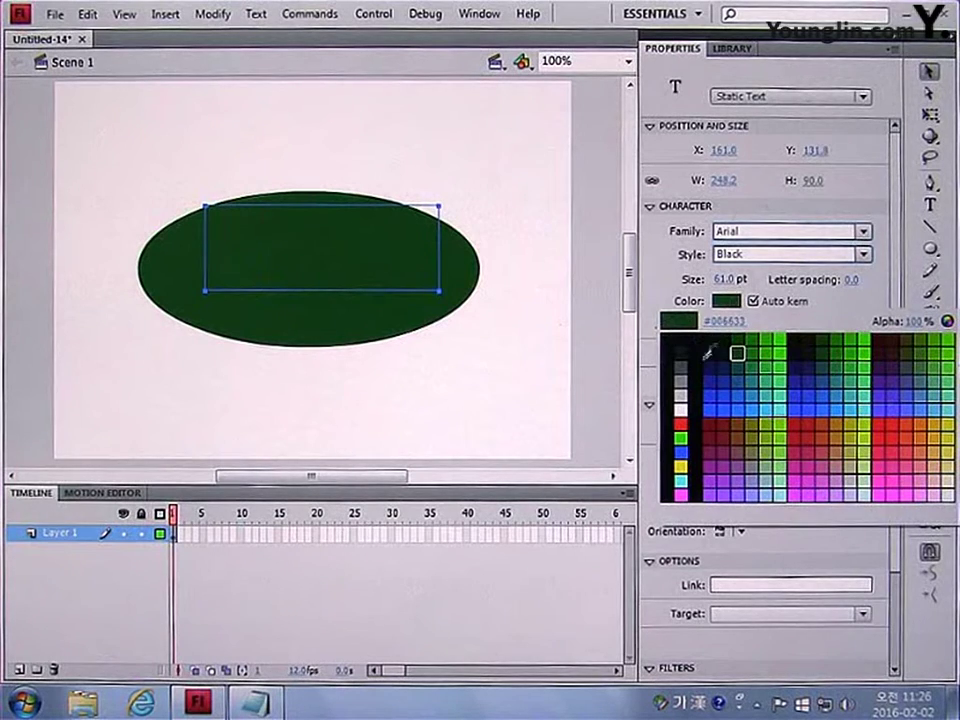
pyautogui.click(680, 410)
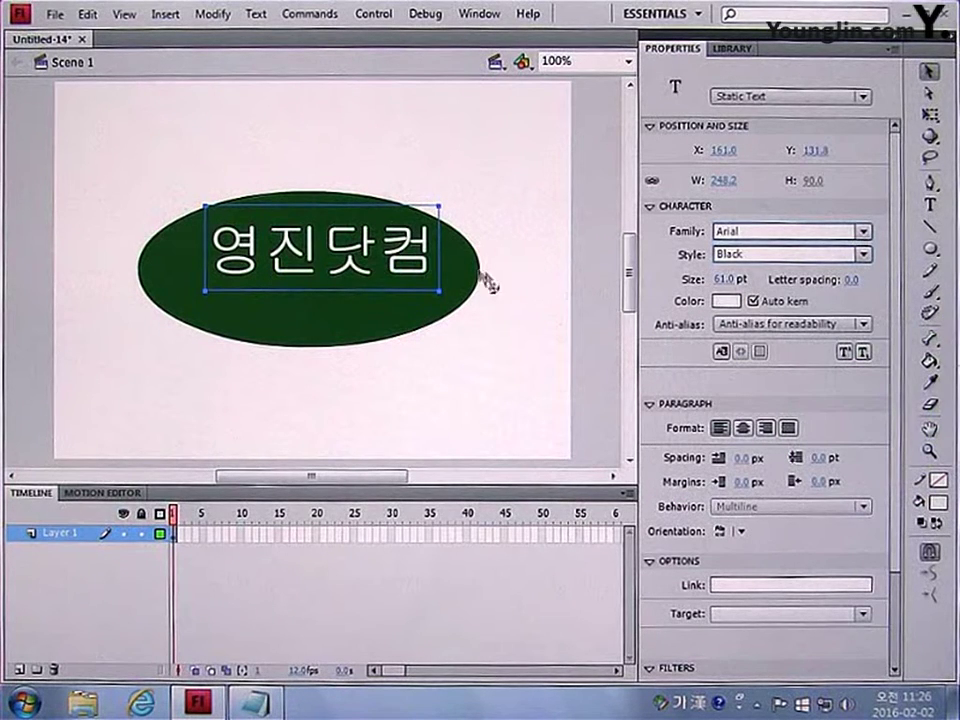
pyautogui.moveTo(431, 281); pyautogui.dragTo(410, 309)
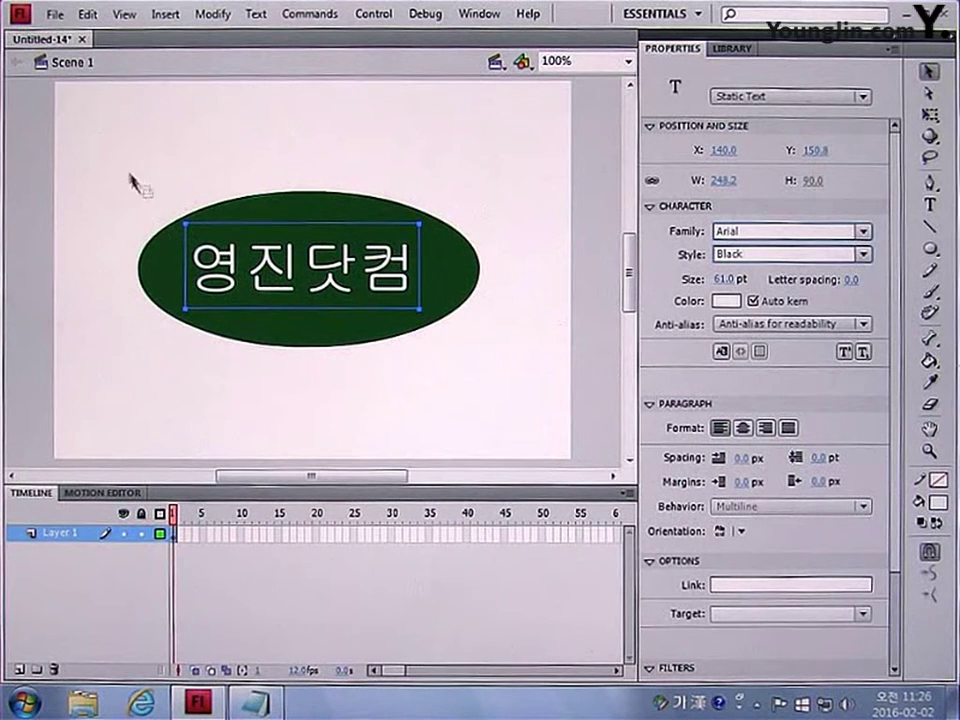
# Step: Convert the oval and its text together into a Button symbol named 버튼1
pyautogui.moveTo(102, 142); pyautogui.dragTo(534, 401)
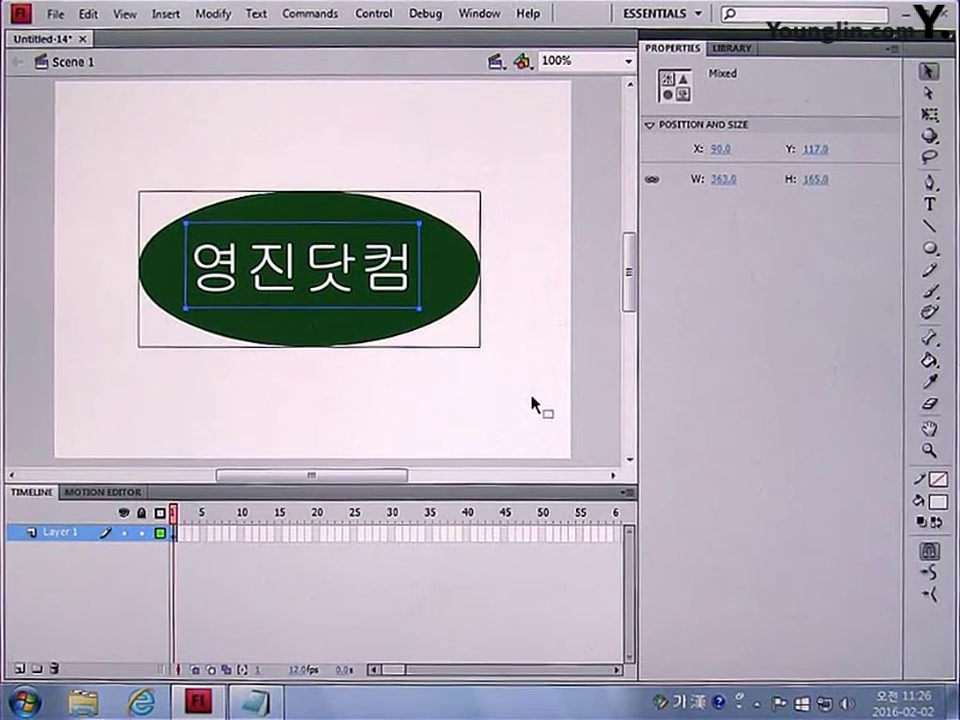
pyautogui.press('F8')
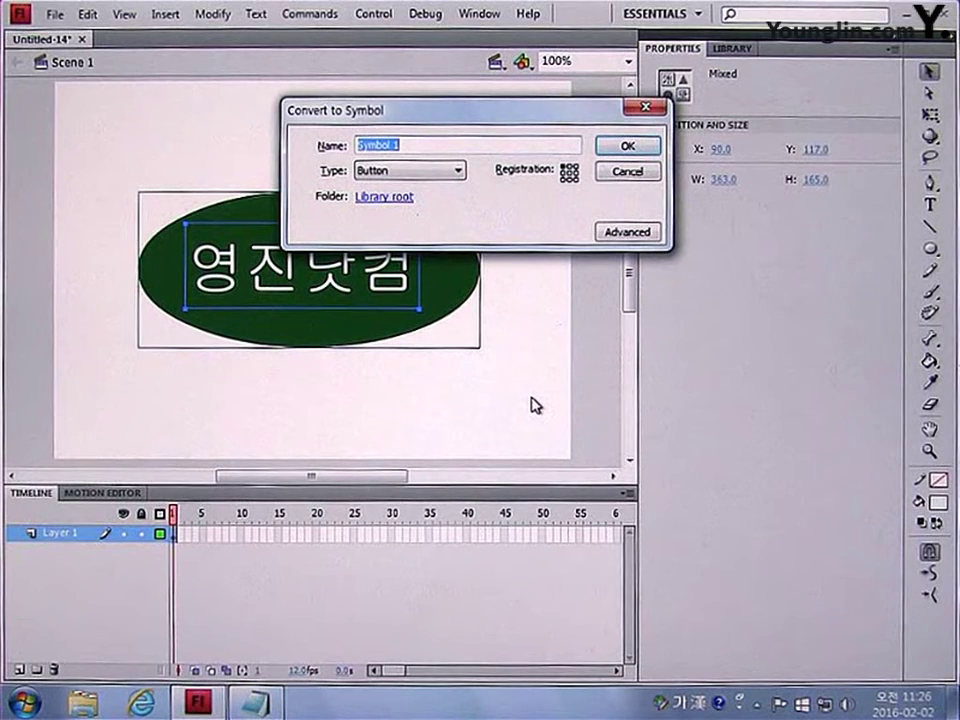
pyautogui.write('버튼')
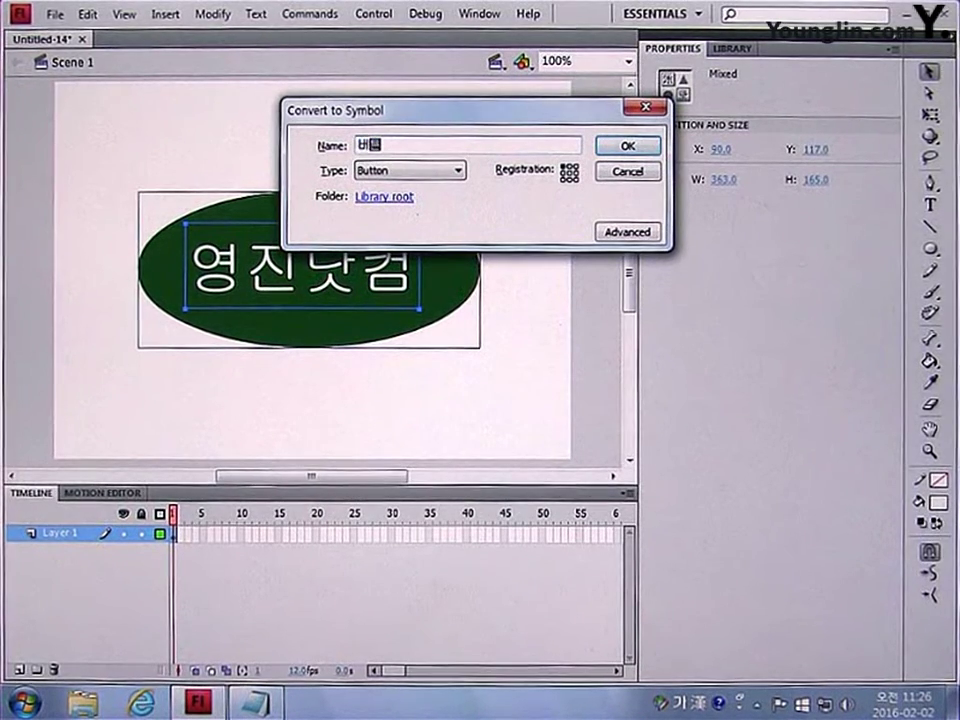
pyautogui.write('1')
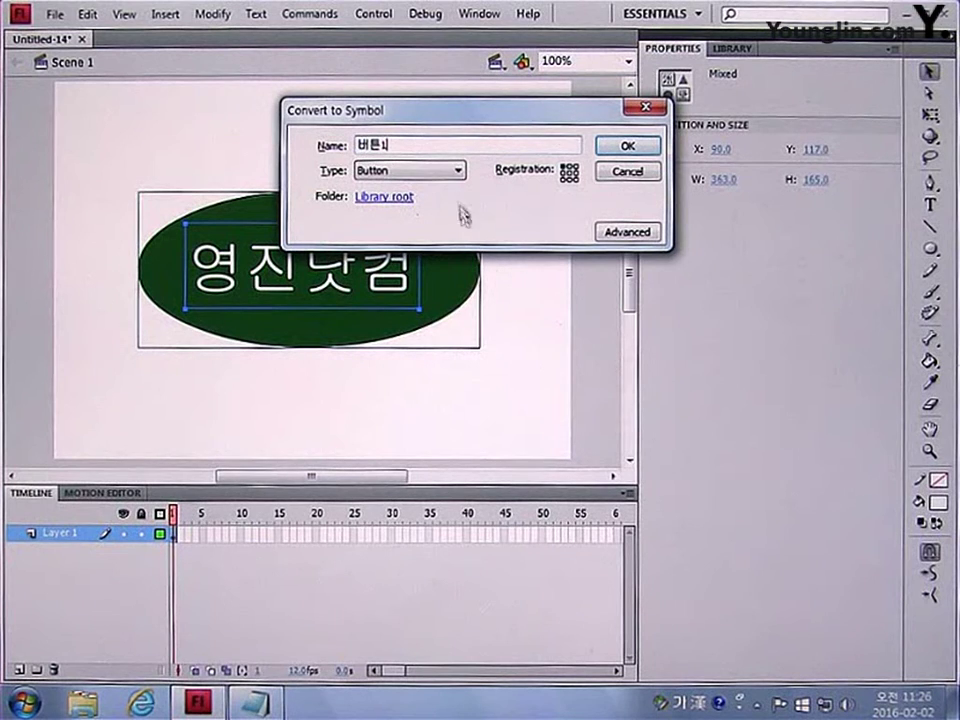
pyautogui.click(455, 172)
pyautogui.click(420, 199)
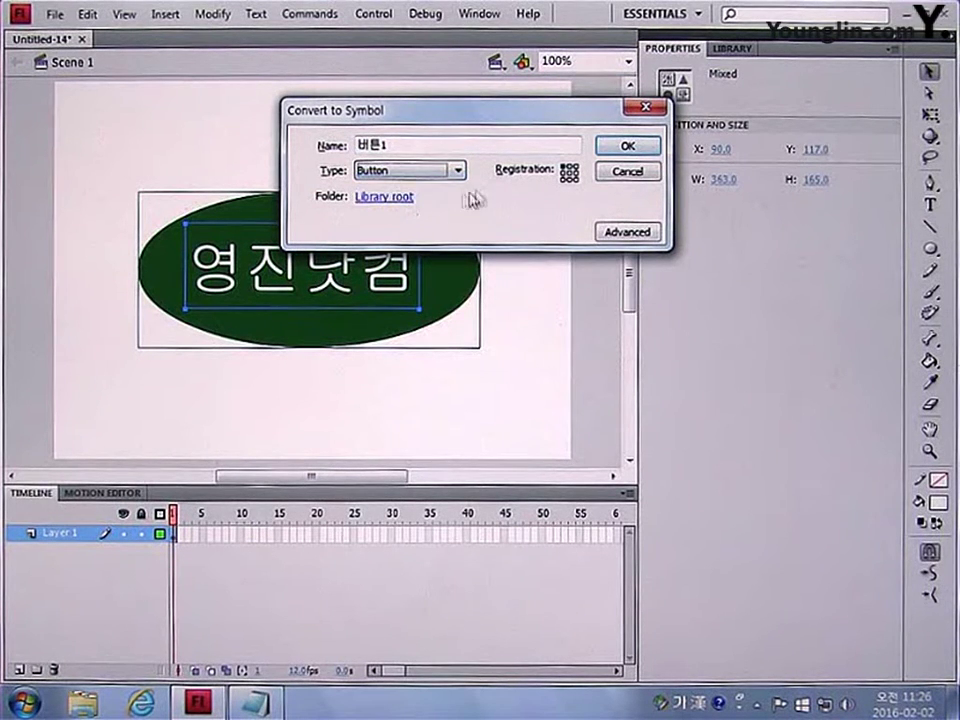
pyautogui.click(630, 148)
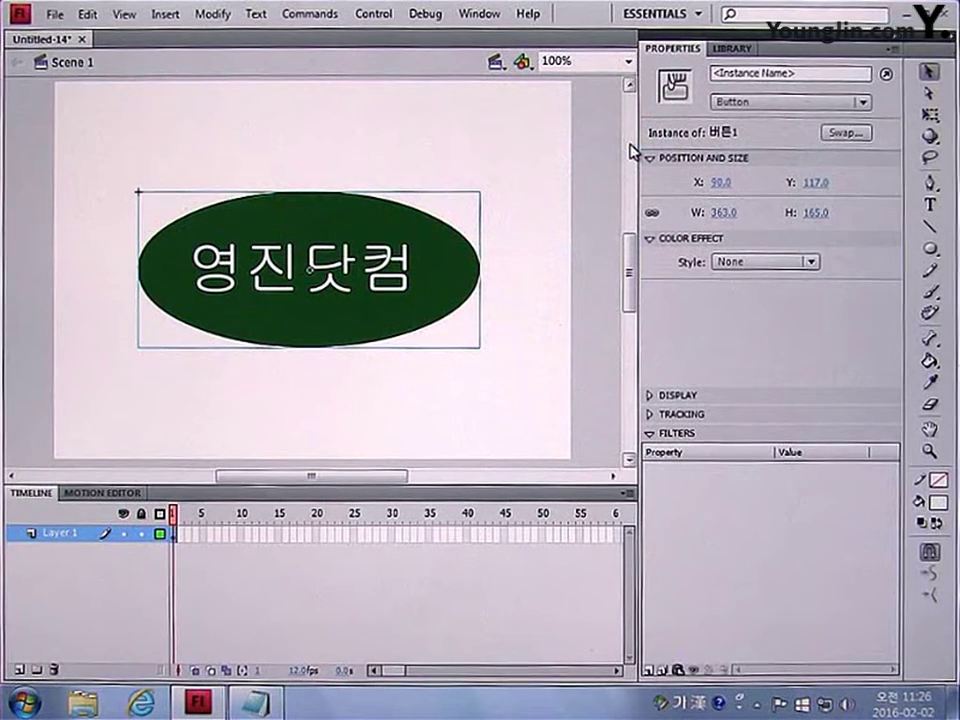
# Step: Open the 버튼1 symbol for editing in place and insert a keyframe in its Over state
pyautogui.doubleClick(408, 245)
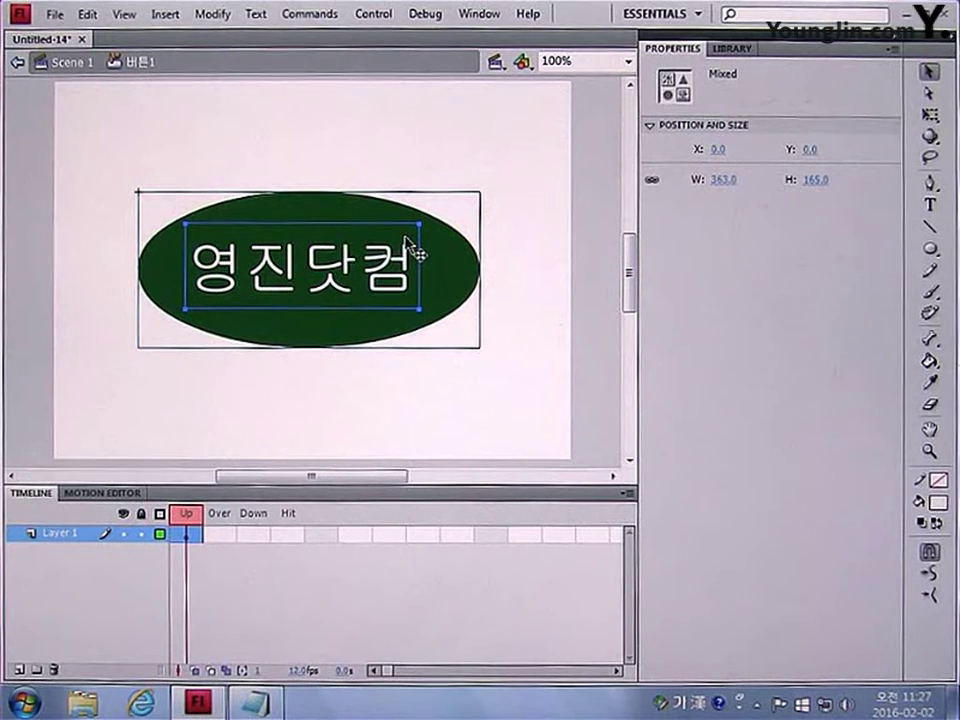
pyautogui.click(232, 537)
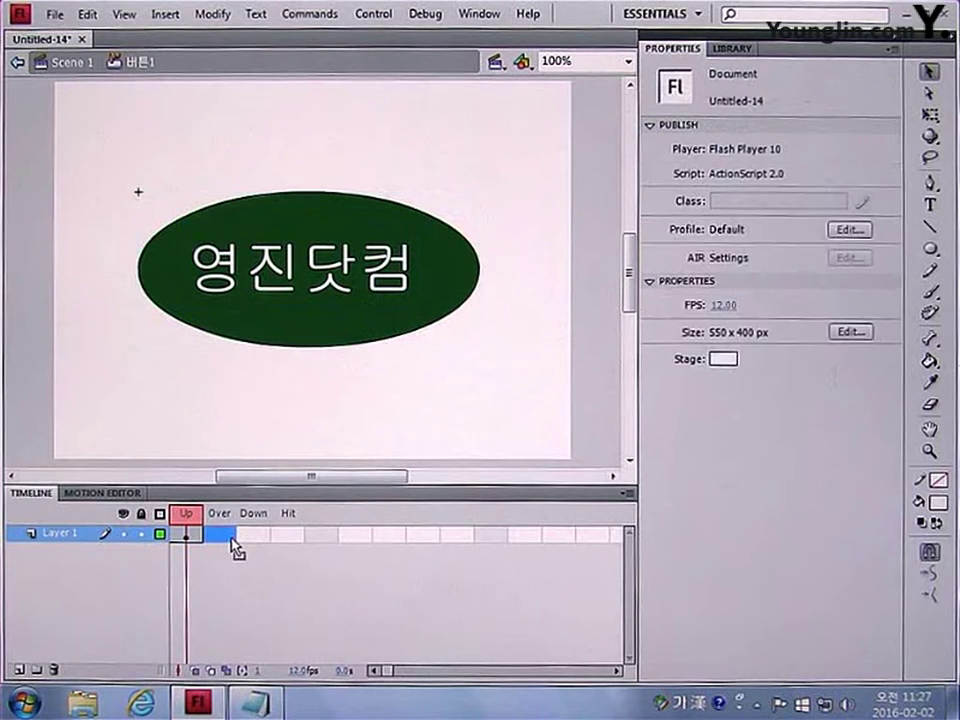
pyautogui.press('F6')
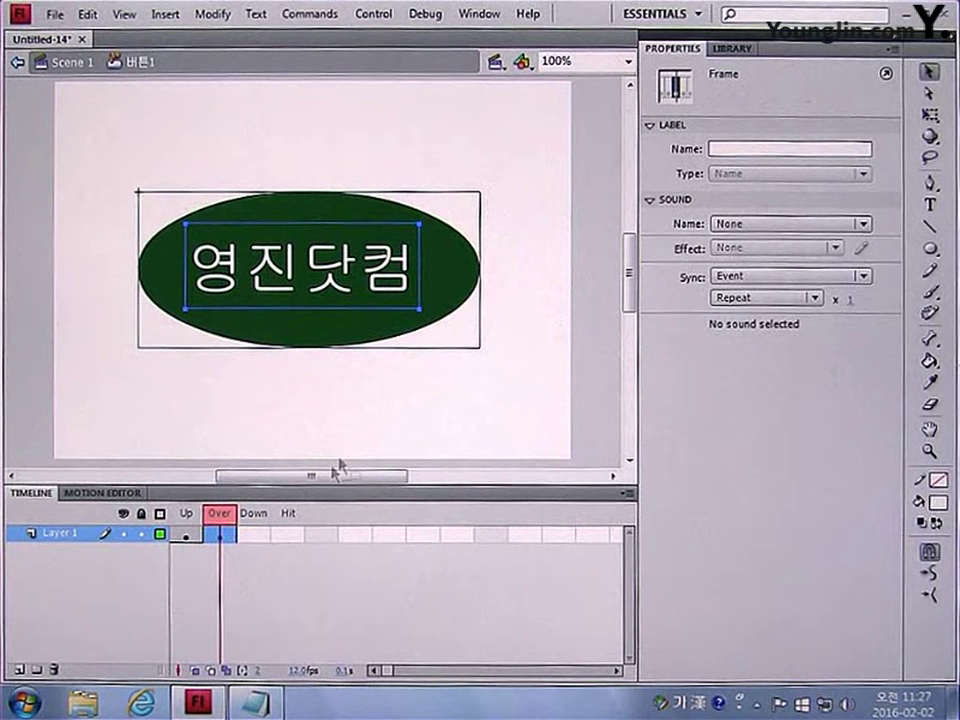
# Step: Recolour only the oval dark red in the button's Over state
pyautogui.click(497, 282)
pyautogui.click(457, 283)
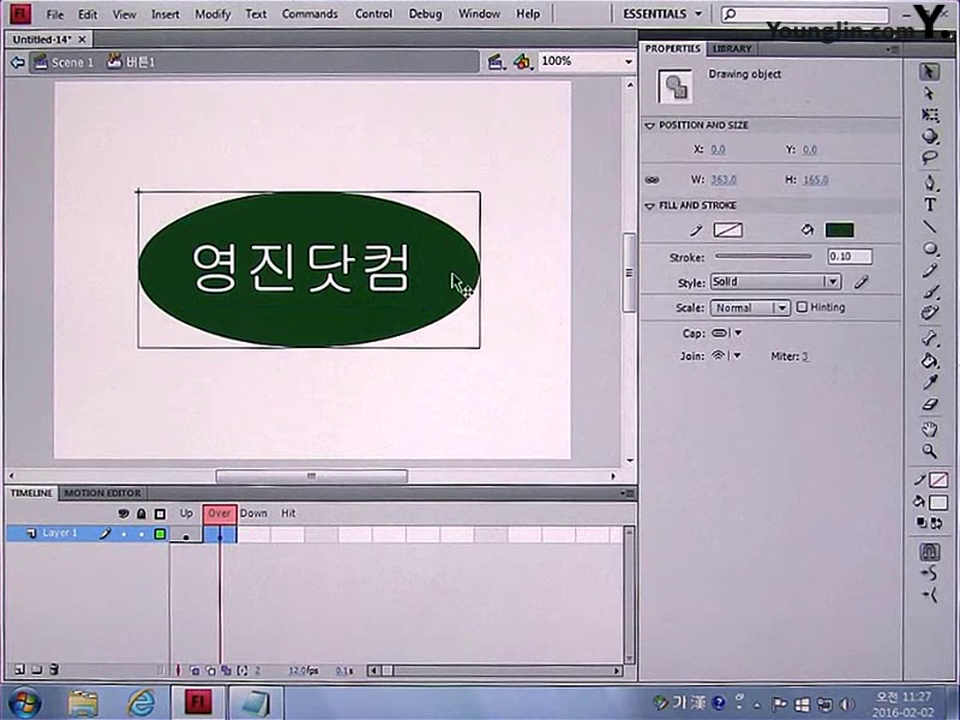
pyautogui.click(838, 228)
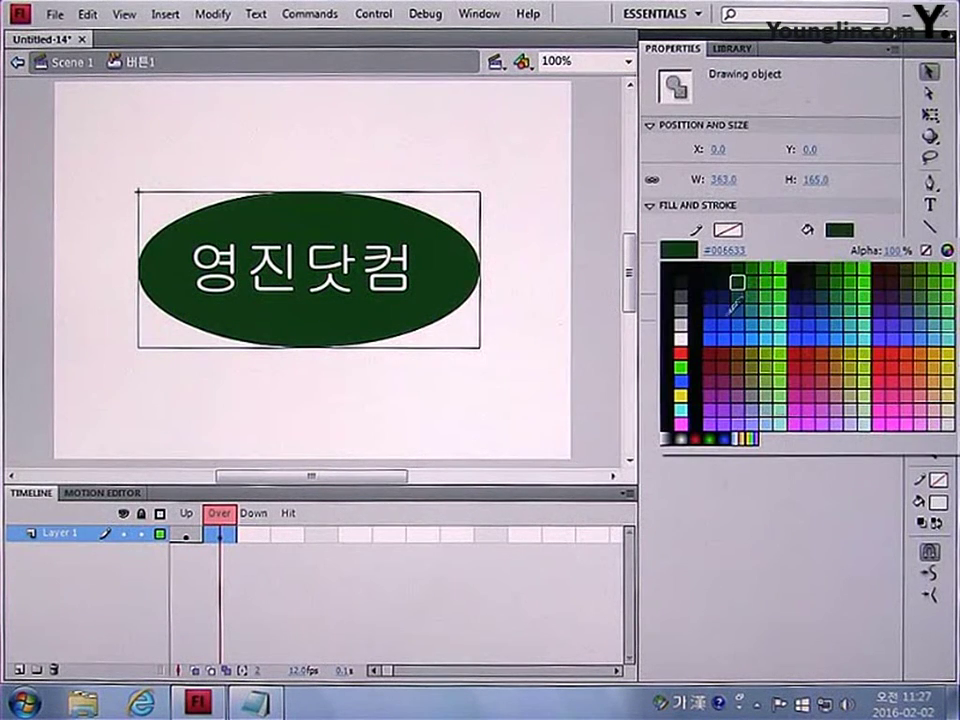
pyautogui.click(713, 349)
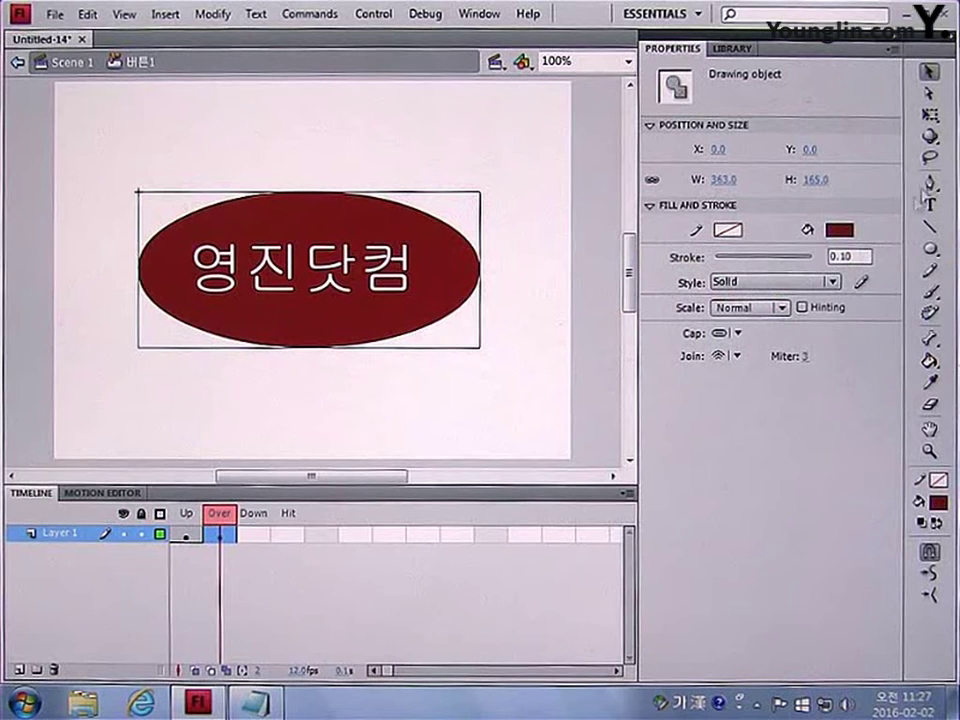
# Step: Enlarge the Over state's oval and text together about their centre to about 413 × 188 px
pyautogui.click(930, 115)
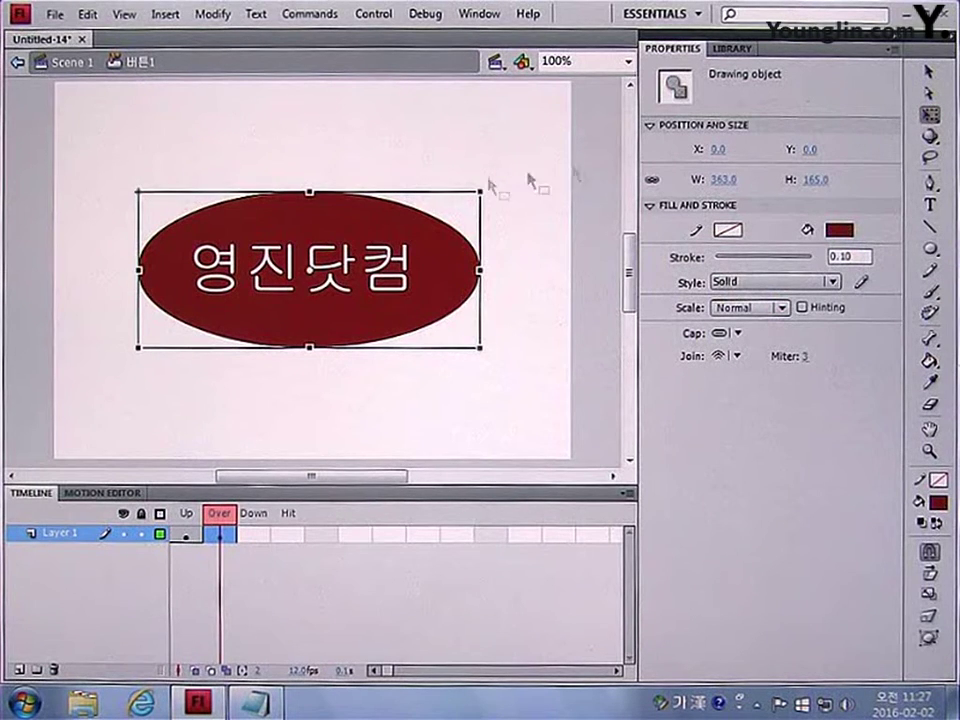
pyautogui.moveTo(108, 160); pyautogui.dragTo(531, 424)
pyautogui.moveTo(481, 190); pyautogui.dragTo(504, 174)
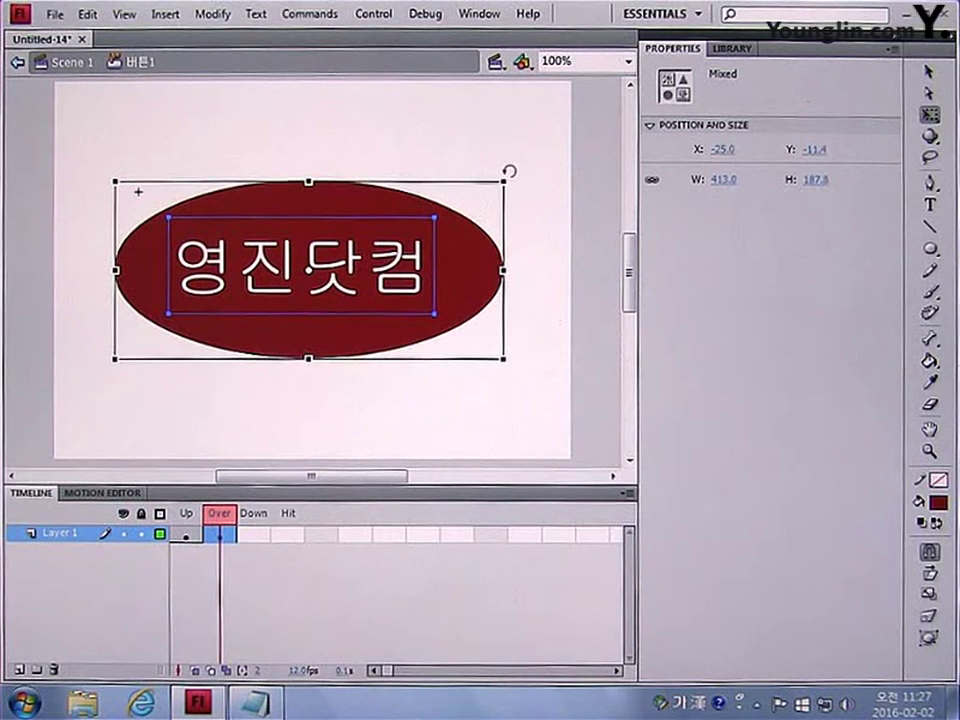
# Step: Insert a keyframe in the Down state and colour its 영진닷컴 text very dark green, #003300
pyautogui.click(252, 535)
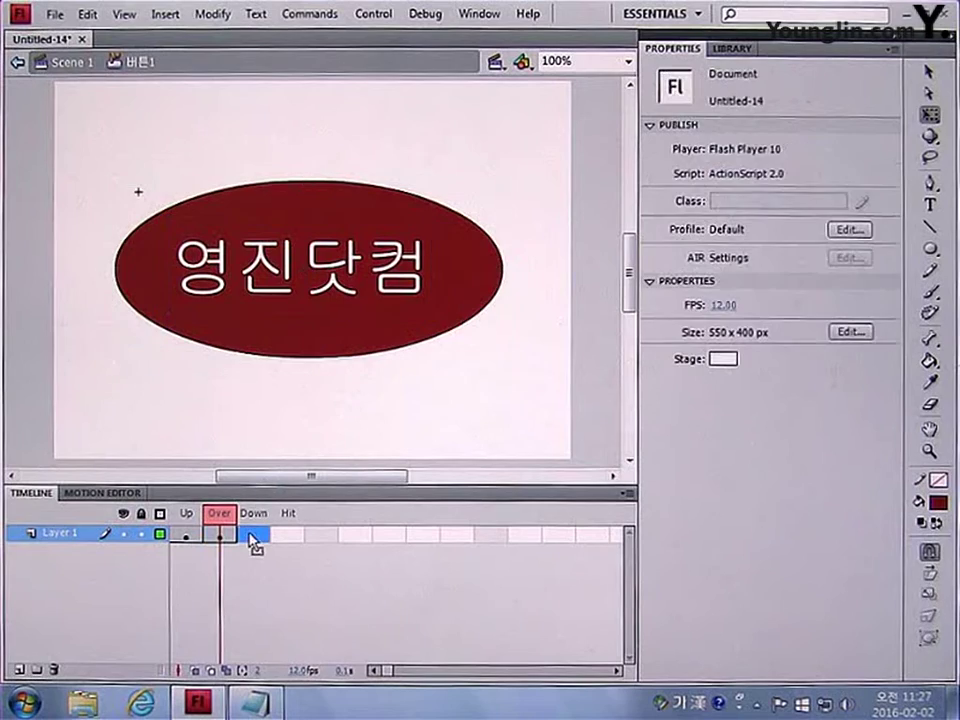
pyautogui.press('F6')
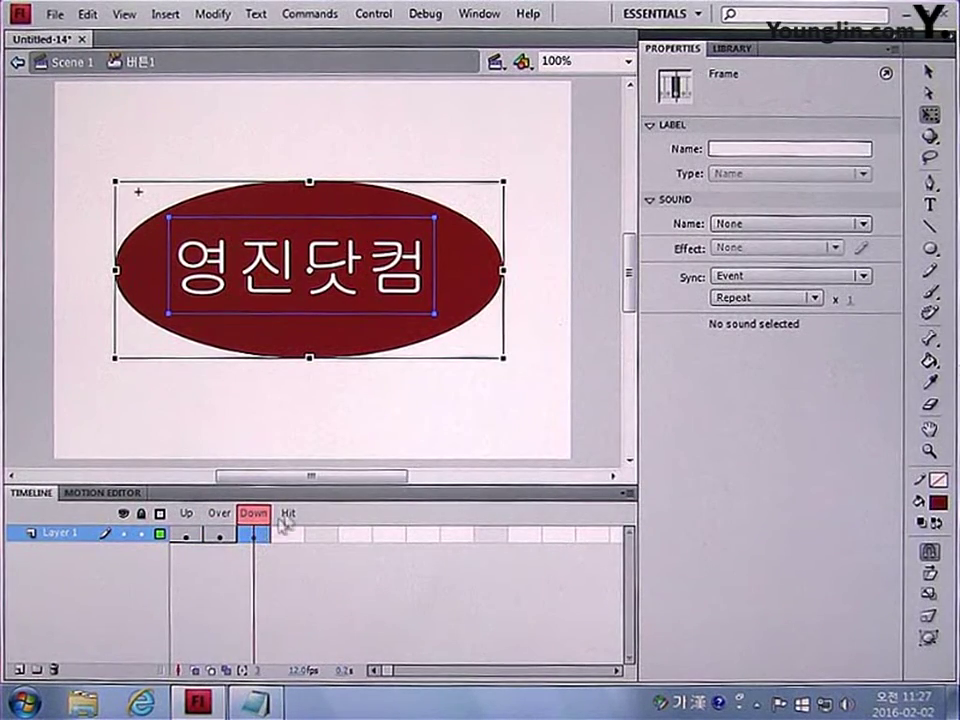
pyautogui.click(410, 418)
pyautogui.click(405, 287)
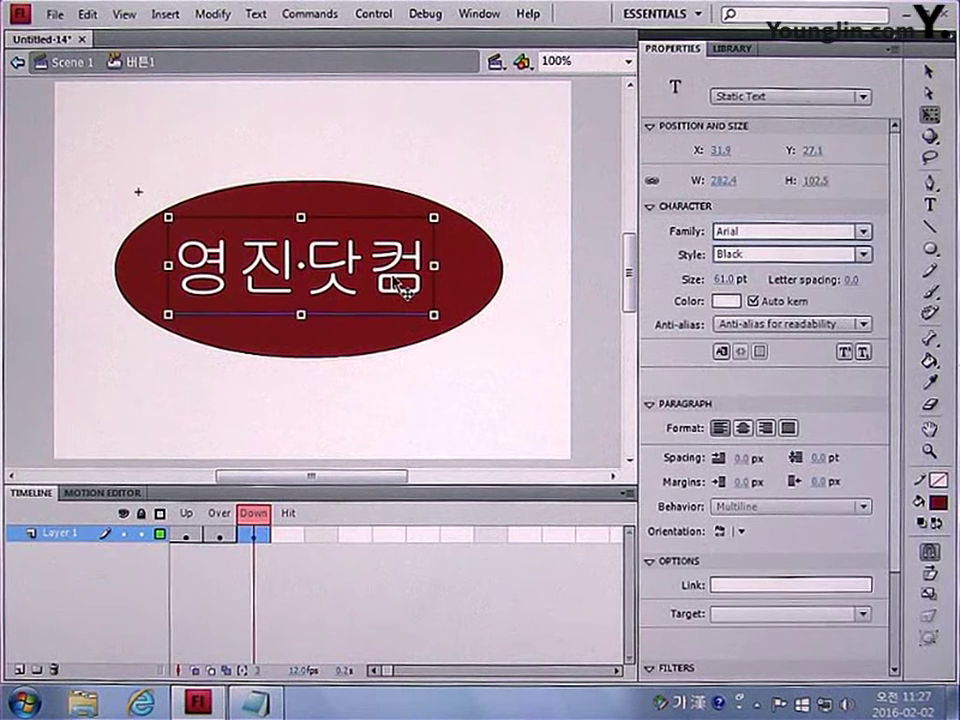
pyautogui.click(930, 73)
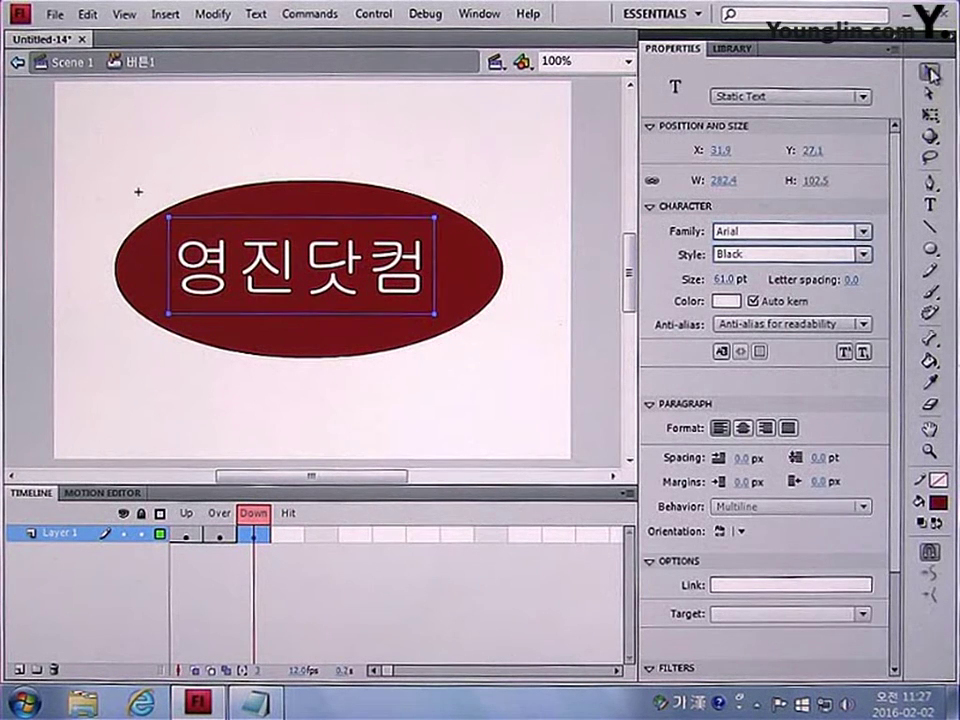
pyautogui.click(727, 300)
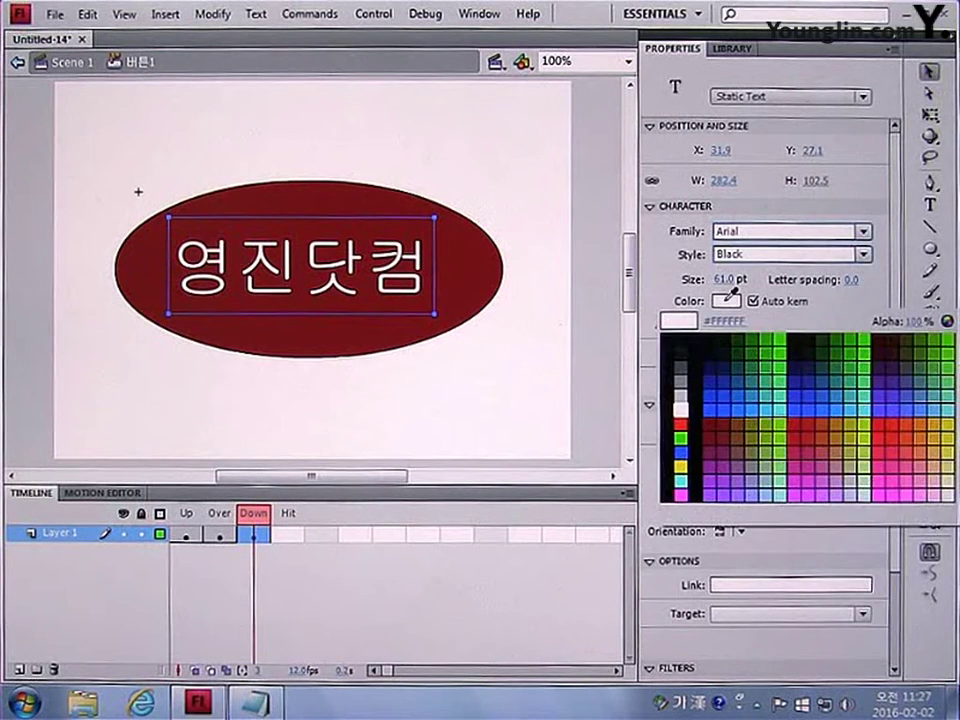
pyautogui.click(728, 342)
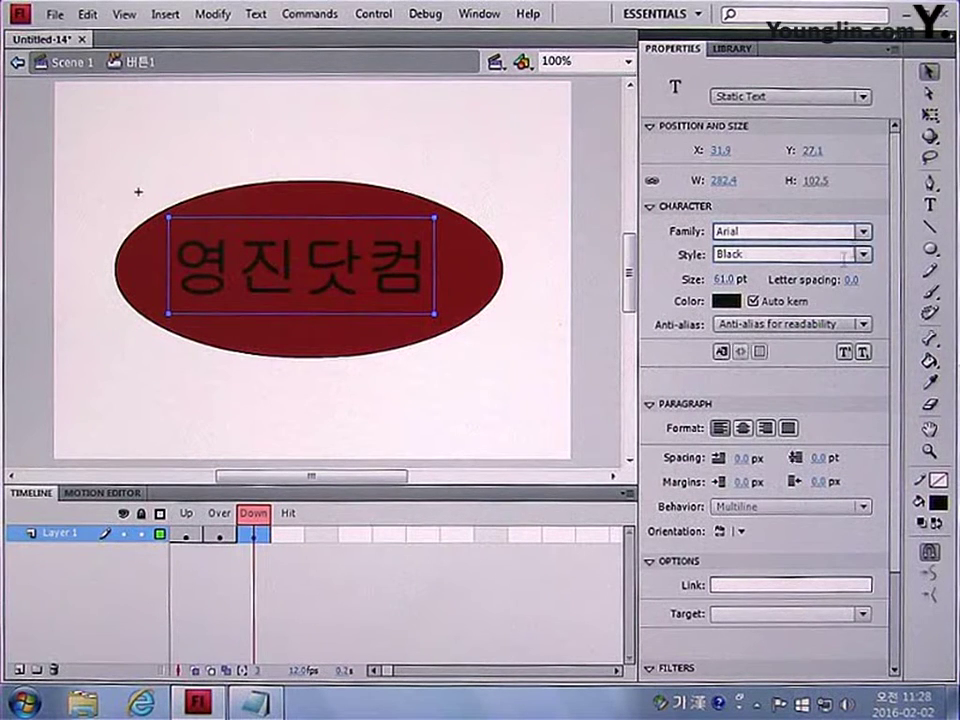
# Step: Shrink the Down state's oval and text together about their centre to about 363 × 165 px
pyautogui.click(929, 115)
pyautogui.moveTo(88, 133); pyautogui.dragTo(530, 425)
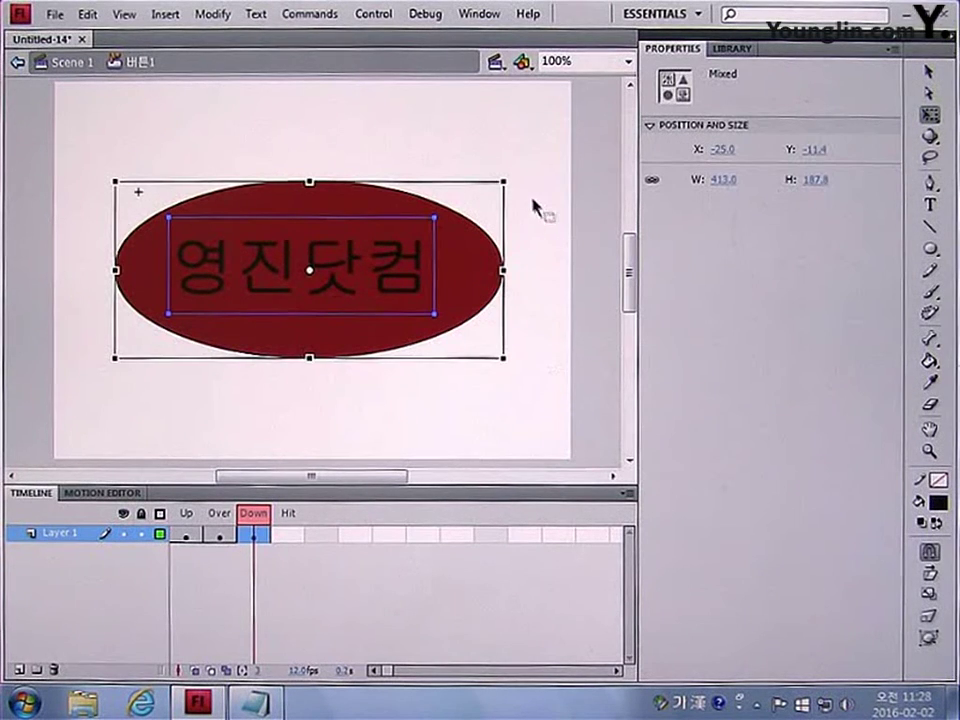
pyautogui.moveTo(503, 182); pyautogui.dragTo(498, 188)
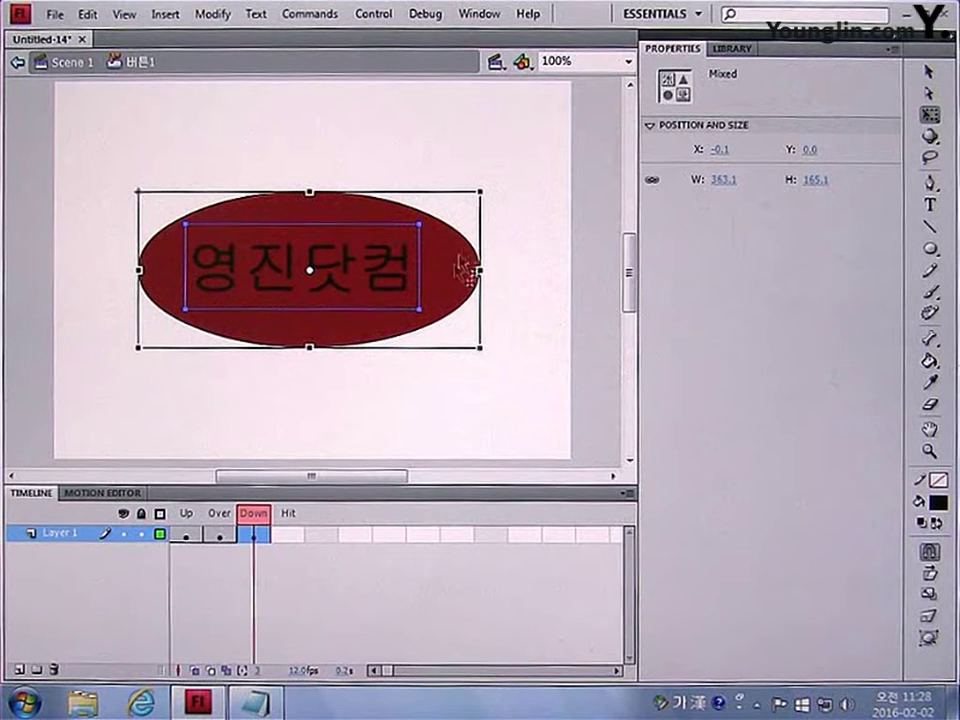
# Step: Insert a keyframe in the Hit state and cover the whole oval with a dark filled rectangle about 415 × 229 px
pyautogui.click(294, 538)
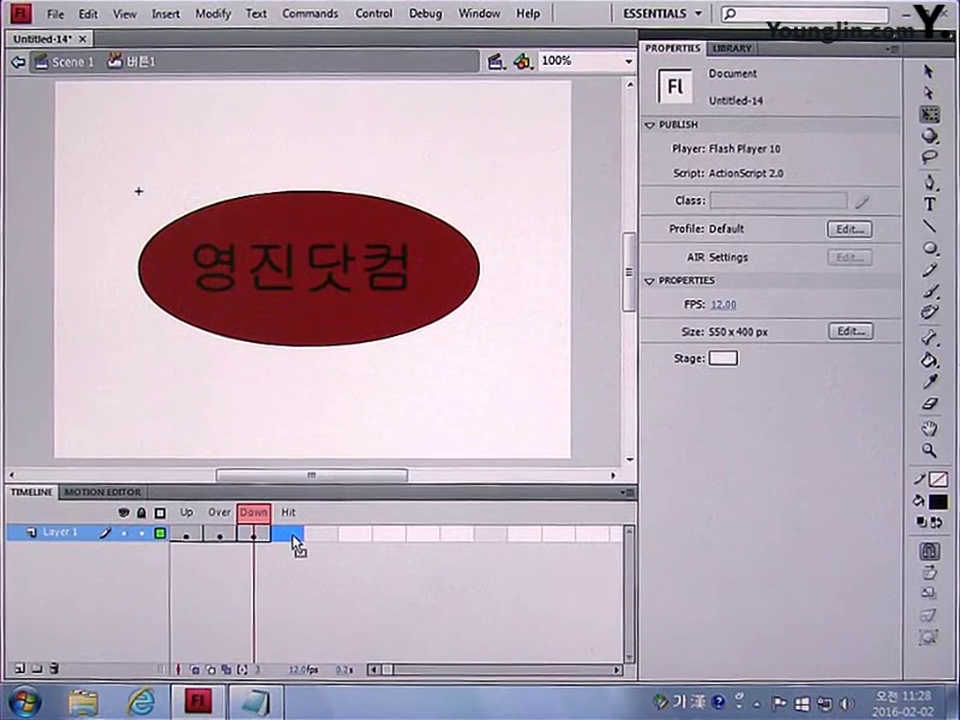
pyautogui.press('F6')
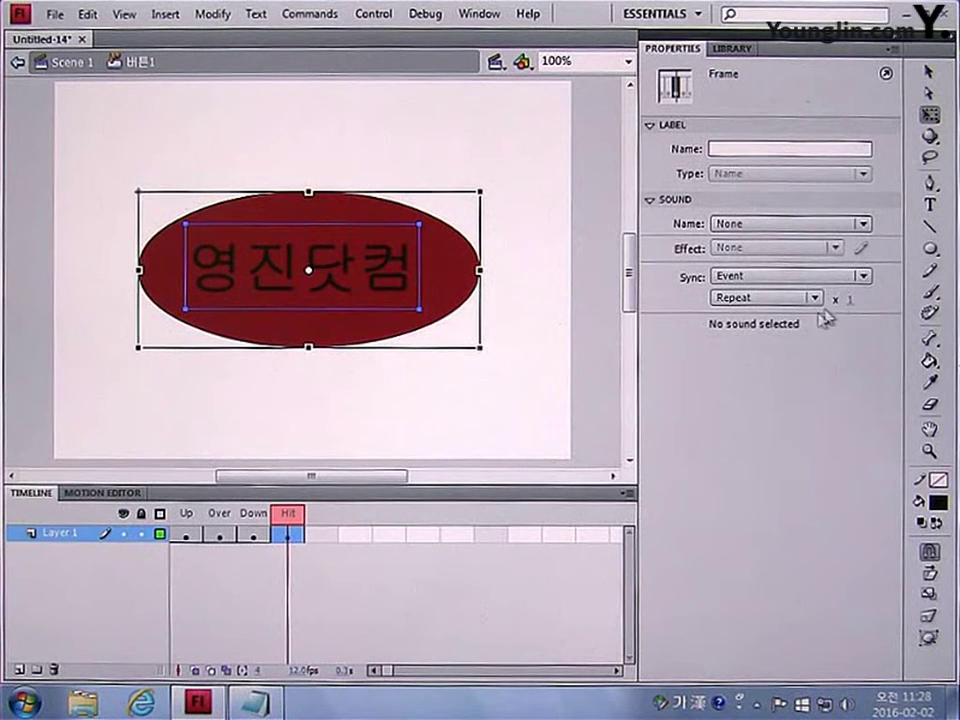
pyautogui.click(931, 250)
pyautogui.click(879, 250)
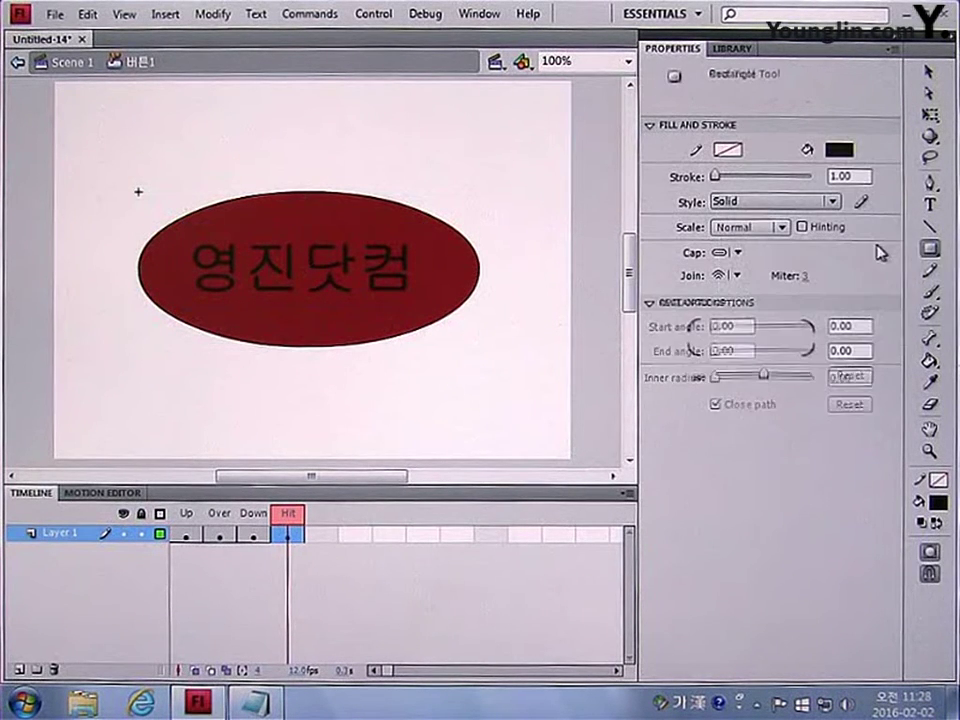
pyautogui.click(933, 502)
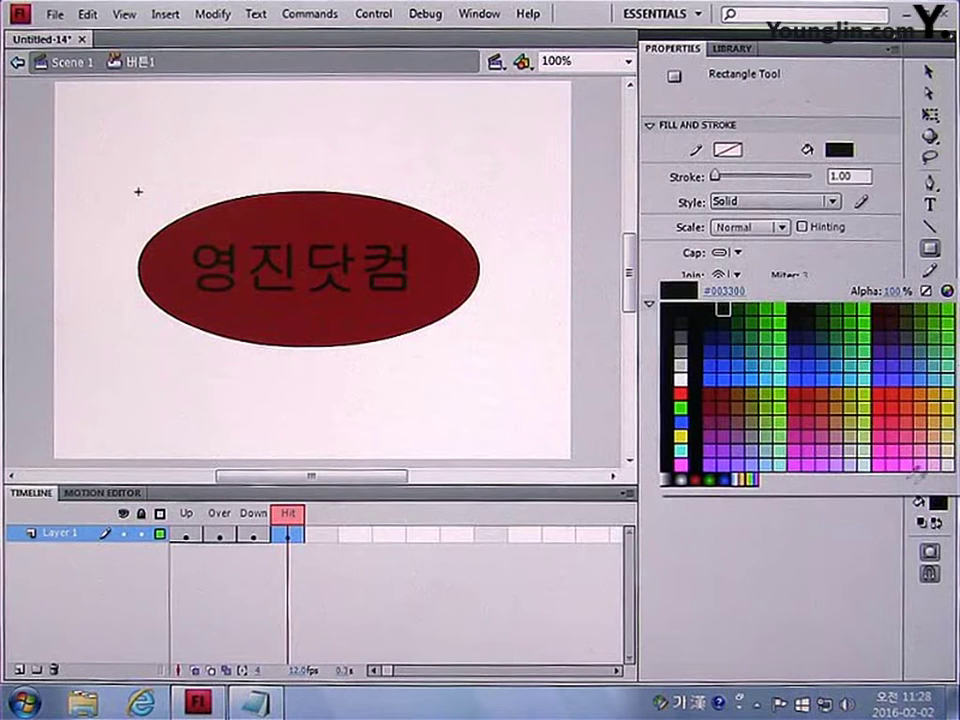
pyautogui.click(730, 327)
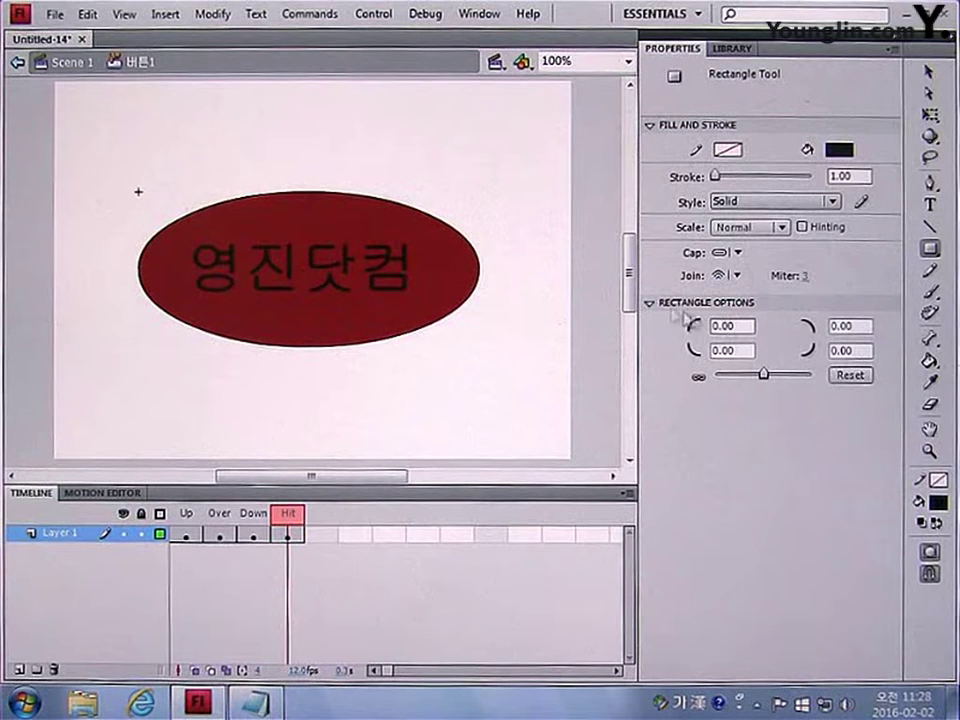
pyautogui.moveTo(117, 160)
pyautogui.mouseDown()
pyautogui.moveTo(326, 343)
pyautogui.moveTo(457, 381)
pyautogui.moveTo(506, 380)
pyautogui.mouseUp()
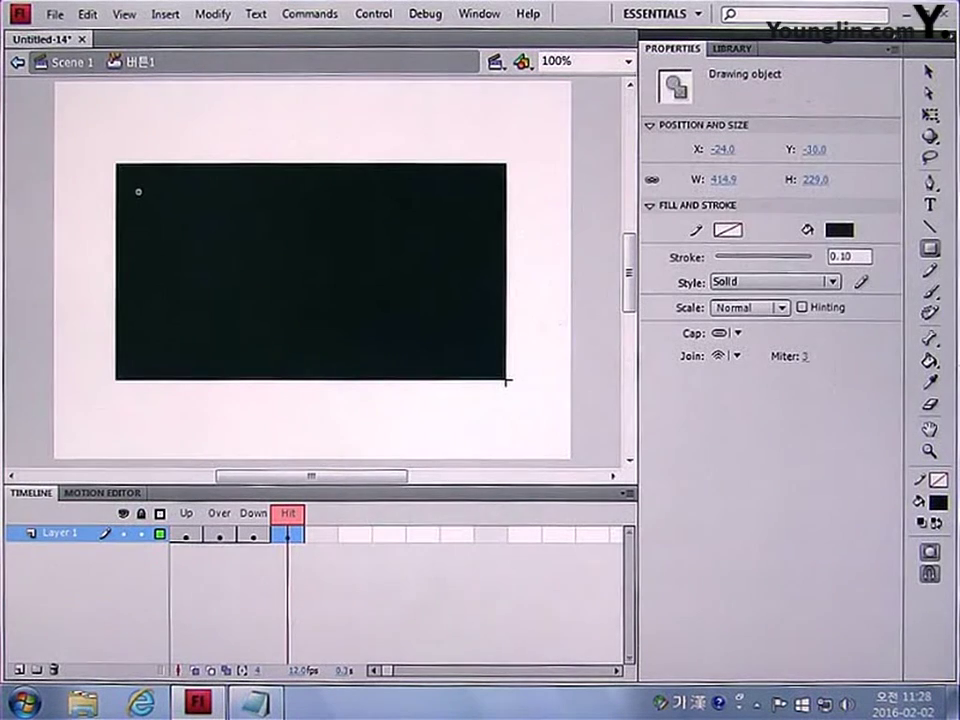
pyautogui.click(18, 66)
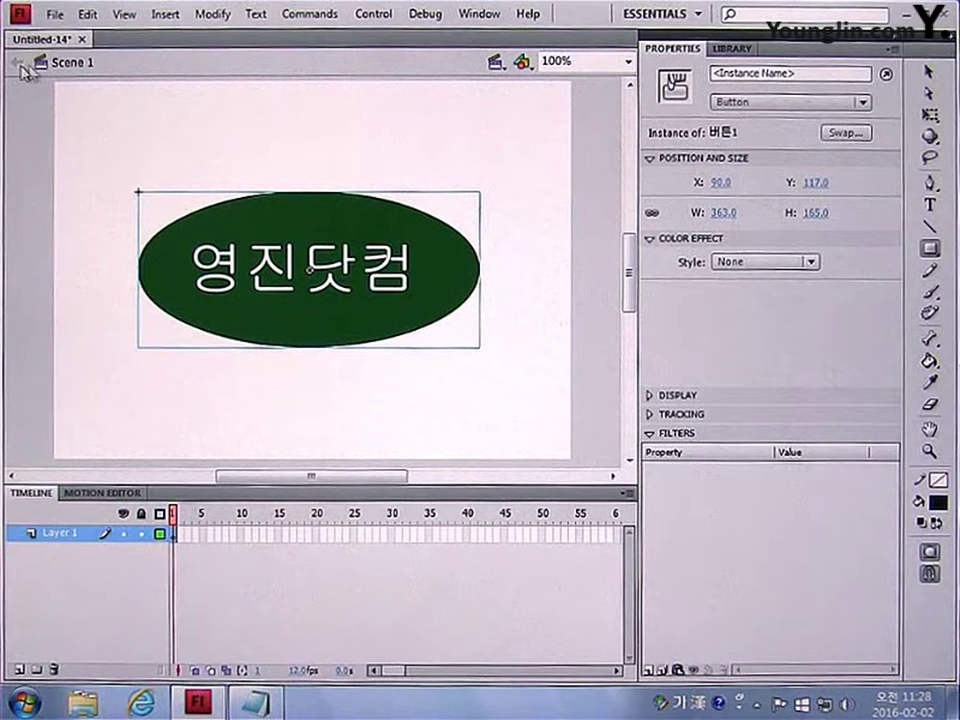
pyautogui.press('v')
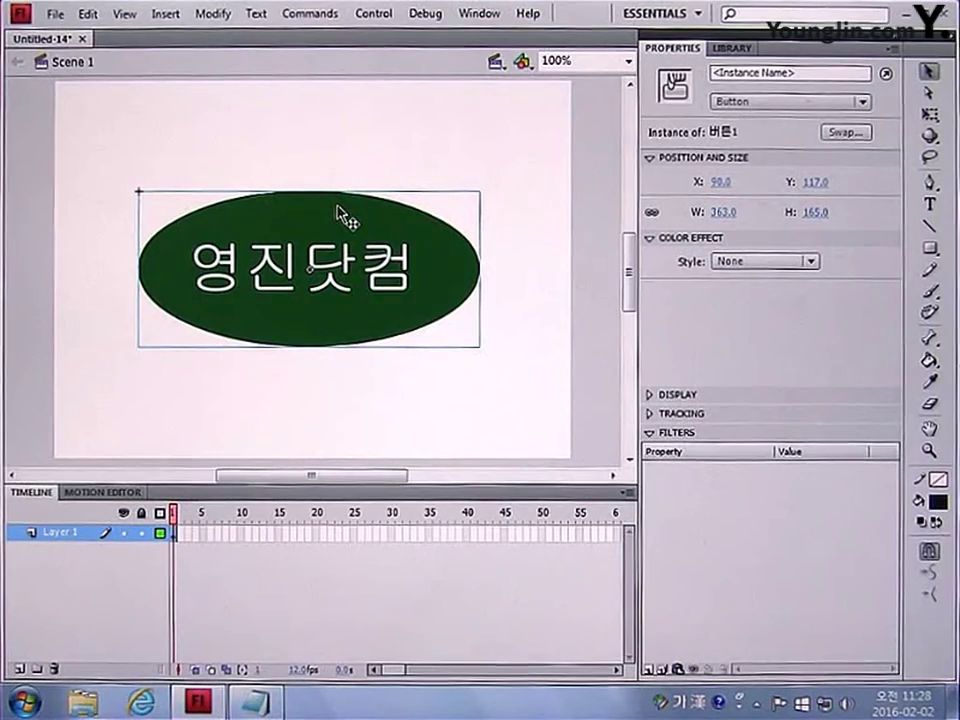
pyautogui.press('F9')
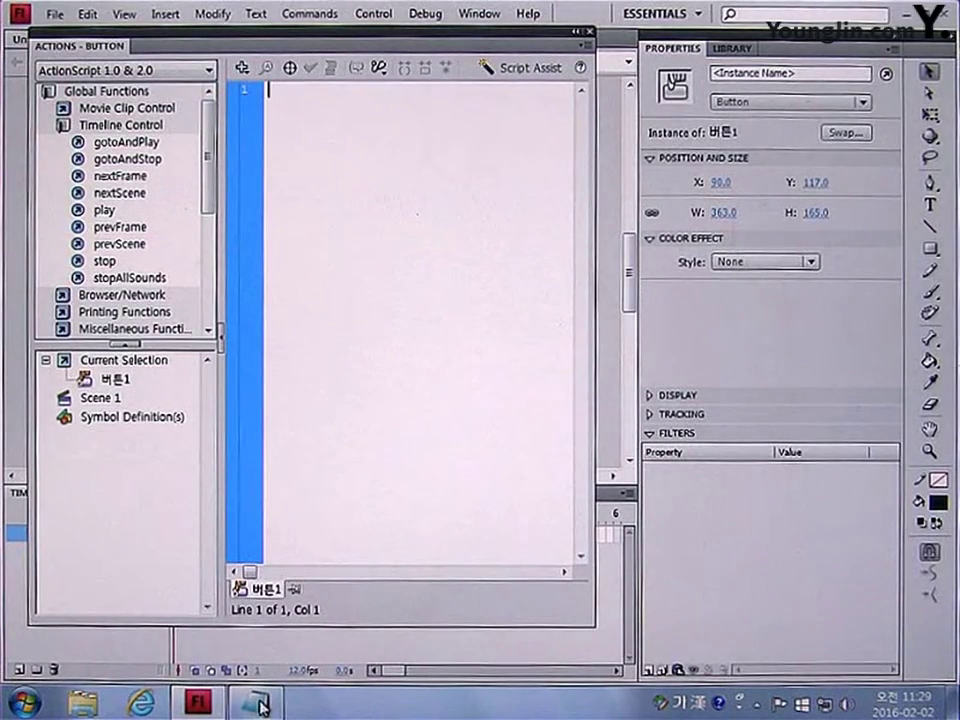
pyautogui.hotkey('alt', 'Tab')
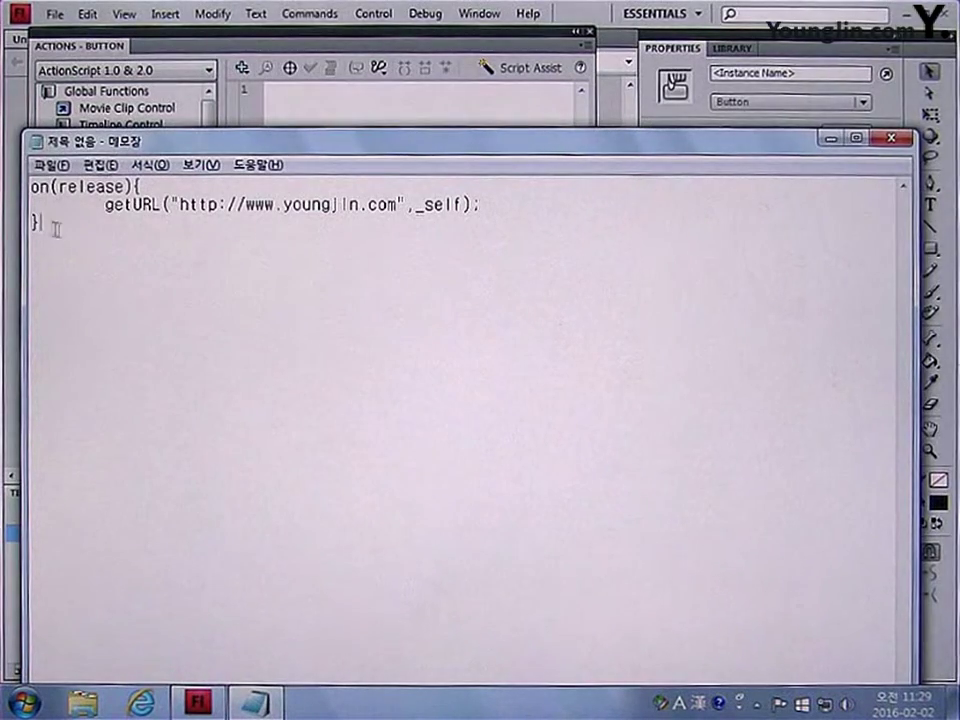
pyautogui.moveTo(53, 224); pyautogui.dragTo(28, 186)
pyautogui.hotkey('ctrl', 'c')
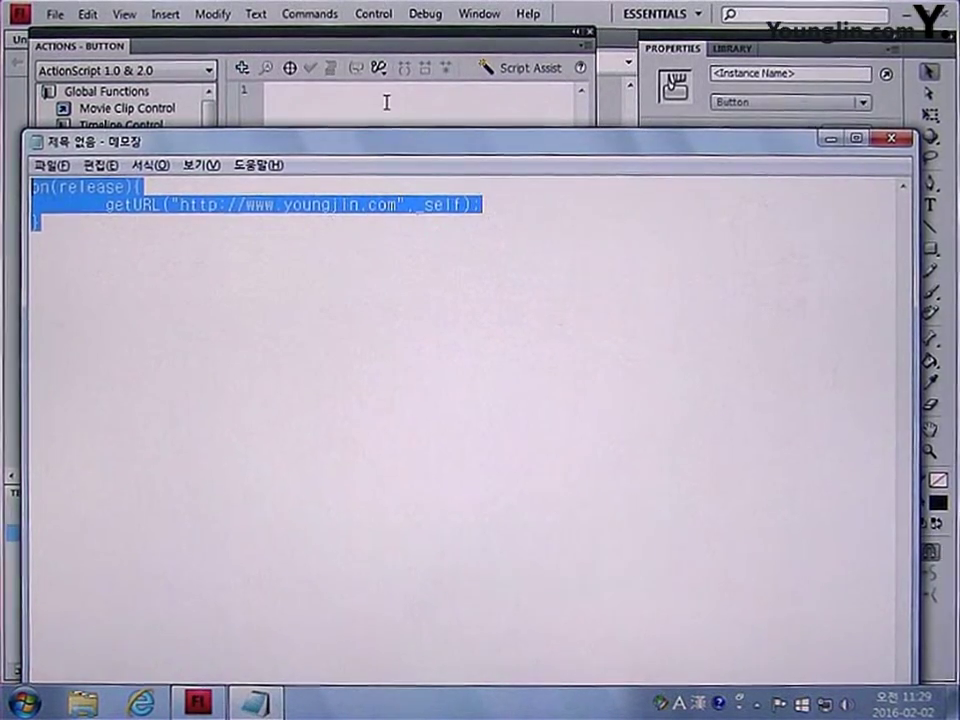
pyautogui.click(386, 100)
pyautogui.hotkey('ctrl', 'v')
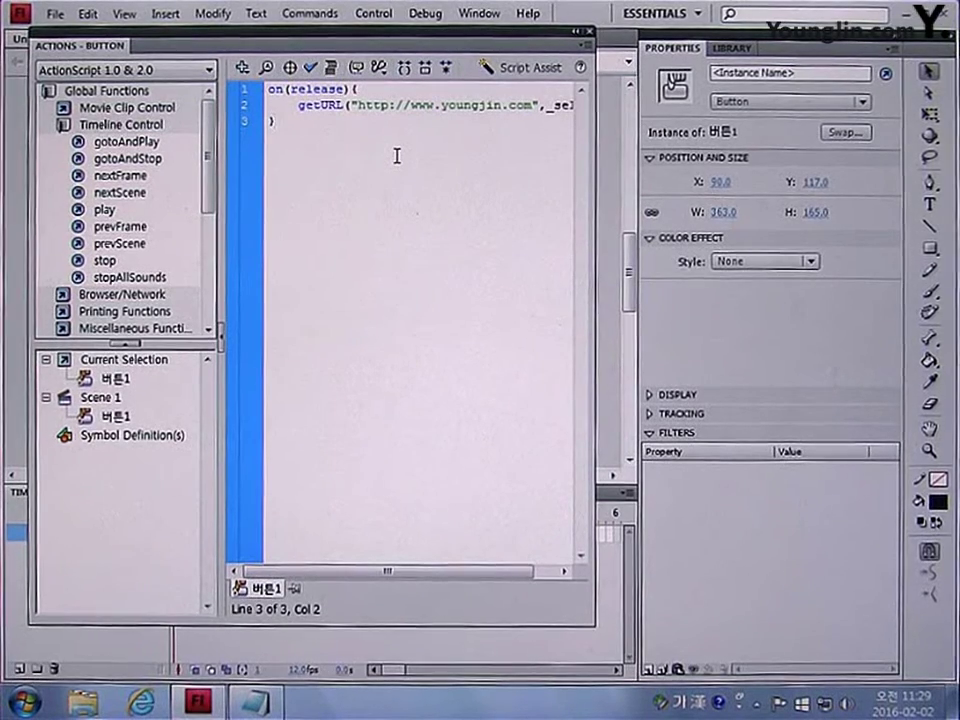
pyautogui.press('F9')
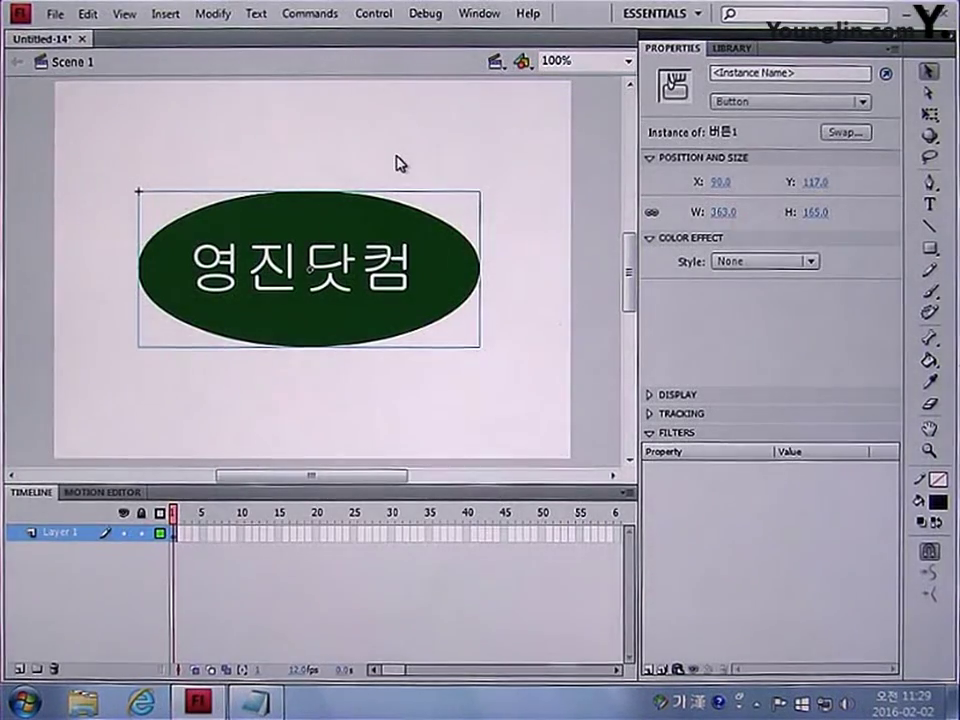
# Step: Test the movie and try out the 영진닷컴 button
pyautogui.hotkey('ctrl', 'Return')
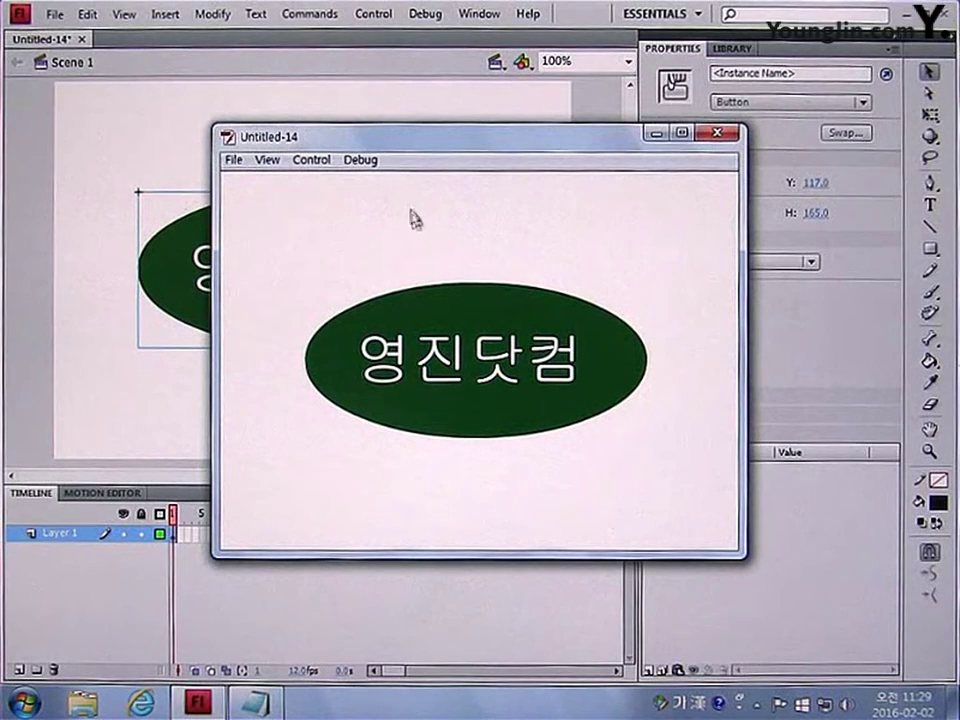
pyautogui.click(476, 372)
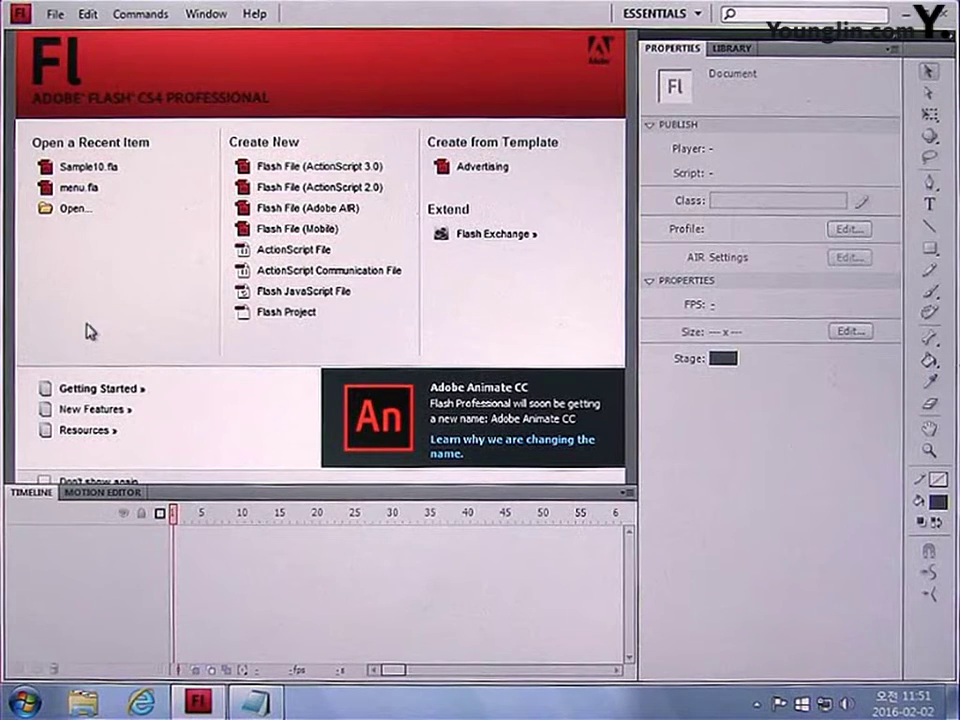
# Step: Open the menu Flash document from the 소스 folder inside 핵심10
pyautogui.click(92, 210)
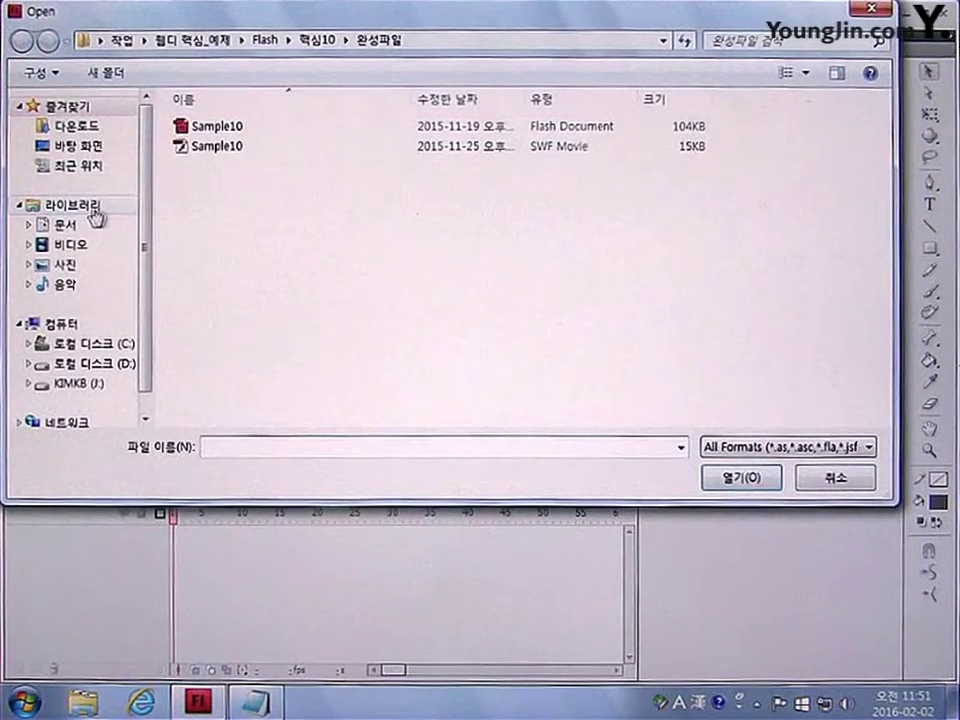
pyautogui.click(328, 42)
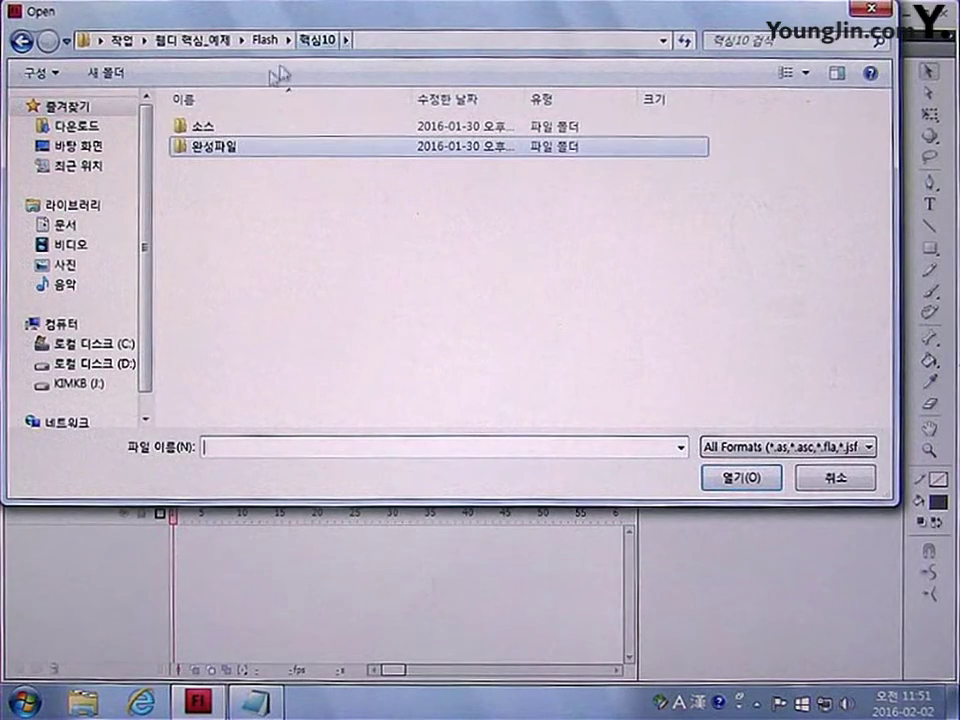
pyautogui.doubleClick(200, 128)
pyautogui.doubleClick(193, 128)
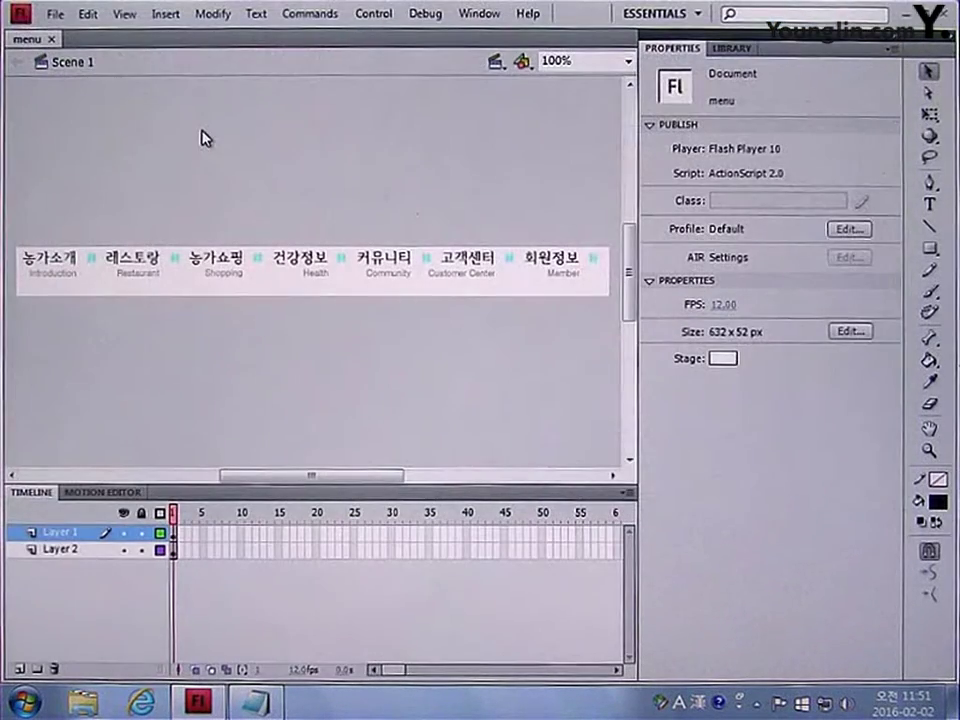
# Step: Add a new layer above Layer 1 and name it 소메뉴
pyautogui.click(20, 668)
pyautogui.doubleClick(47, 532)
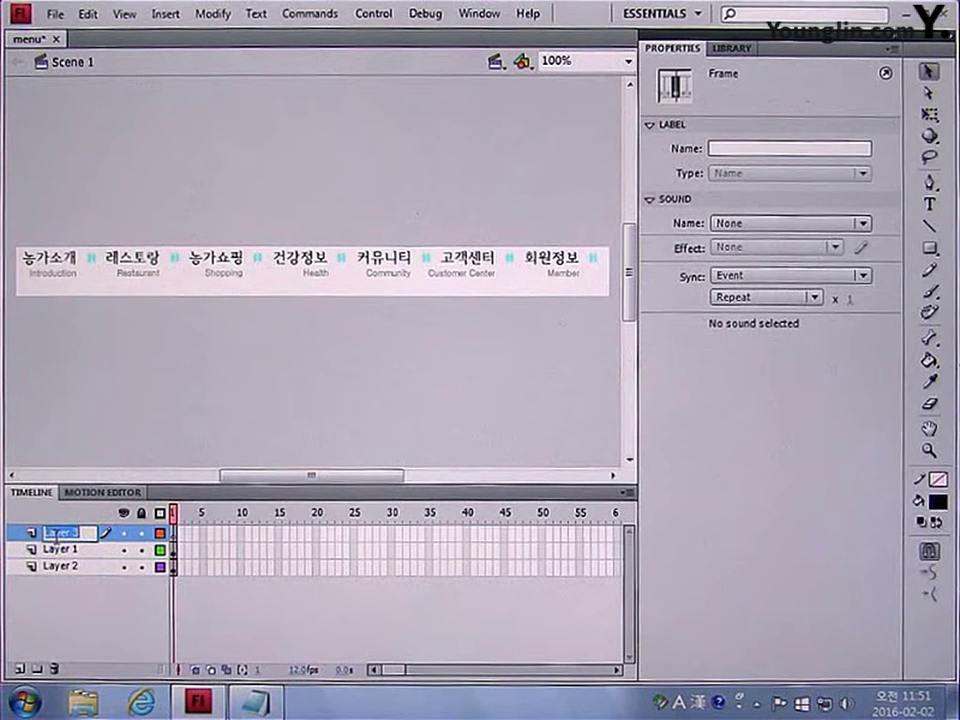
pyautogui.press('Hangul')
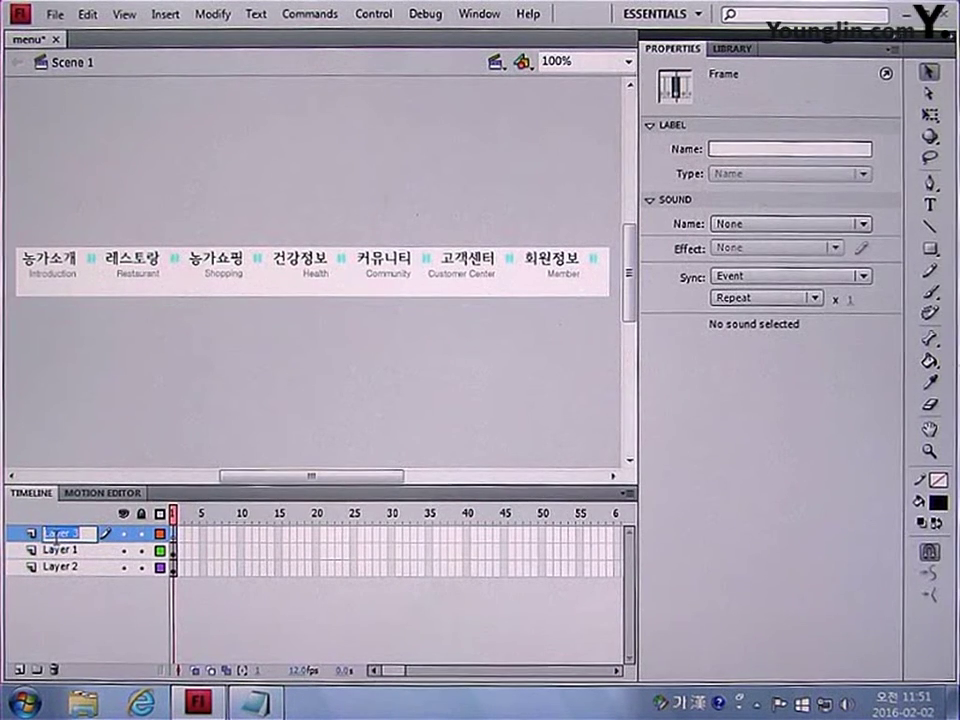
pyautogui.write('메메뉴')
pyautogui.press('Return')
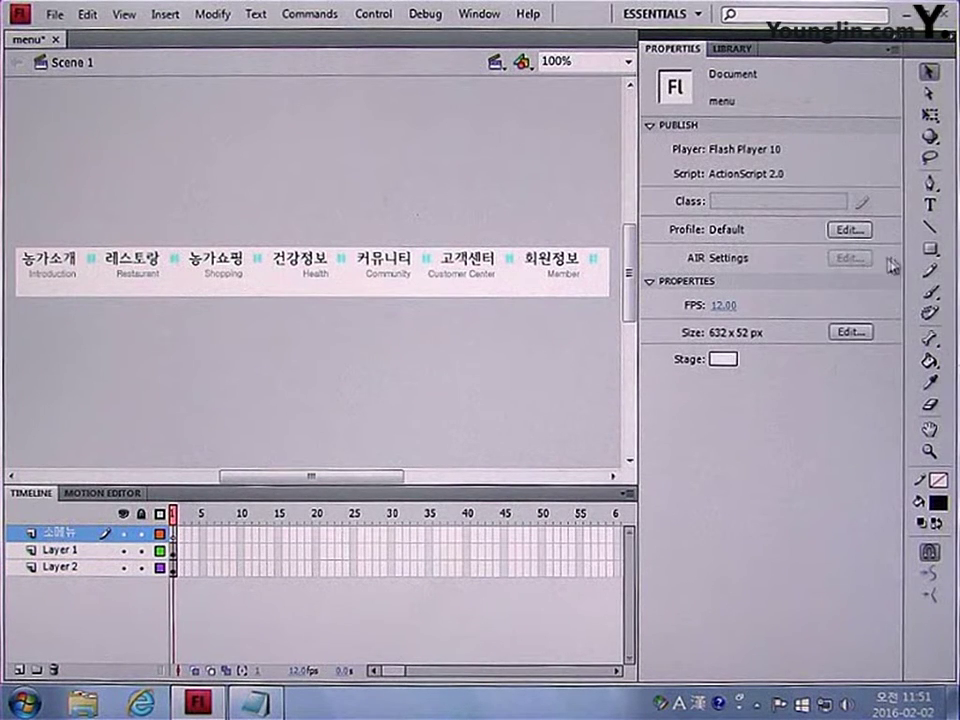
# Step: Draw a yellow borderless rectangle with 5-unit rounded corners, about 427 by 18 px, beneath the menu labels from 농가소개 to 커뮤니티
pyautogui.click(930, 250)
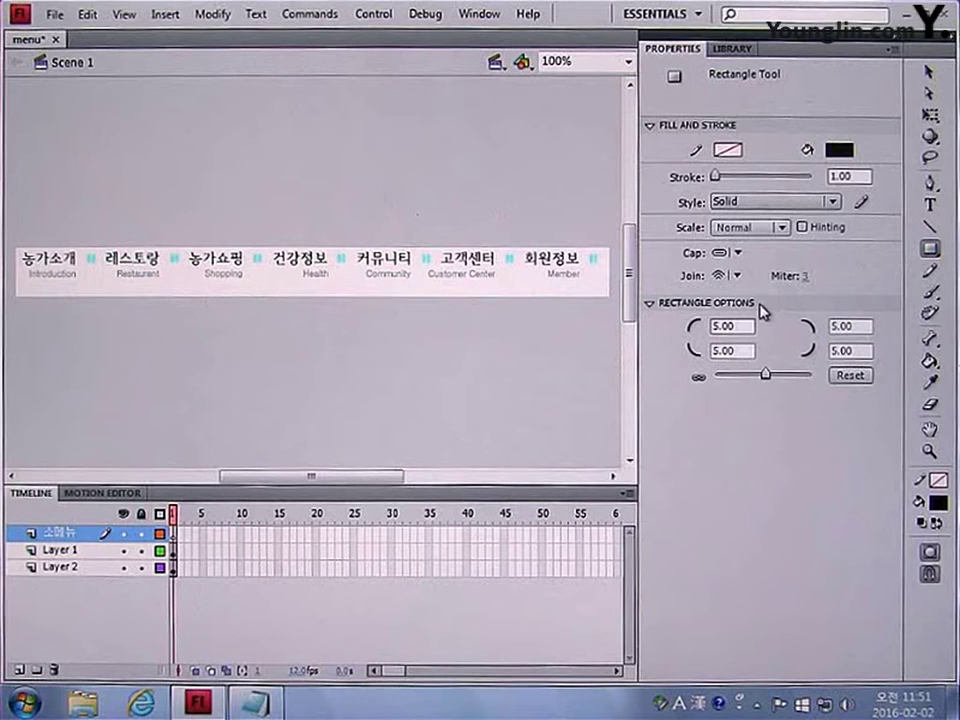
pyautogui.click(730, 326)
pyautogui.write('5')
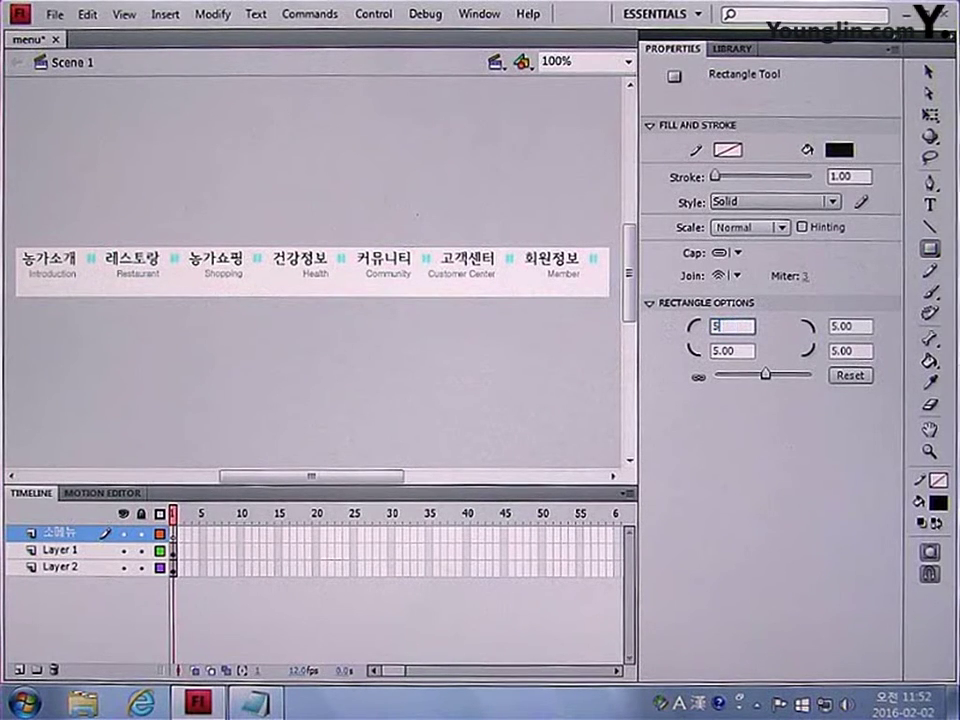
pyautogui.press('Return')
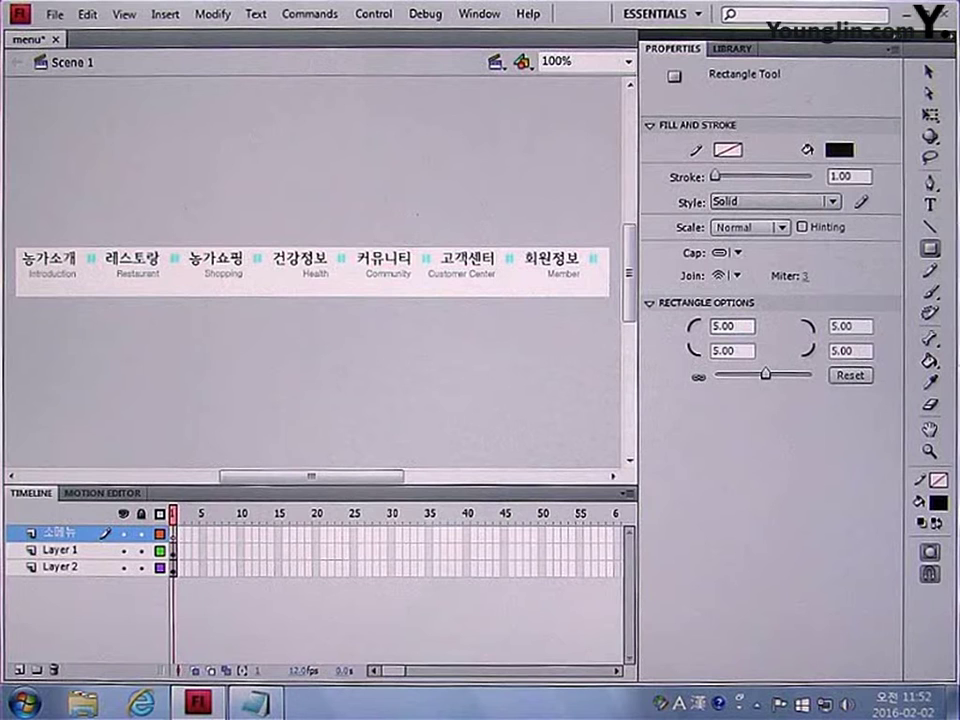
pyautogui.click(839, 150)
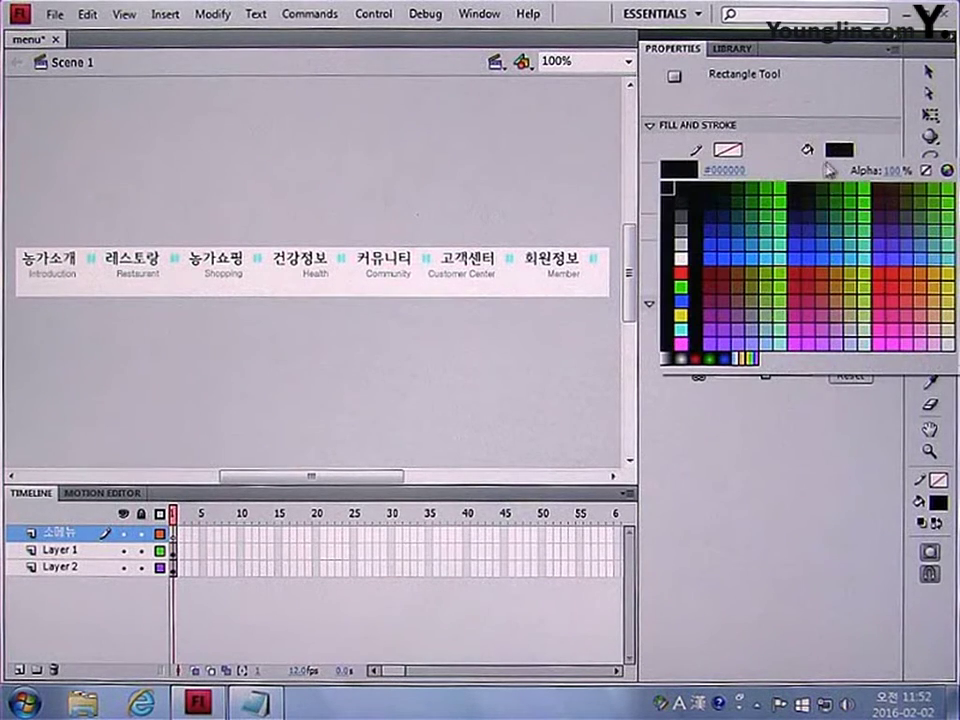
pyautogui.click(703, 285)
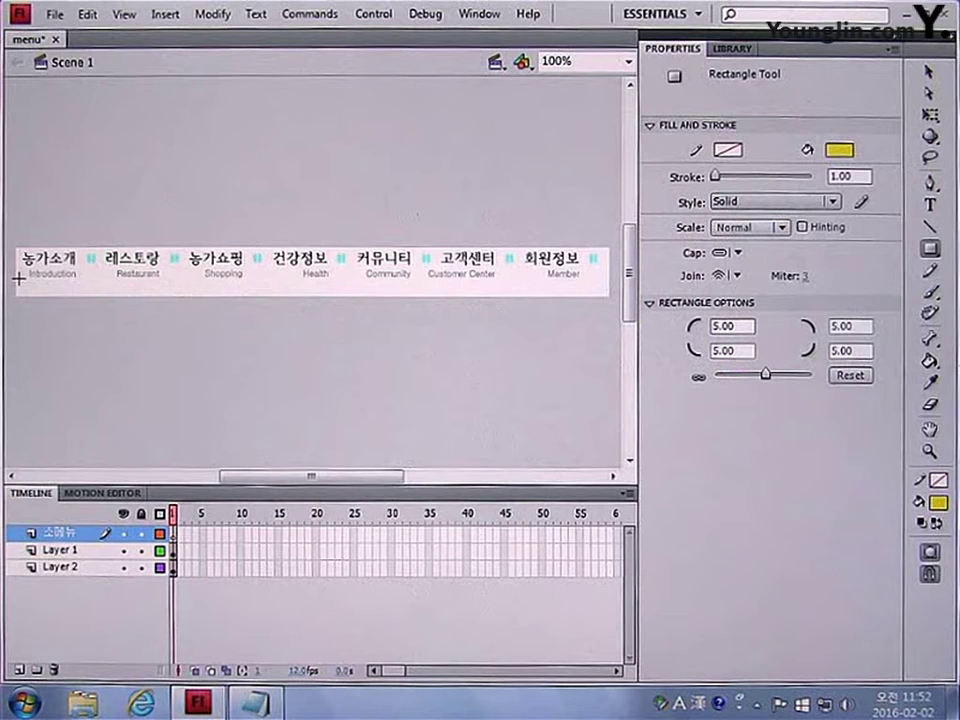
pyautogui.moveTo(18, 278); pyautogui.dragTo(420, 296)
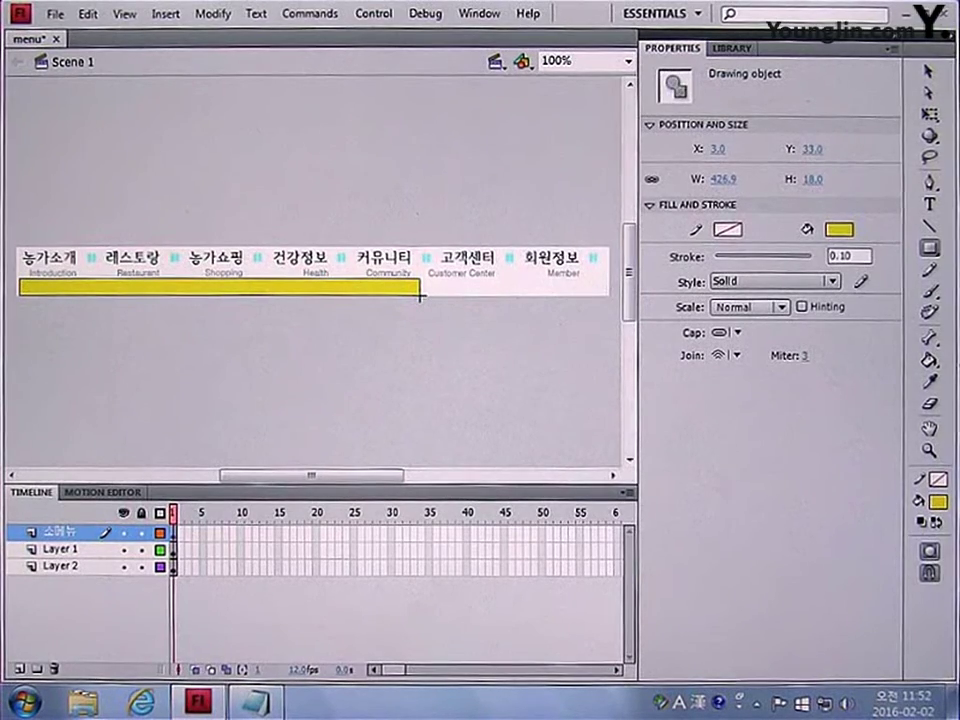
# Step: Convert the yellow rectangle to a Graphic symbol named yellow1
pyautogui.press('F8')
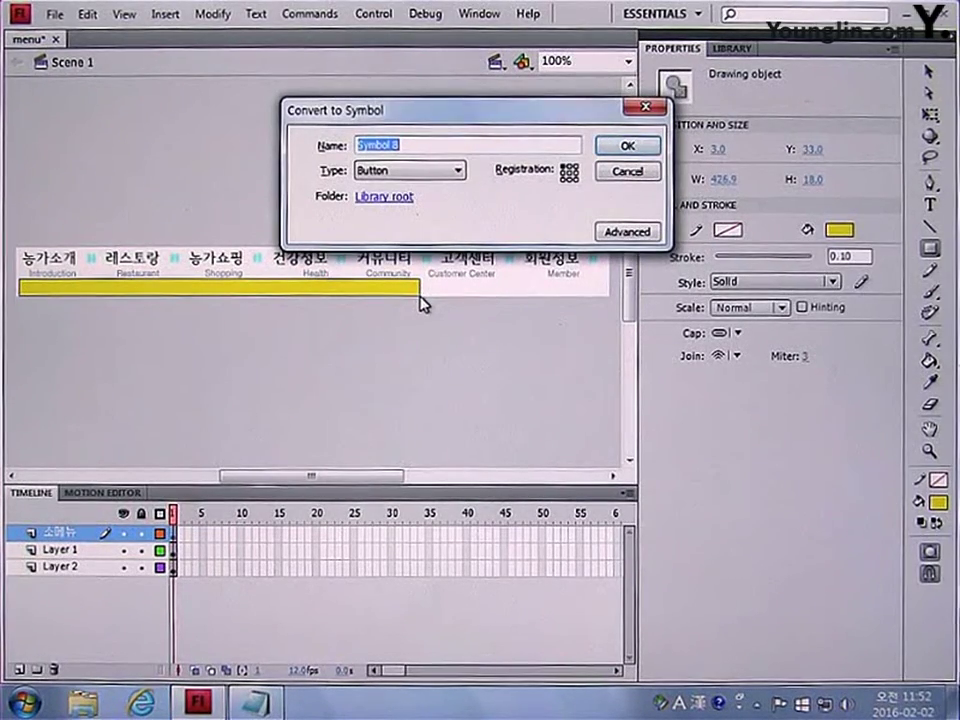
pyautogui.write('ye')
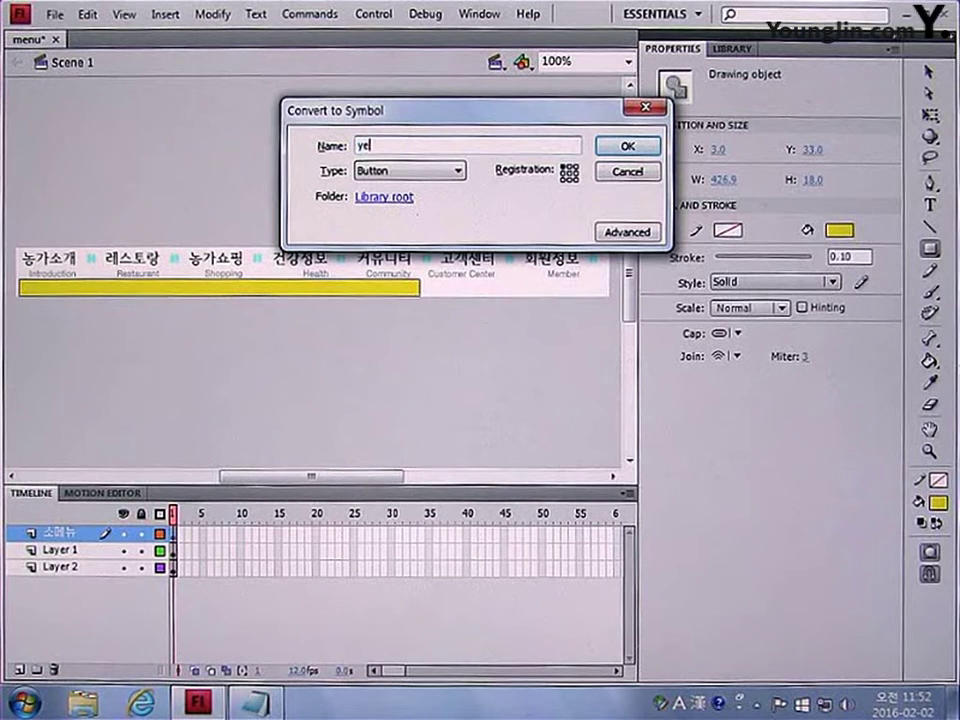
pyautogui.write('llow1')
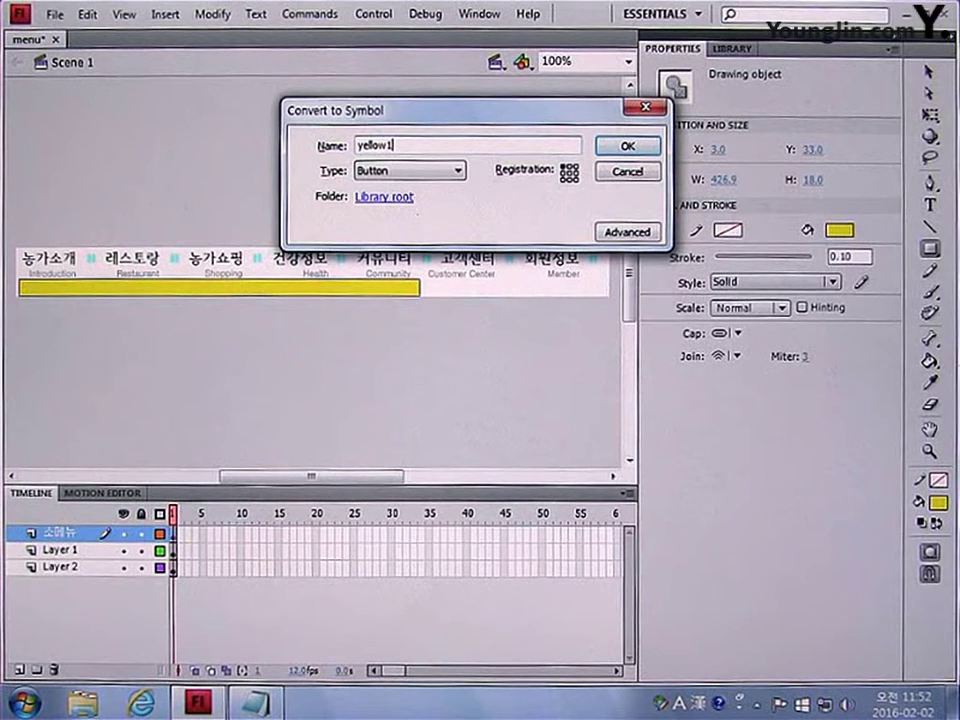
pyautogui.click(452, 171)
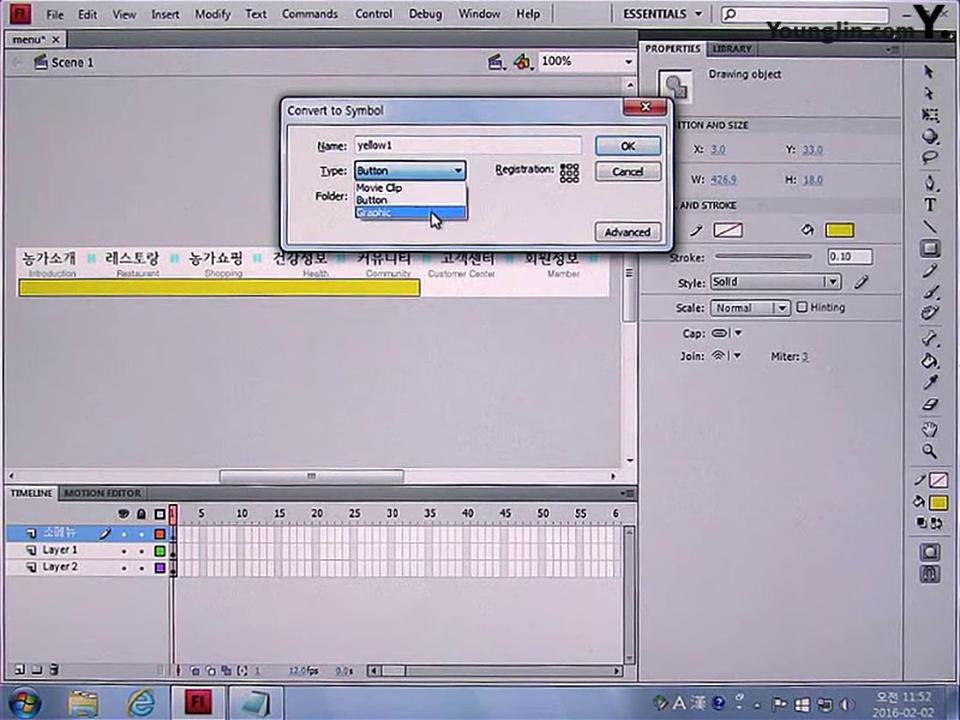
pyautogui.click(437, 212)
pyautogui.click(628, 146)
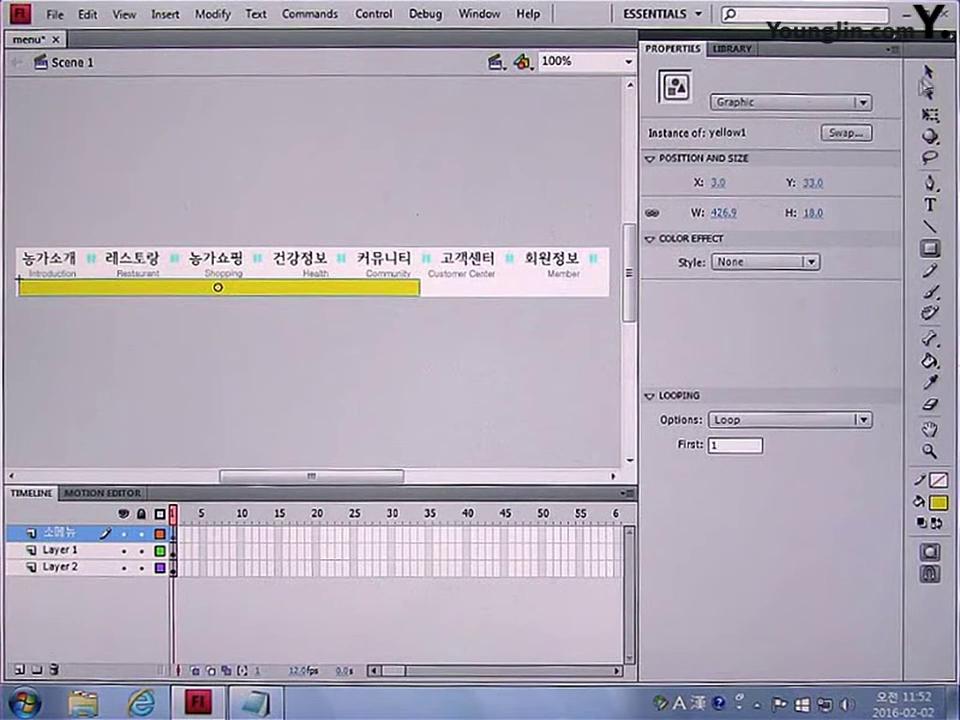
# Step: Apply an Alpha color effect of 50% to the yellow1 instance
pyautogui.click(929, 72)
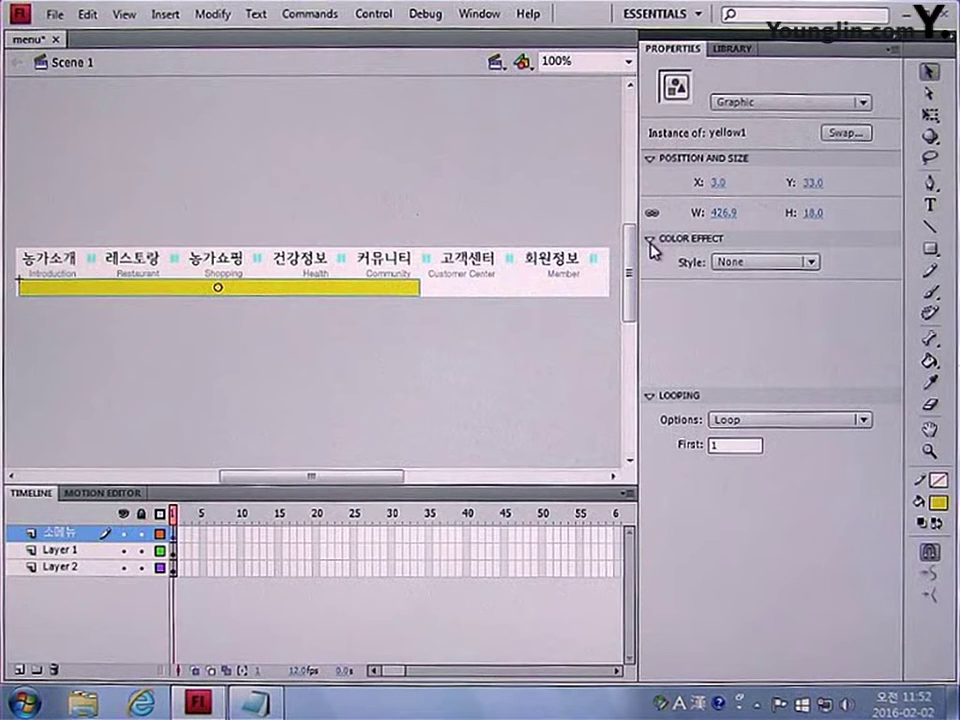
pyautogui.click(774, 264)
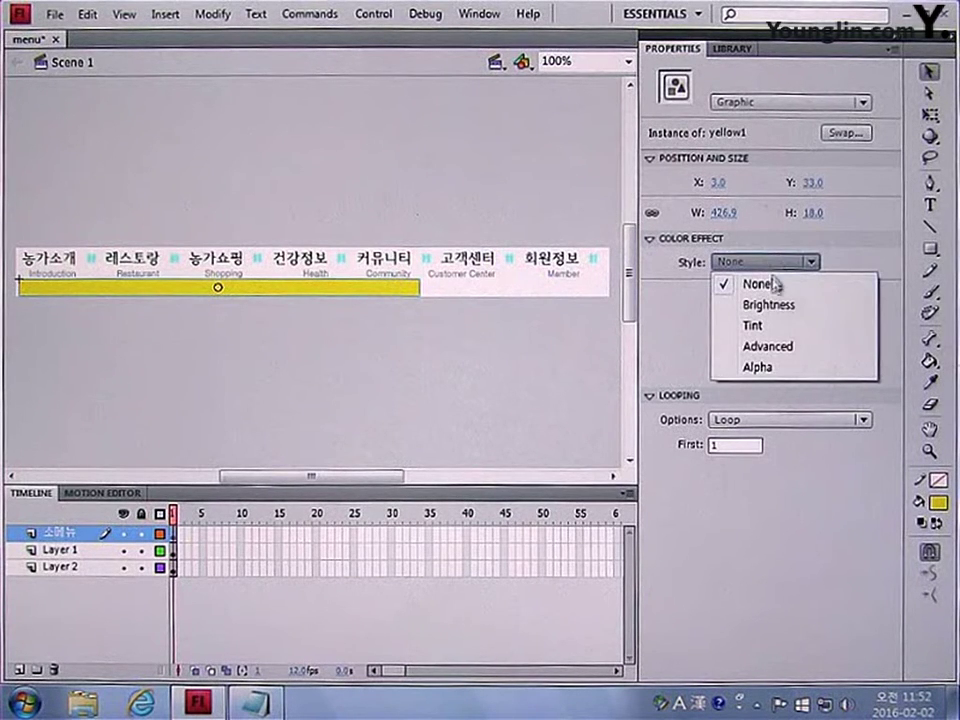
pyautogui.click(765, 367)
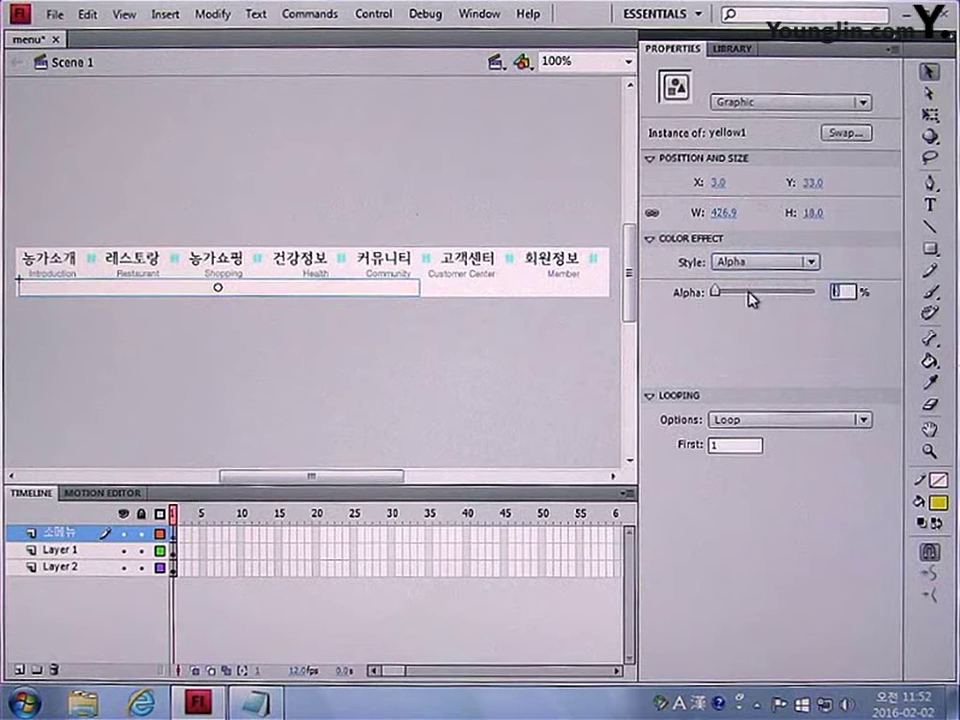
pyautogui.click(765, 293)
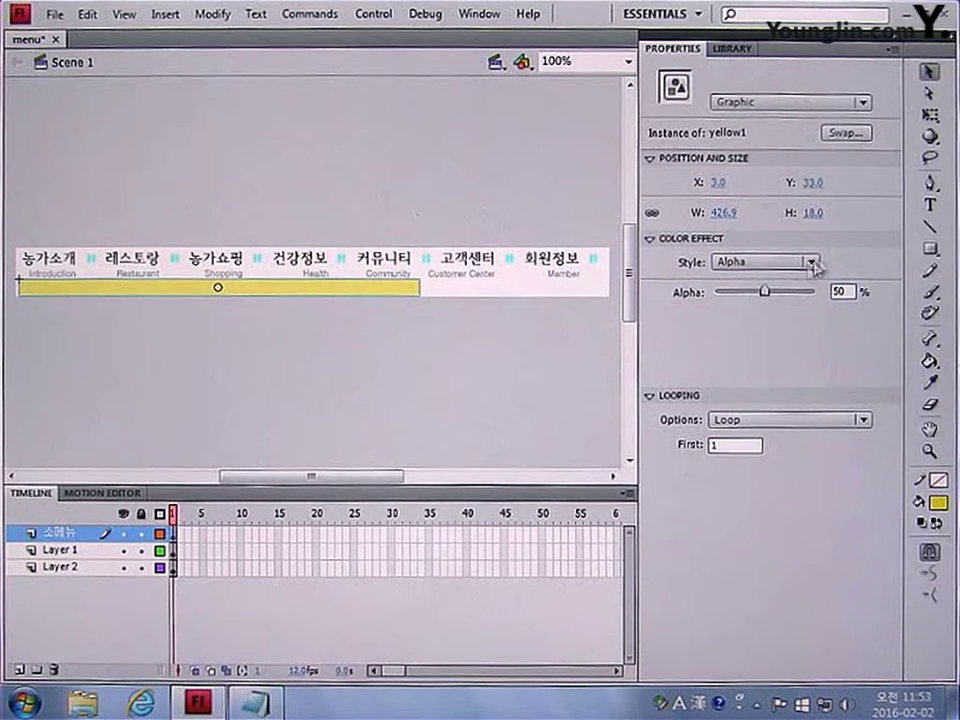
# Step: Add the static text 농가소개, 비전과 전망, 연락처, 찾아오시는 길 over the yellow bar, separated by spaces
pyautogui.click(931, 205)
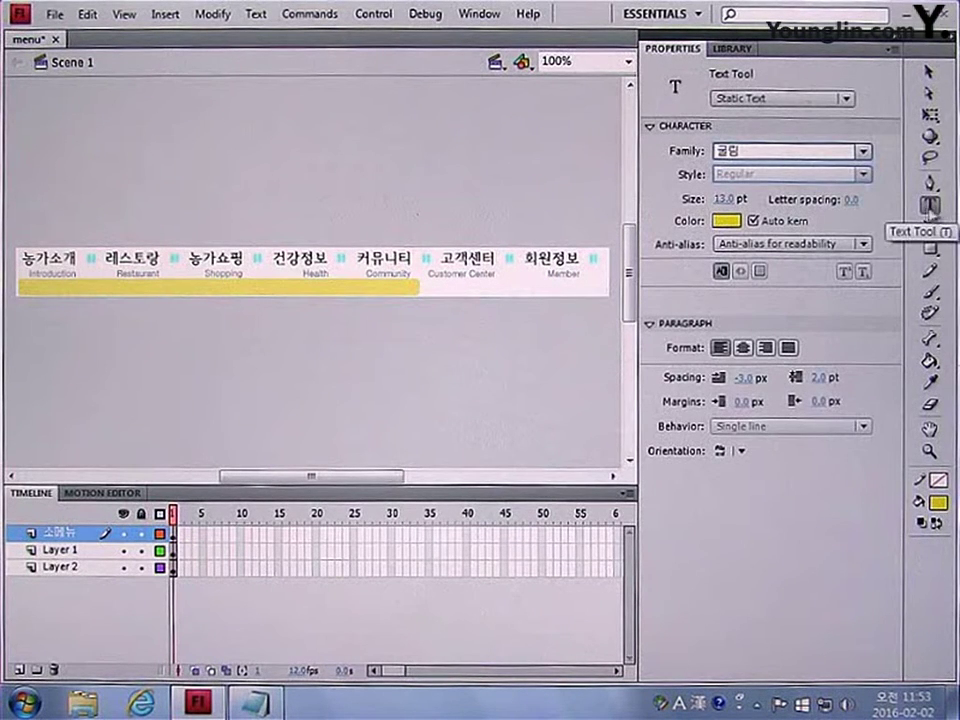
pyautogui.click(31, 290)
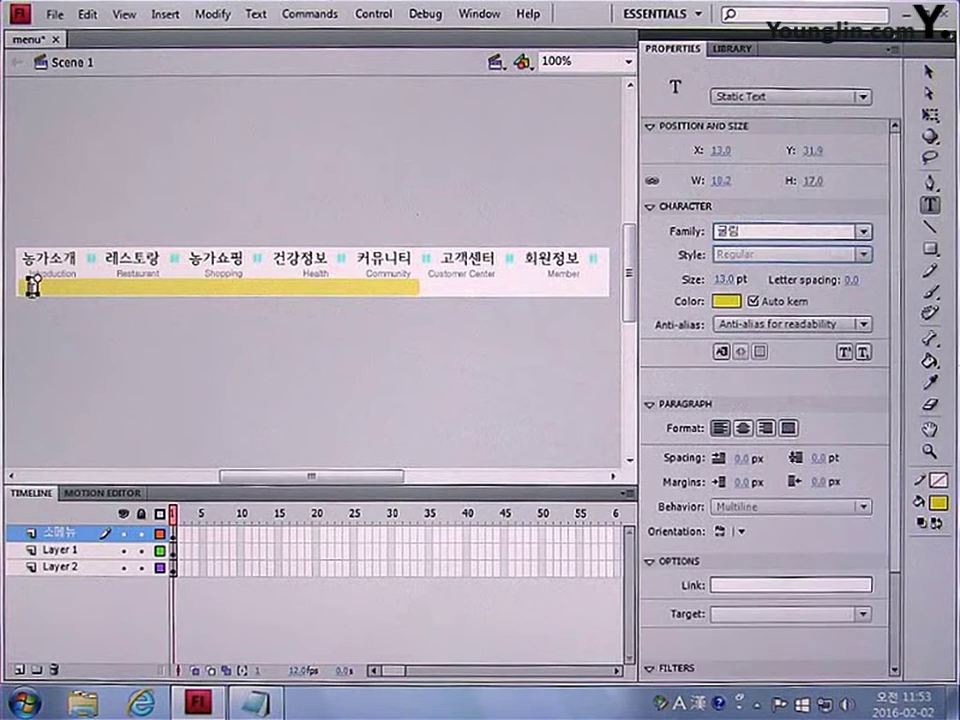
pyautogui.write('농가소')
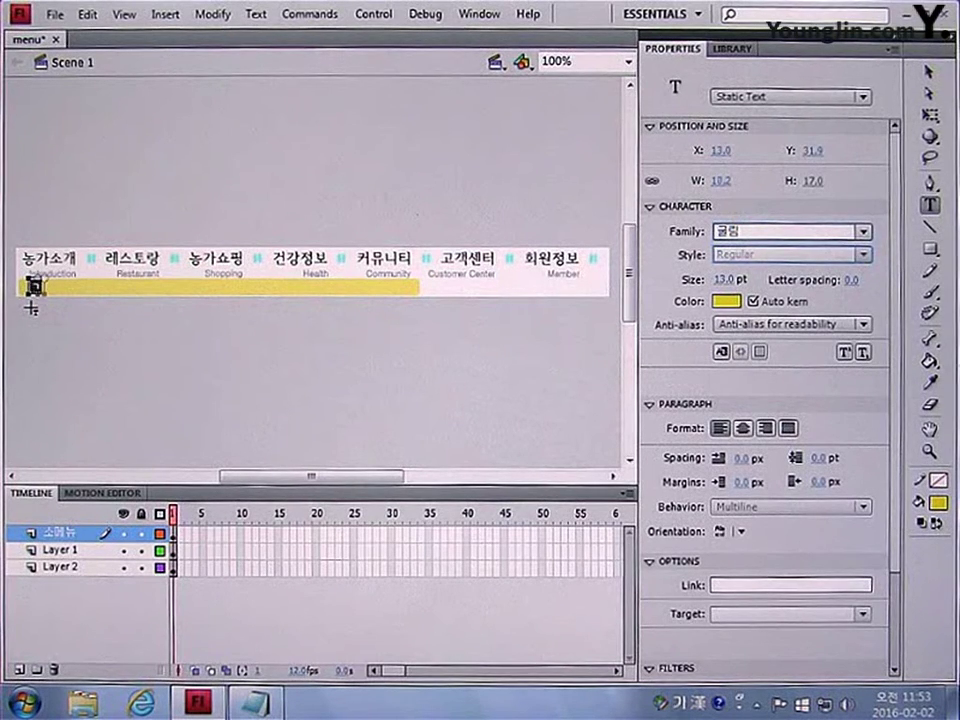
pyautogui.write('개   비전')
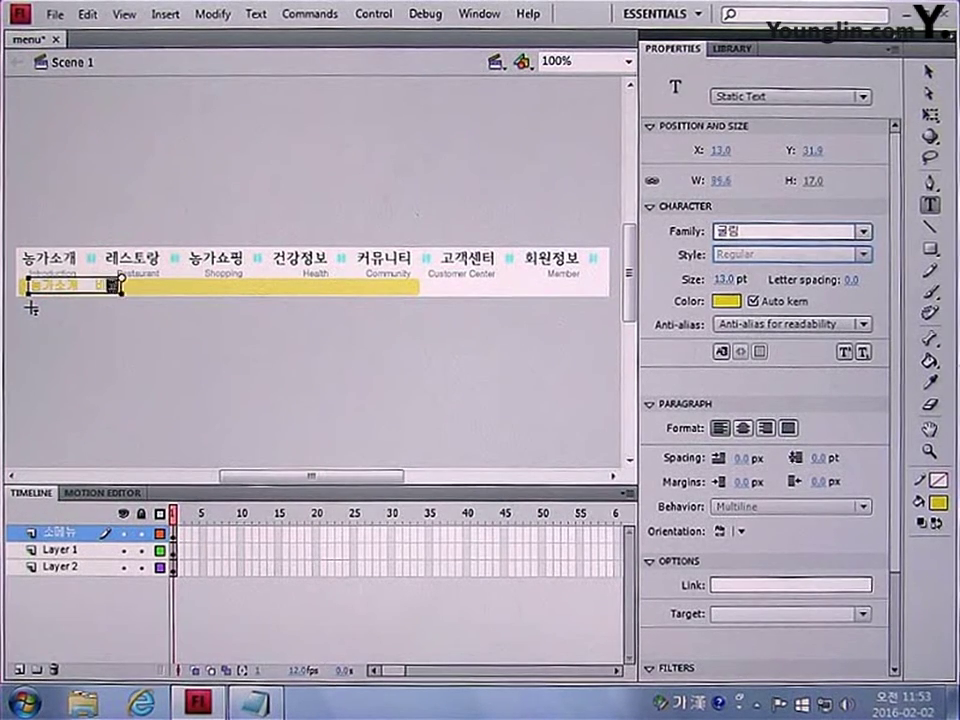
pyautogui.write('과 전망')
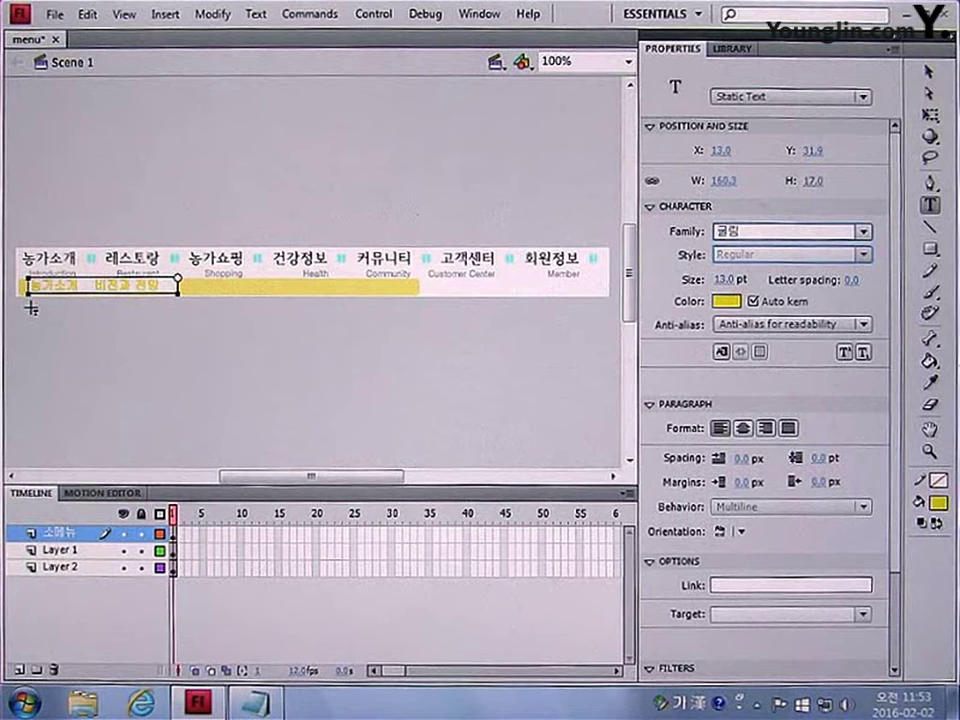
pyautogui.write('   연락처')
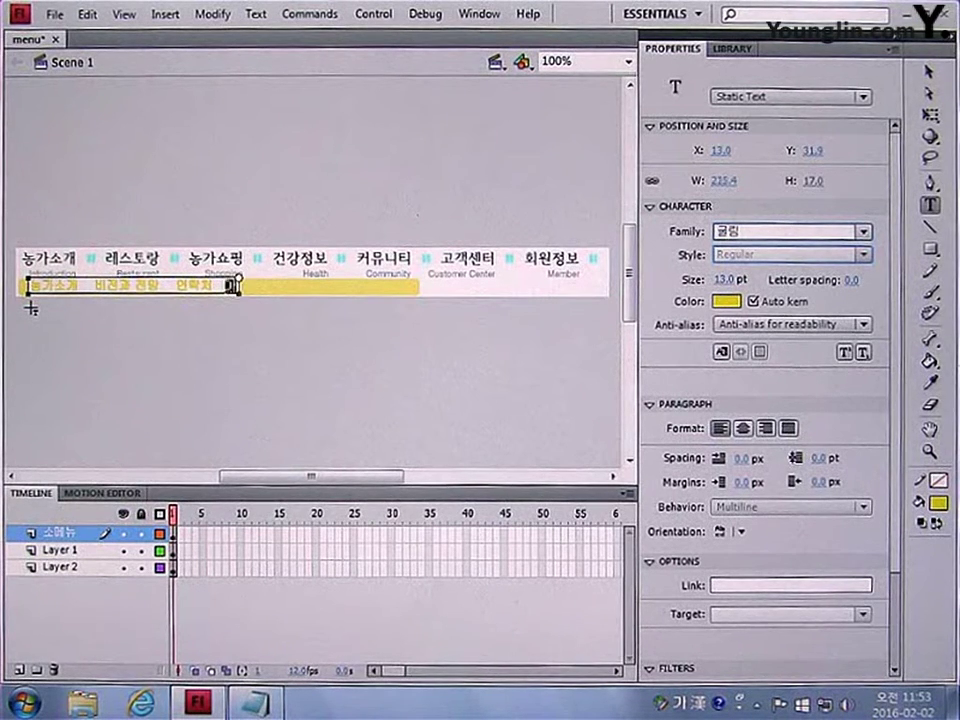
pyautogui.write('   찾아오시는')
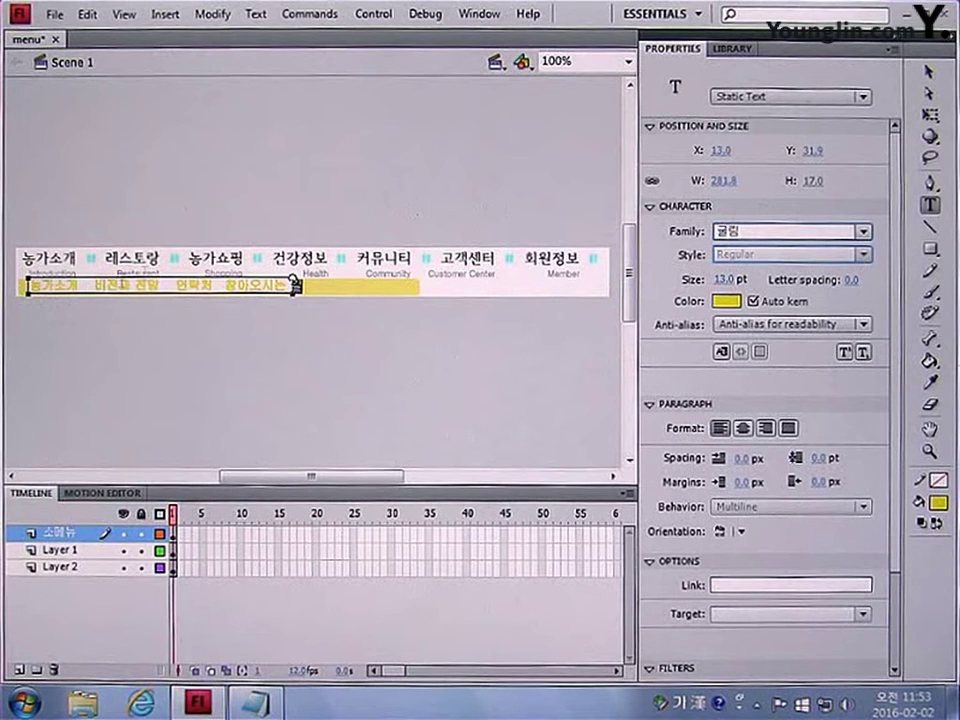
# Step: Change the submenu text color to black and nudge the text 2 px down and 1 px toward the bar's left end
pyautogui.click(928, 72)
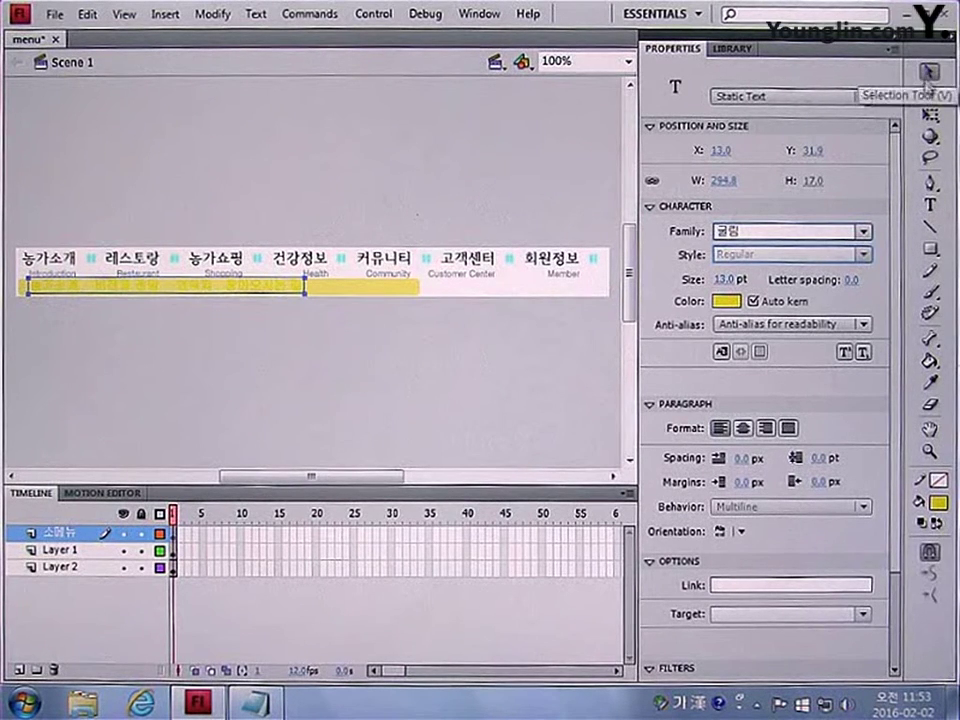
pyautogui.click(863, 232)
pyautogui.click(838, 256)
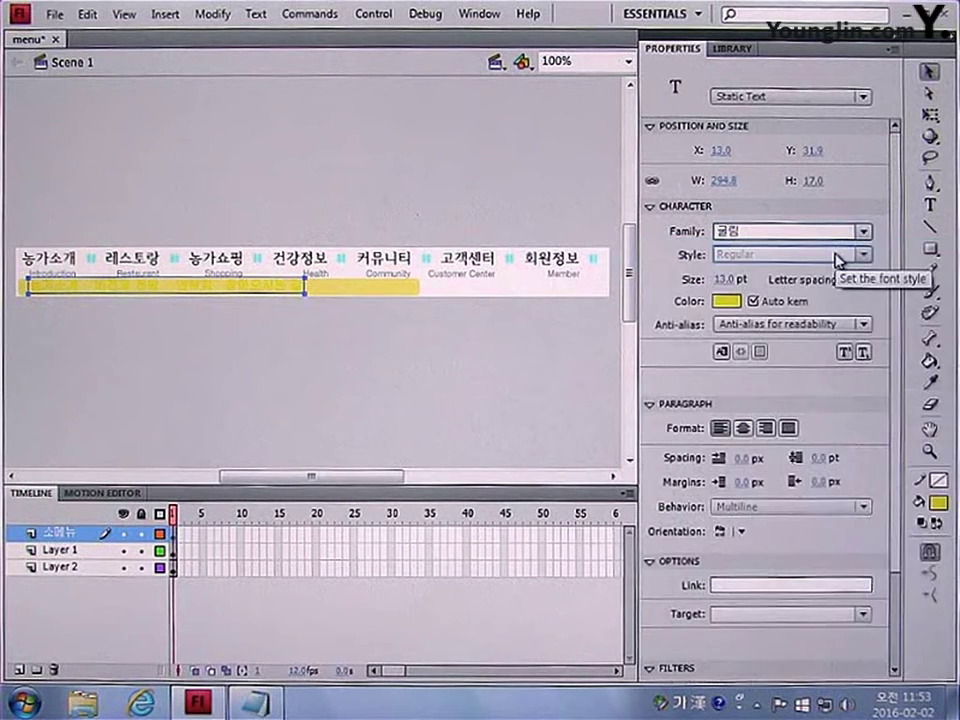
pyautogui.click(727, 300)
pyautogui.click(689, 341)
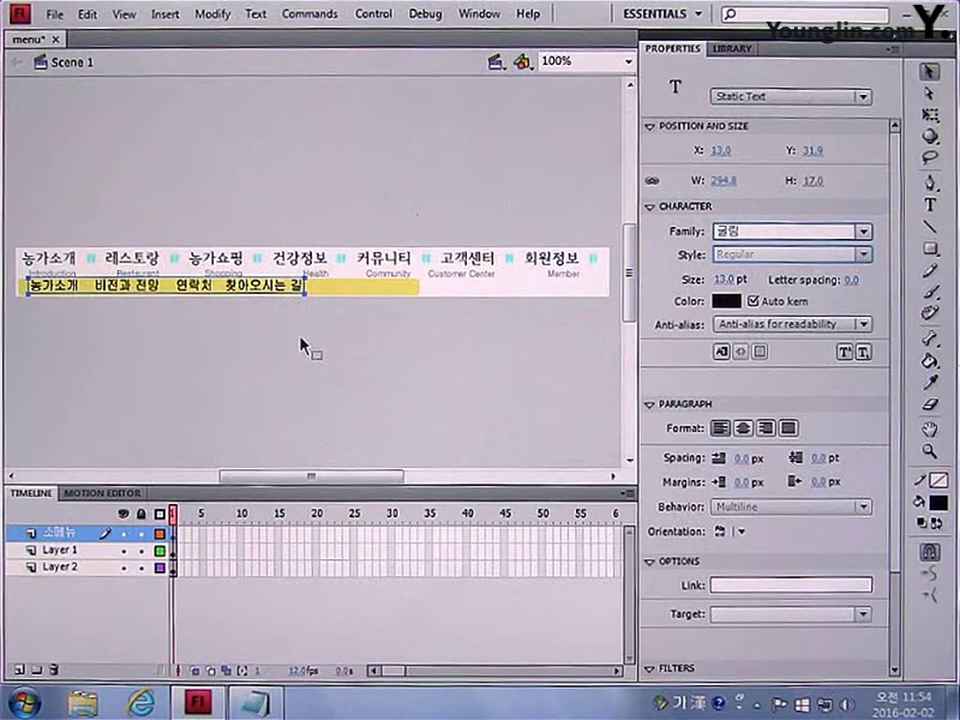
pyautogui.press('Down')
pyautogui.press('Down')
pyautogui.press('Left')
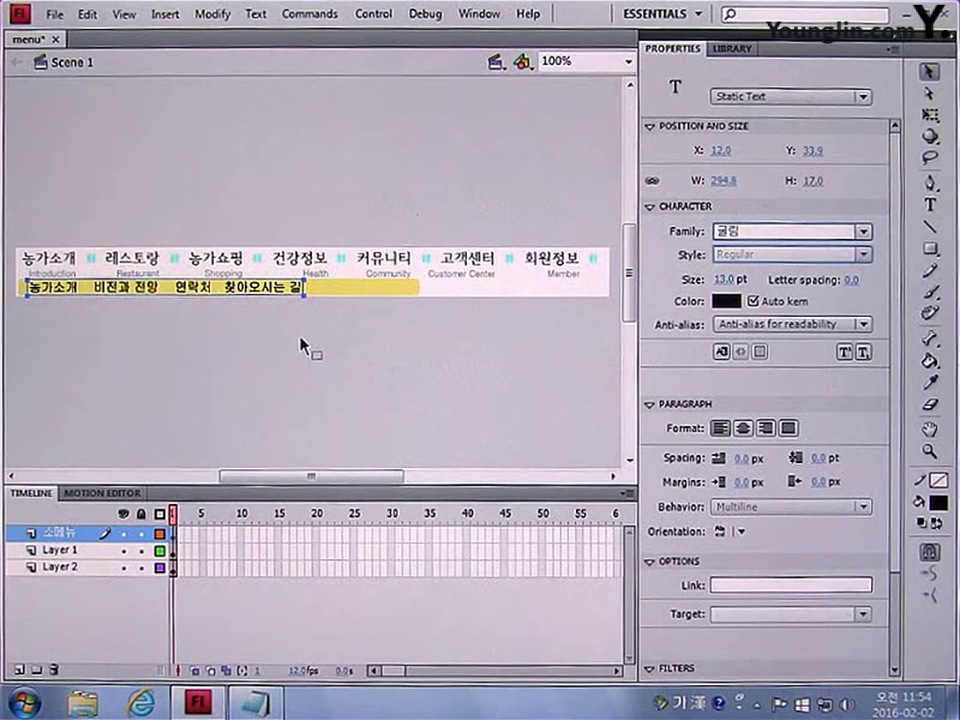
# Step: Widen the gaps between the four submenu items by adding spaces before 비전과 전망, 연락처 and 찾아오시는 길
pyautogui.click(928, 207)
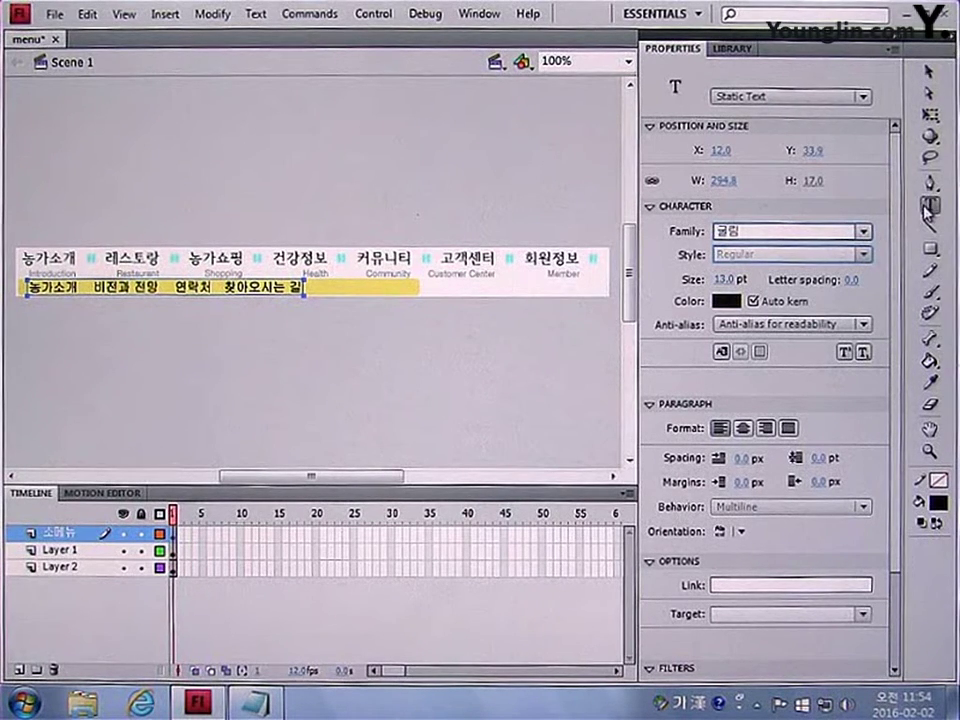
pyautogui.click(90, 287)
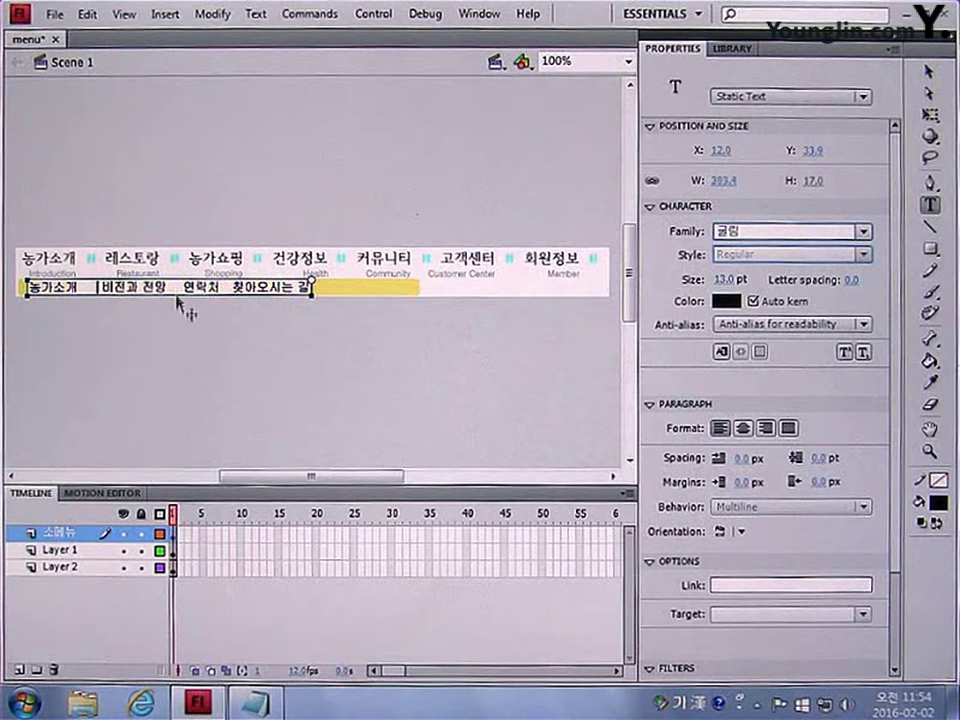
pyautogui.click(169, 287)
pyautogui.click(235, 287)
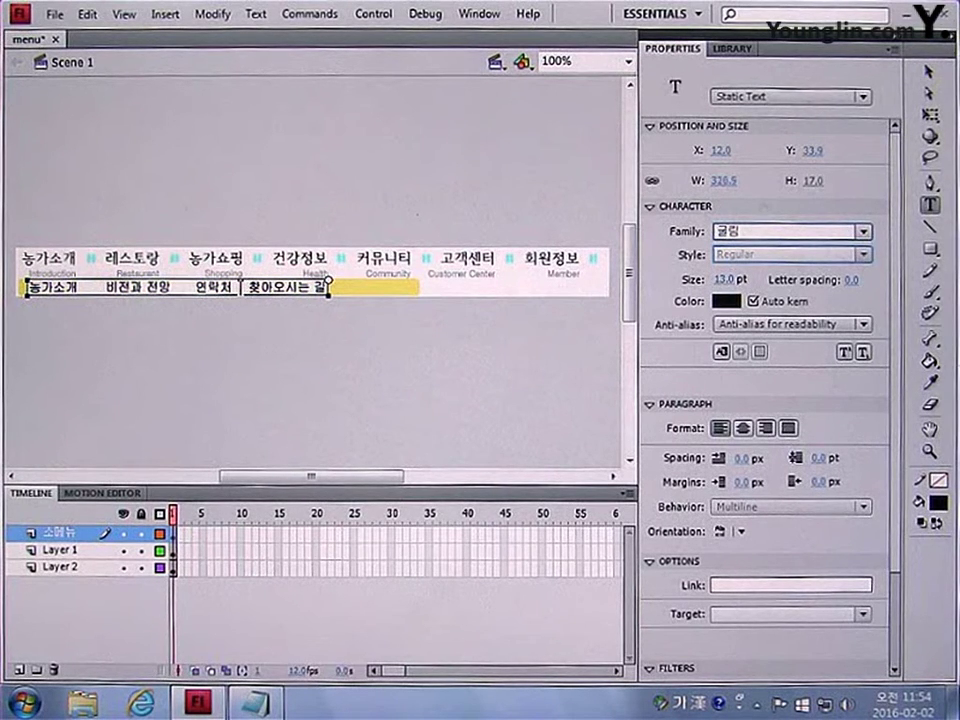
# Step: Convert the submenu text together with the yellow bar into a movie clip symbol named 소메뉴
pyautogui.click(930, 72)
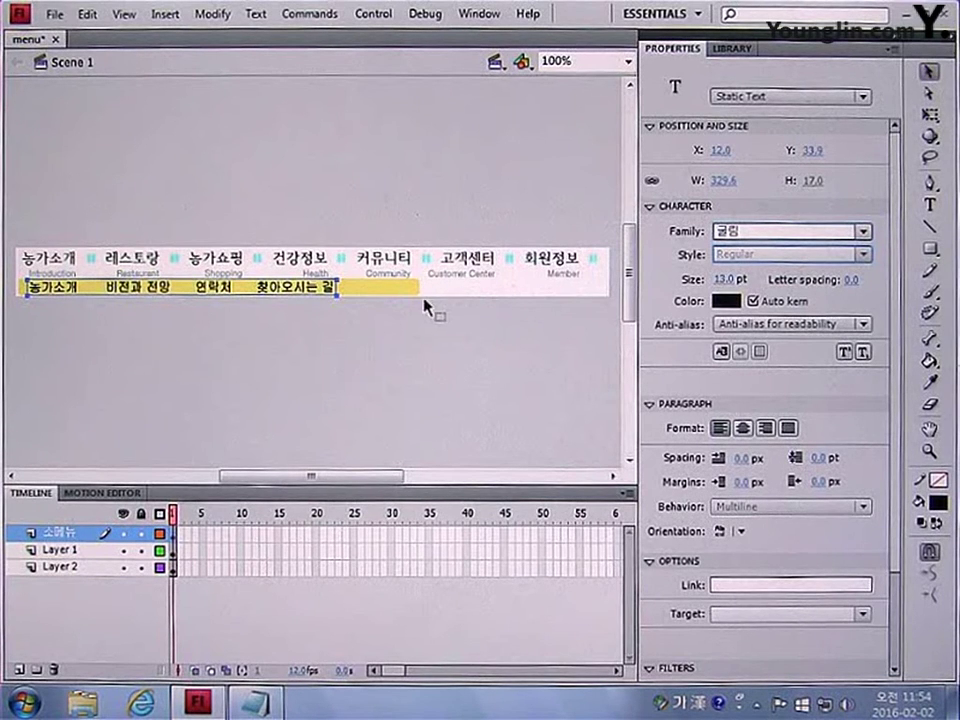
pyautogui.keyDown('shift'); pyautogui.click(396, 301); pyautogui.keyUp('shift')
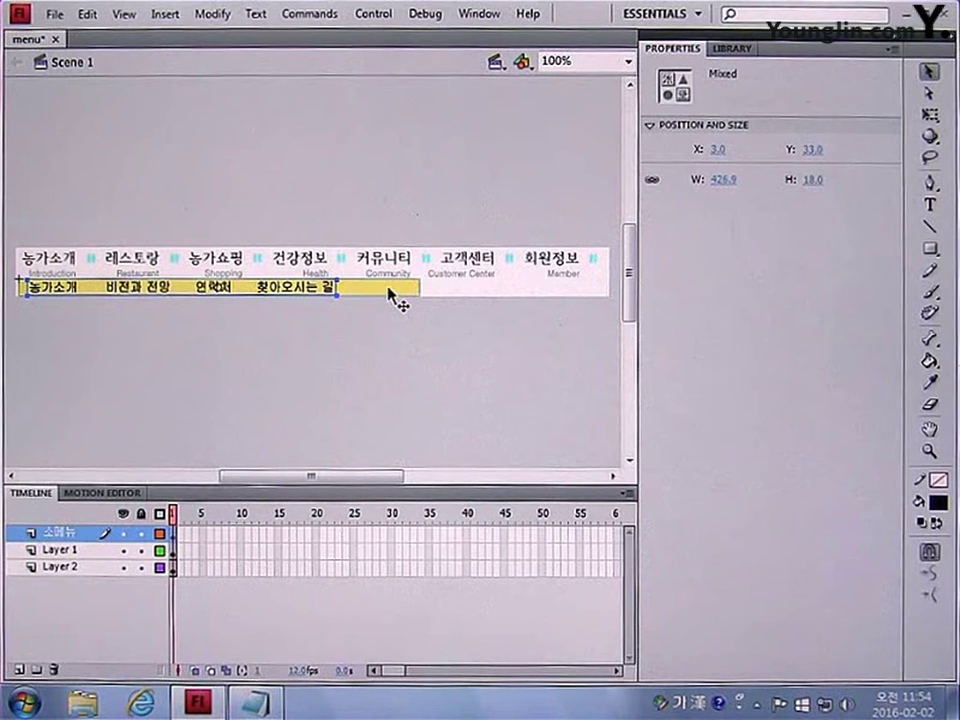
pyautogui.press('F8')
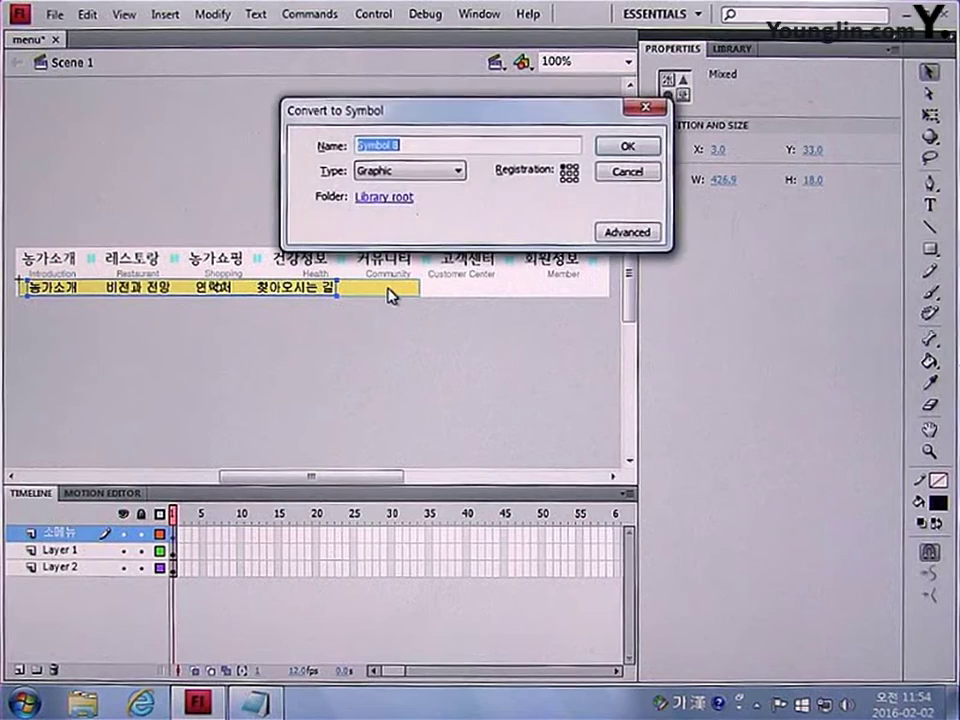
pyautogui.write('소메')
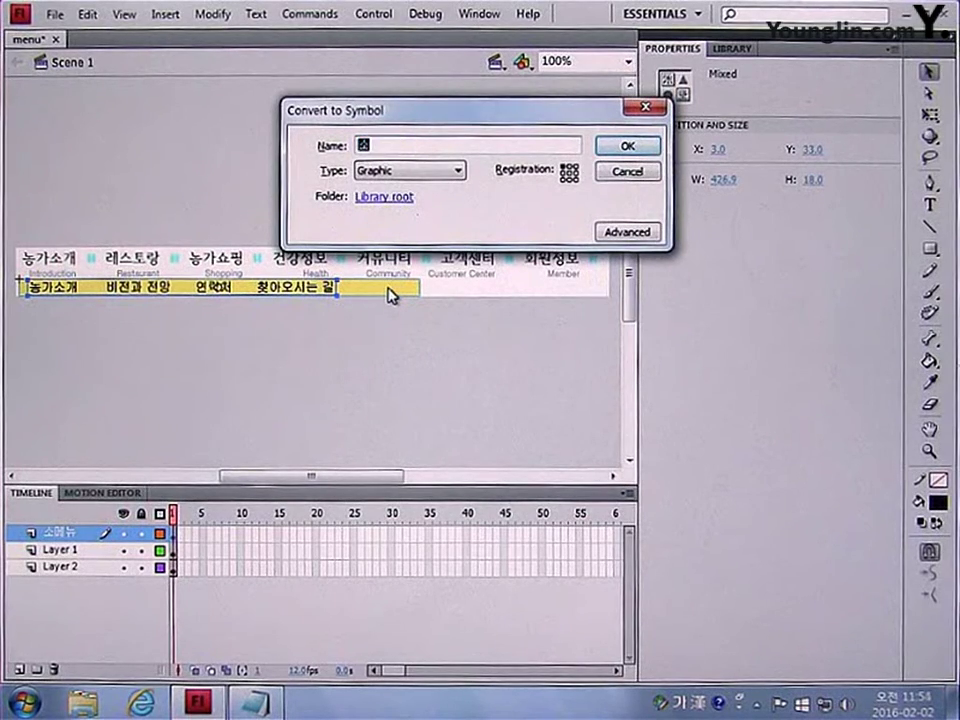
pyautogui.write('뉴')
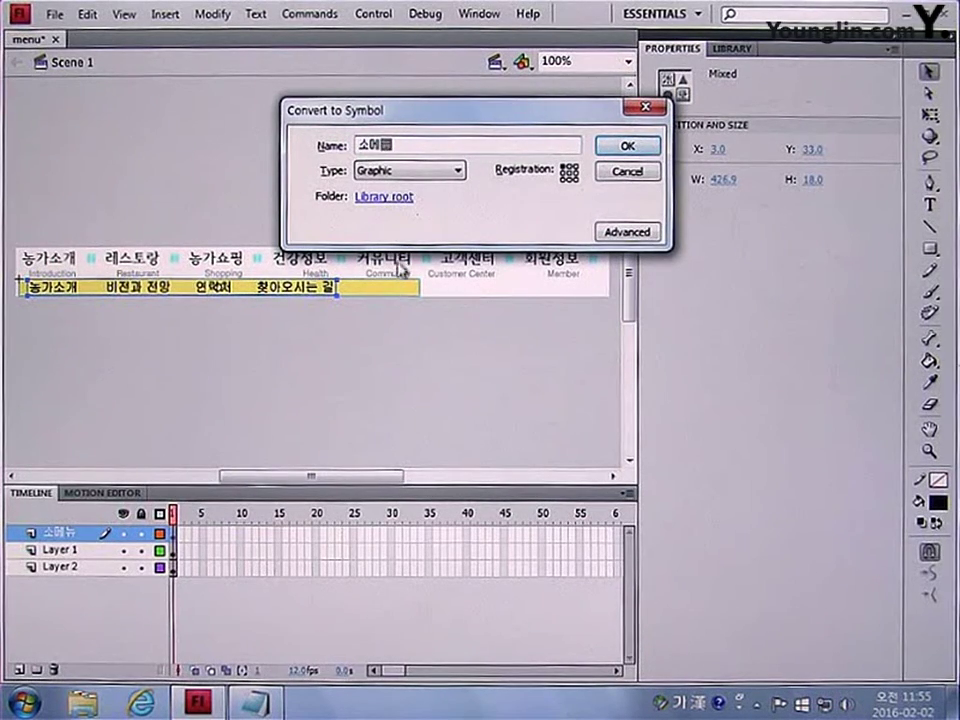
pyautogui.click(405, 172)
pyautogui.click(403, 186)
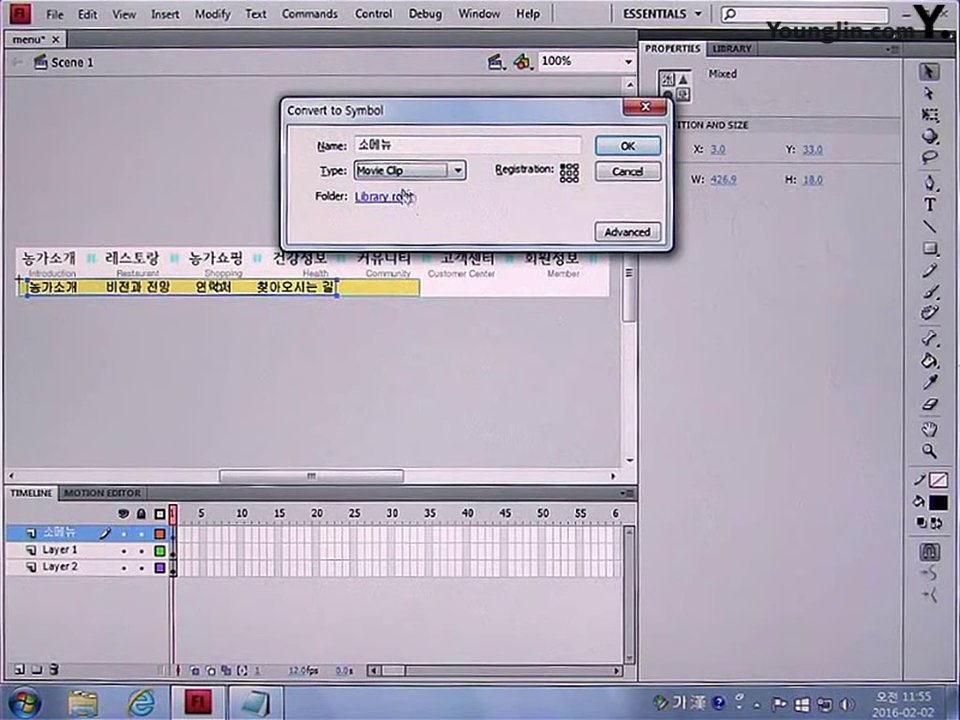
pyautogui.click(618, 146)
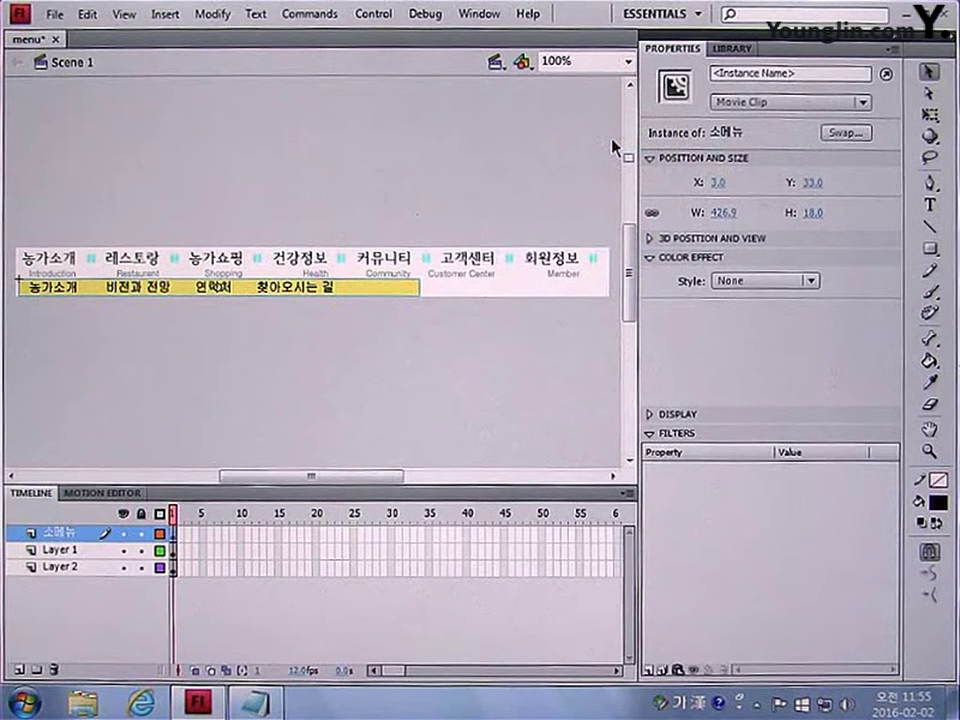
# Step: Open the 소메뉴 movie clip for editing and insert keyframes at frames 10, 15, 20 and 35 of its layer
pyautogui.doubleClick(392, 291)
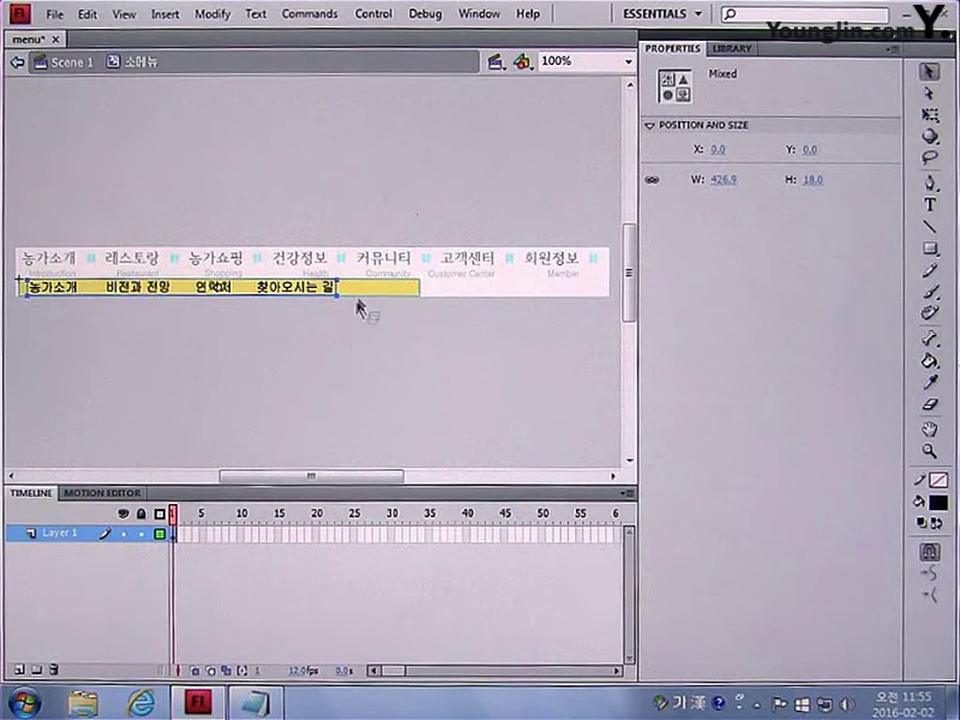
pyautogui.click(242, 535)
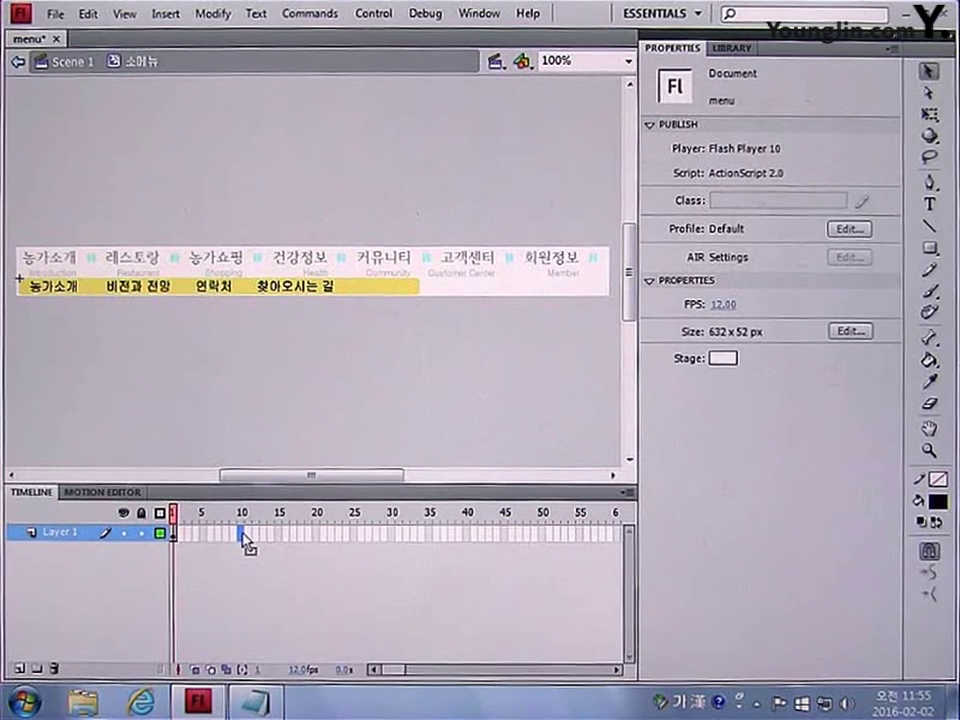
pyautogui.press('F6')
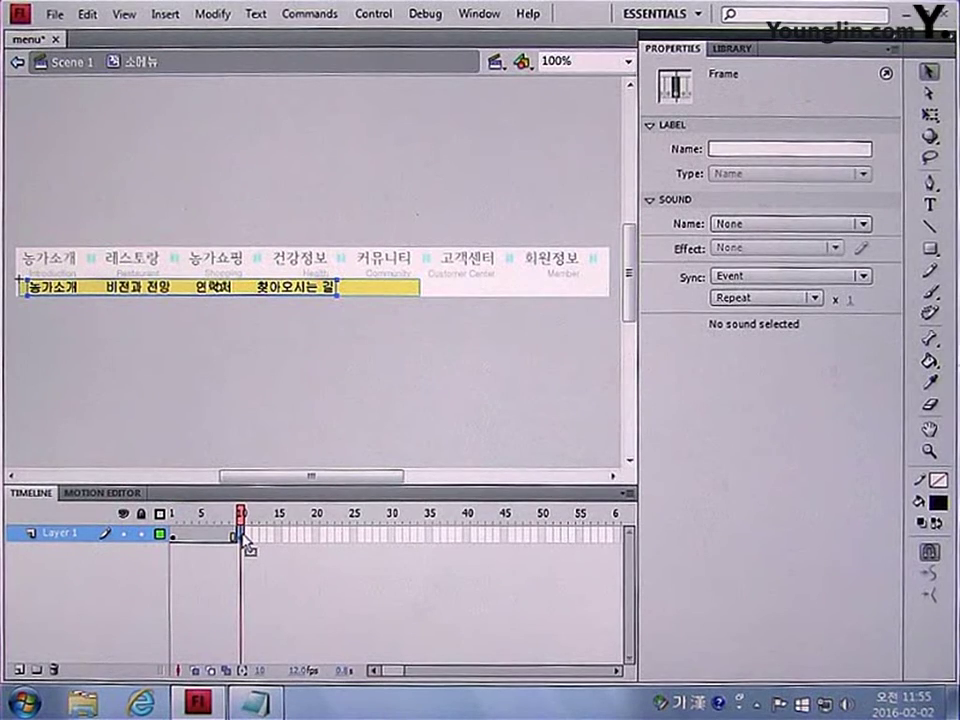
pyautogui.click(278, 536)
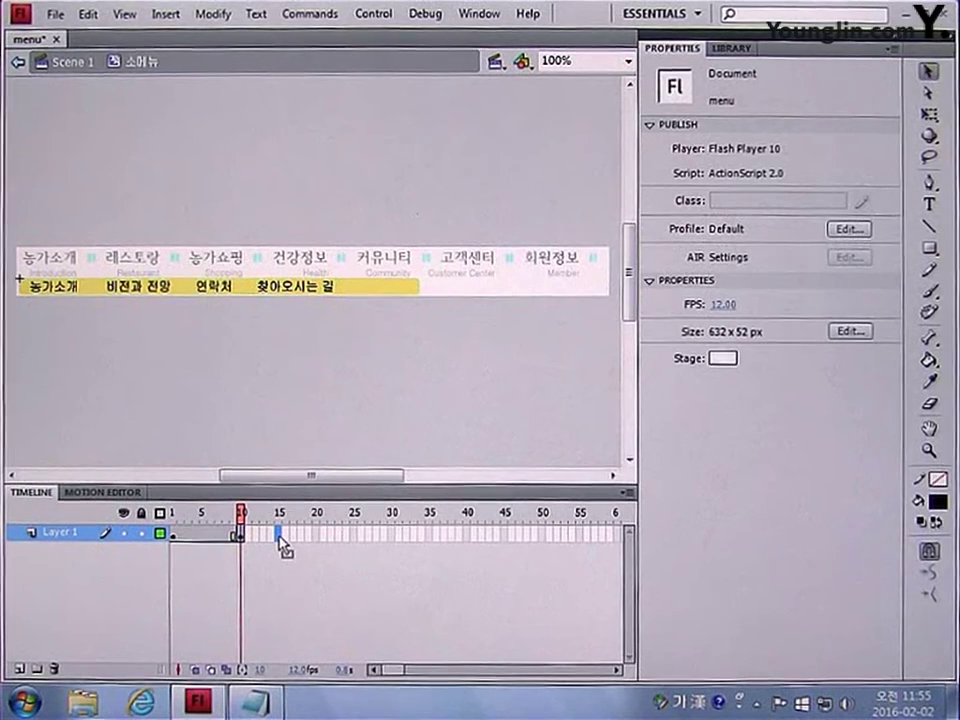
pyautogui.press('F6')
pyautogui.click(316, 537)
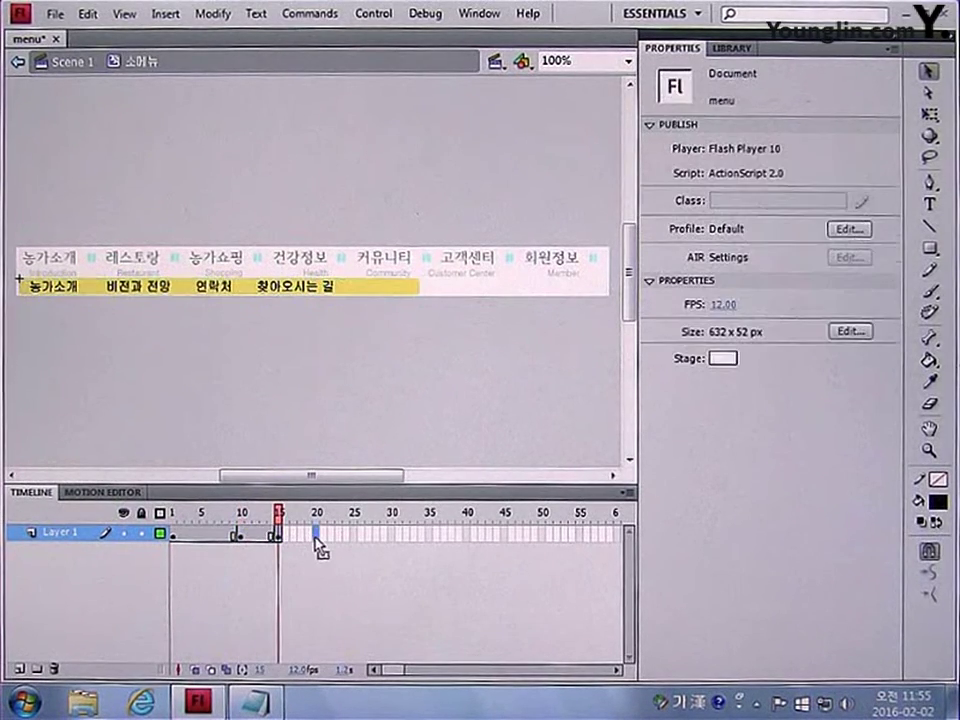
pyautogui.press('F6')
pyautogui.click(429, 537)
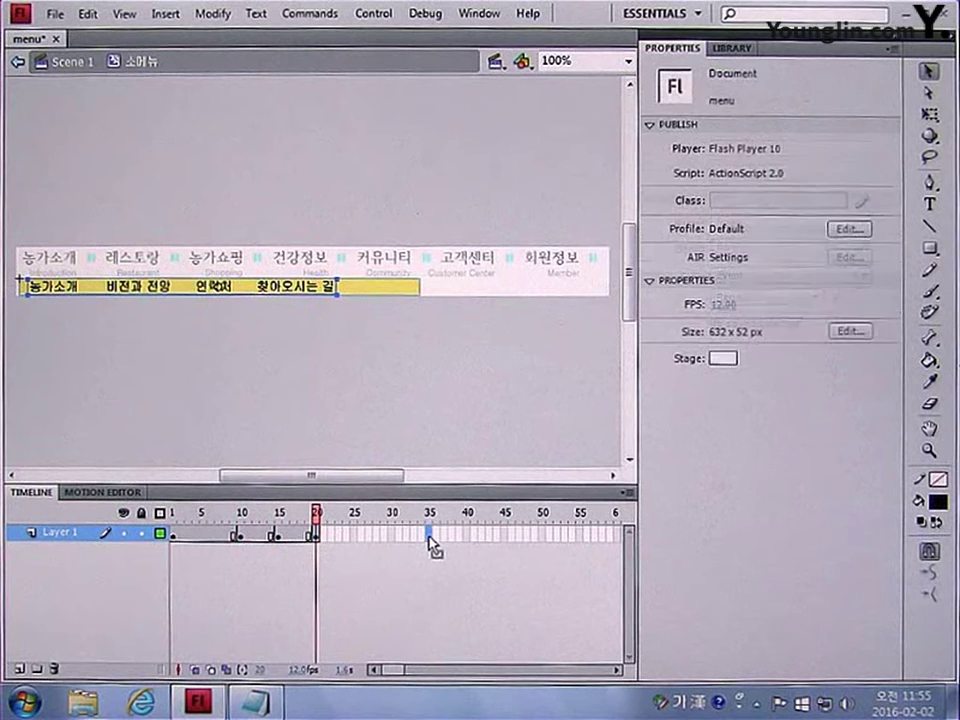
pyautogui.press('F6')
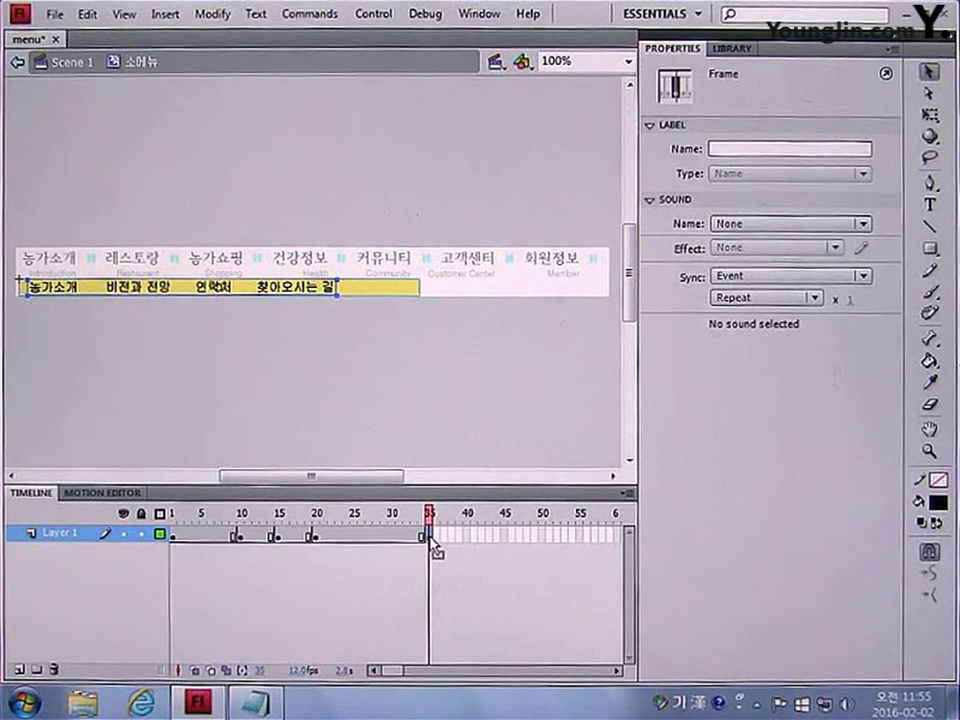
# Step: Enlarge the submenu bar and text at frame 15 to about 449.9 by 18.9 px with Free Transform
pyautogui.click(277, 537)
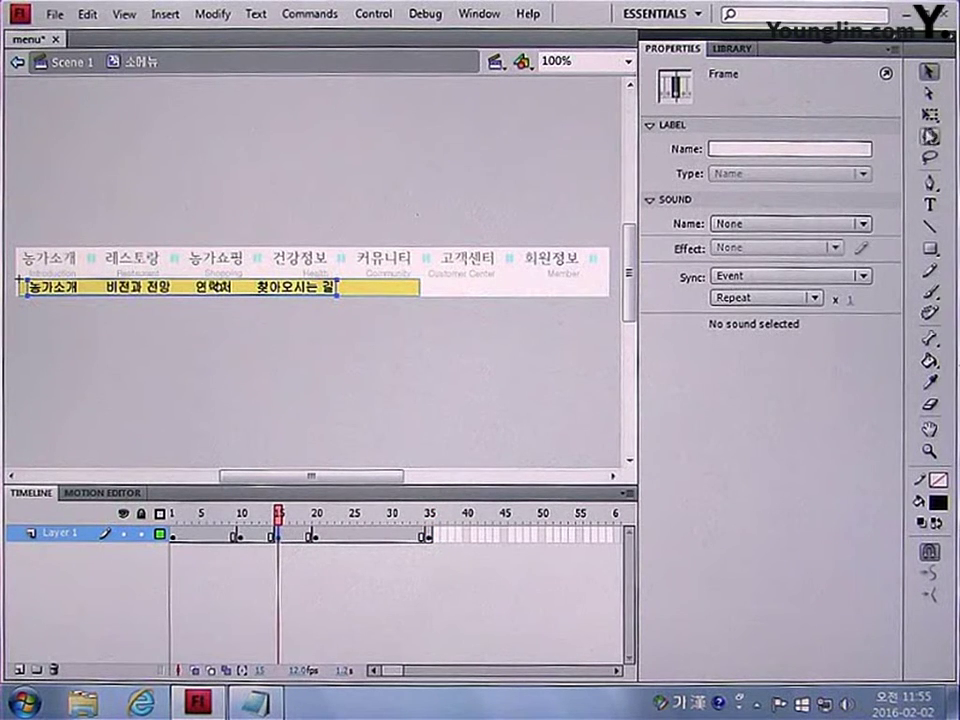
pyautogui.click(929, 115)
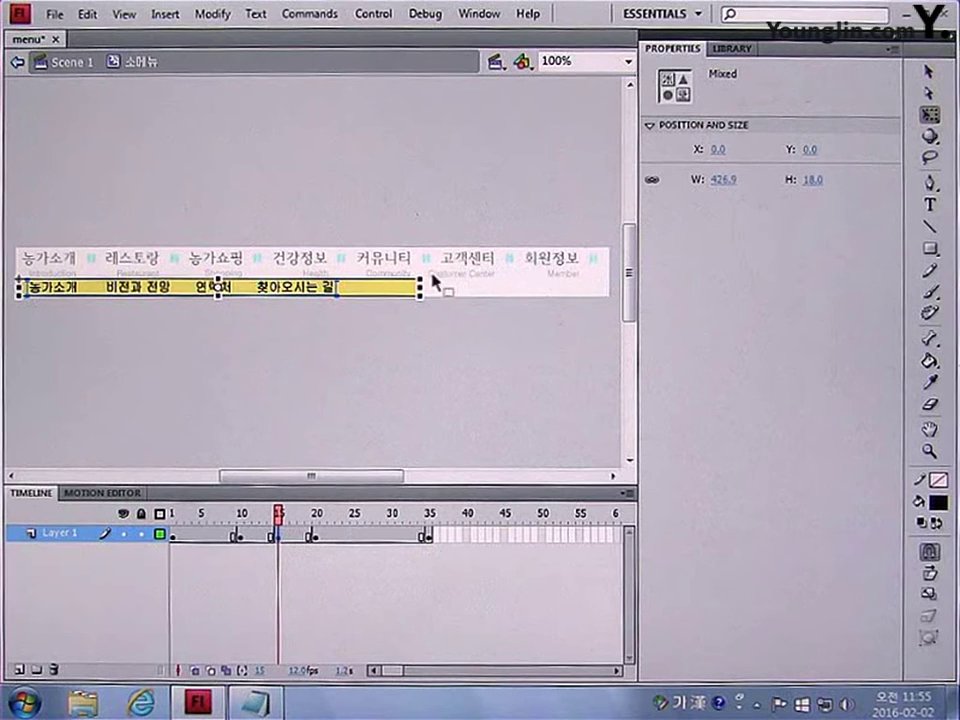
pyautogui.moveTo(419, 279); pyautogui.dragTo(443, 270)
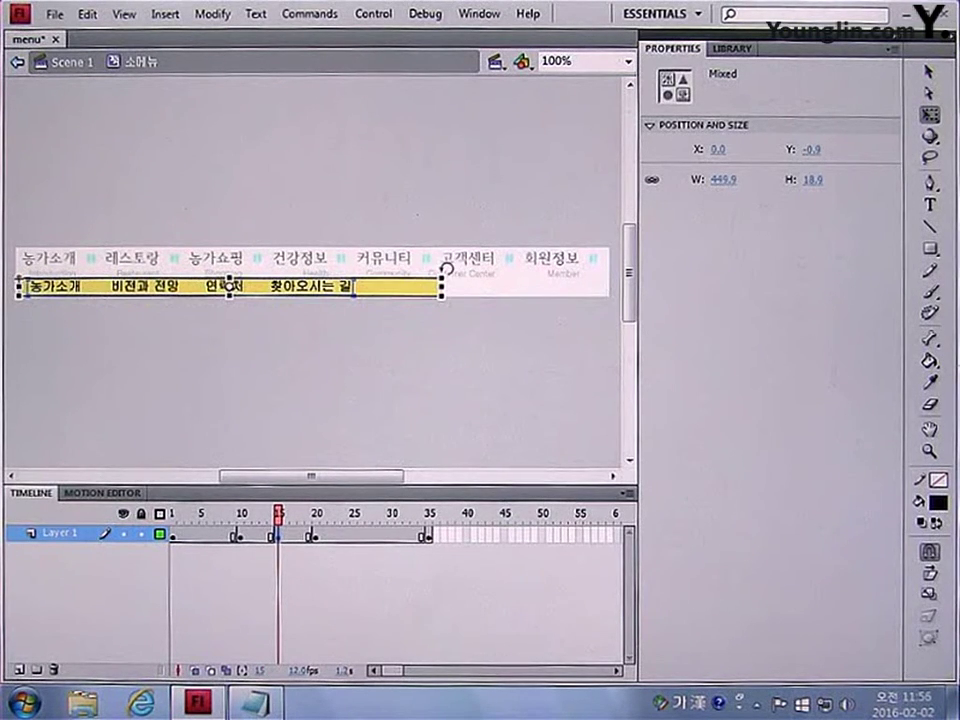
pyautogui.click(929, 73)
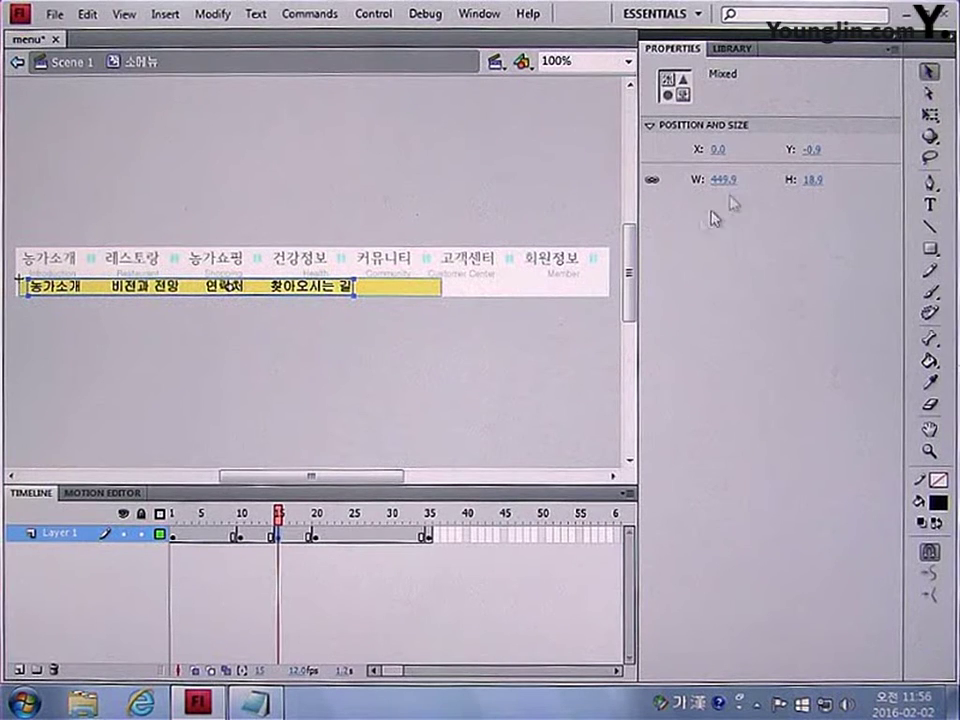
# Step: Create classic tweens in all four spans between the keyframes at frames 1, 10, 15, 20 and 35
pyautogui.rightClick(203, 540)
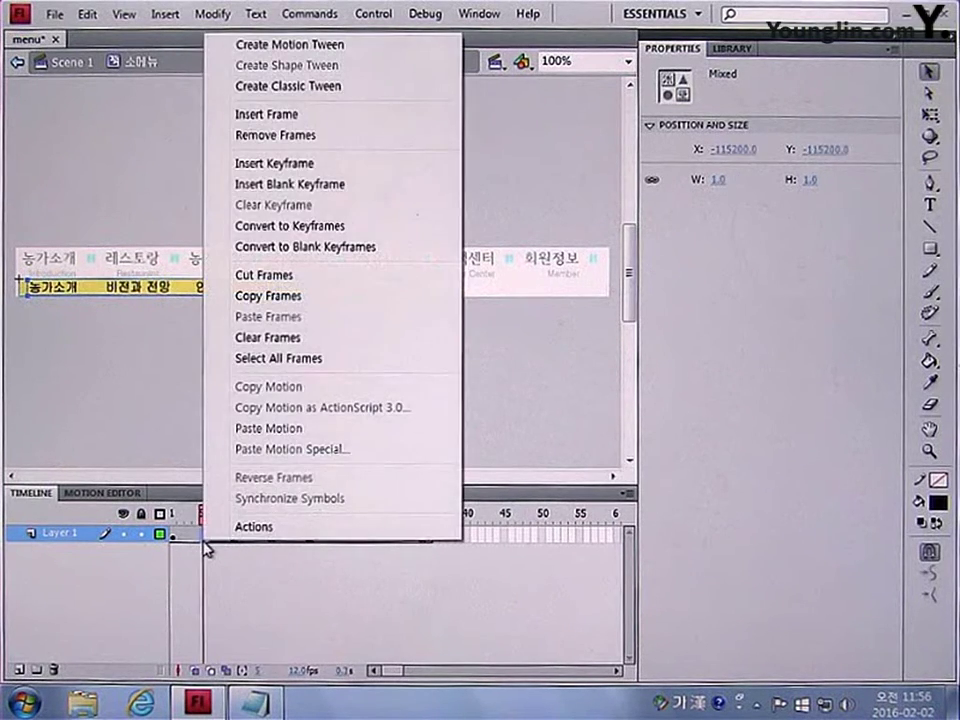
pyautogui.click(329, 90)
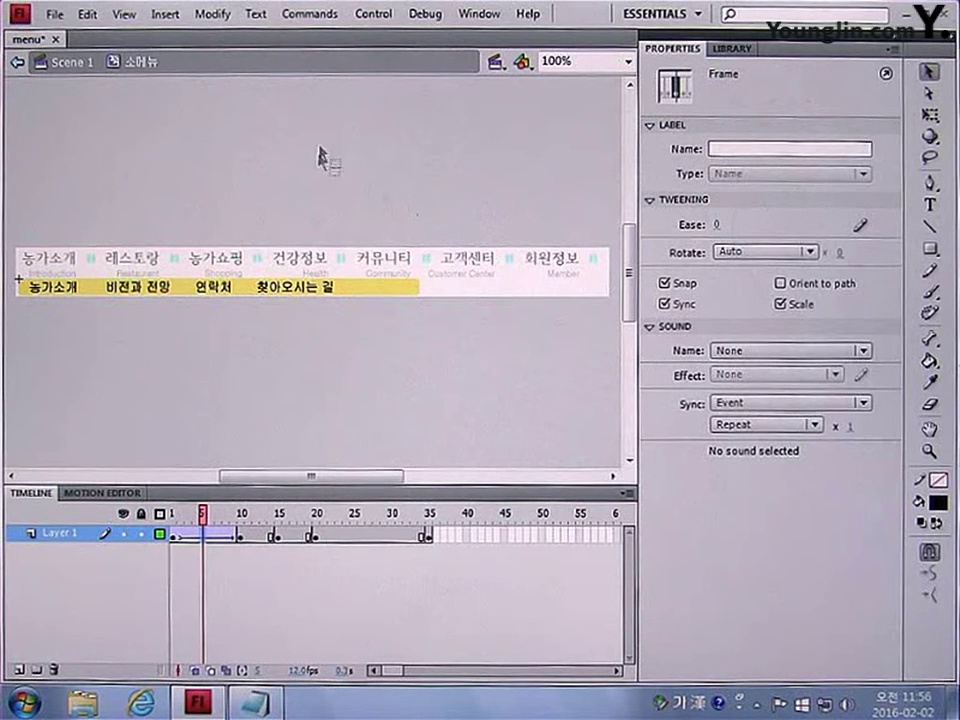
pyautogui.rightClick(257, 537)
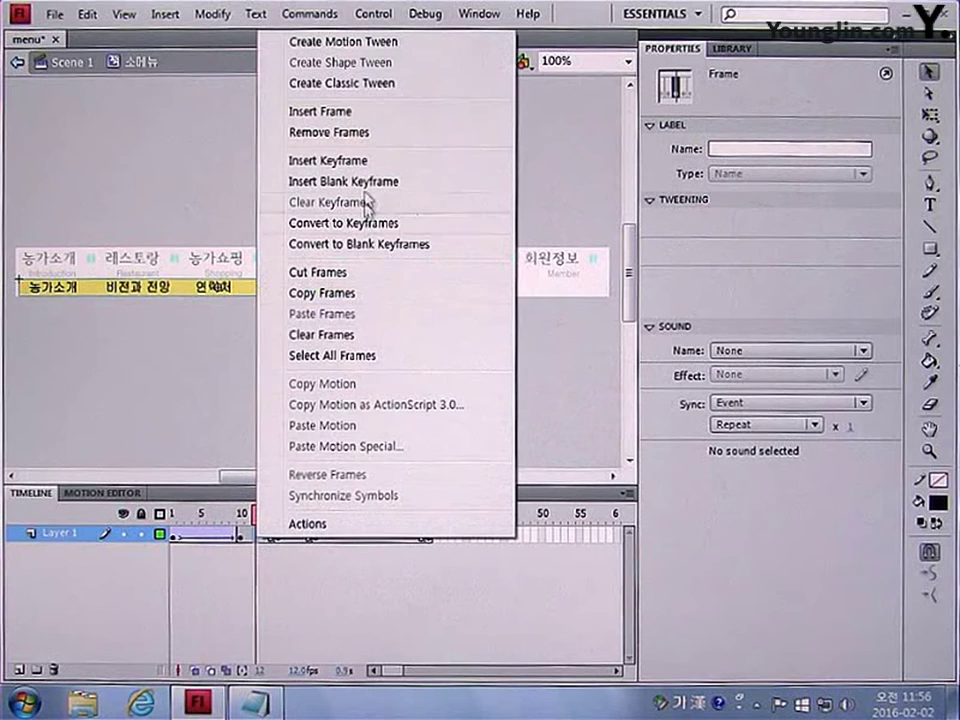
pyautogui.click(341, 83)
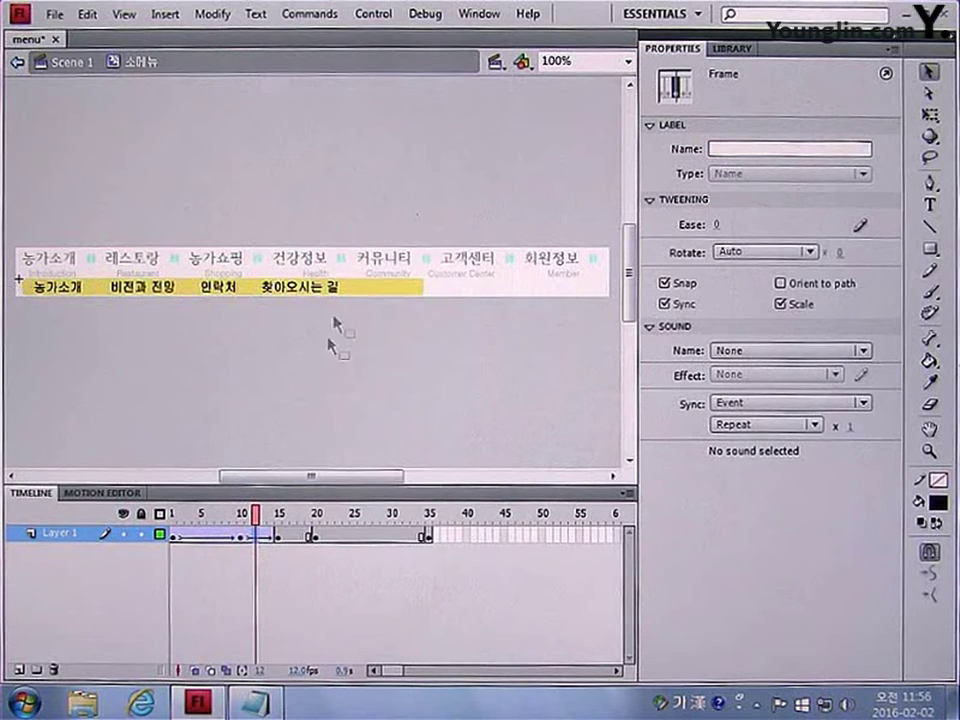
pyautogui.rightClick(297, 540)
pyautogui.click(337, 86)
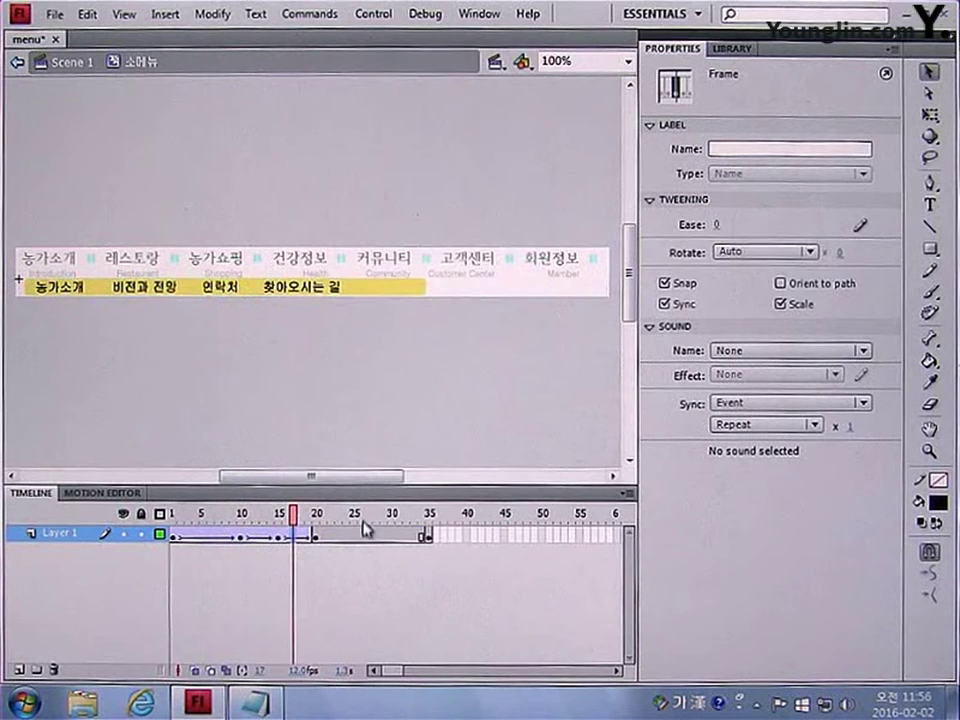
pyautogui.rightClick(363, 532)
pyautogui.click(464, 80)
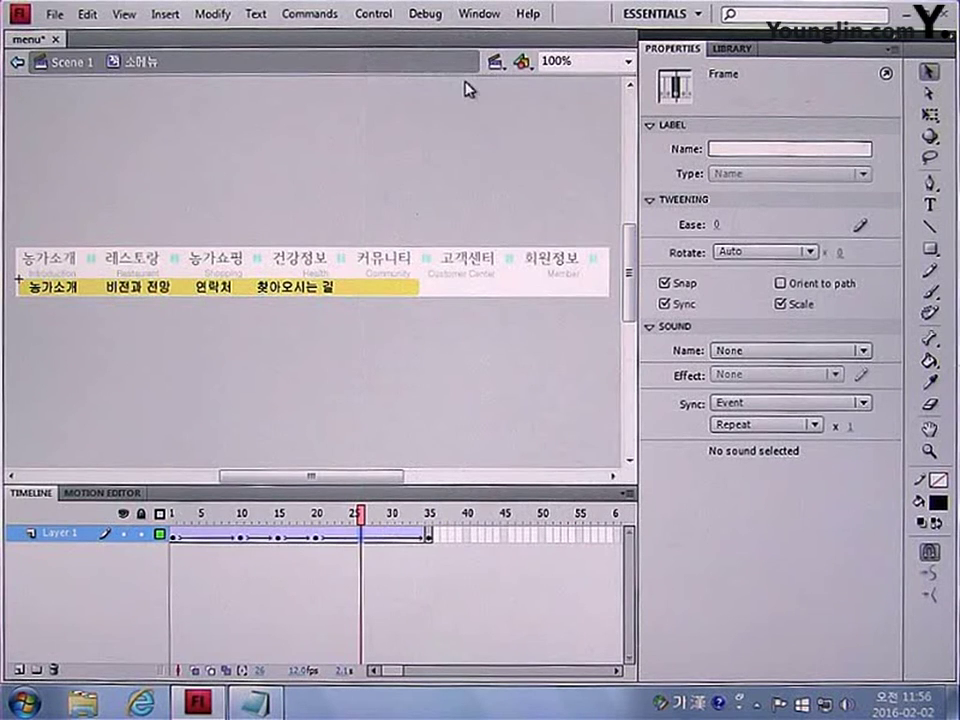
# Step: Apply an Alpha color effect of 0% to the submenu instance at frame 1
pyautogui.click(173, 540)
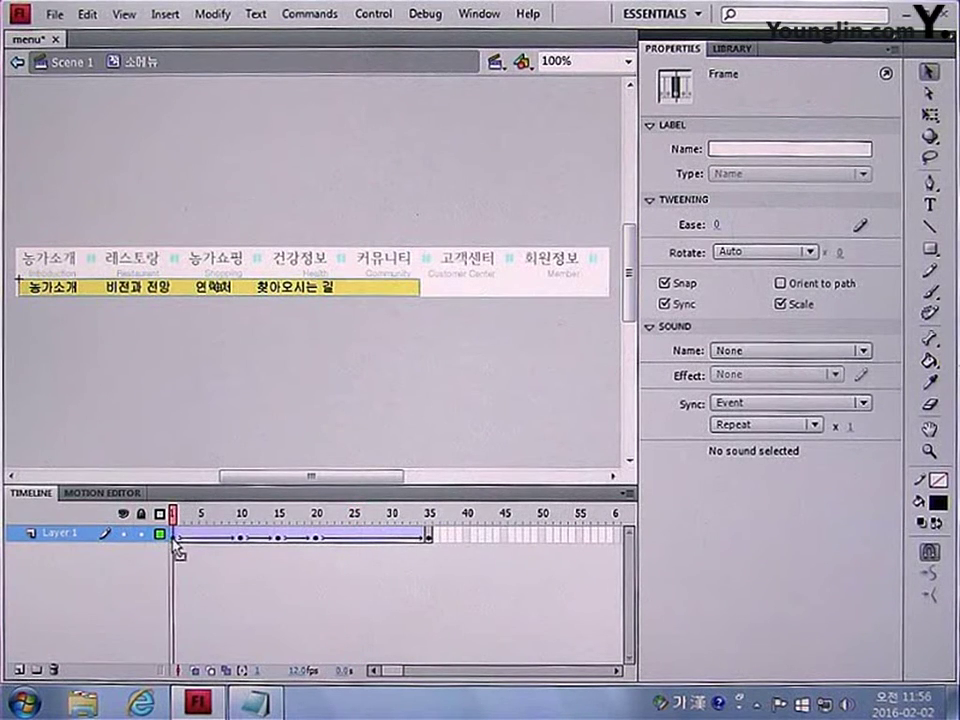
pyautogui.click(186, 291)
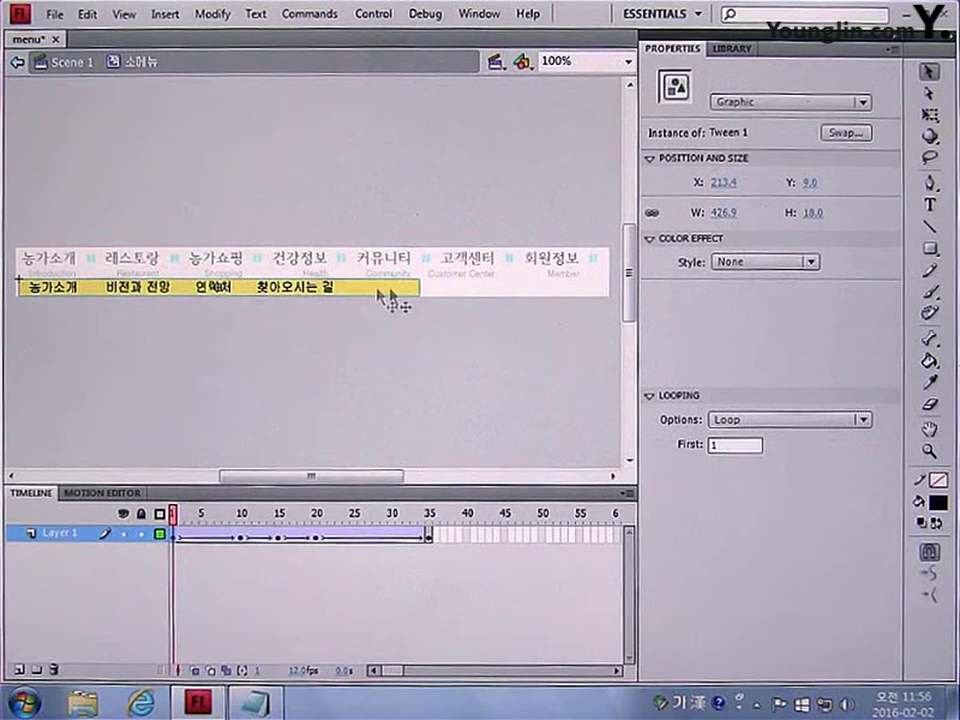
pyautogui.click(716, 263)
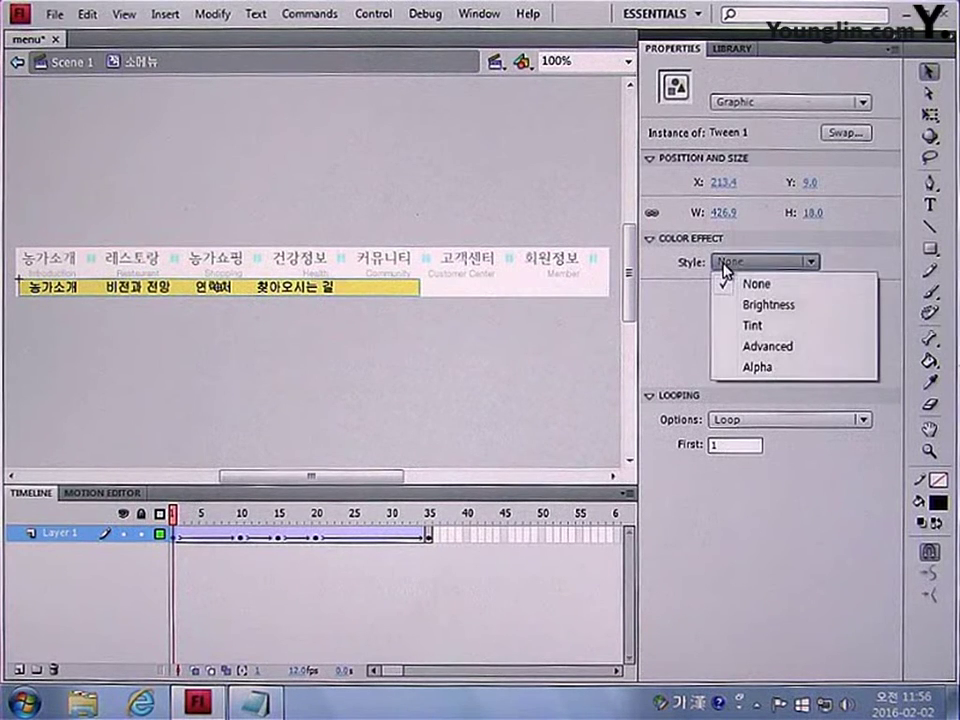
pyautogui.click(747, 366)
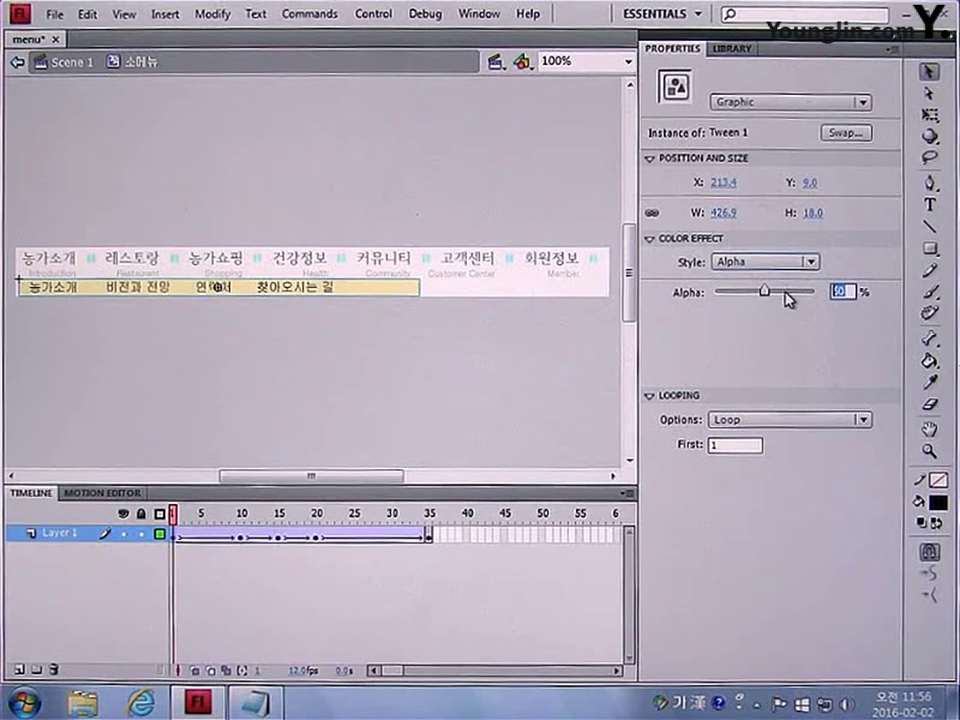
pyautogui.write('0')
pyautogui.press('Return')
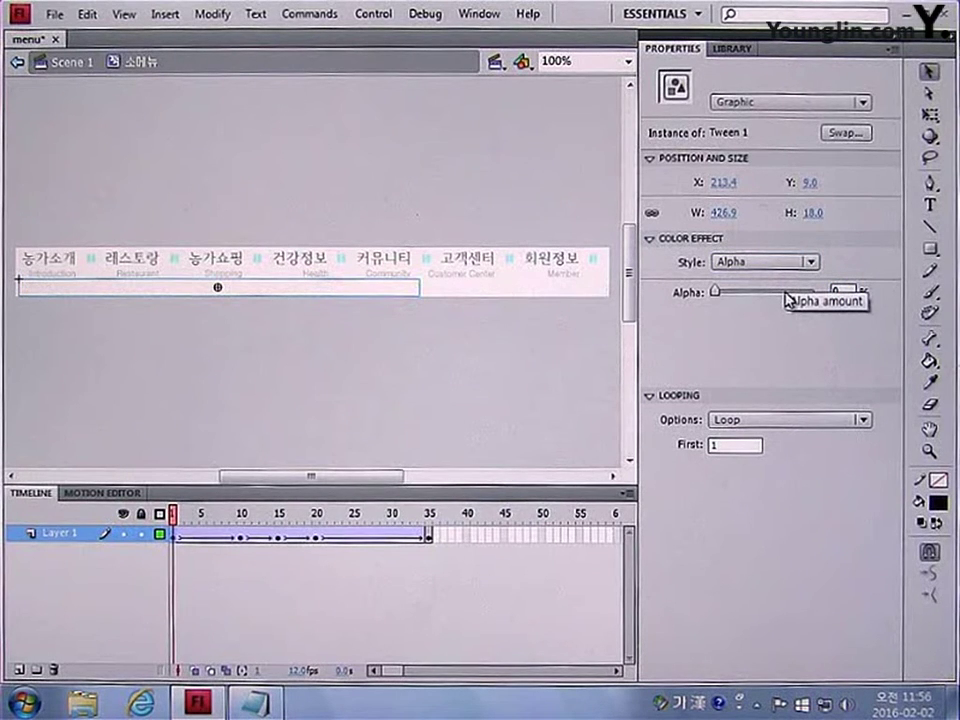
# Step: Apply an Alpha color effect of 0% to the submenu instance at frame 35
pyautogui.click(430, 540)
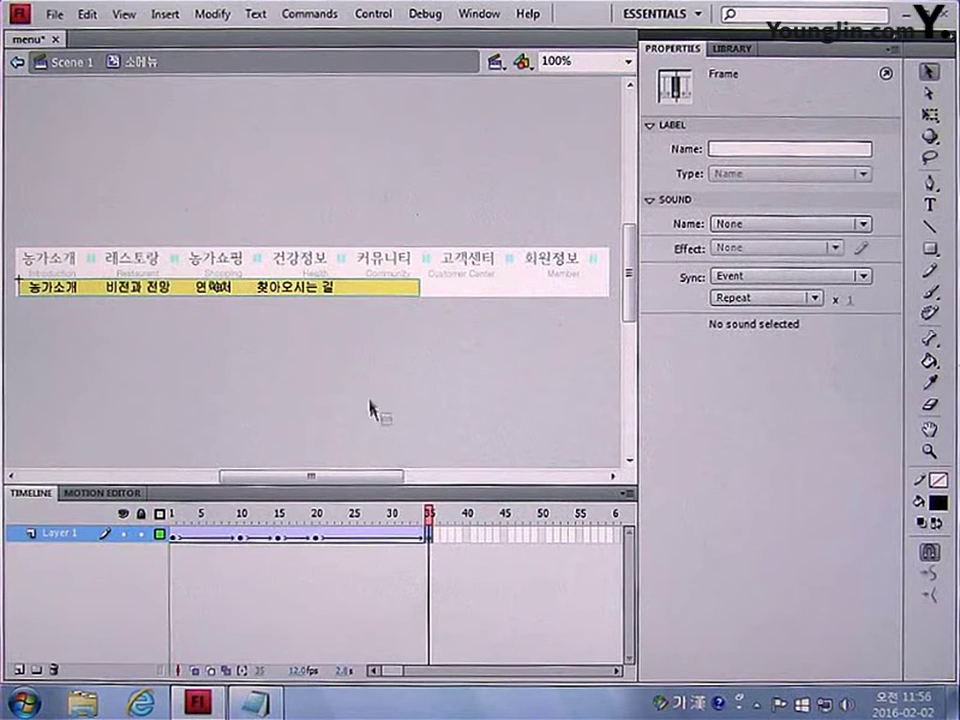
pyautogui.click(356, 290)
pyautogui.click(740, 263)
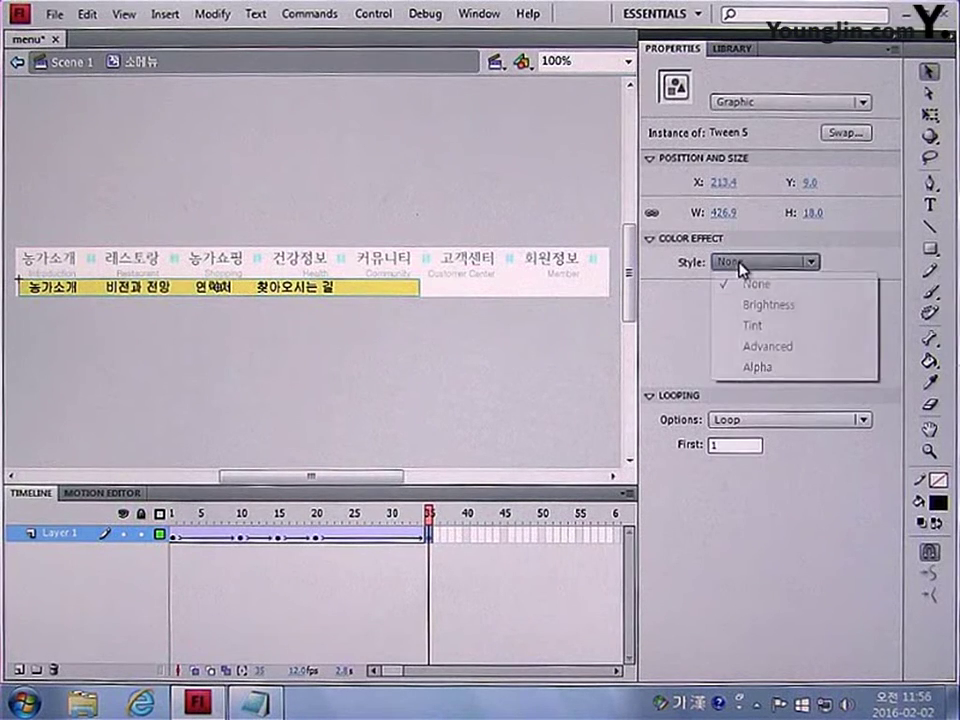
pyautogui.click(757, 367)
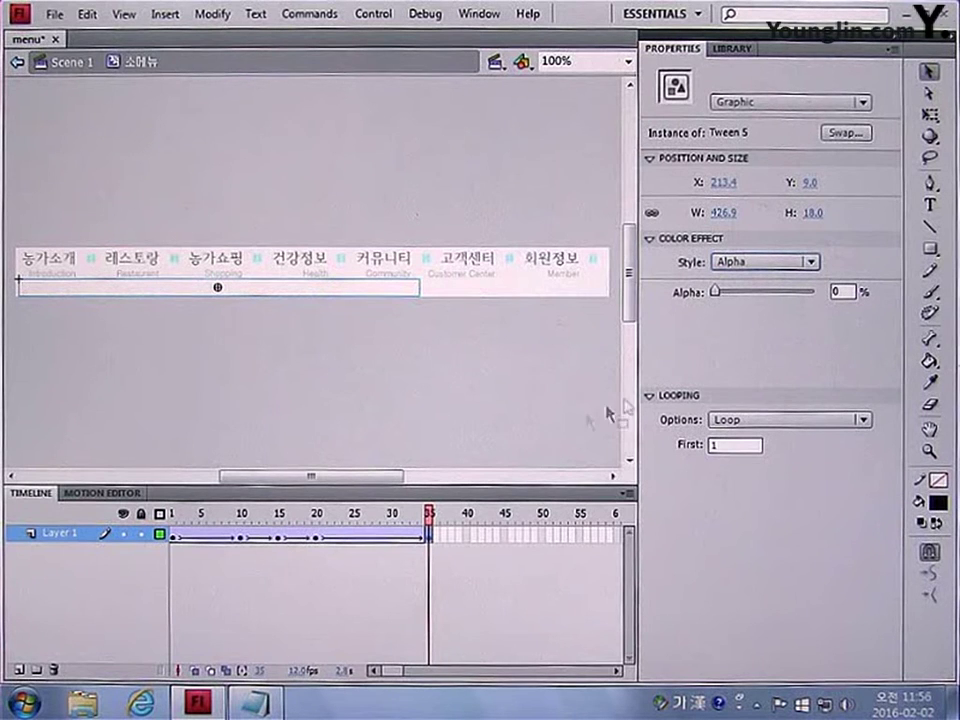
# Step: Add a new layer above Layer 1 in the movie clip and name it 액션
pyautogui.click(19, 669)
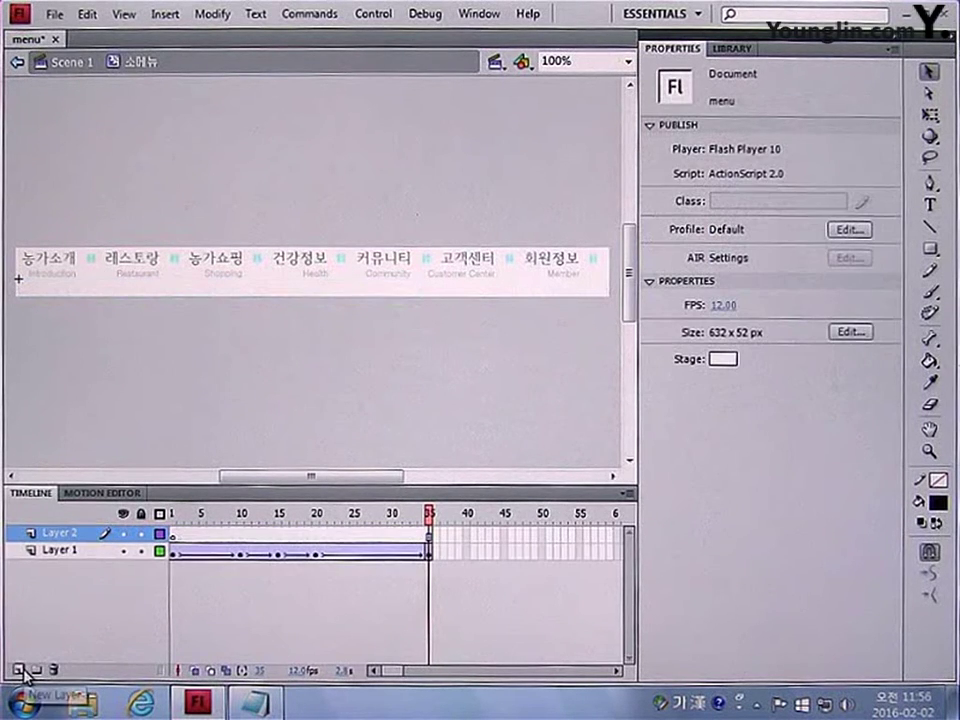
pyautogui.doubleClick(77, 534)
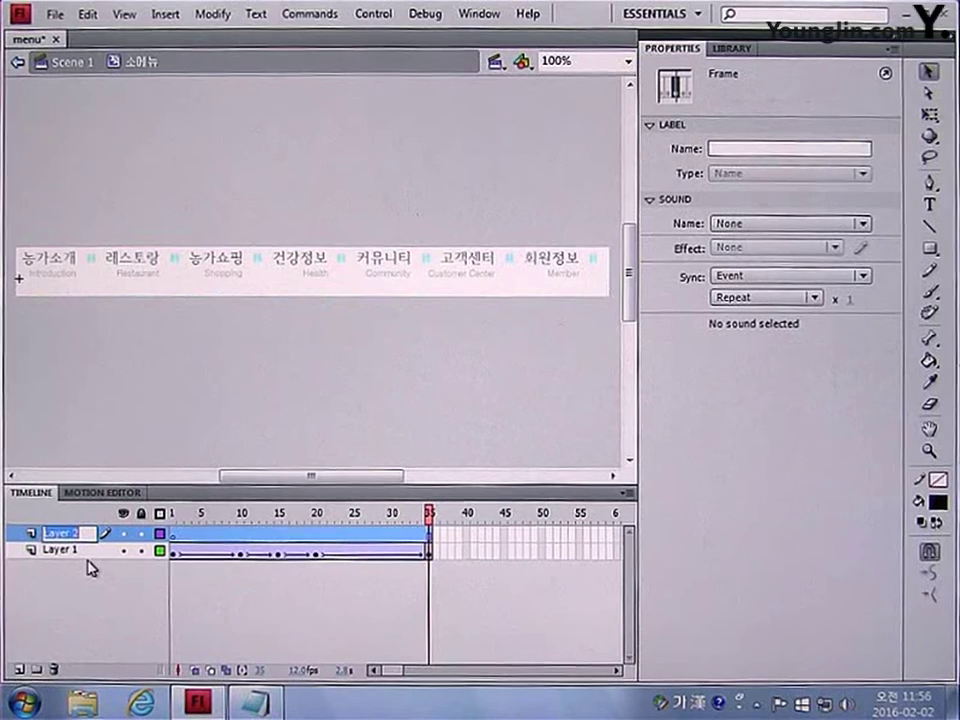
pyautogui.write('액션')
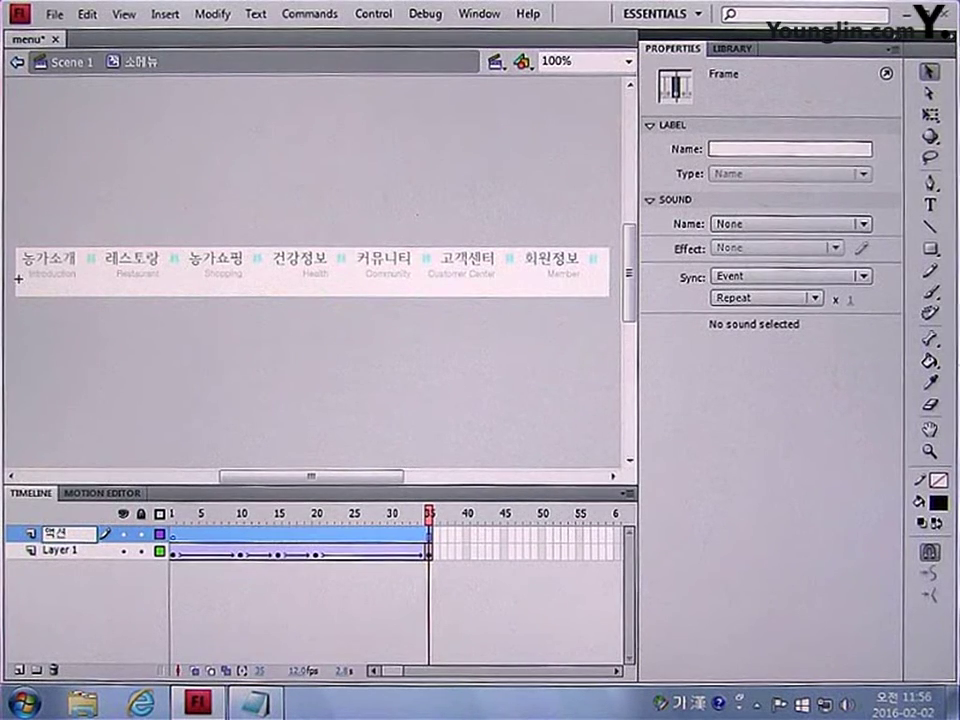
# Step: Confirm the 액션 layer name and add a stop(); script to frame 1 of that layer
pyautogui.press('Return')
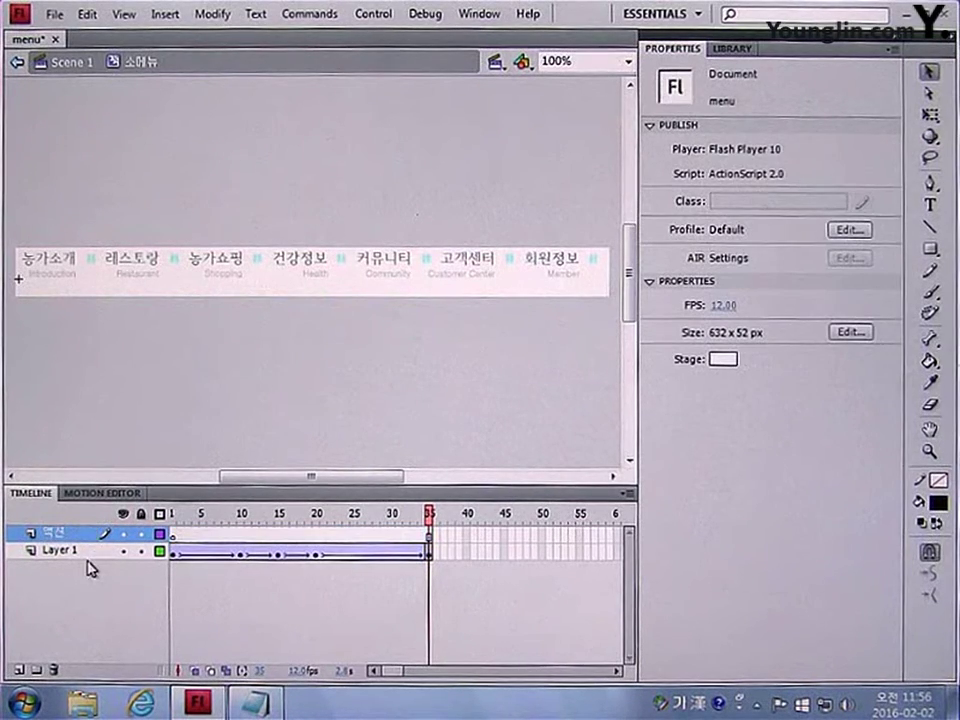
pyautogui.click(174, 536)
pyautogui.press('F9')
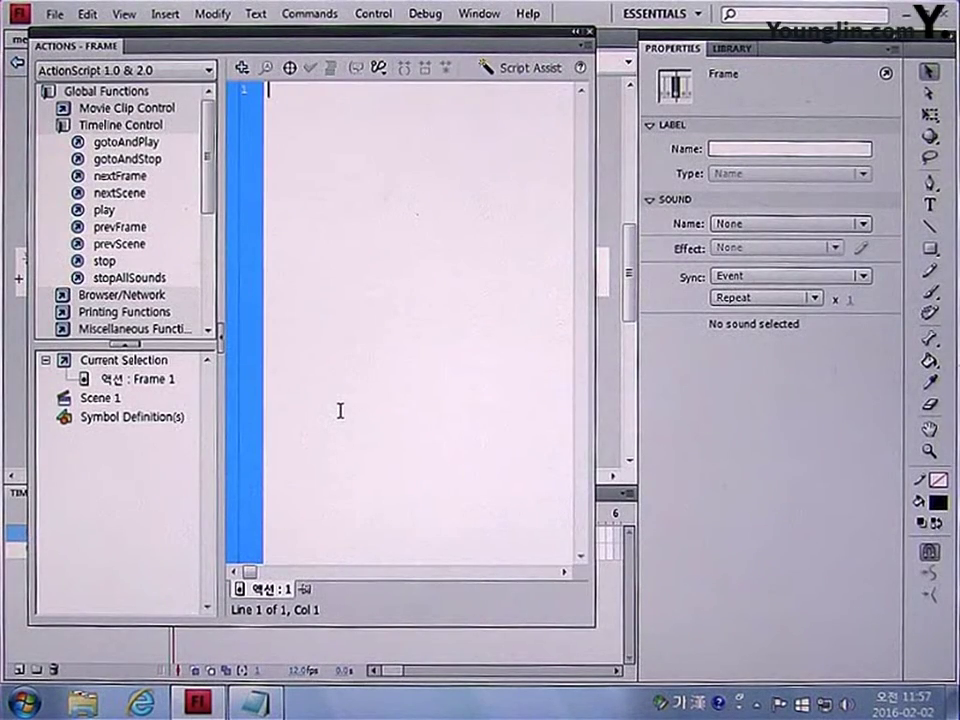
pyautogui.write('ㅁ')
pyautogui.press('Hangul')
pyautogui.write('t')
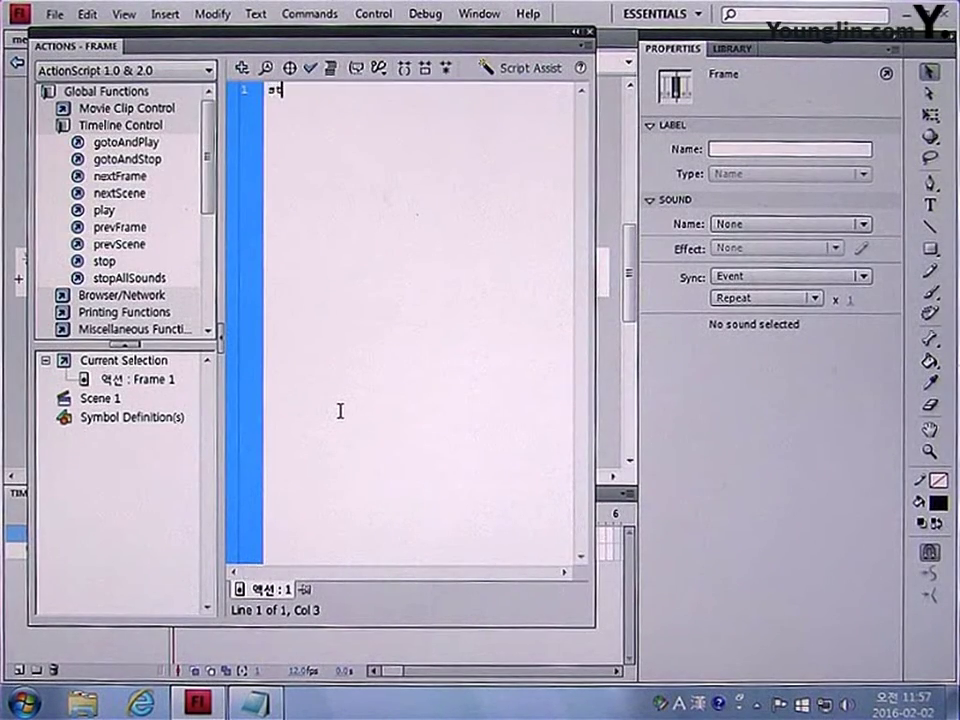
pyautogui.write('op();')
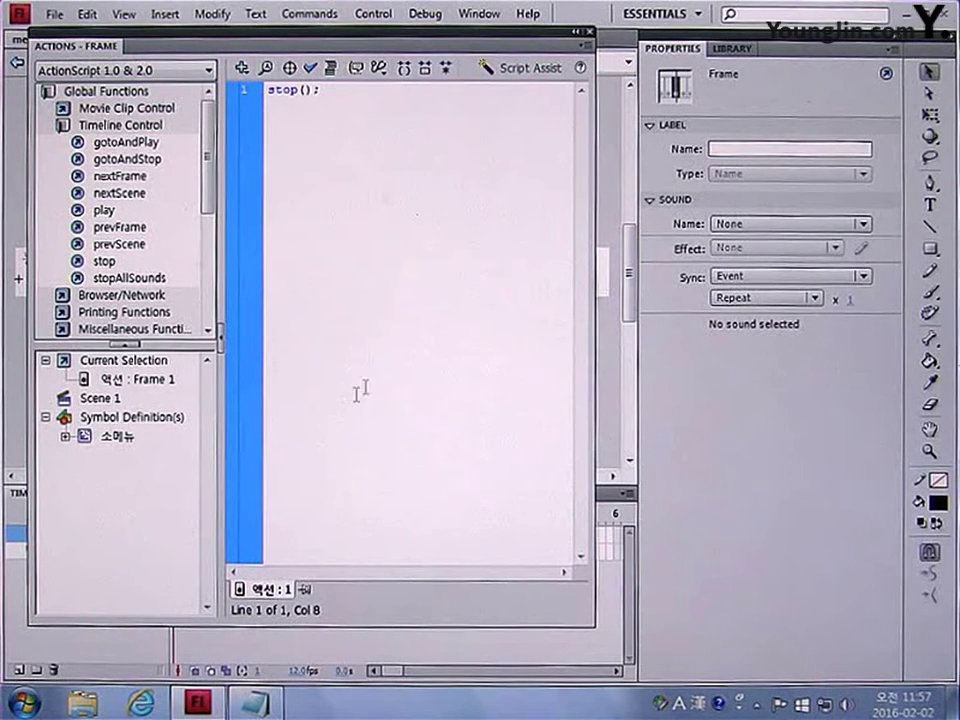
pyautogui.click(590, 32)
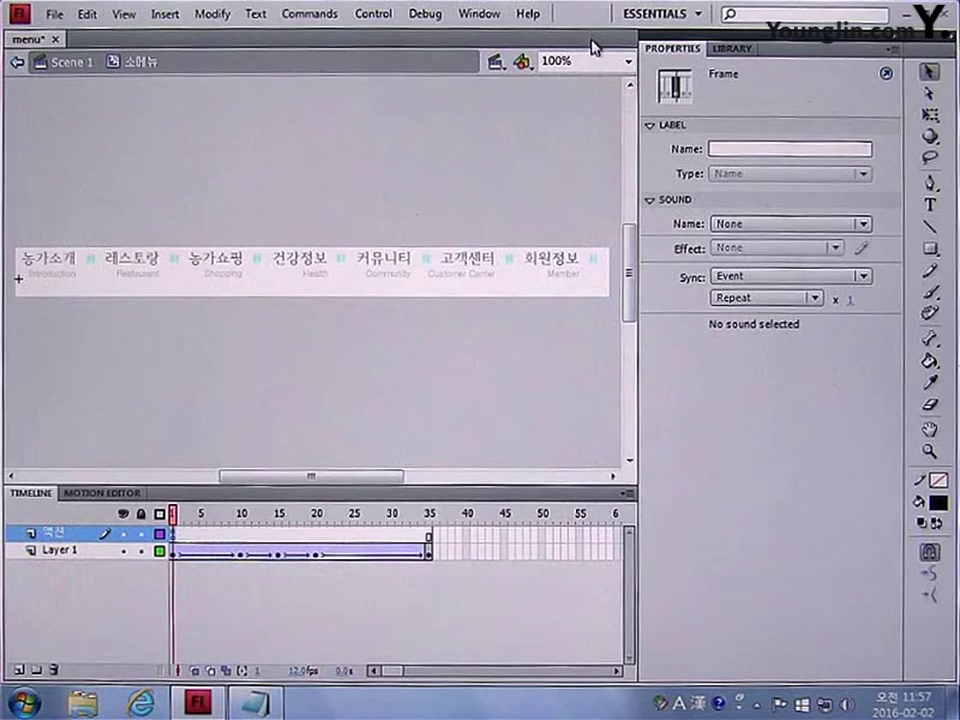
# Step: Insert a blank keyframe at frame 20 of the 액션 layer and give it a stop(); script
pyautogui.click(316, 545)
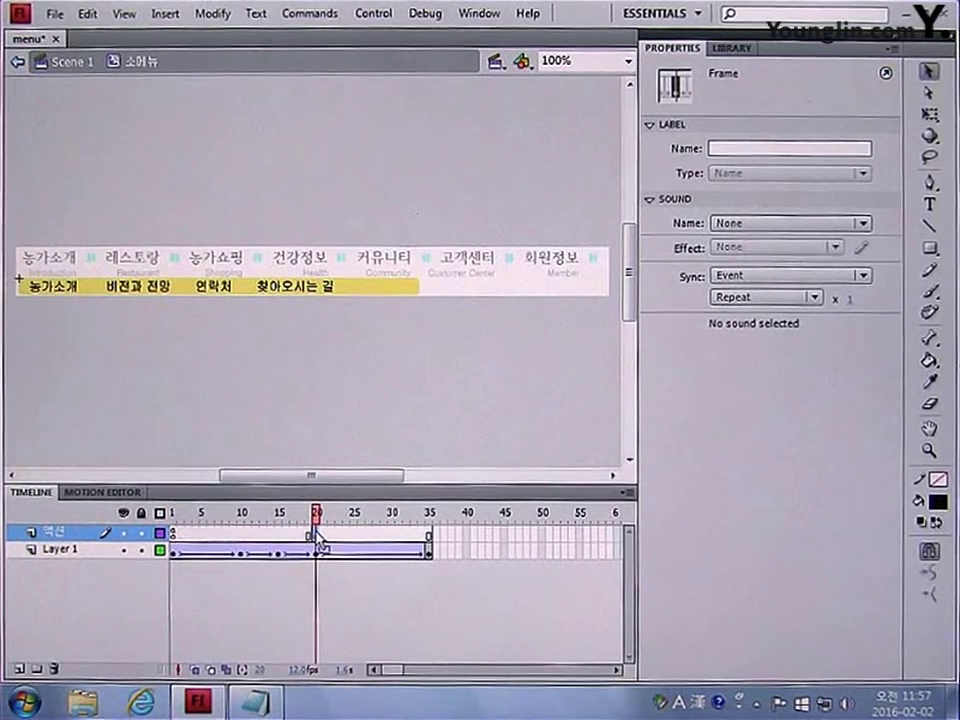
pyautogui.press('F7')
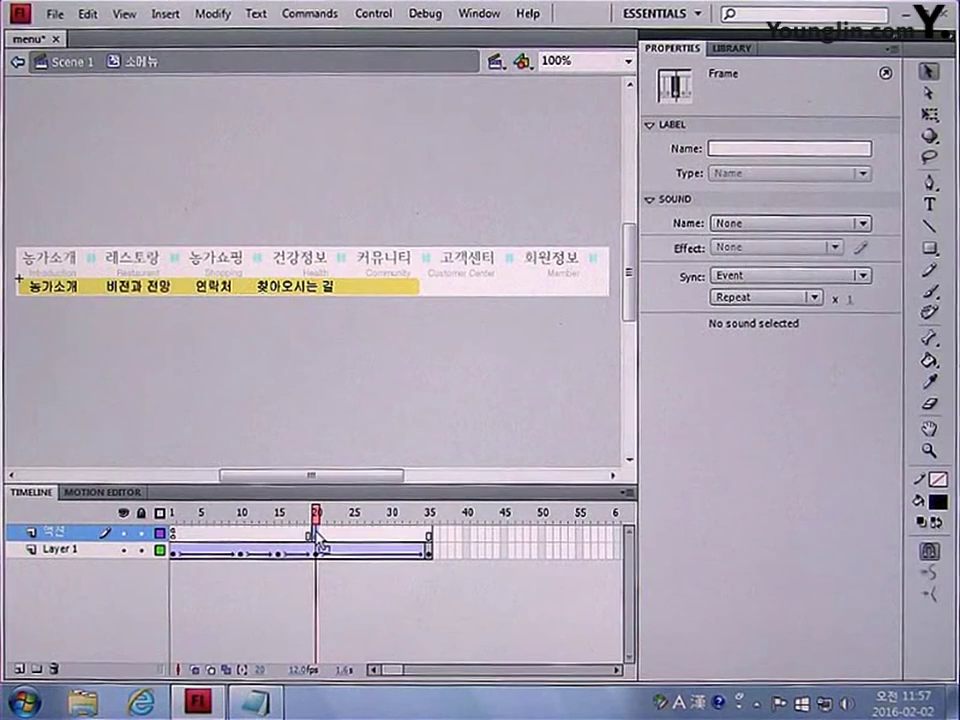
pyautogui.press('F9')
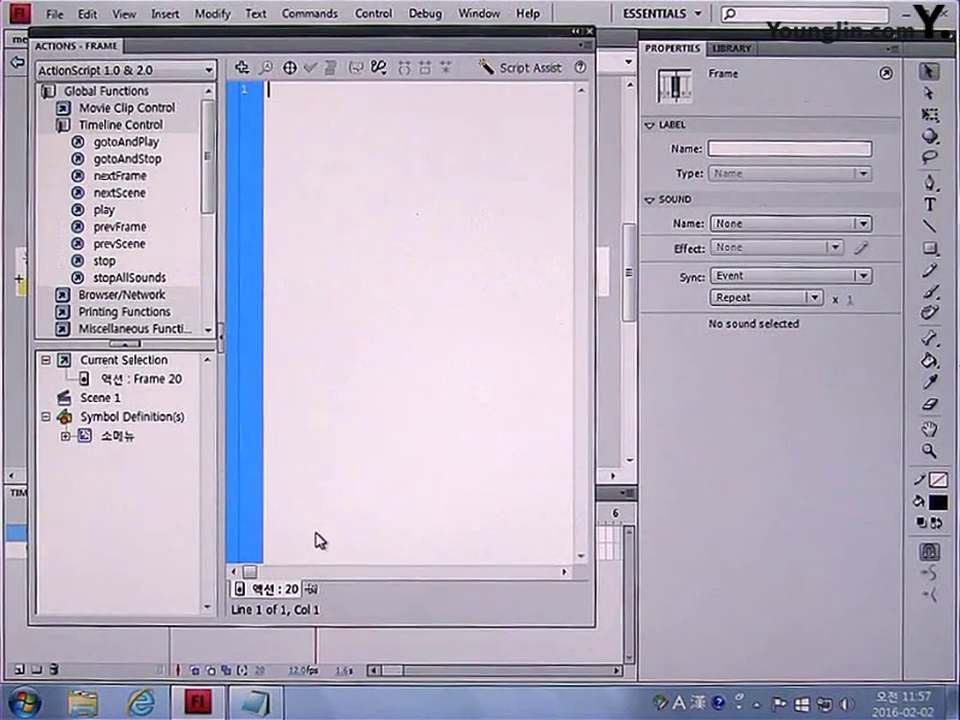
pyautogui.write('s')
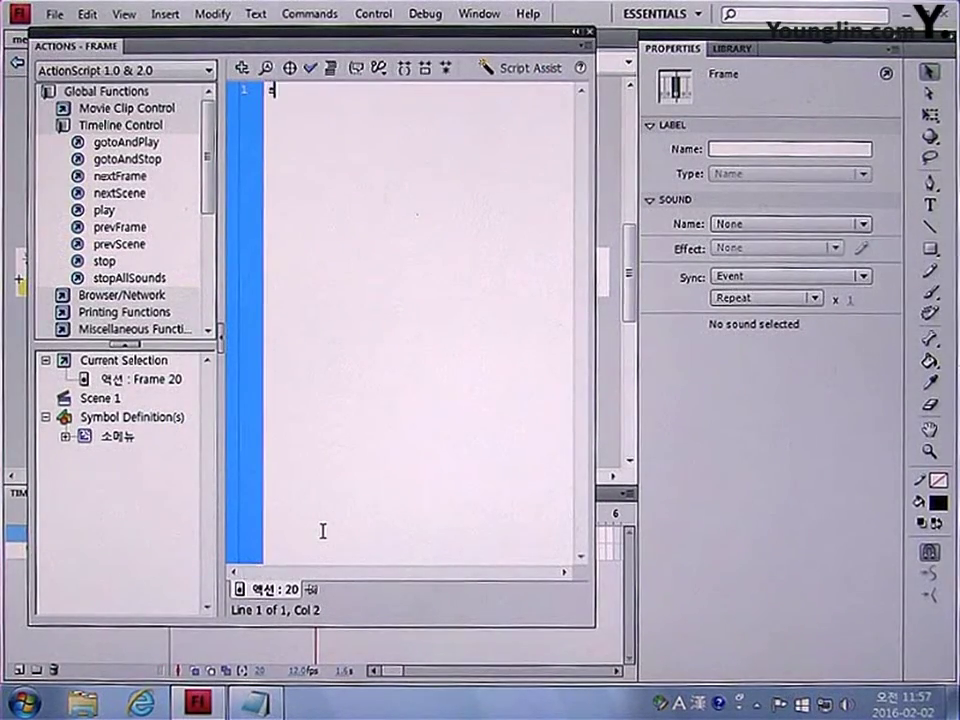
pyautogui.write('top();')
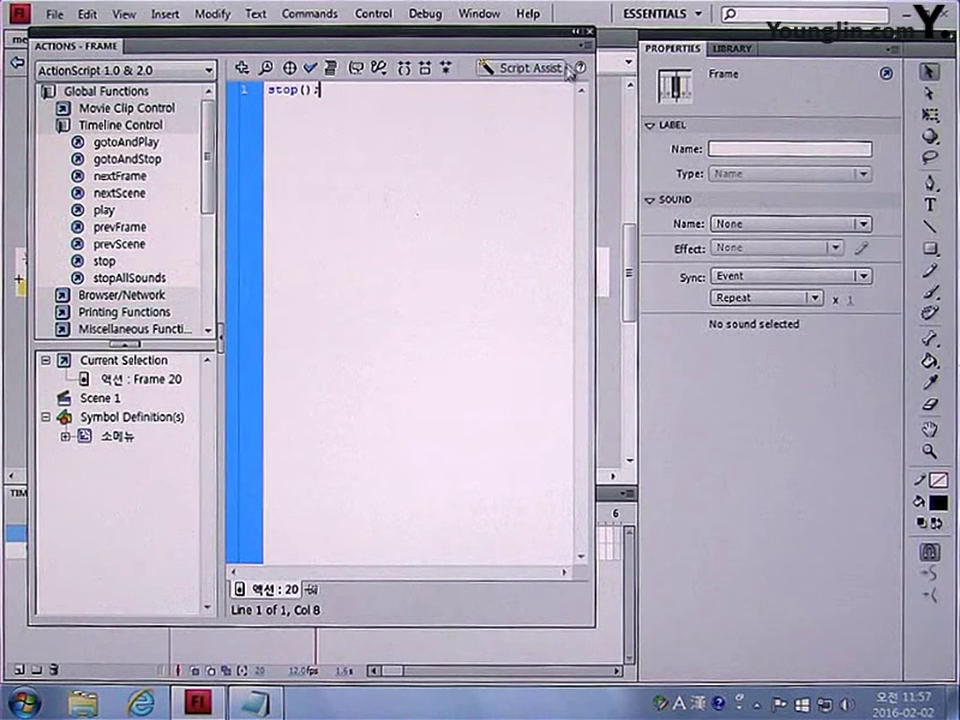
pyautogui.click(590, 32)
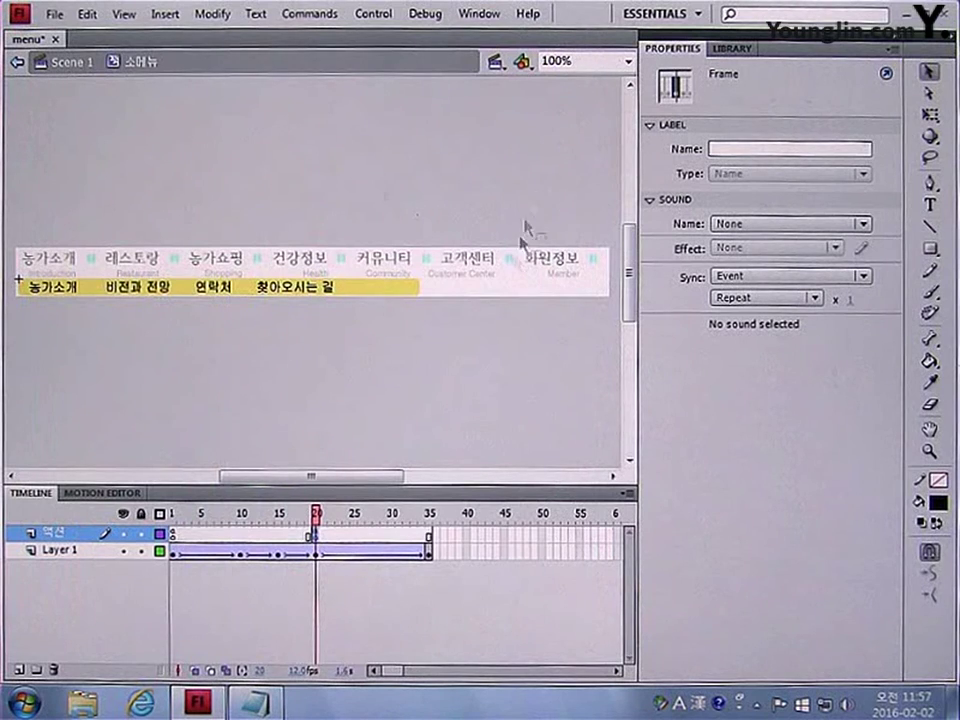
# Step: Insert a blank keyframe at frame 35 of the 액션 layer and give it a stop(); script
pyautogui.click(429, 538)
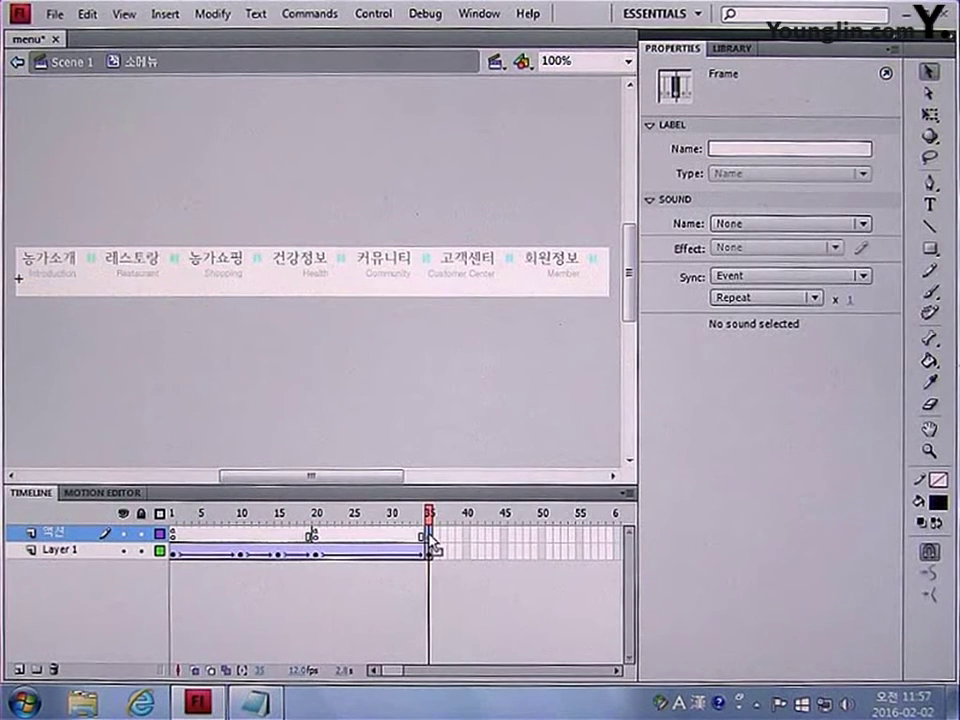
pyautogui.press('F9')
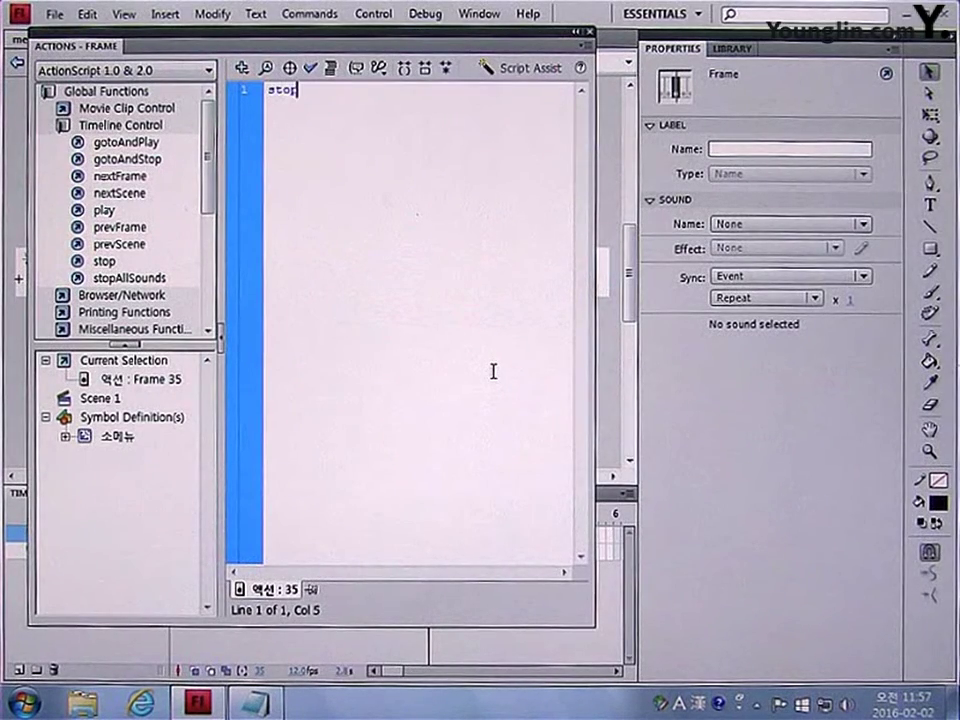
pyautogui.write('();')
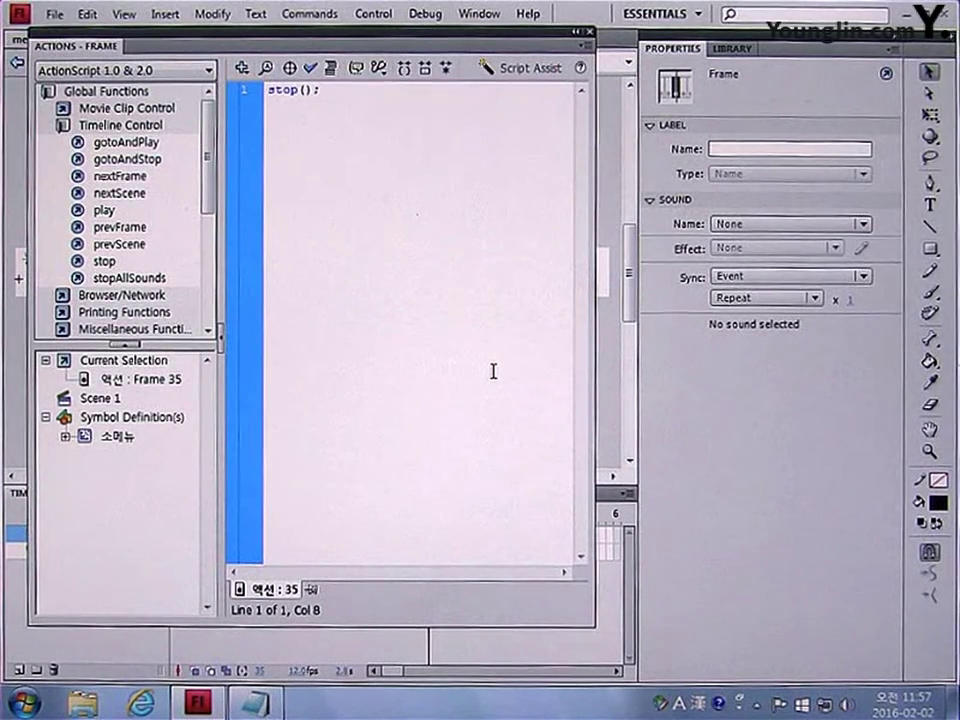
pyautogui.click(590, 32)
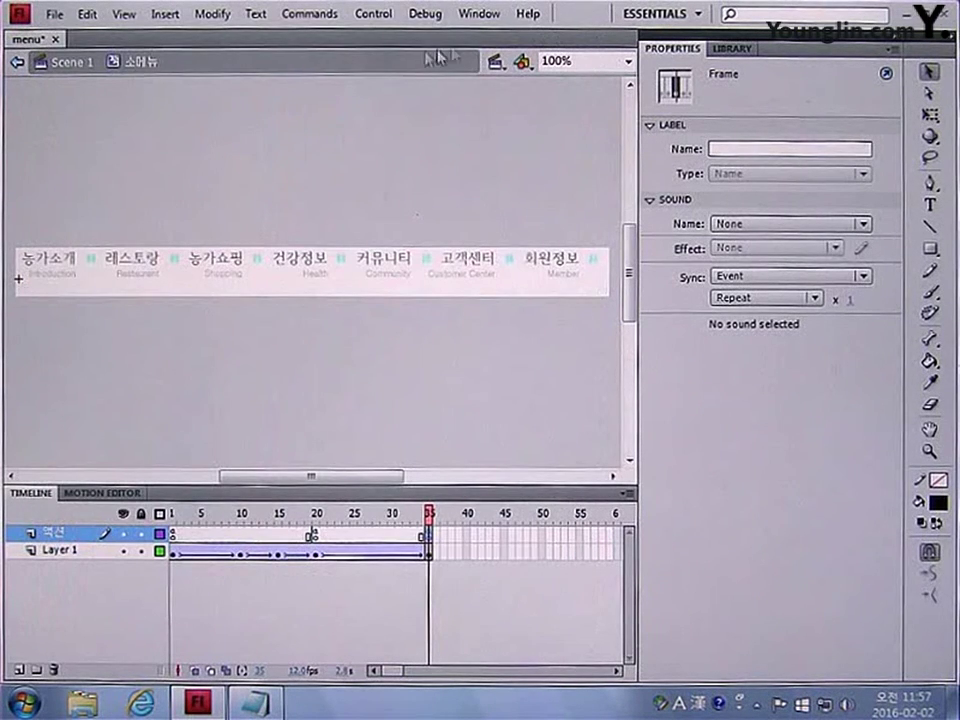
# Step: Return to Scene 1 and add a new layer named 투명버튼 above the 소메뉴 layer
pyautogui.click(72, 63)
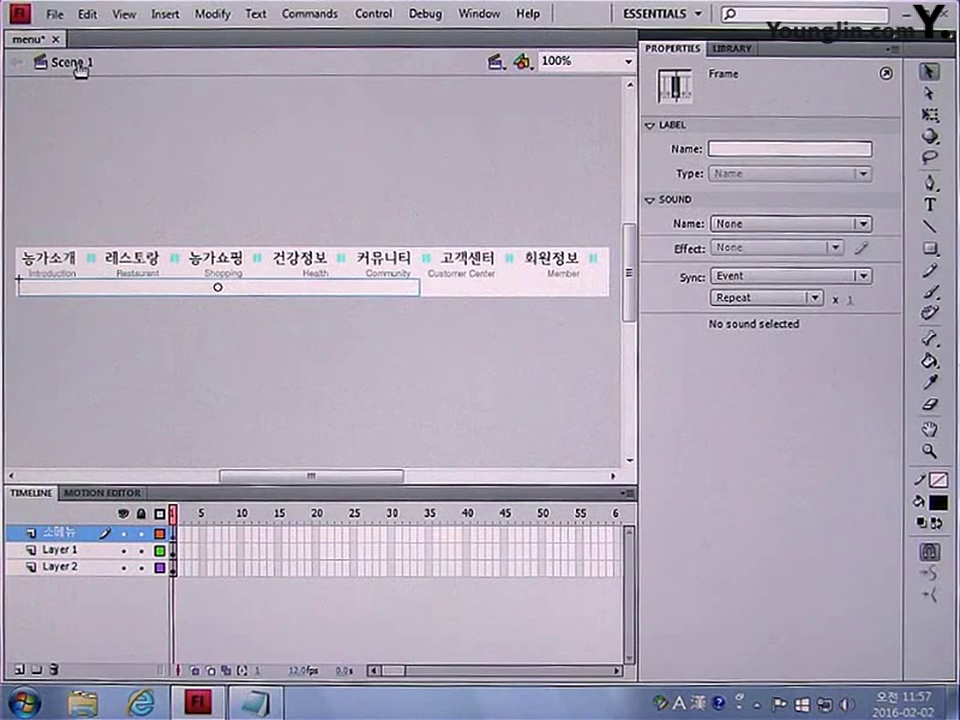
pyautogui.click(19, 669)
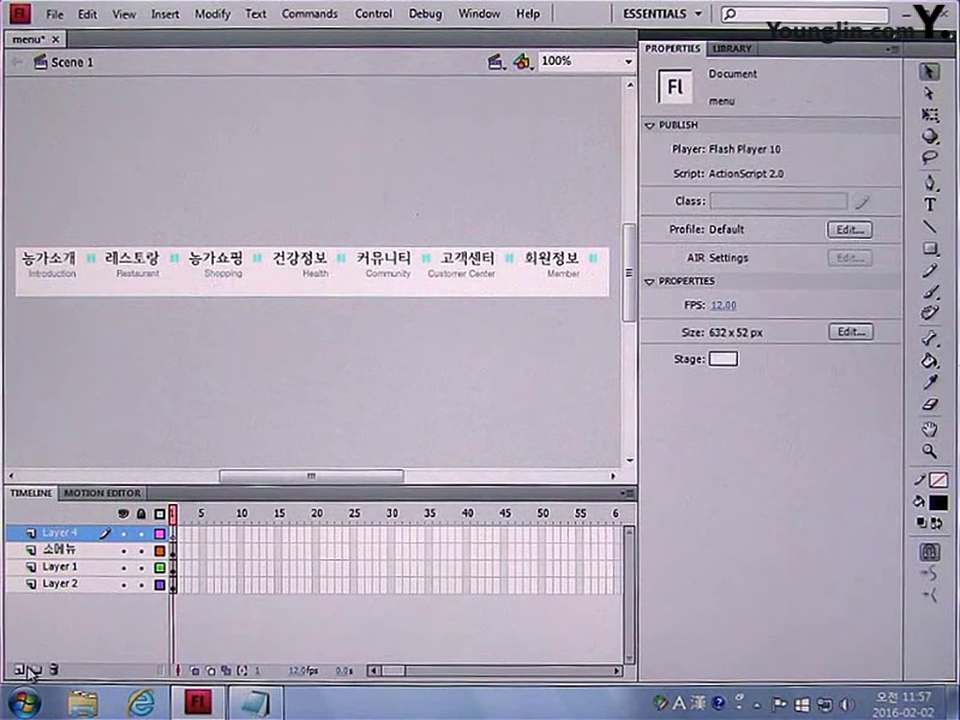
pyautogui.click(57, 534)
pyautogui.doubleClick(57, 535)
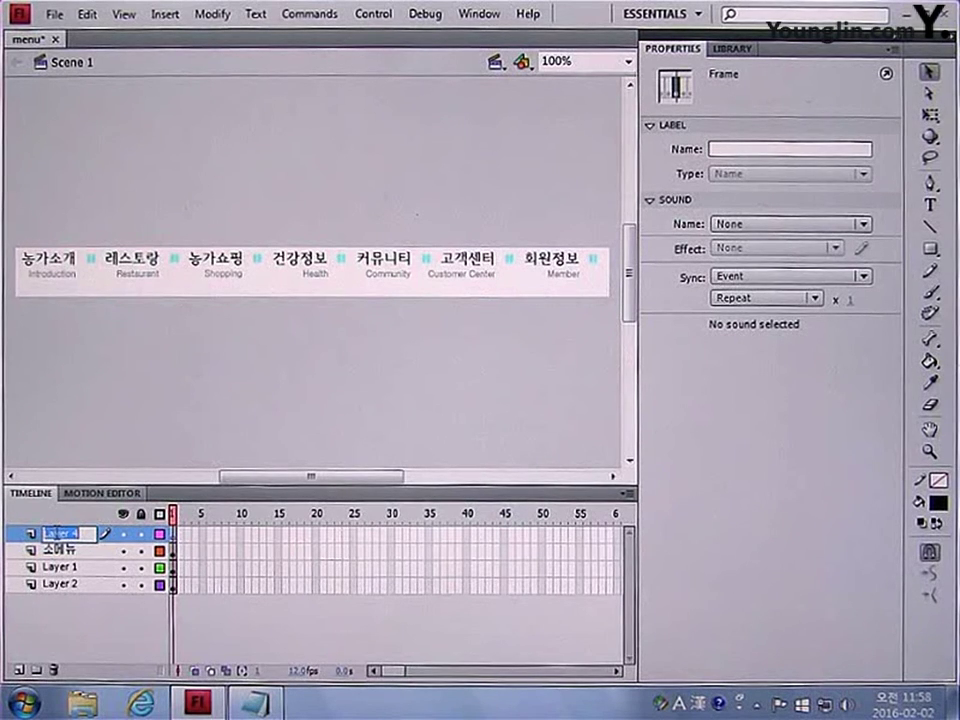
pyautogui.press('Hangul')
pyautogui.write('ㄷ')
pyautogui.write('명ㅂ')
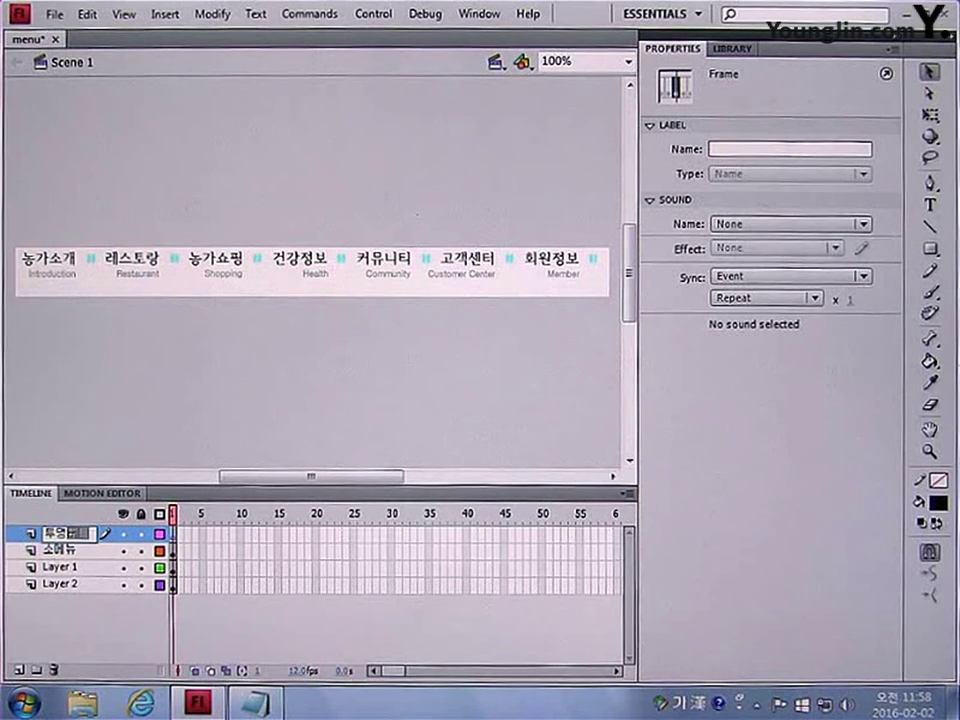
pyautogui.write('튼')
pyautogui.click(489, 443)
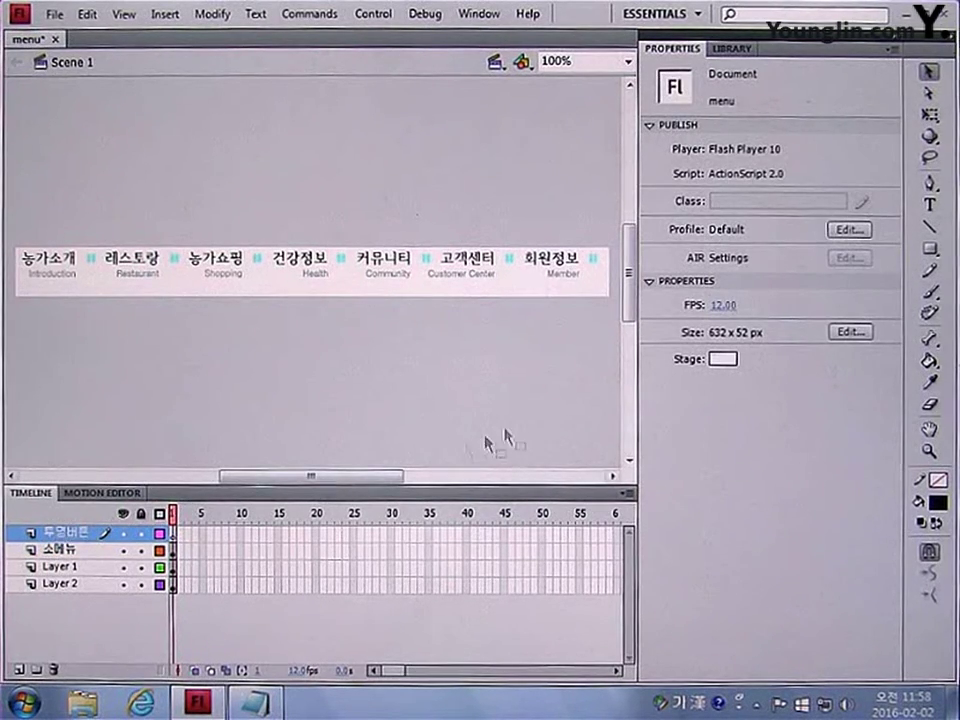
# Step: Draw a black rectangle without stroke, about 72 × 35 px, covering the 농가소개 menu item on the 투명버튼 layer
pyautogui.click(929, 248)
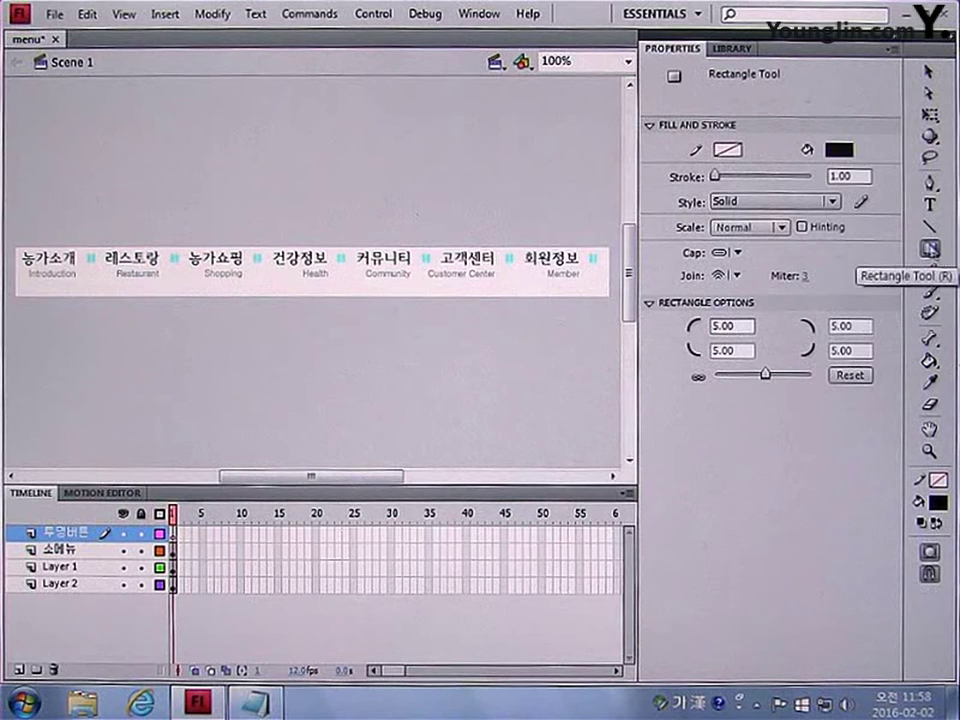
pyautogui.click(846, 155)
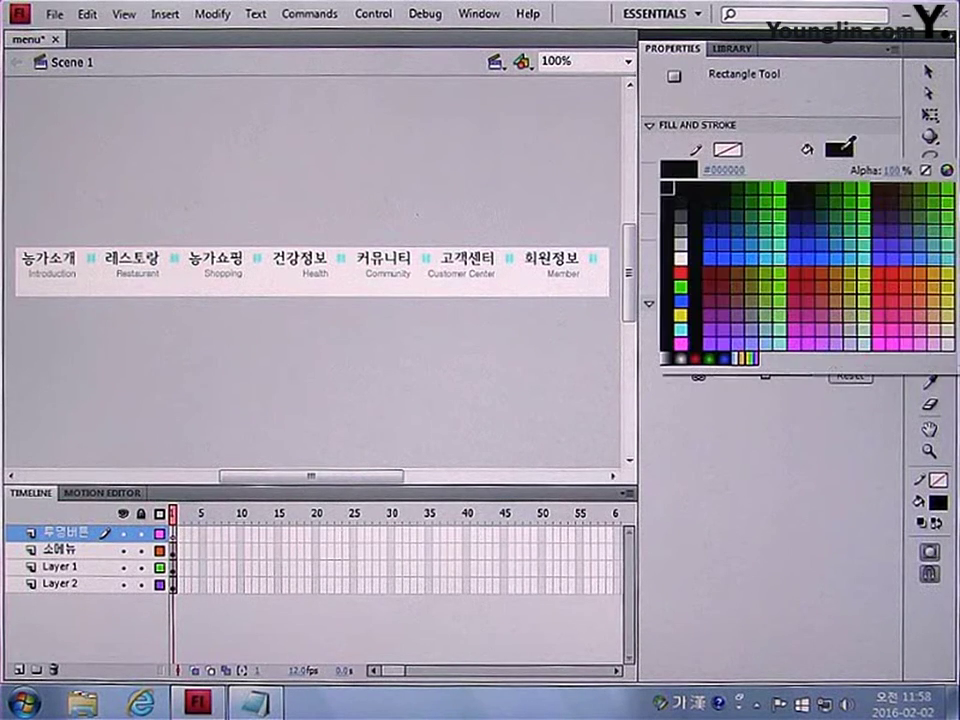
pyautogui.click(674, 197)
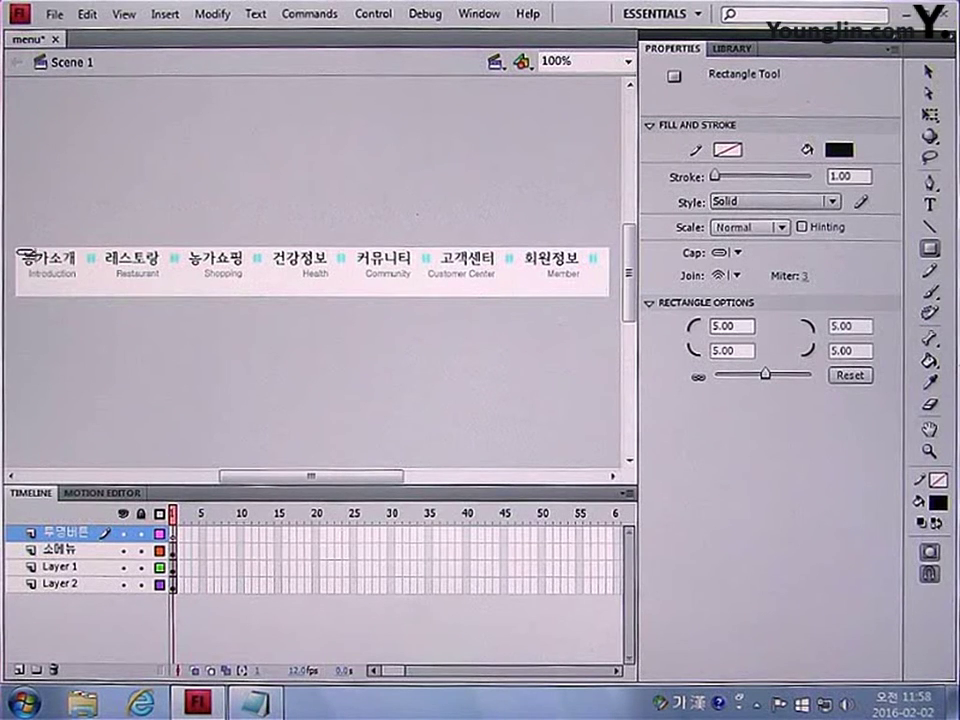
pyautogui.moveTo(33, 257); pyautogui.dragTo(85, 284)
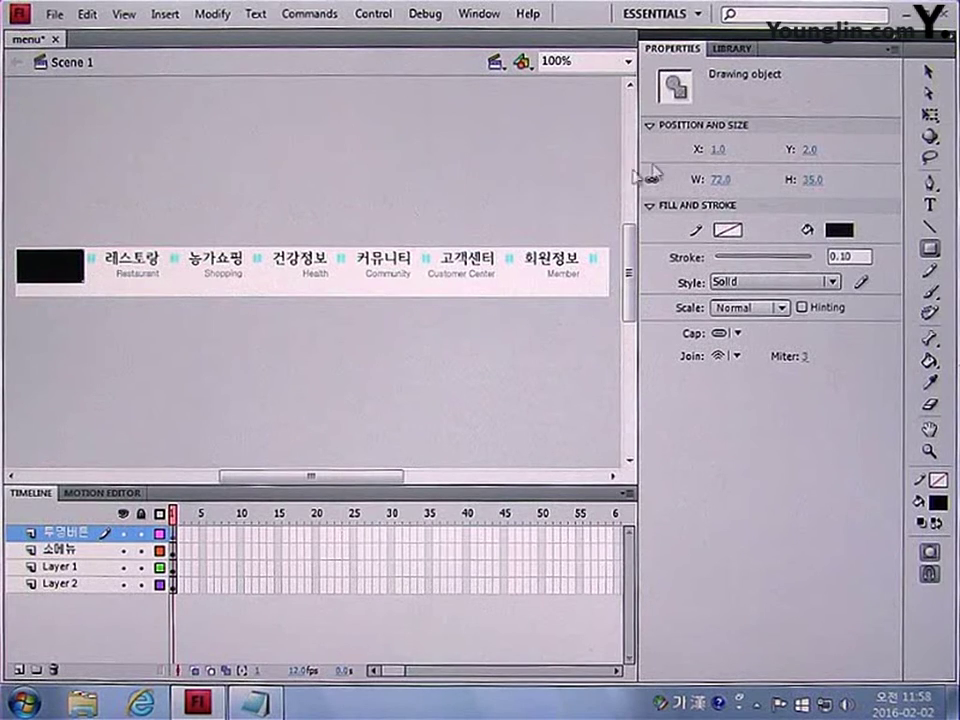
# Step: Convert the black rectangle to a Button symbol named m1
pyautogui.press('v')
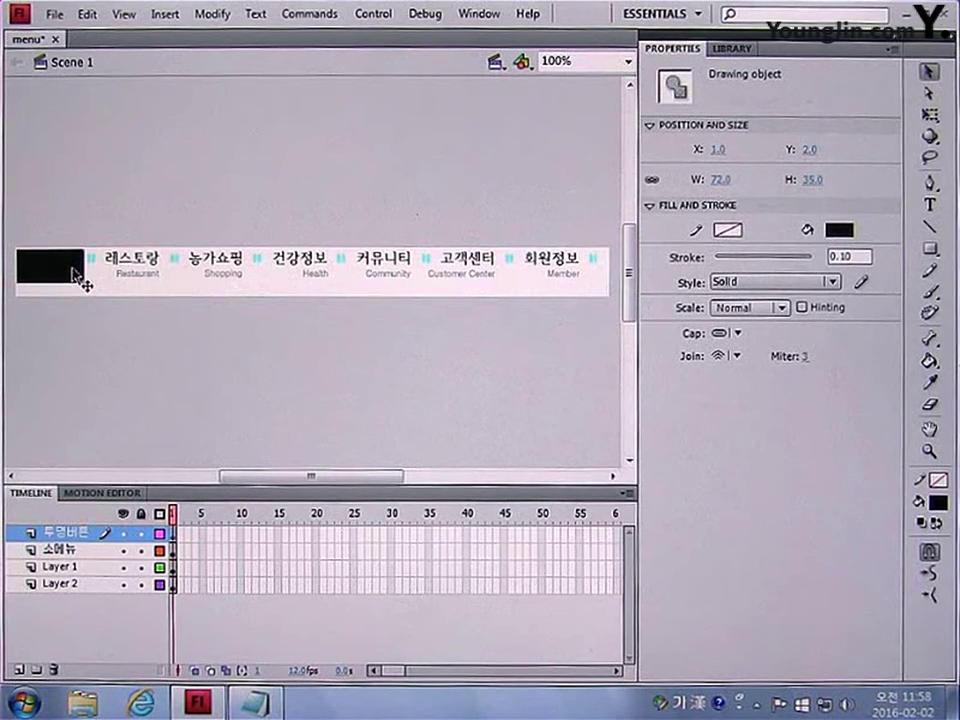
pyautogui.press('F8')
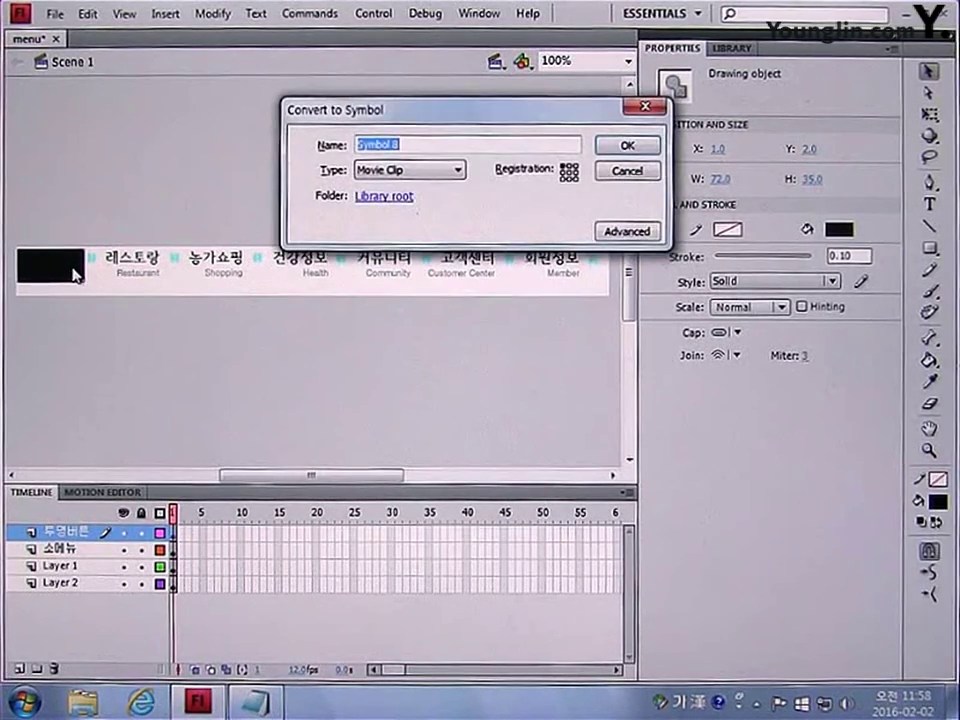
pyautogui.press('Hangul')
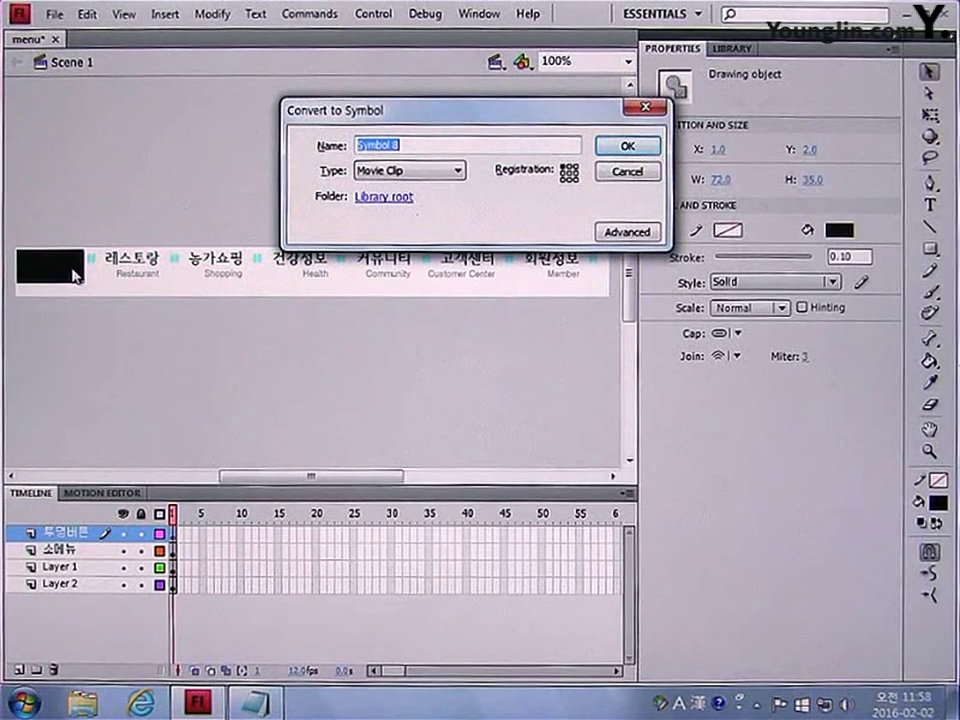
pyautogui.write('m1')
pyautogui.click(387, 170)
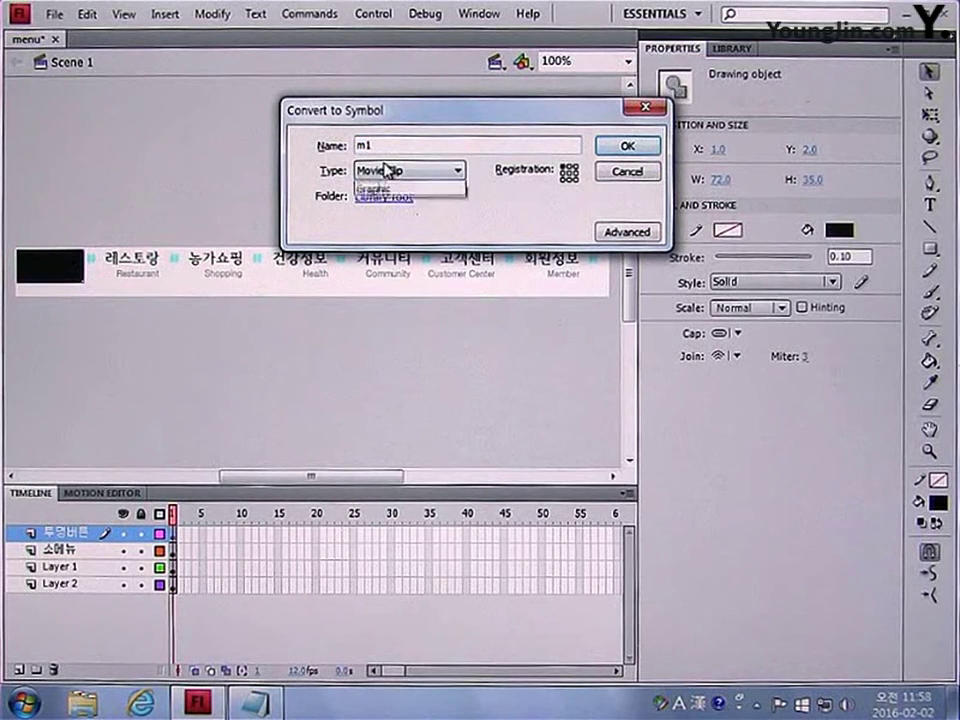
pyautogui.click(386, 199)
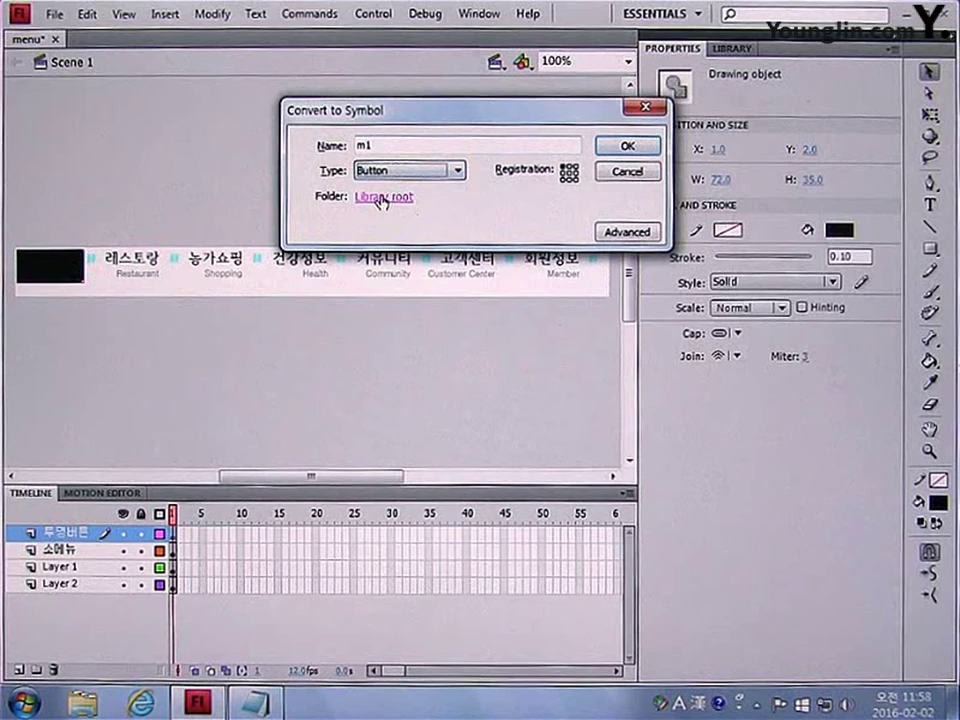
pyautogui.click(624, 147)
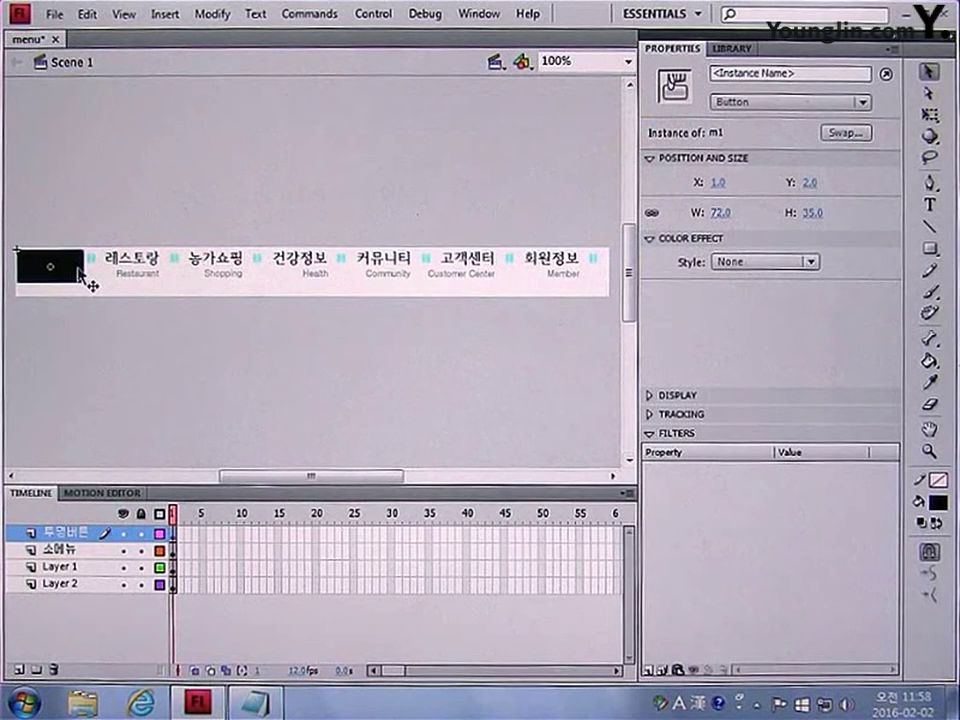
# Step: Make m1 an invisible button by adding a Hit keyframe and deleting the rectangle from the Up state, and return to Scene 1
pyautogui.doubleClick(79, 270)
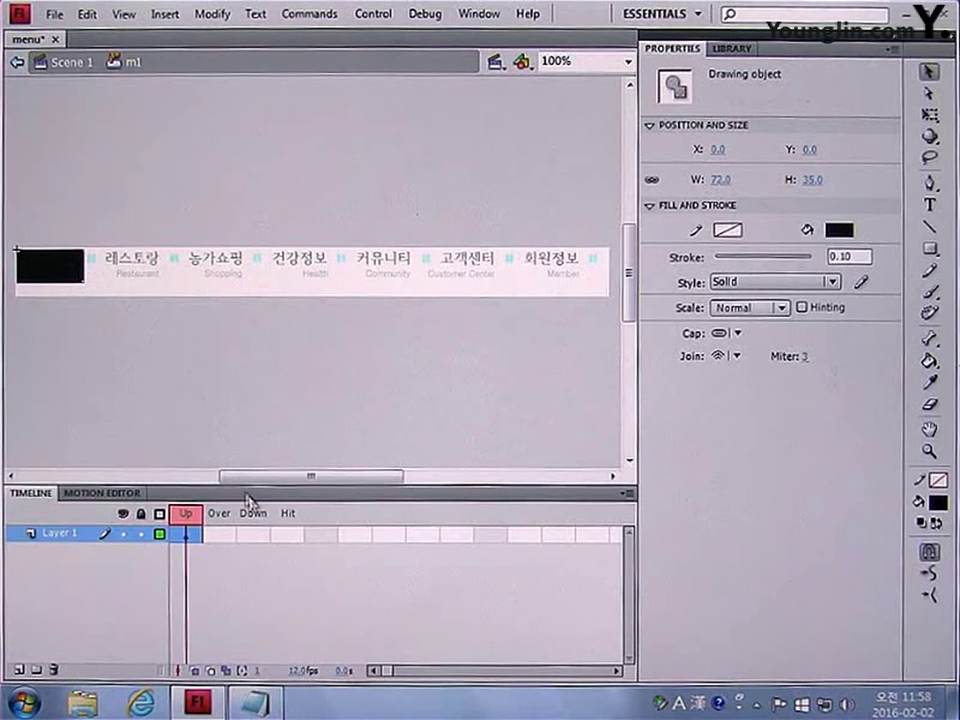
pyautogui.click(288, 541)
pyautogui.press('F6')
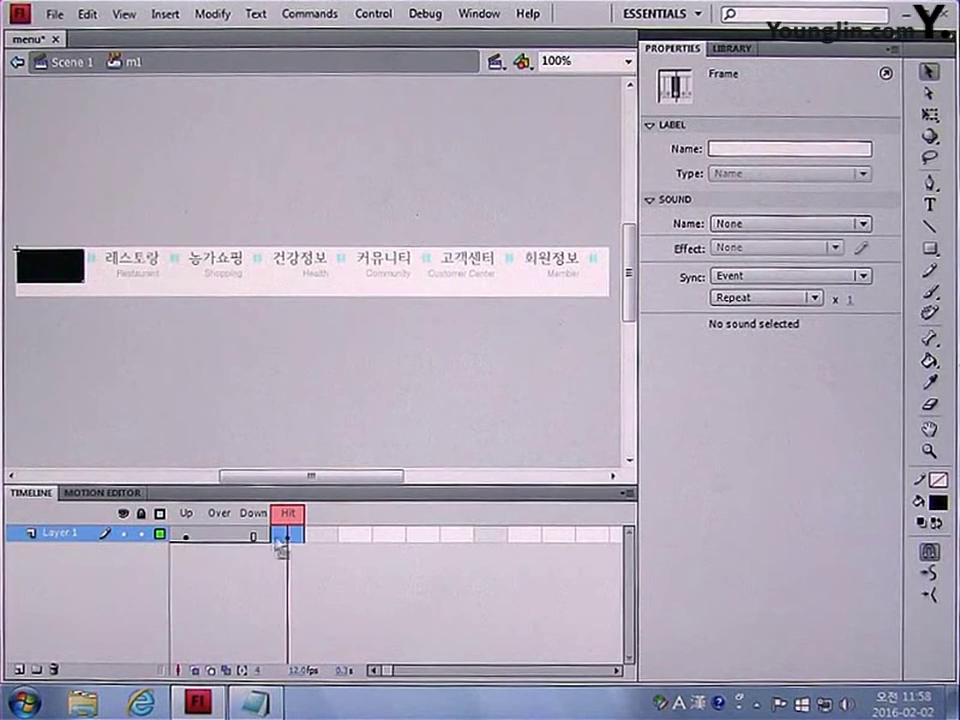
pyautogui.click(186, 536)
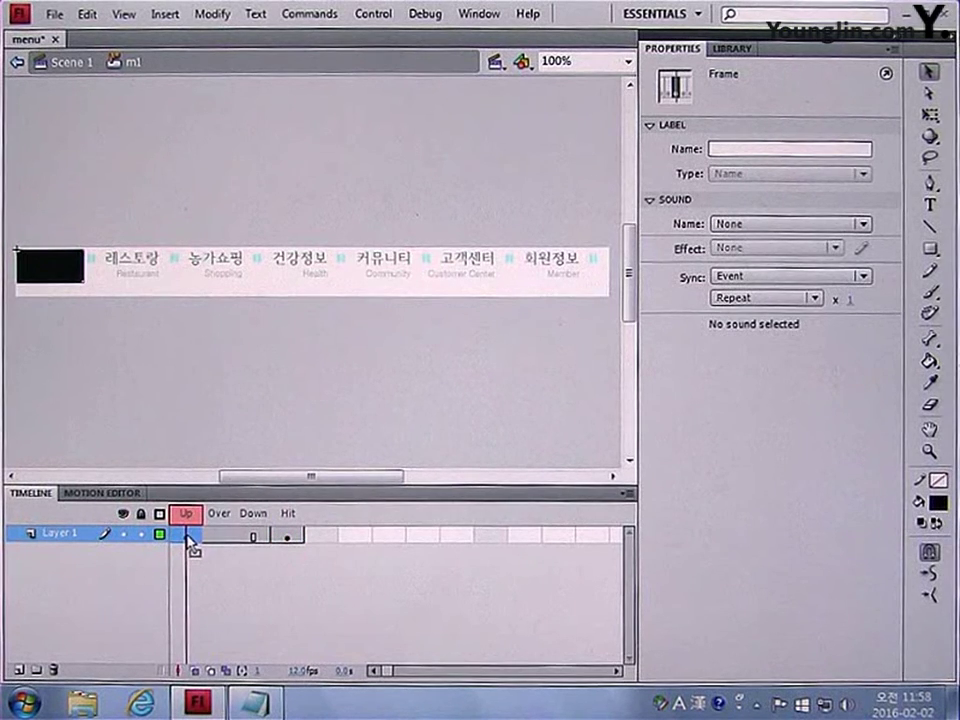
pyautogui.click(188, 541)
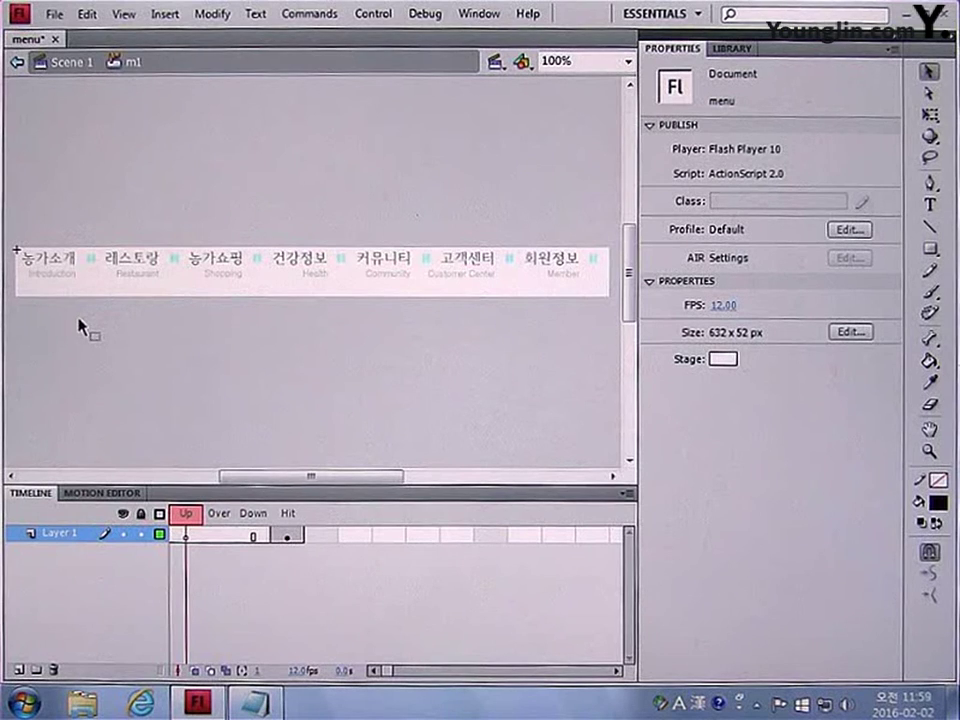
pyautogui.click(72, 63)
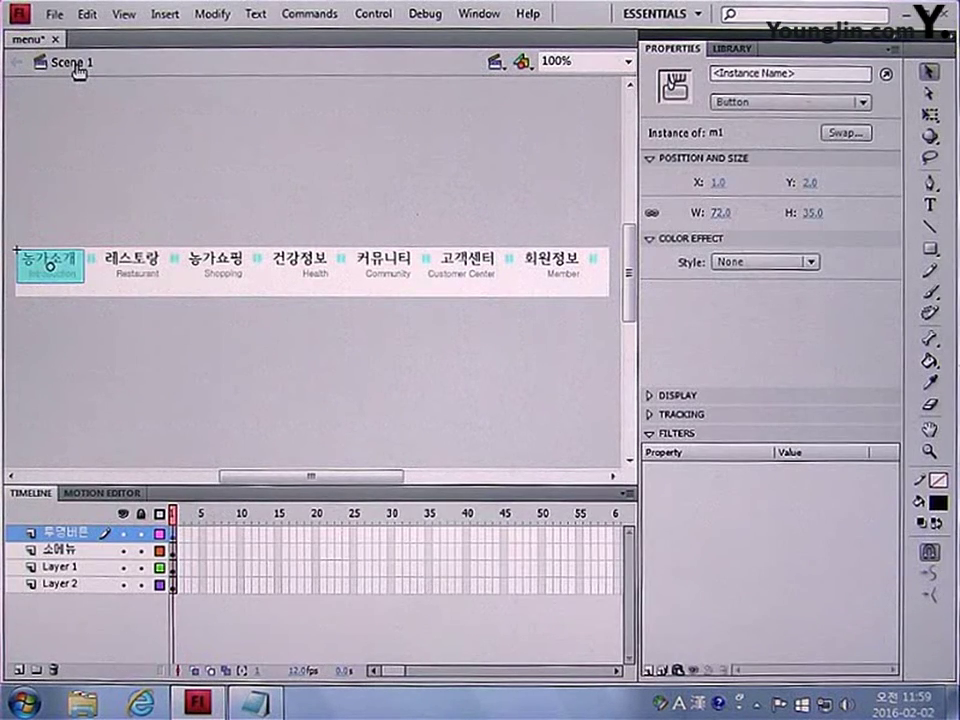
# Step: Give the 소메뉴 movie clip below the menu bar the instance name menu
pyautogui.click(108, 290)
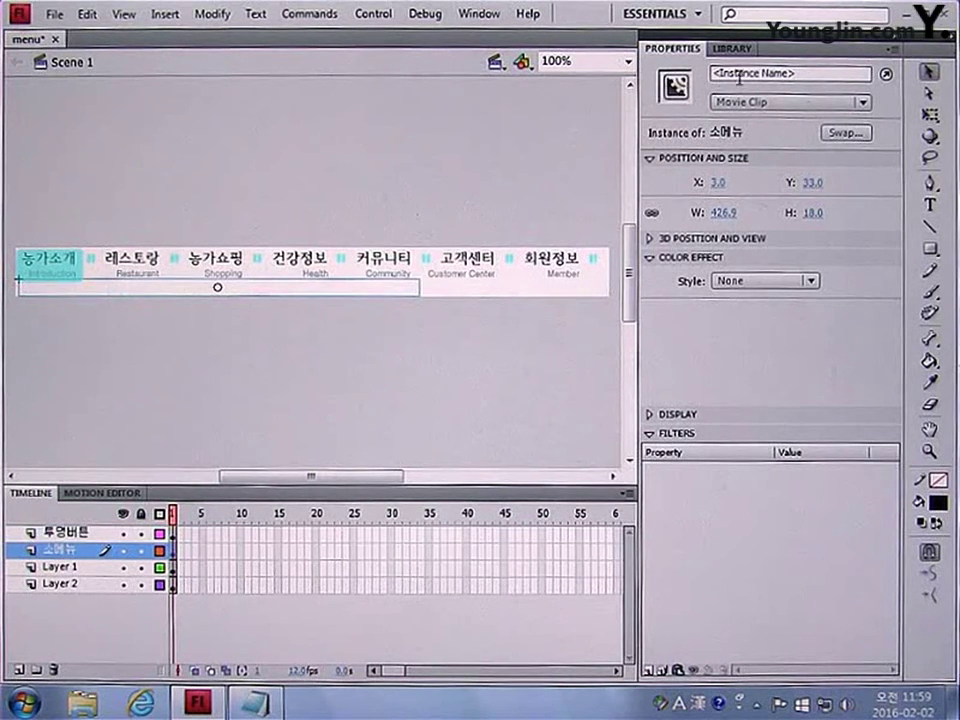
pyautogui.click(805, 74)
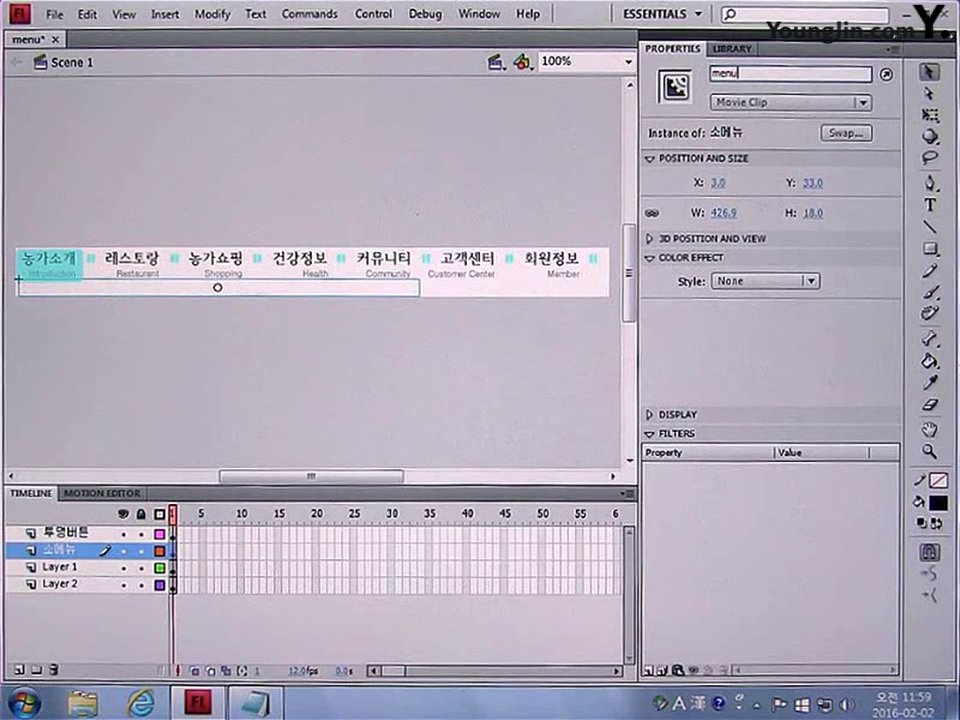
# Step: Copy the rollOver and rollOut script from Notepad into the m1 button's actions, playing _root.menu from frames 2 and 21
pyautogui.click(89, 277)
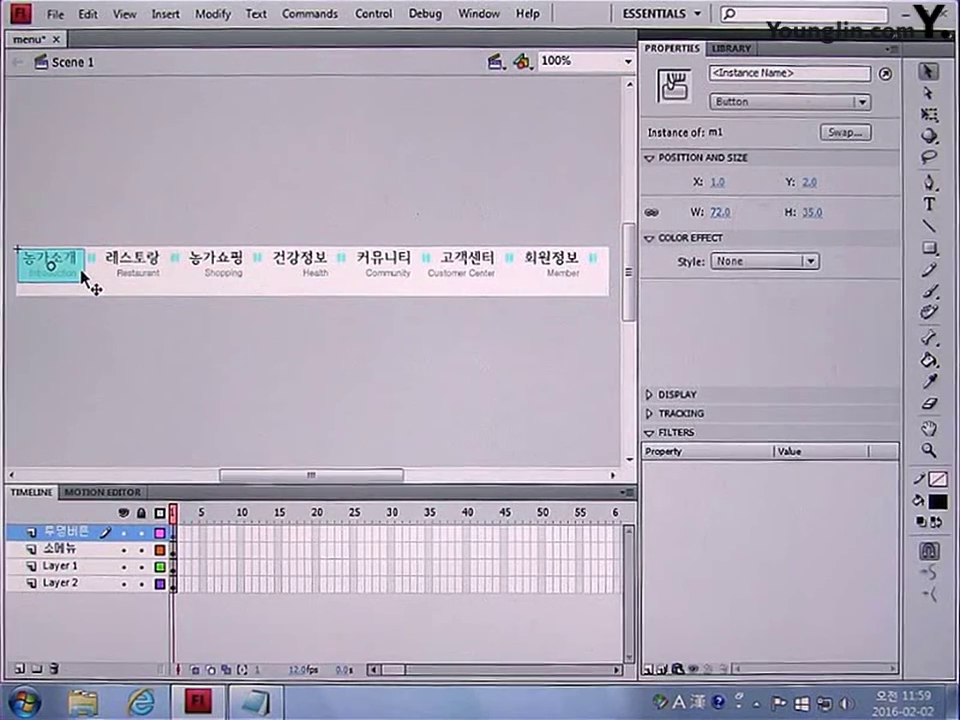
pyautogui.press('F9')
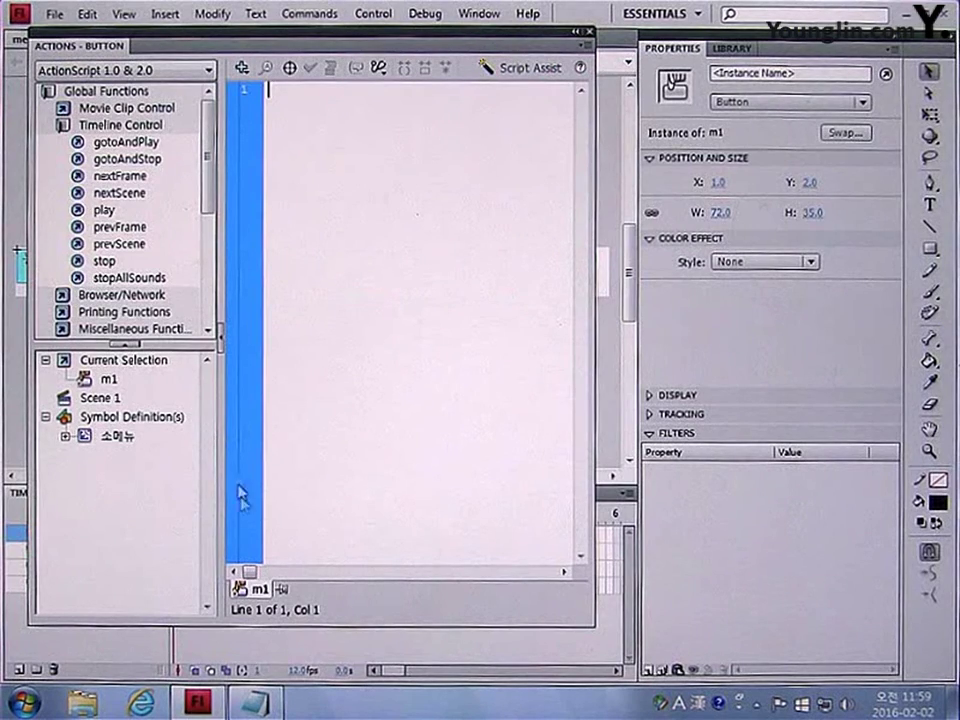
pyautogui.hotkey('alt', 'Tab')
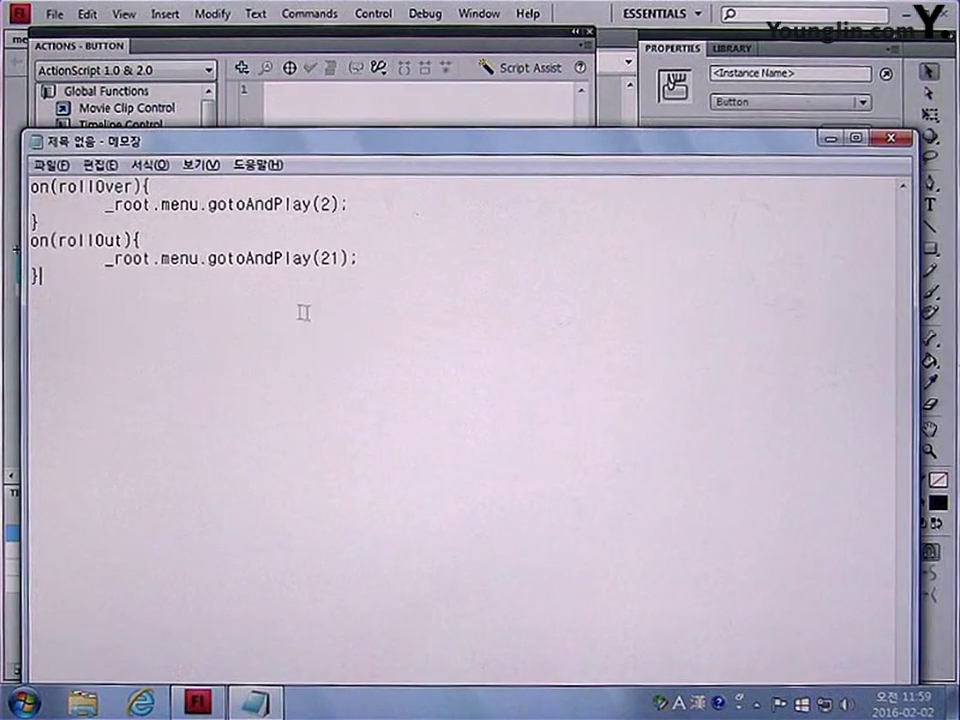
pyautogui.moveTo(302, 313); pyautogui.dragTo(21, 186)
pyautogui.hotkey('ctrl', 'c')
pyautogui.click(309, 105)
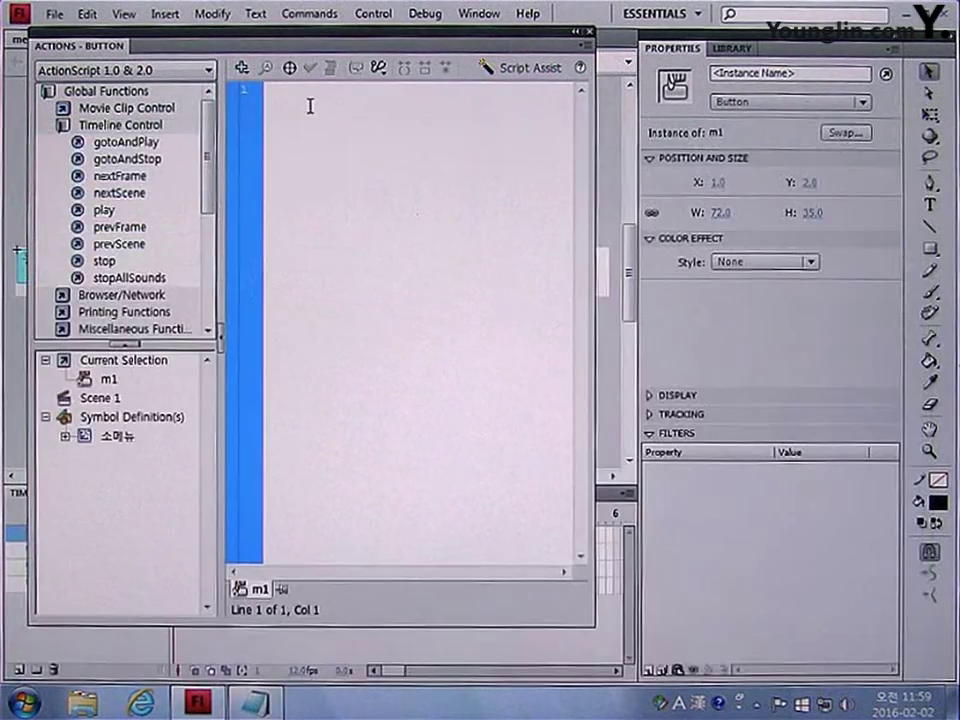
pyautogui.hotkey('ctrl', 'v')
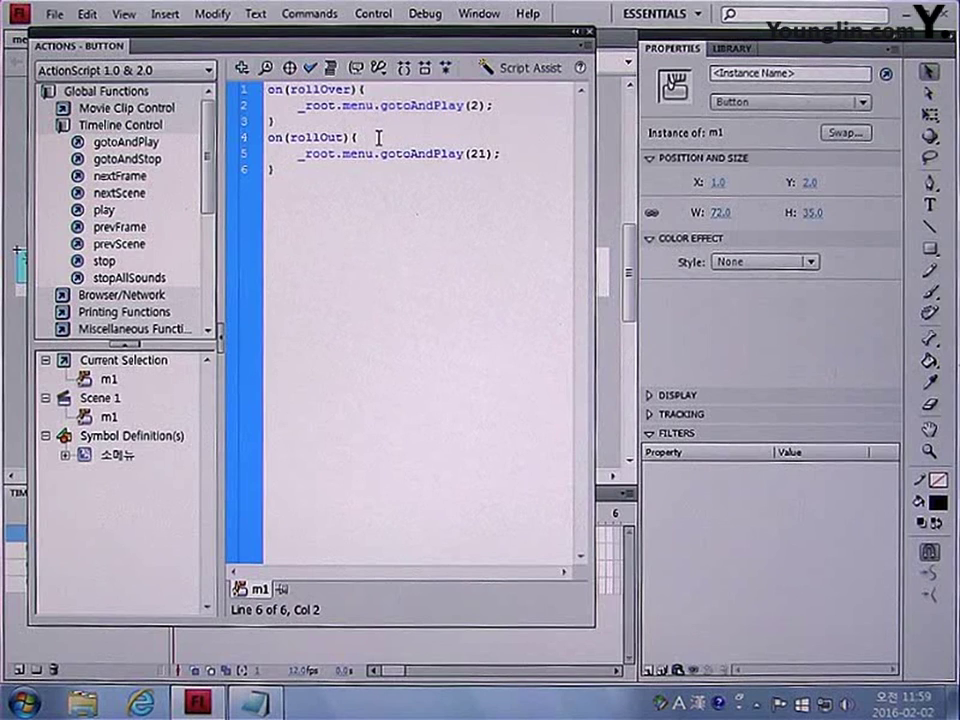
pyautogui.click(587, 31)
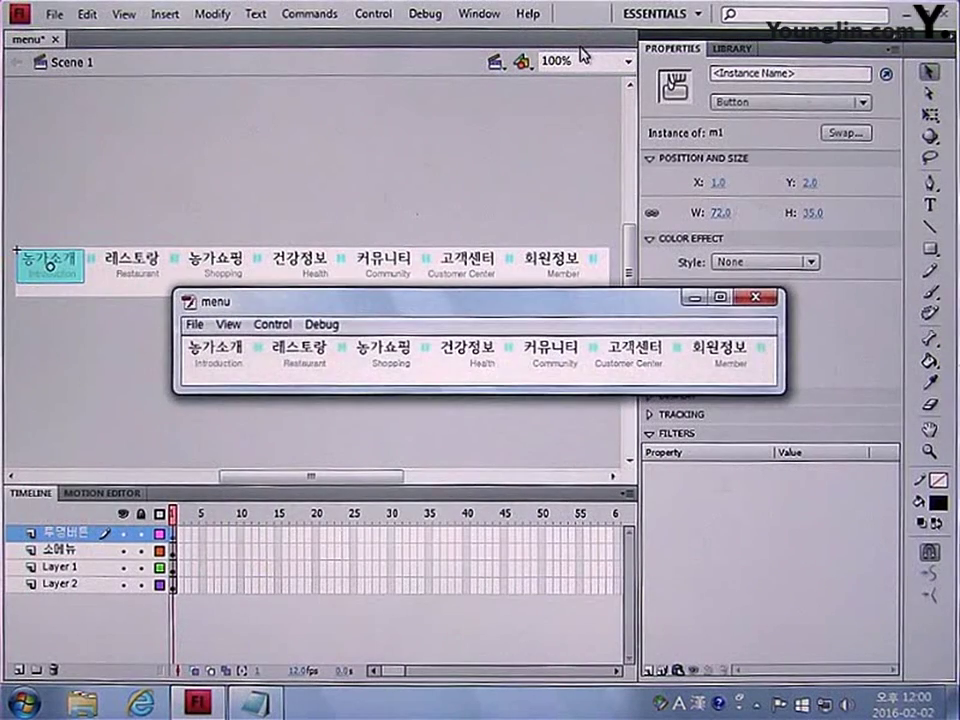
# Step: Test the movie by pointing at the 농가소개 menu item to check its submenu, and close the preview
pyautogui.moveTo(230, 355)
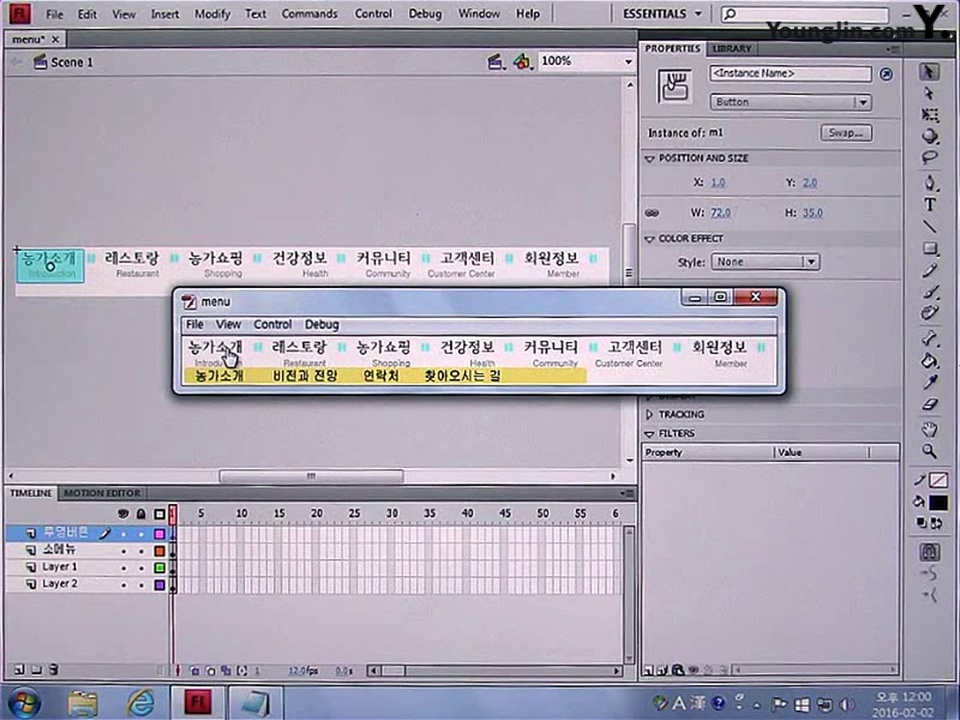
pyautogui.click(750, 298)
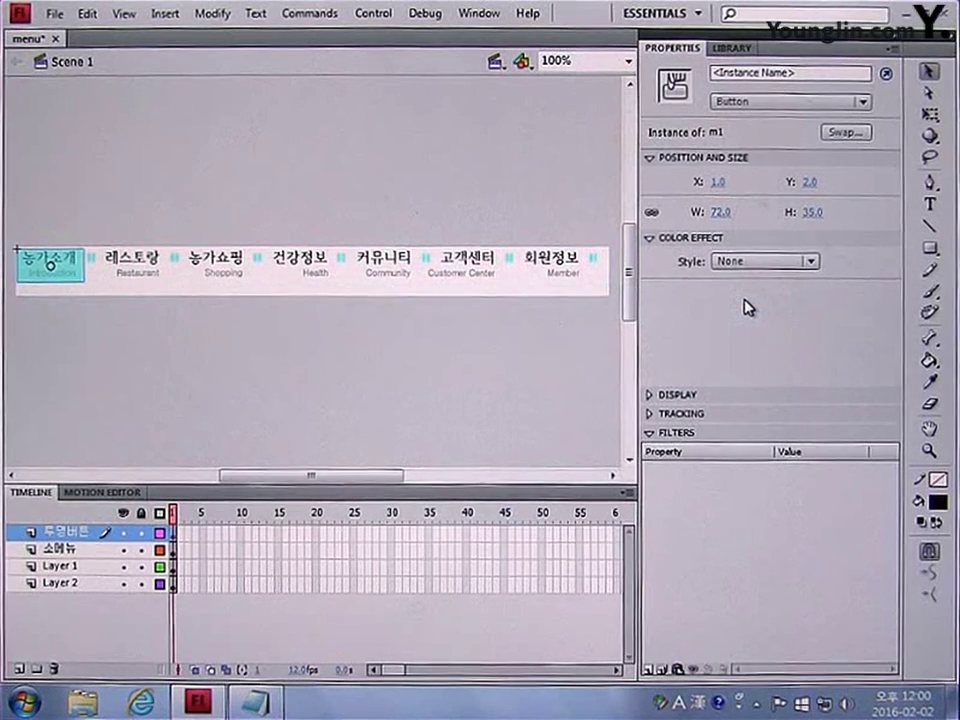